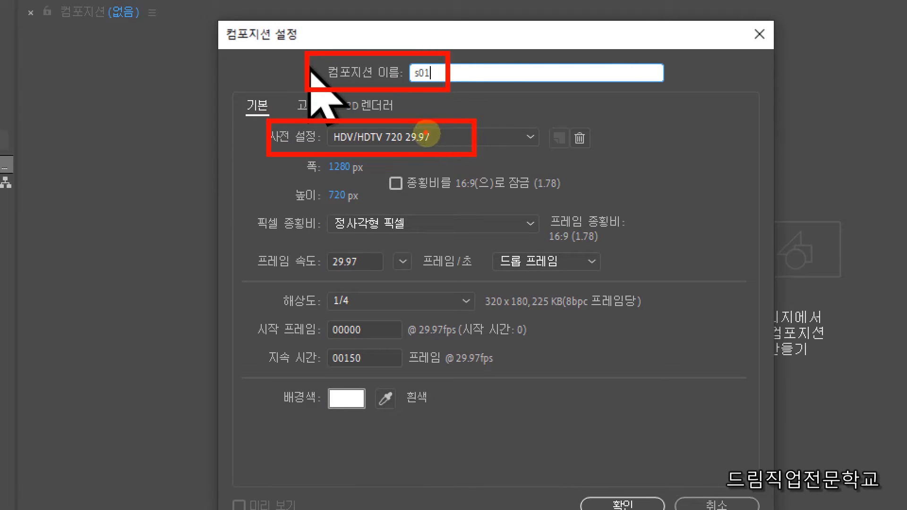
Apply the HDTV 1080 29.97 preset to composition s01 and keep the pixel aspect ratio at square pixels.
click(357, 138)
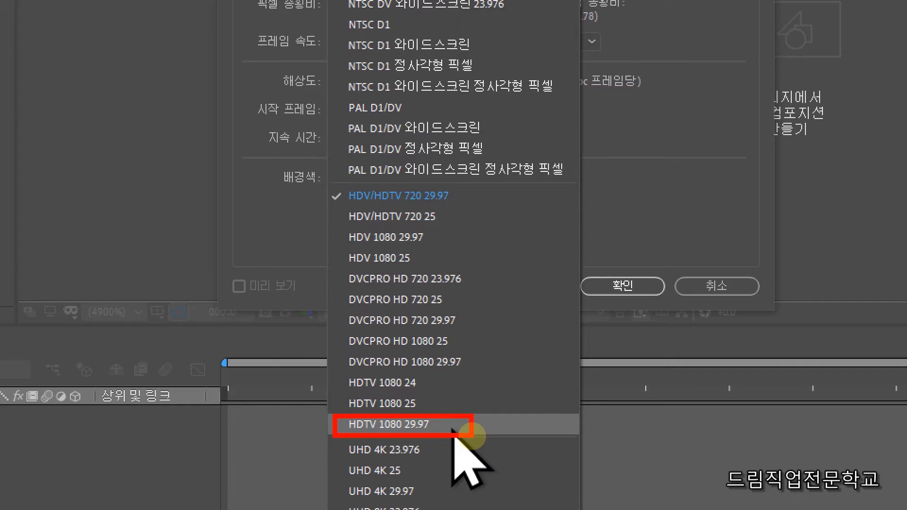
click(467, 428)
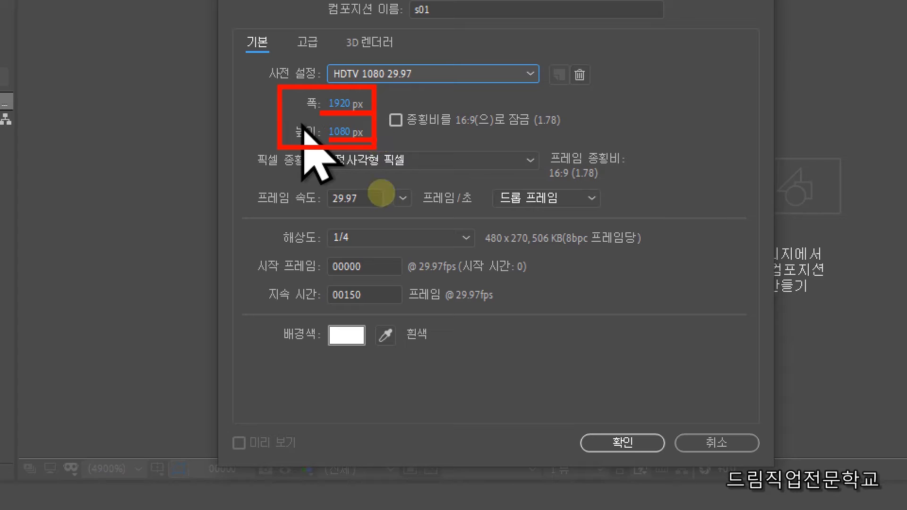
click(350, 156)
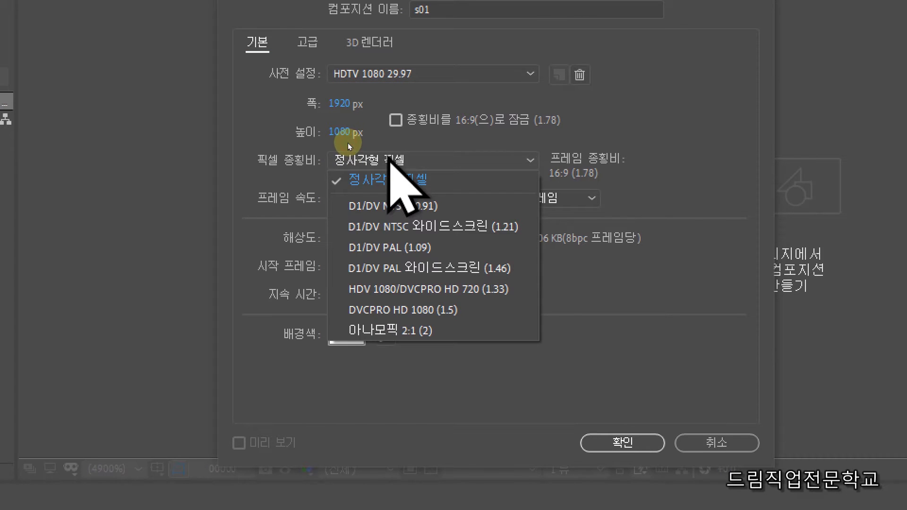
click(354, 158)
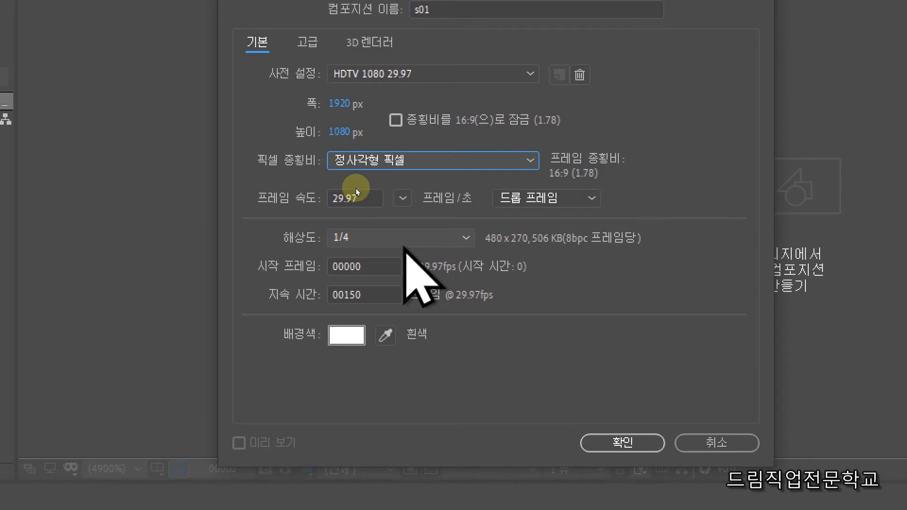
Set the composition's duration to 100 frames and its background color to black (000000), and create the composition.
drag(367, 294, 246, 303)
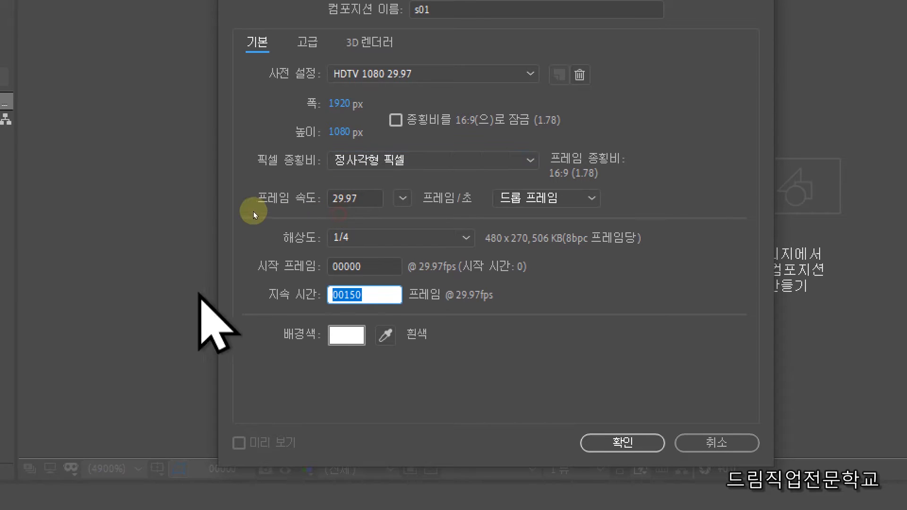
text(100)
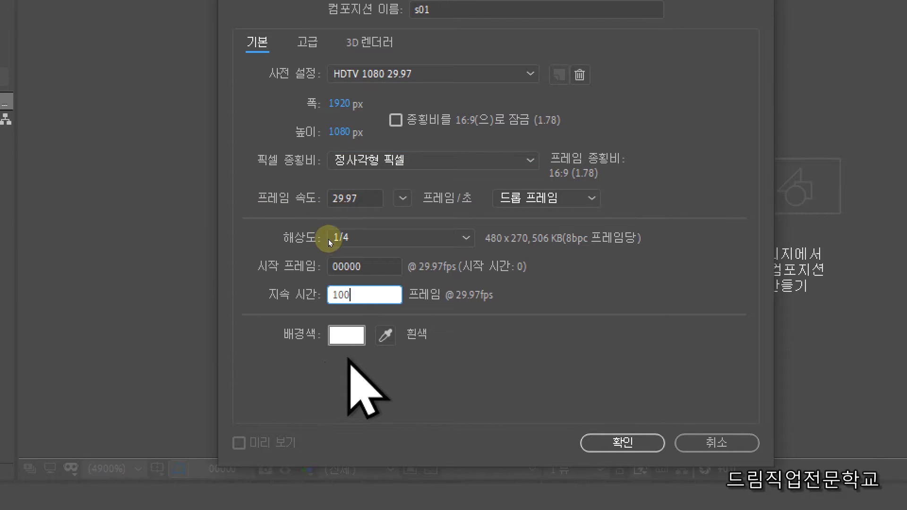
click(347, 335)
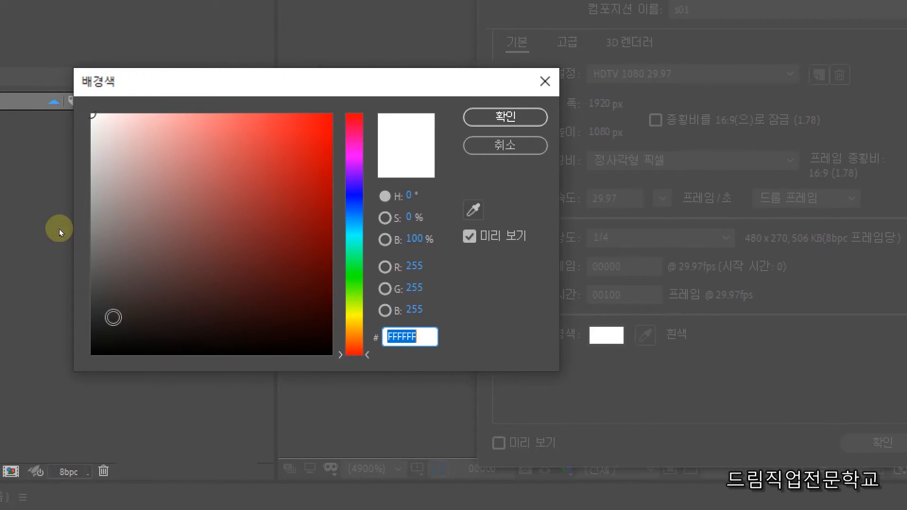
text(000000)
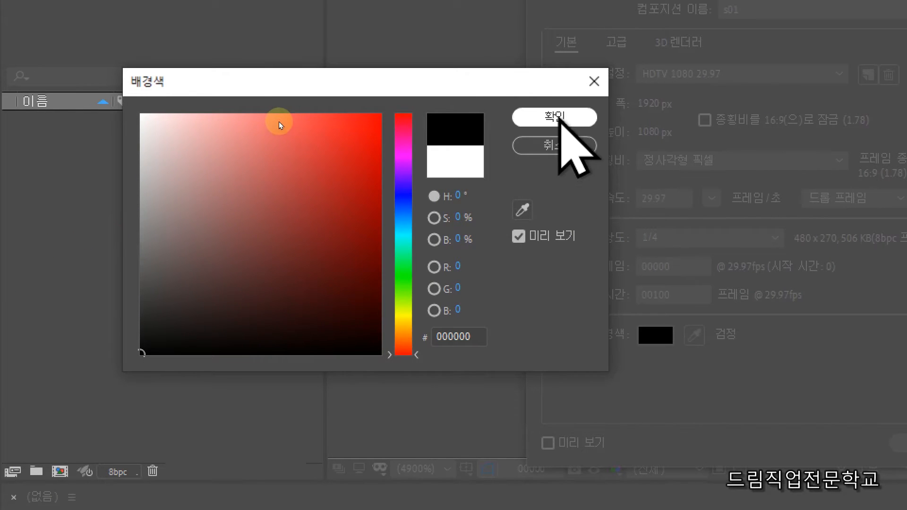
key(Return)
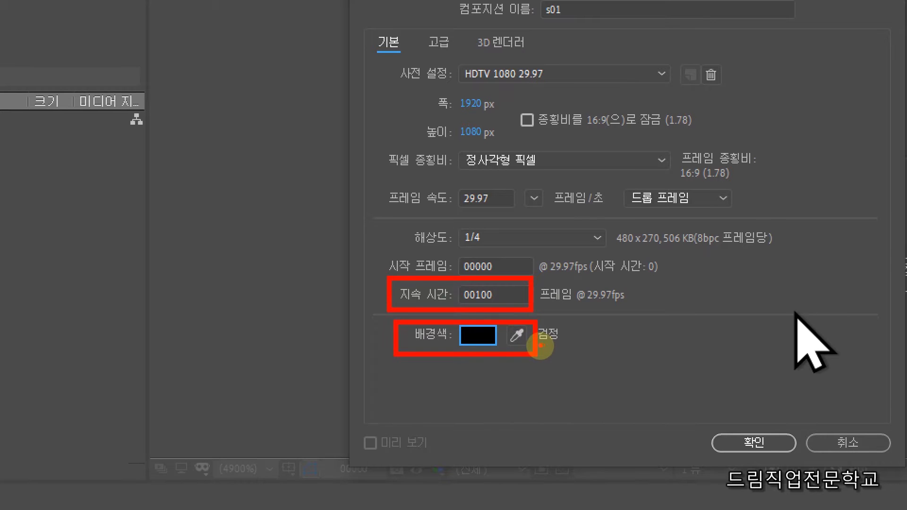
click(760, 444)
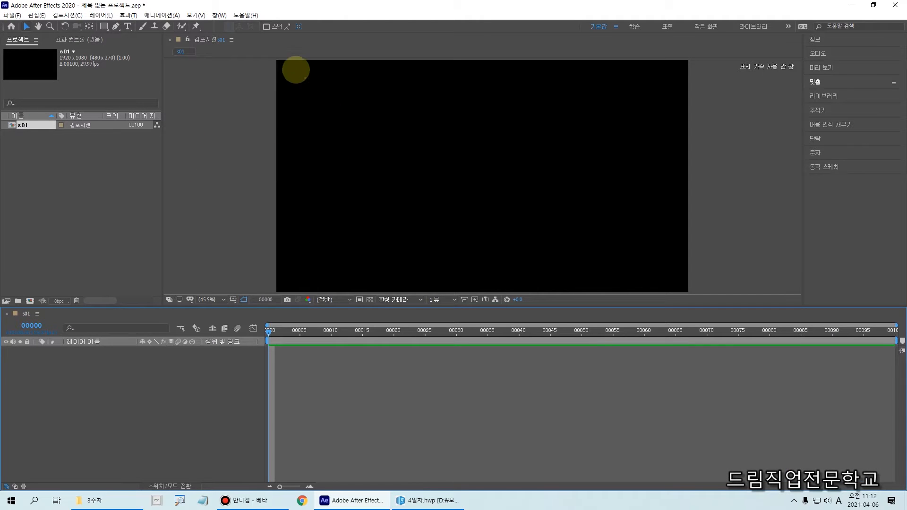
mouse_move(275, 53)
mouse_down()
mouse_move(473, 234)
mouse_move(689, 291)
mouse_up()
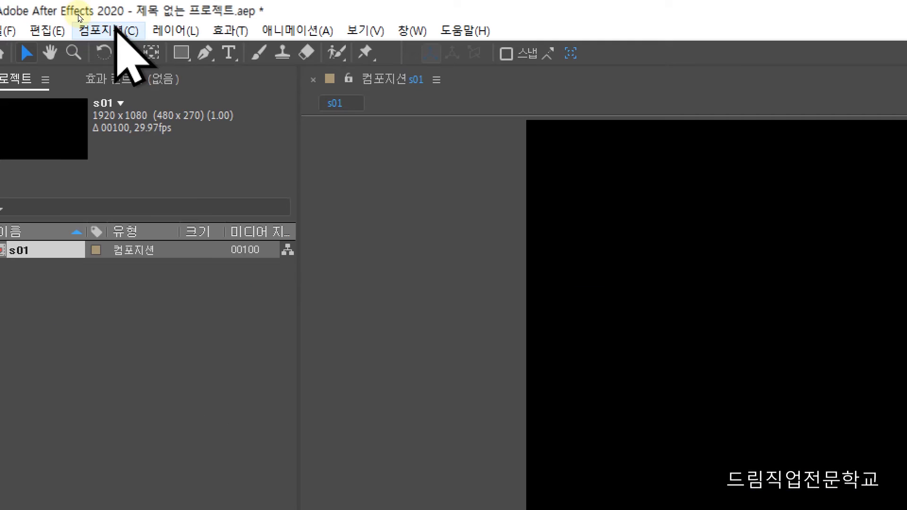
Create a new empty shape layer in composition s01.
click(101, 15)
mouse_move(169, 56)
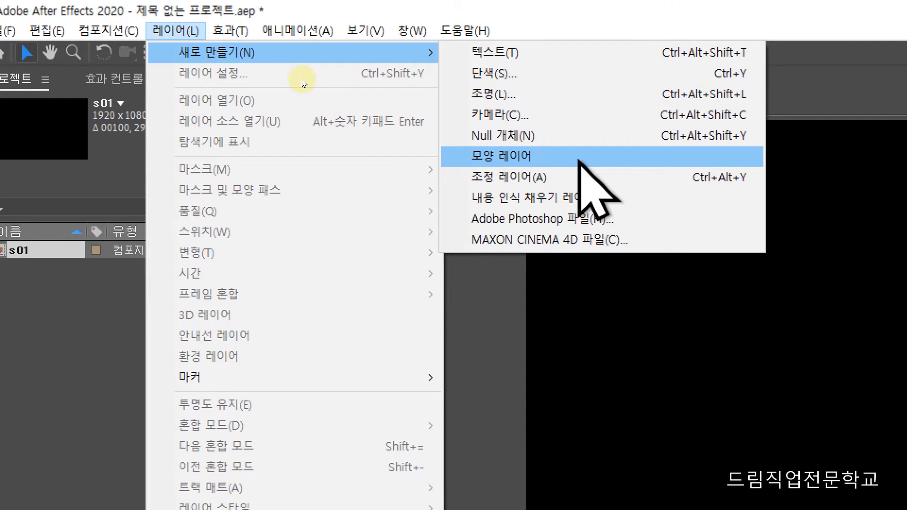
click(579, 160)
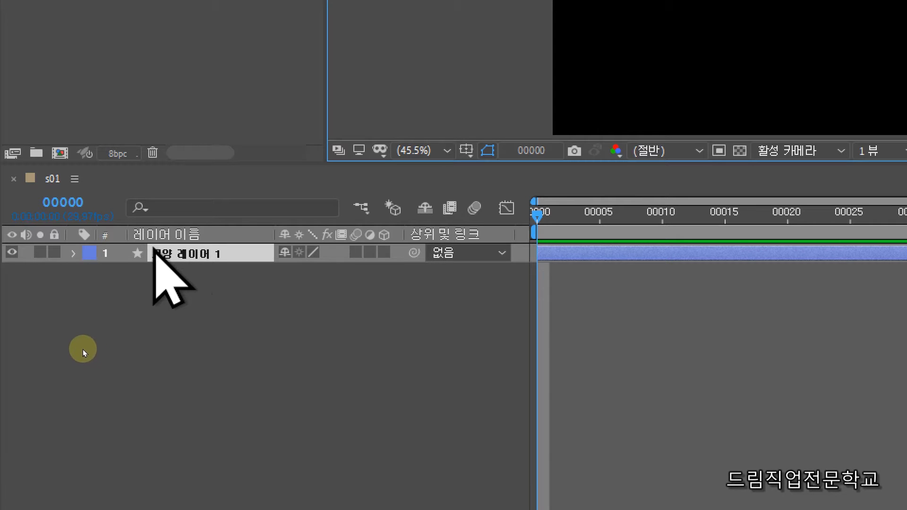
Add an empty group to the shape layer's contents and put a rectangle path inside that group.
click(73, 254)
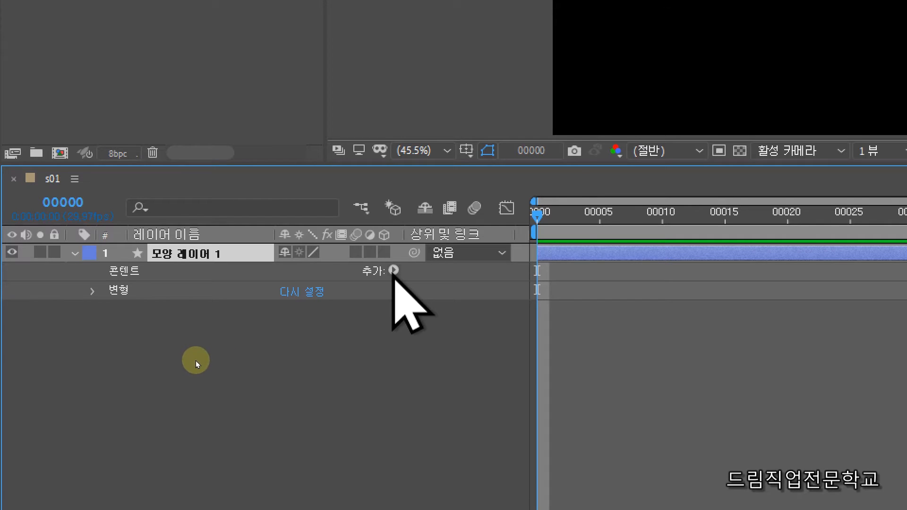
click(394, 270)
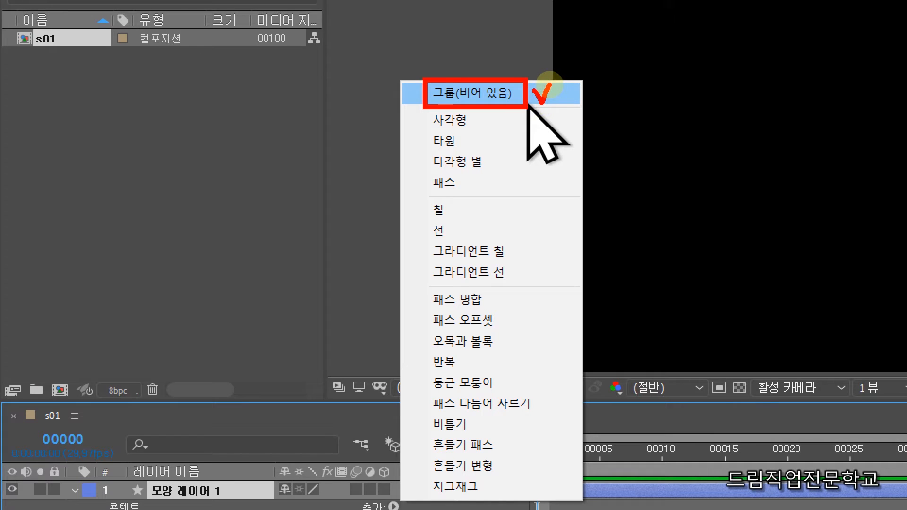
click(548, 90)
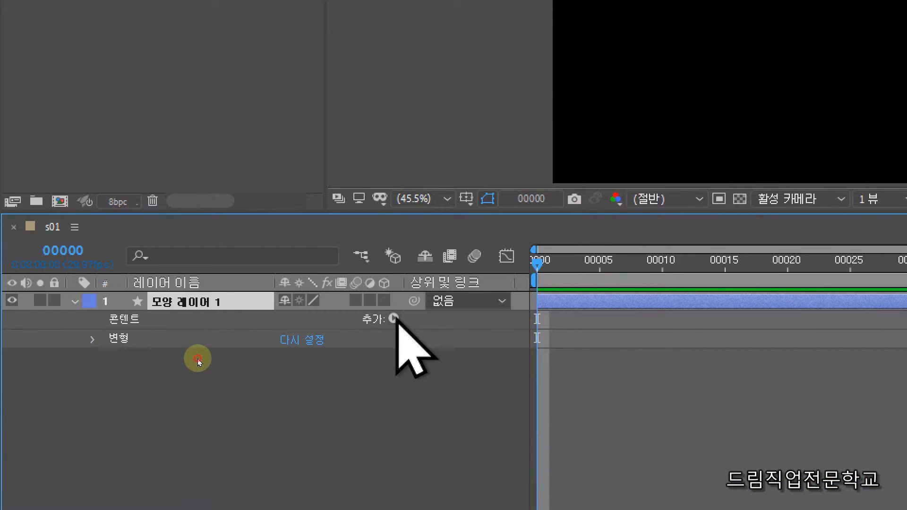
click(394, 319)
click(487, 113)
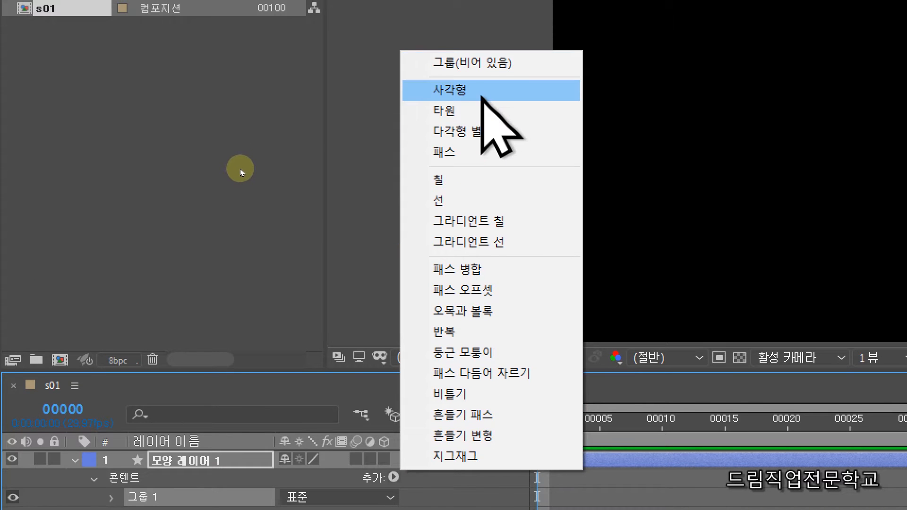
click(480, 95)
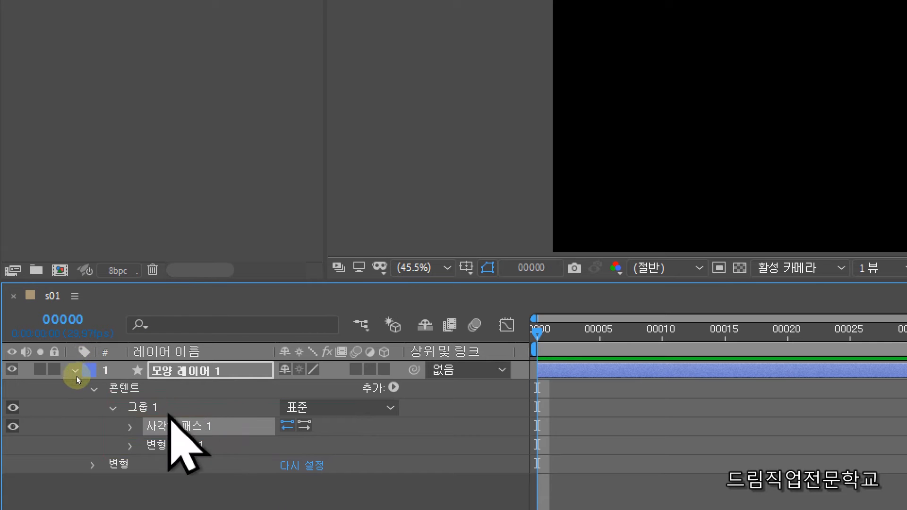
Add a stroke to the group that holds the rectangle path.
click(146, 409)
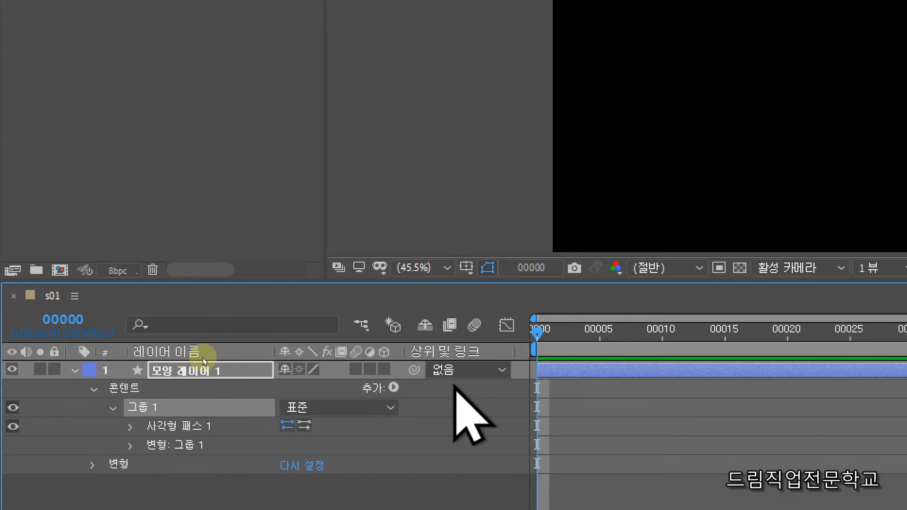
click(391, 388)
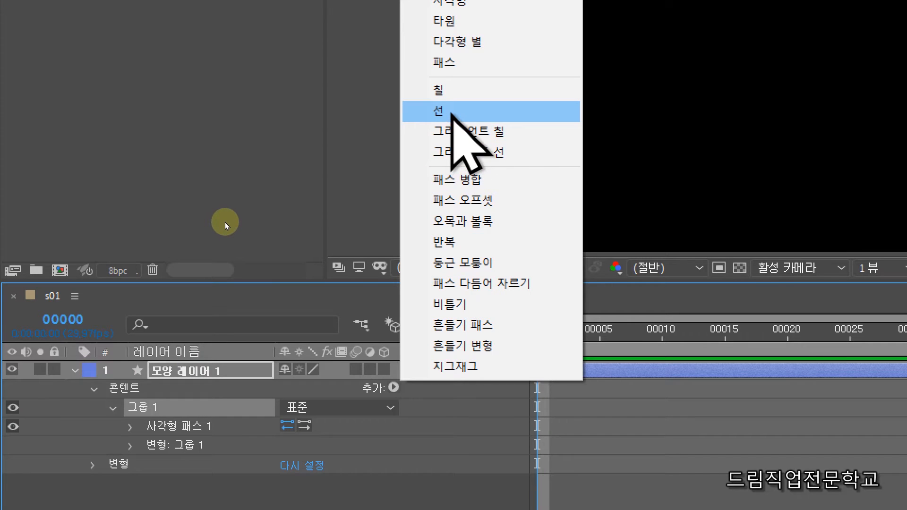
click(451, 113)
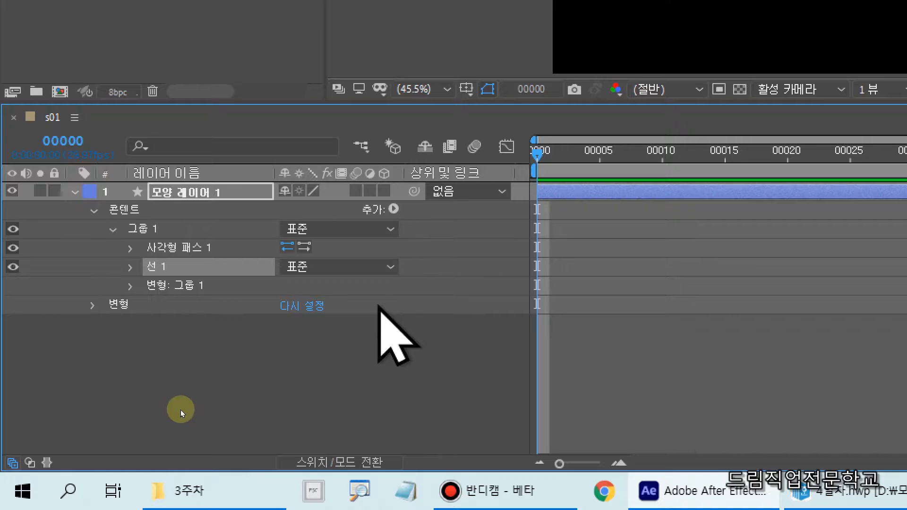
Change the rectangle's stroke color to a saturated bright blue with a hue of 237°.
click(131, 267)
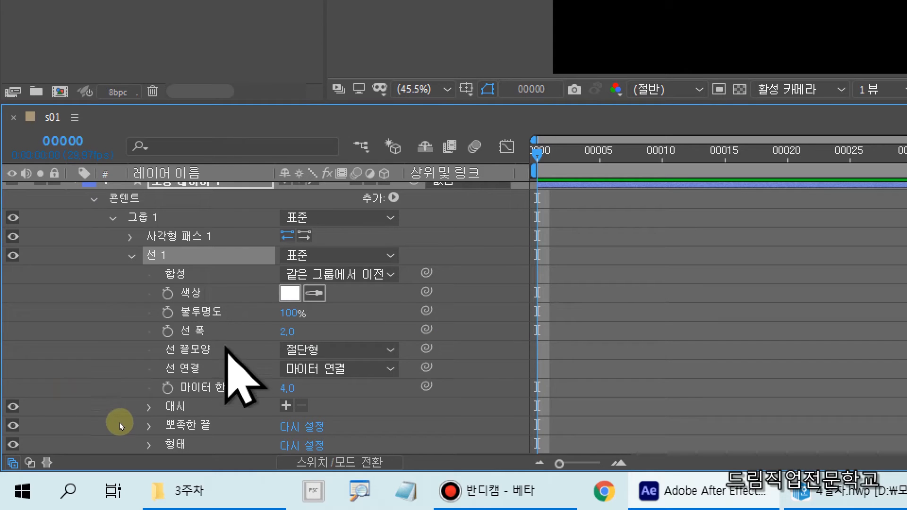
click(286, 293)
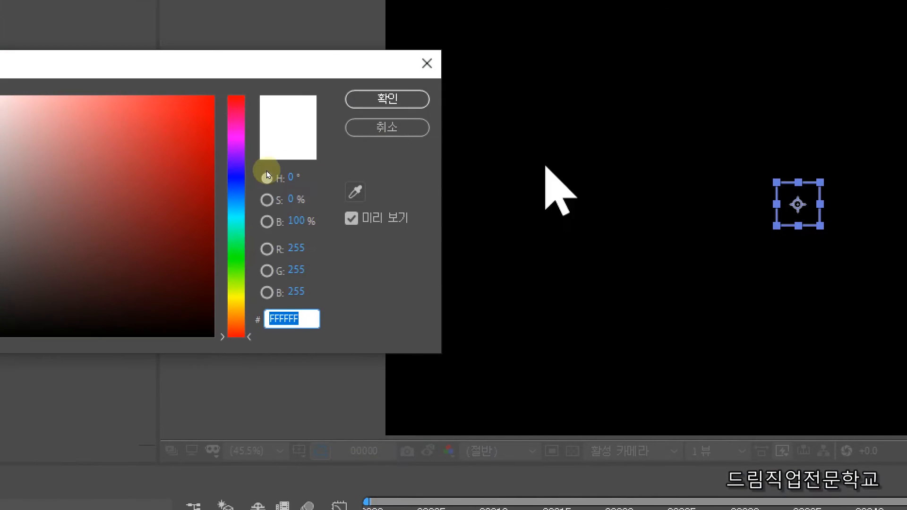
click(236, 179)
click(203, 103)
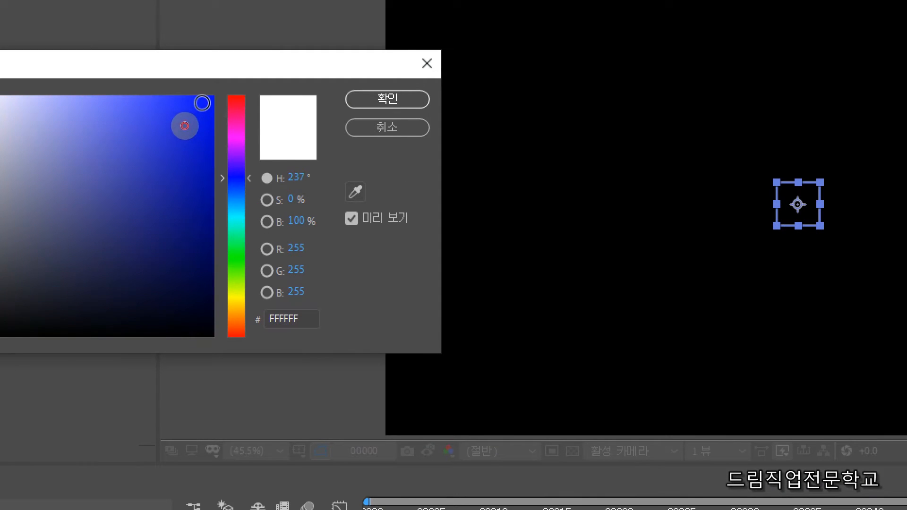
key(Return)
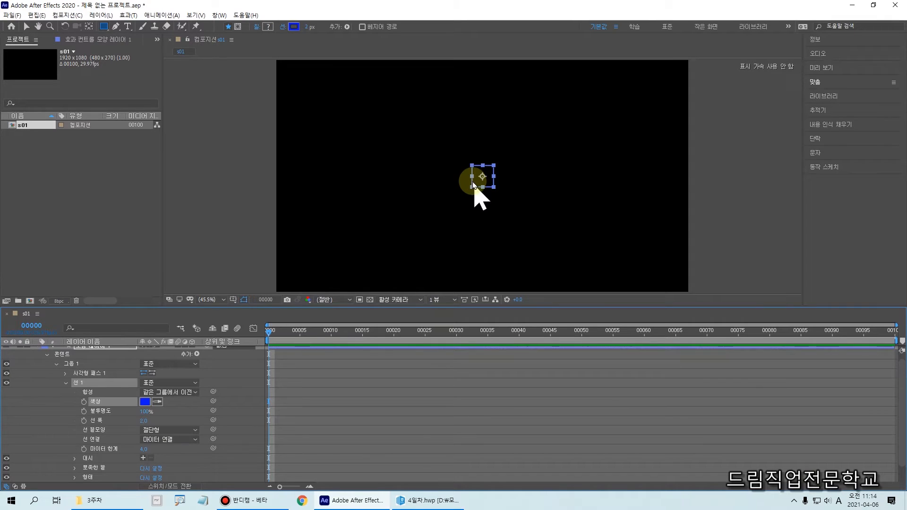
click(469, 158)
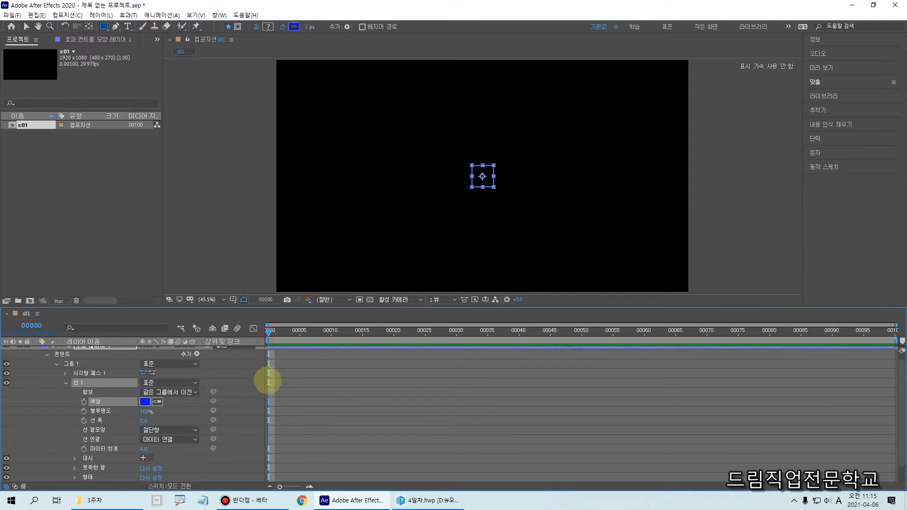
drag(269, 402, 269, 404)
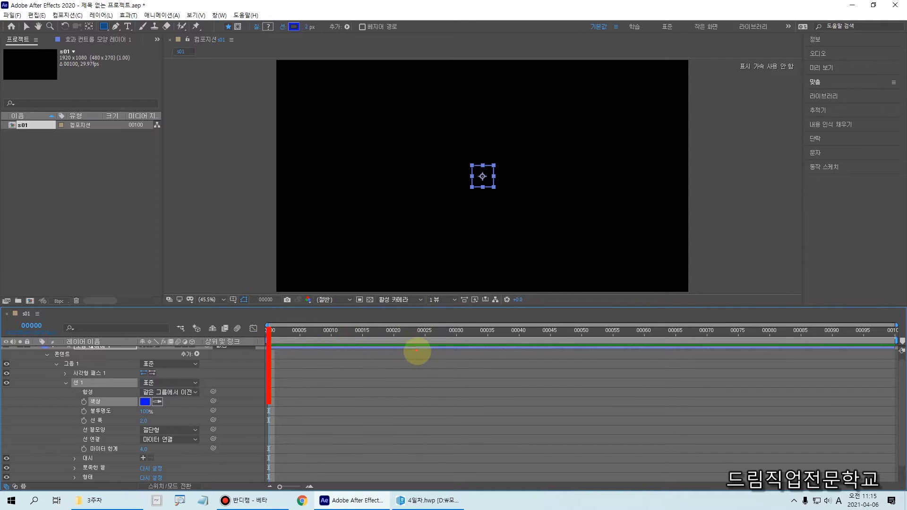
mouse_move(461, 322)
mouse_down()
mouse_move(447, 407)
mouse_move(458, 410)
mouse_up()
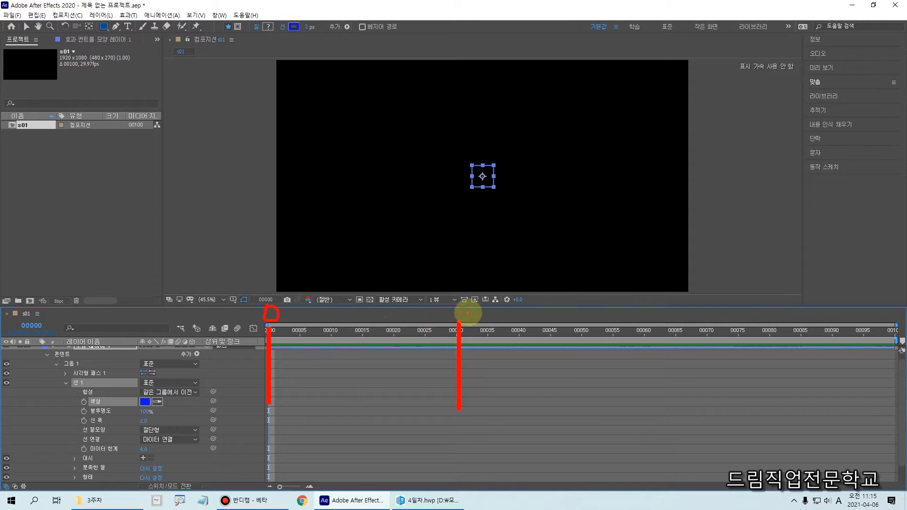
drag(455, 303, 460, 294)
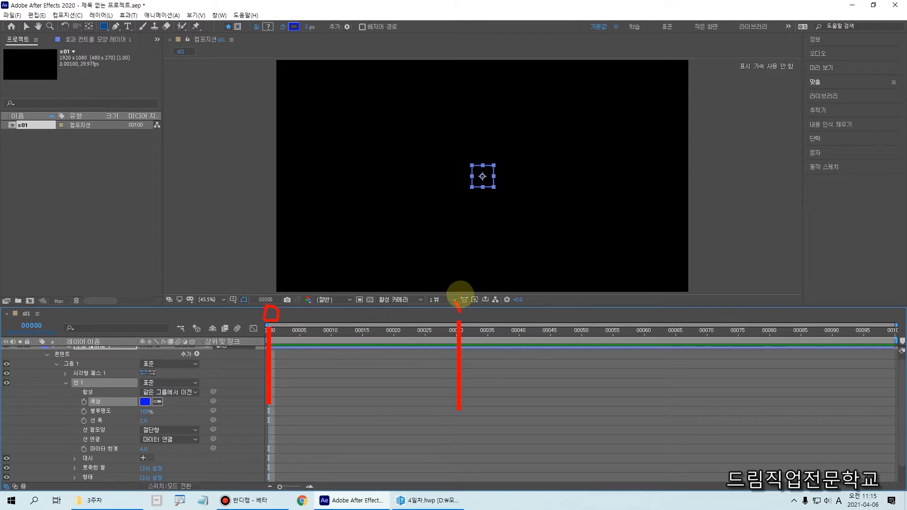
drag(478, 298, 480, 287)
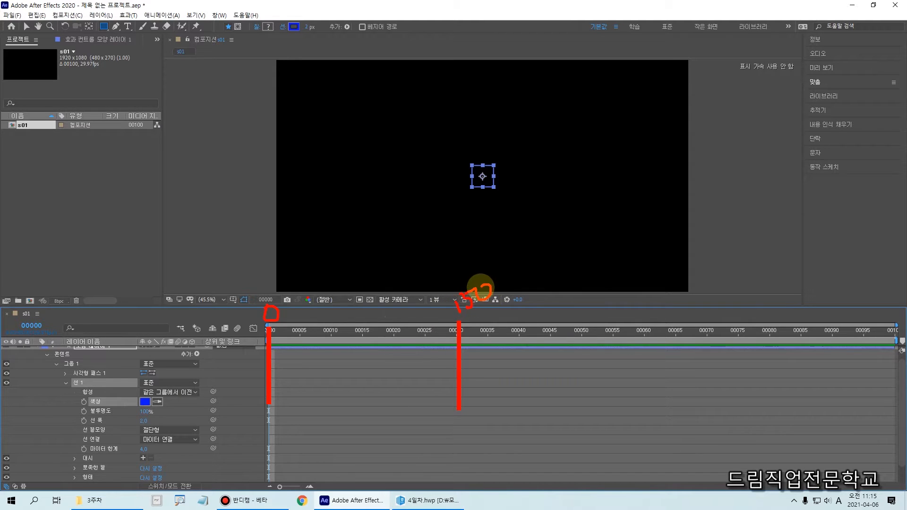
key(Escape)
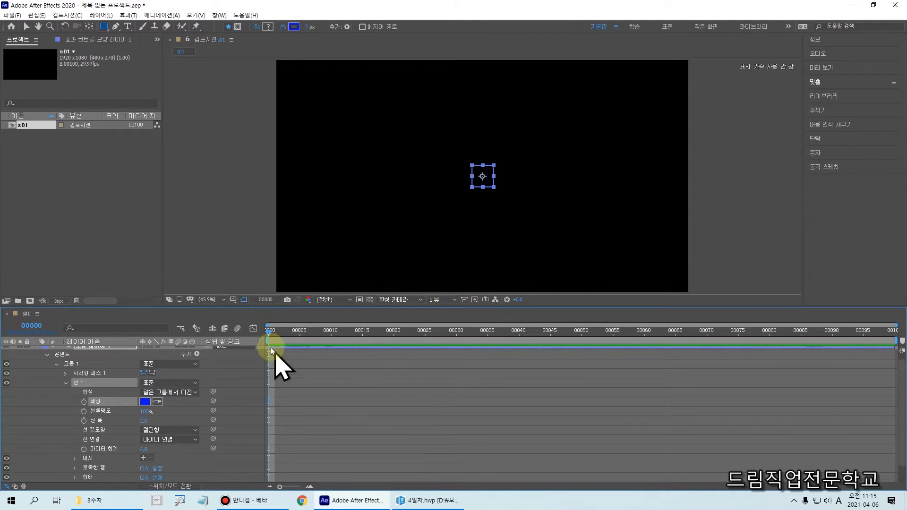
Enable keyframing on the rectangle path's size property at frame 0.
drag(271, 335, 269, 336)
click(78, 373)
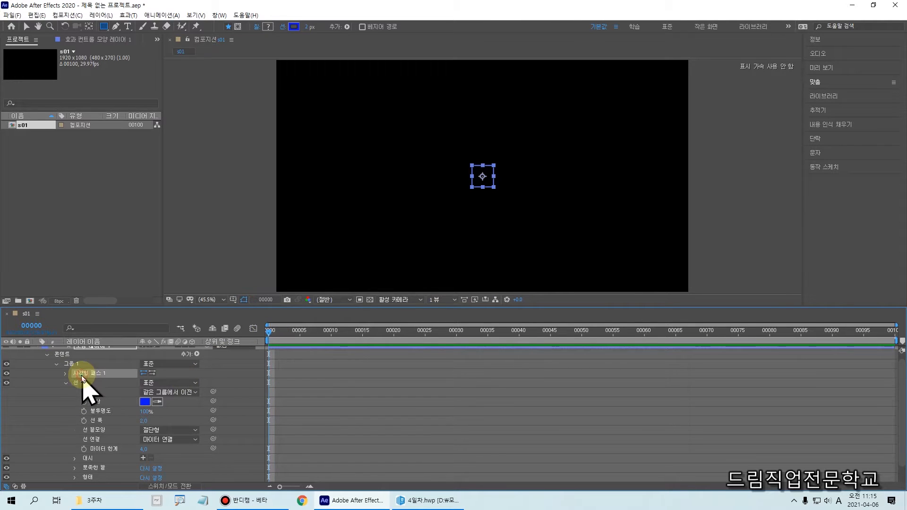
click(66, 374)
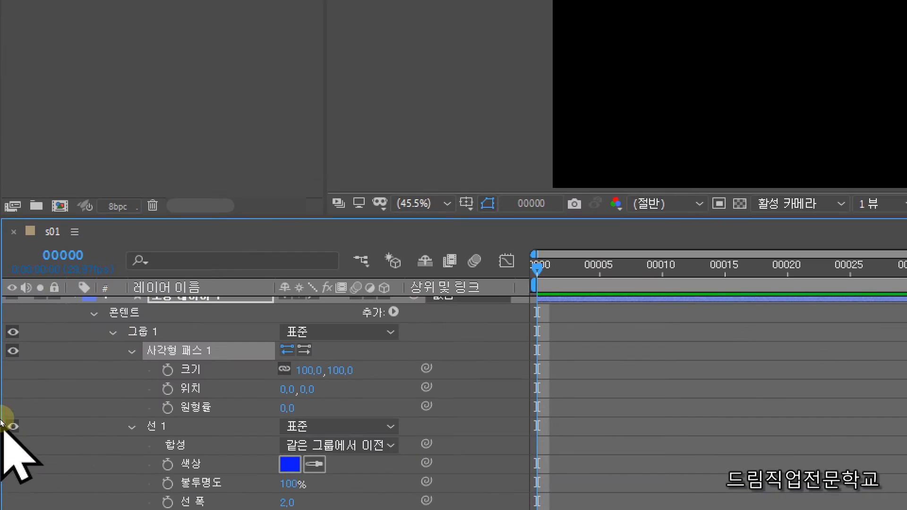
click(5, 420)
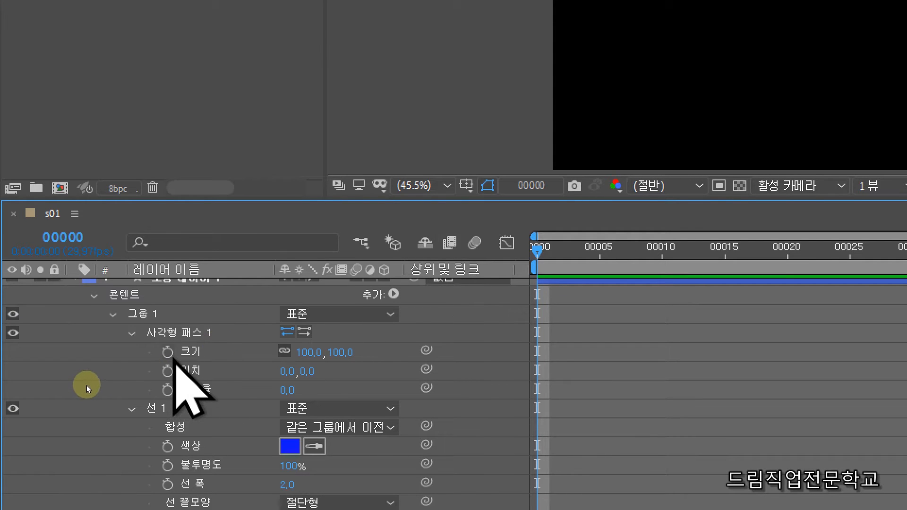
click(167, 352)
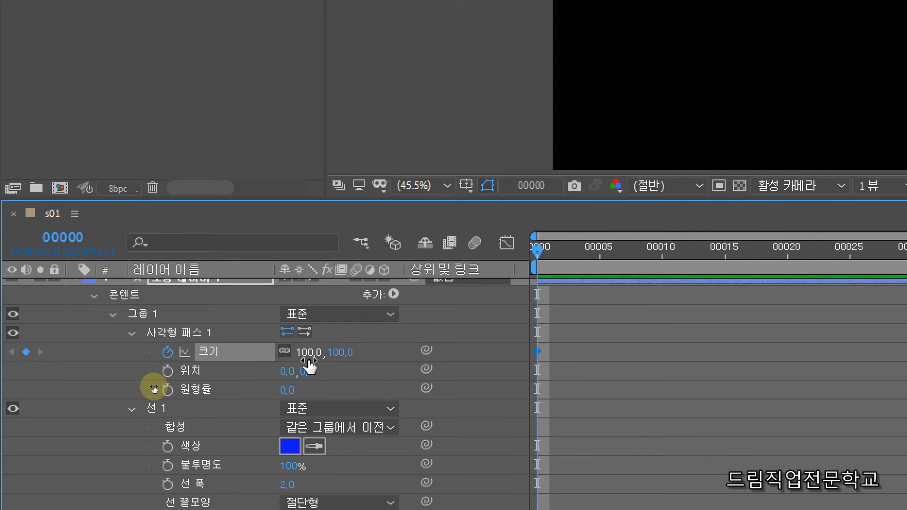
Set the rectangle path's size to 0 at frame 0.
click(309, 353)
text(0)
key(Return)
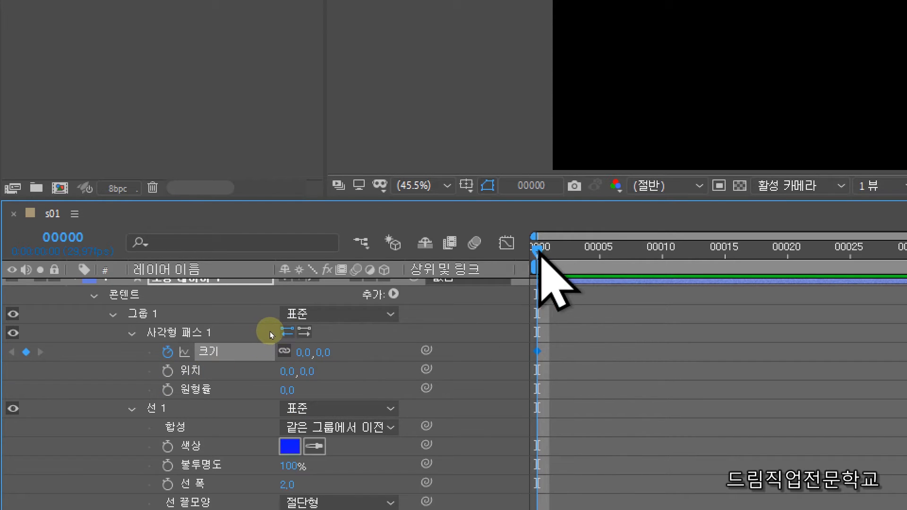
Set the rectangle path's size to 150 at frame 30.
key(space)
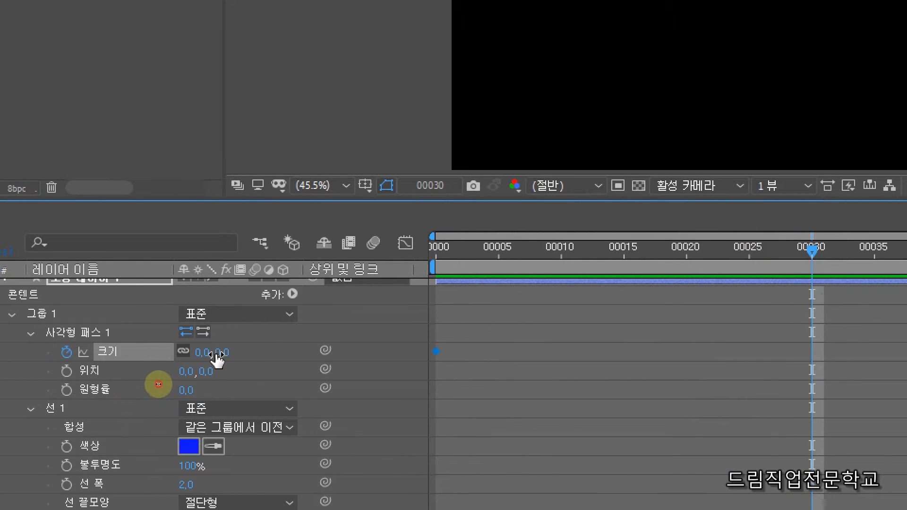
click(221, 353)
click(205, 352)
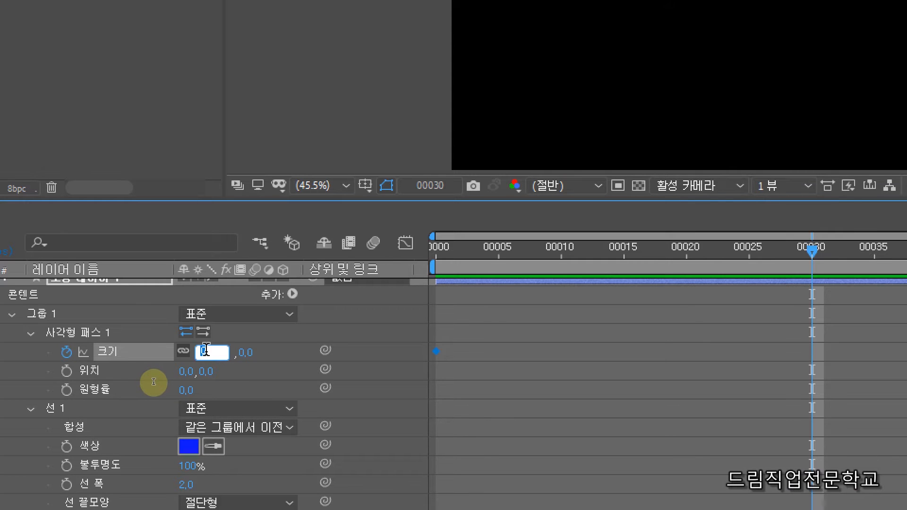
text(150)
key(Return)
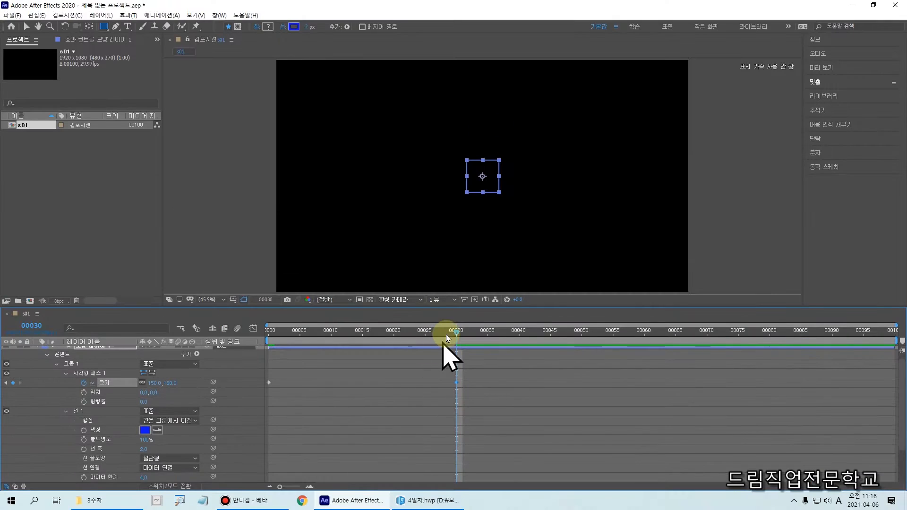
Preview the rectangle's size animation between frames 0 and 30, ending at frame 10.
drag(456, 335, 438, 369)
drag(350, 374, 458, 383)
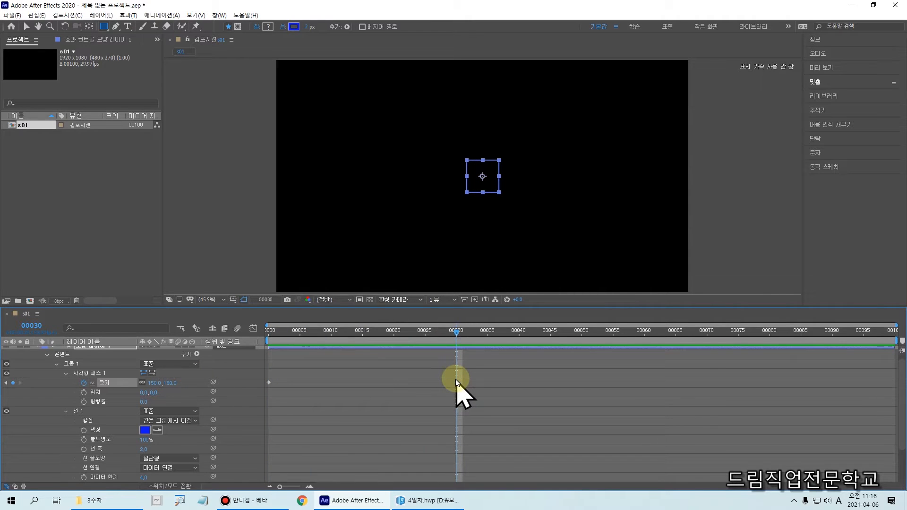
drag(452, 379, 313, 382)
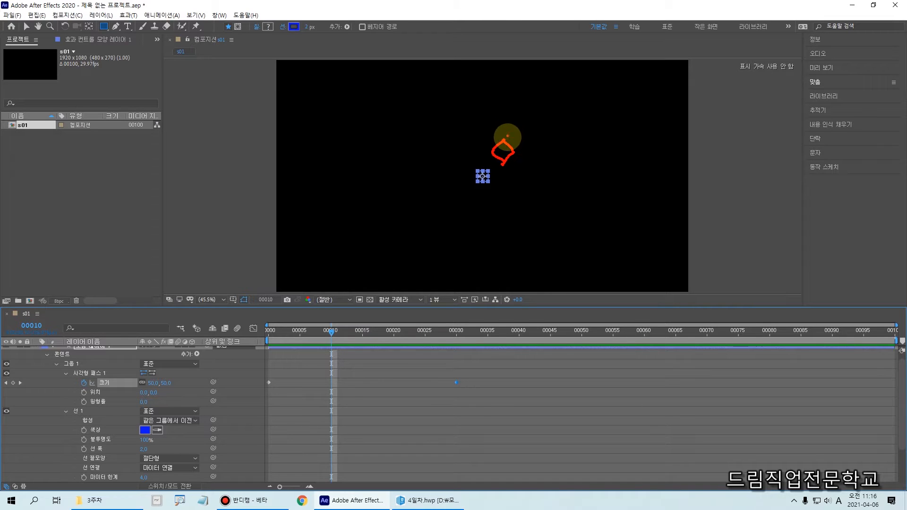
drag(505, 129, 505, 158)
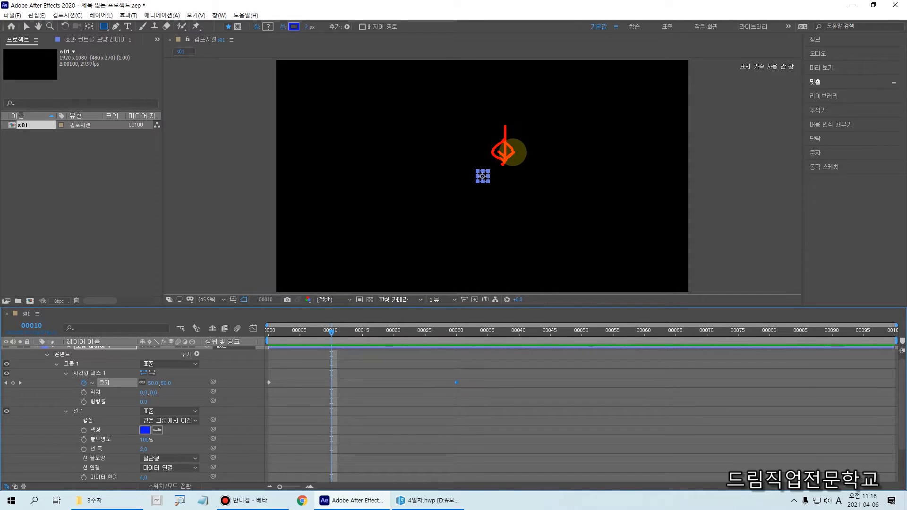
mouse_move(497, 109)
mouse_down()
mouse_move(511, 95)
mouse_move(504, 116)
mouse_up()
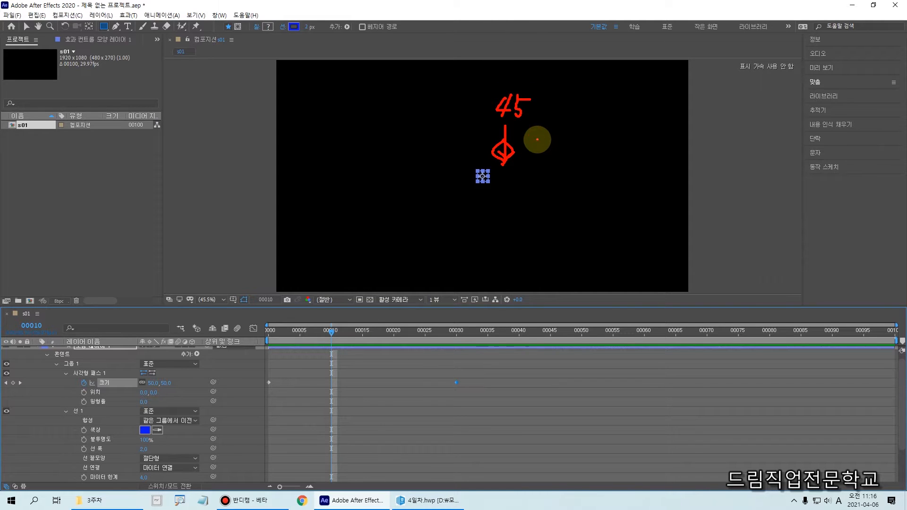
mouse_move(542, 108)
mouse_down()
mouse_move(565, 100)
mouse_move(572, 108)
mouse_up()
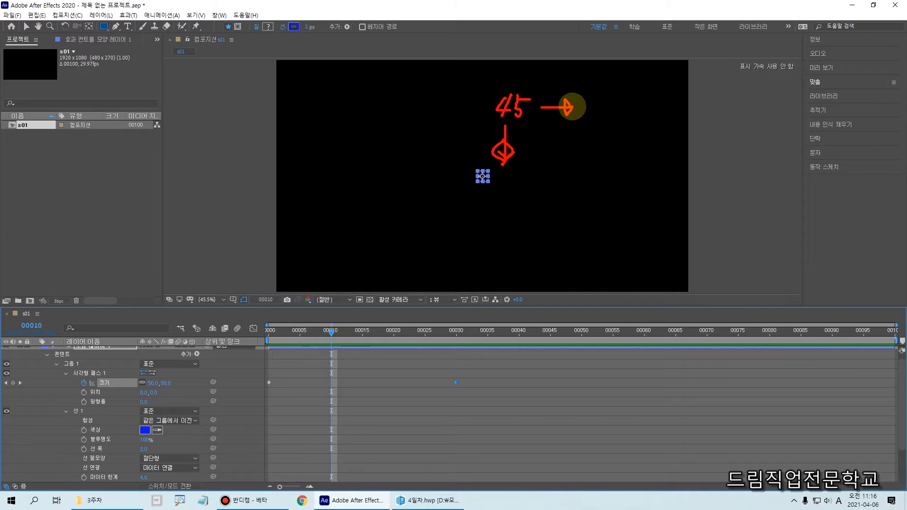
mouse_move(597, 98)
mouse_down()
mouse_move(592, 120)
mouse_move(614, 114)
mouse_up()
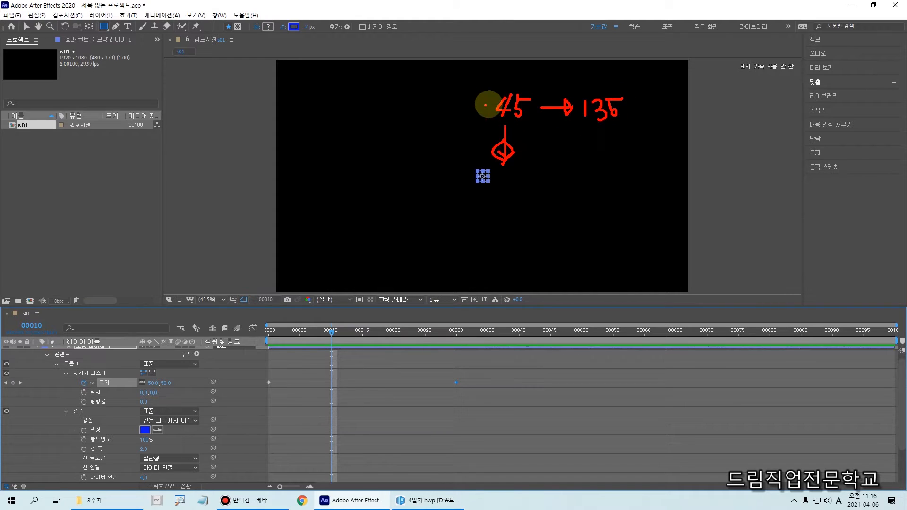
mouse_move(553, 75)
mouse_down()
mouse_move(575, 157)
mouse_move(551, 75)
mouse_move(559, 84)
mouse_move(552, 95)
mouse_up()
key(Escape)
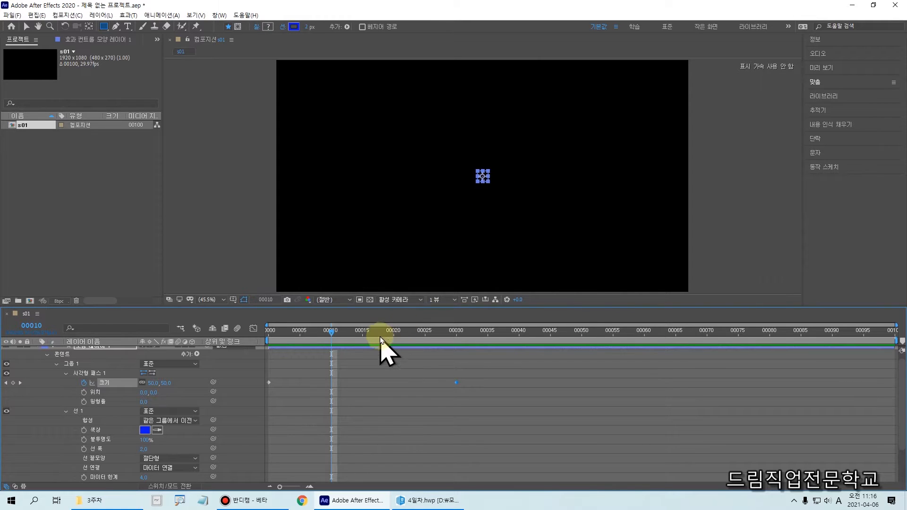
drag(331, 327, 335, 457)
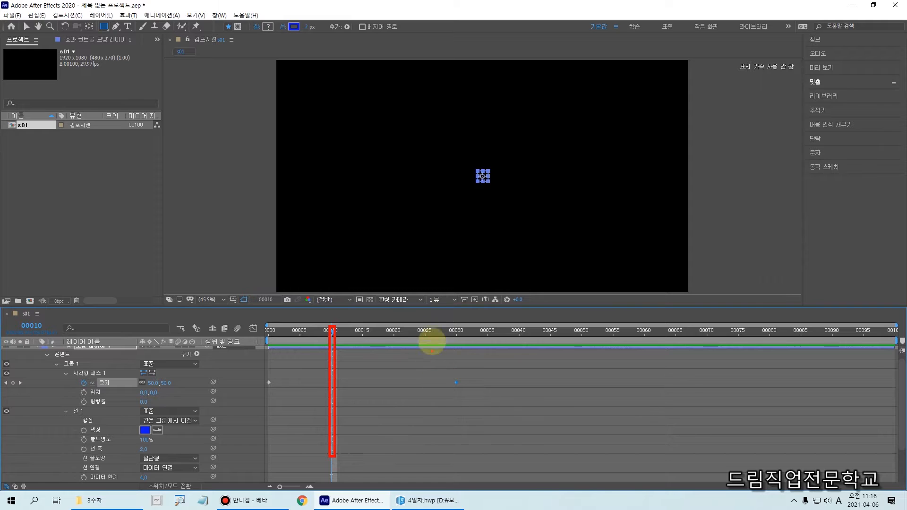
drag(451, 320, 455, 451)
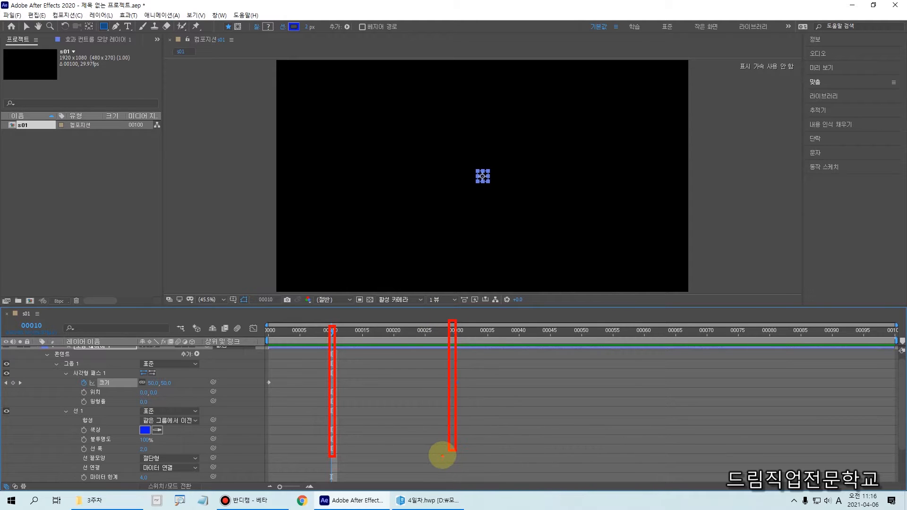
With the current time at frame 10, collapse the rectangle path and stroke properties and expand the group's own transform properties.
click(338, 332)
drag(338, 333, 331, 333)
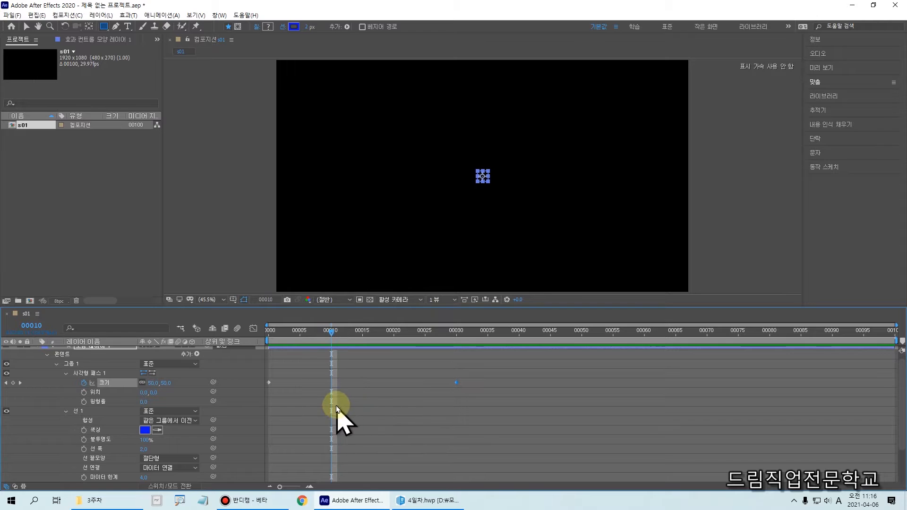
click(66, 374)
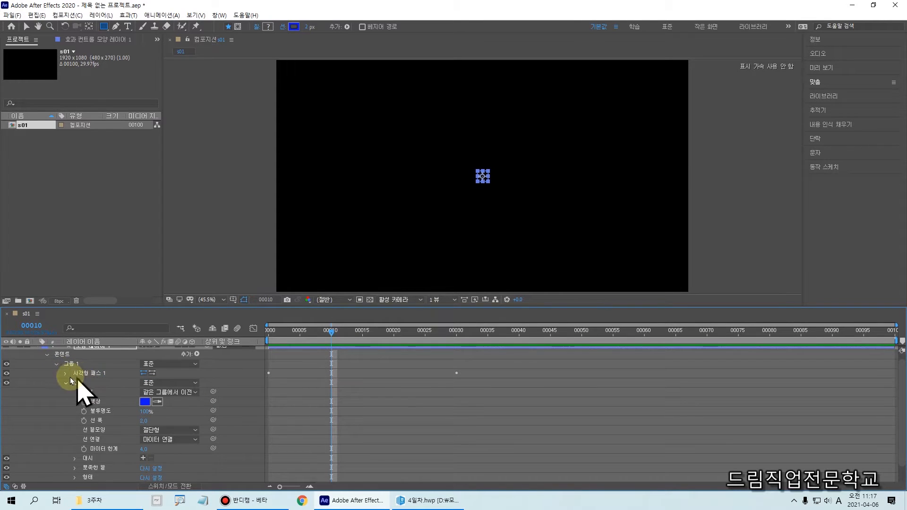
click(66, 382)
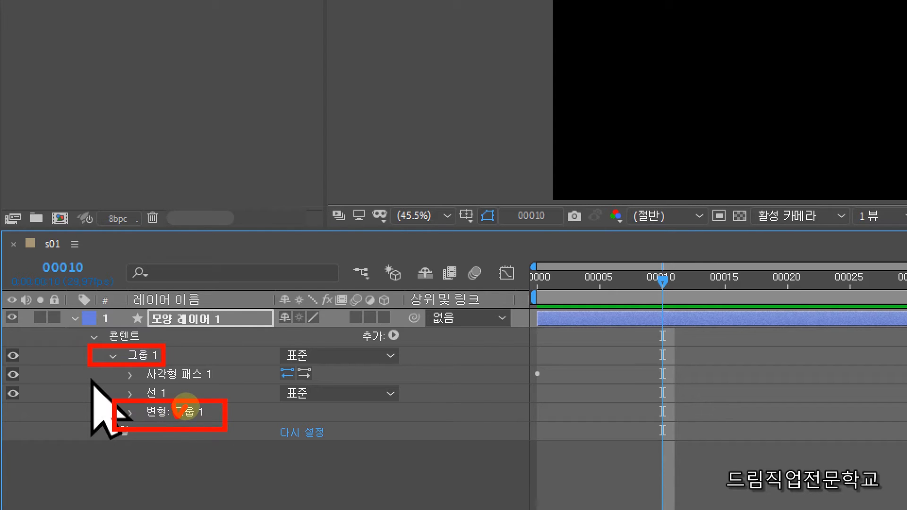
key(Escape)
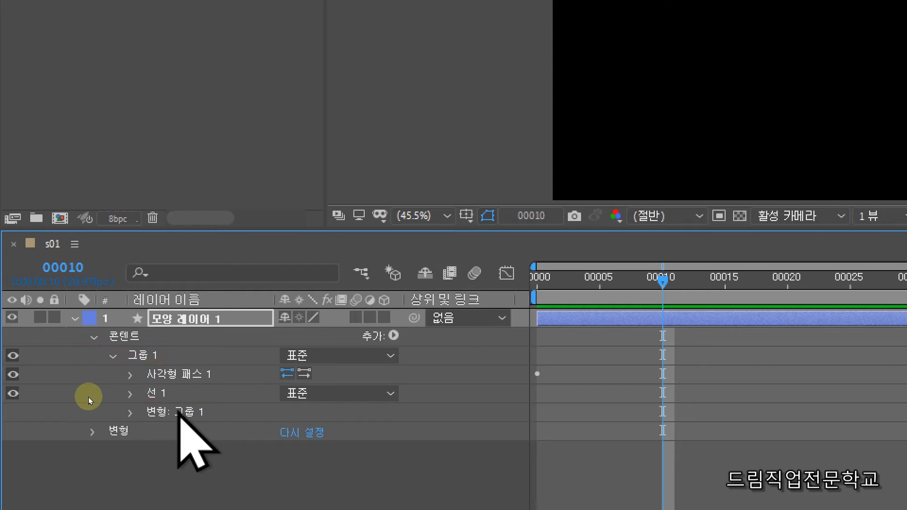
click(182, 413)
click(130, 413)
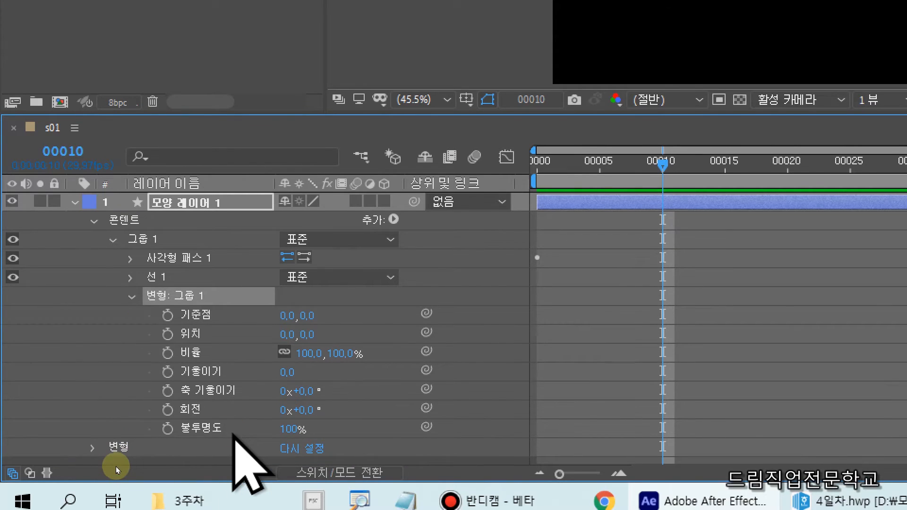
Enable keyframing on the group's rotation at frame 10 and set the rotation to 45°.
mouse_move(147, 400)
mouse_down()
mouse_move(239, 421)
mouse_move(334, 426)
mouse_up()
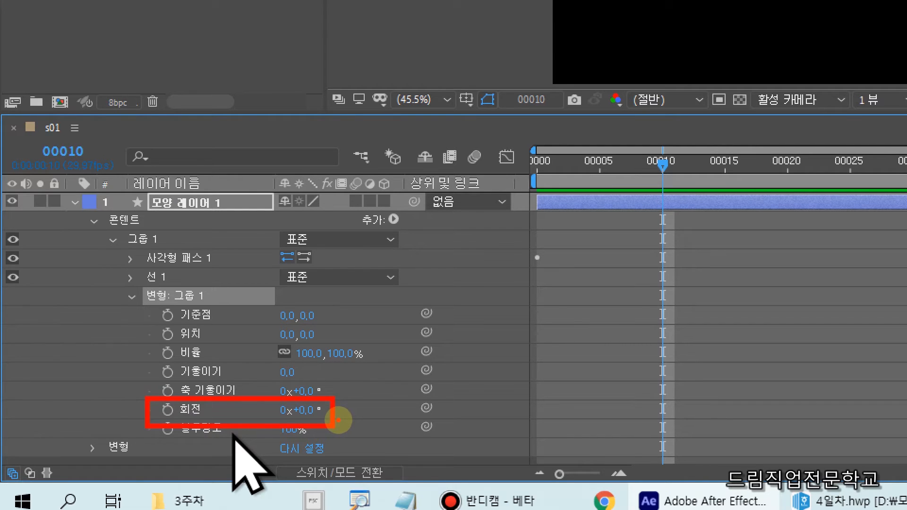
key(Escape)
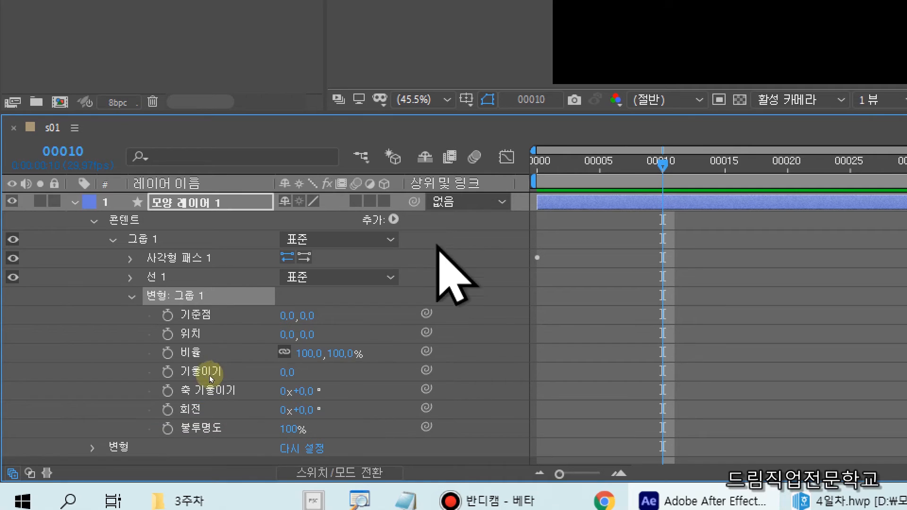
click(170, 413)
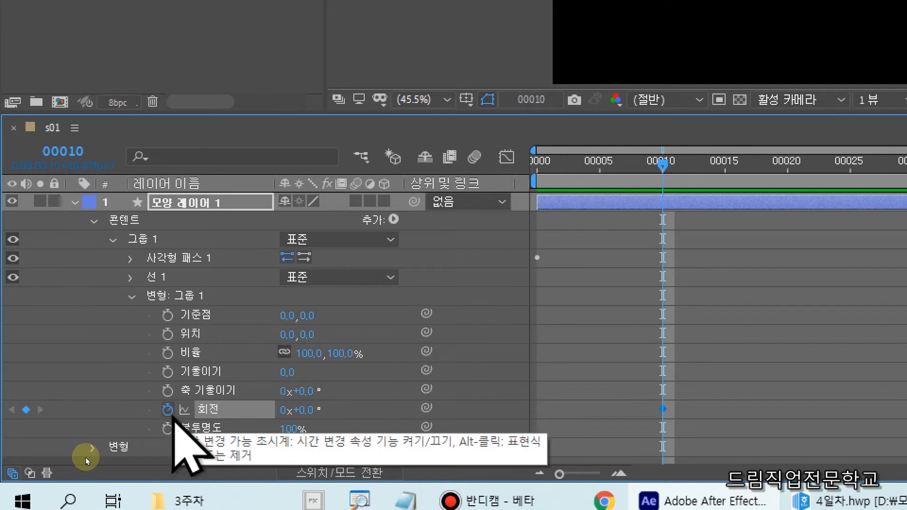
drag(232, 415, 340, 421)
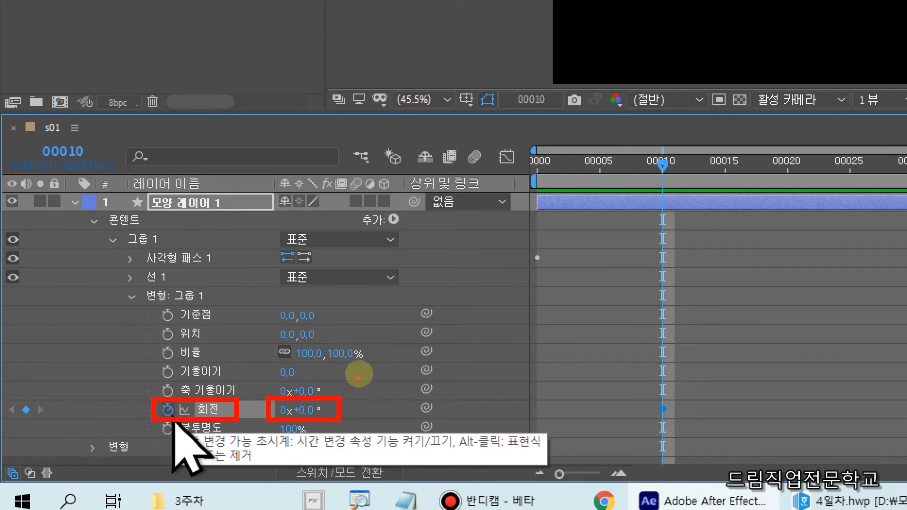
mouse_move(359, 378)
mouse_down()
mouse_move(377, 374)
mouse_move(386, 387)
mouse_move(378, 400)
mouse_move(375, 382)
mouse_move(395, 378)
mouse_up()
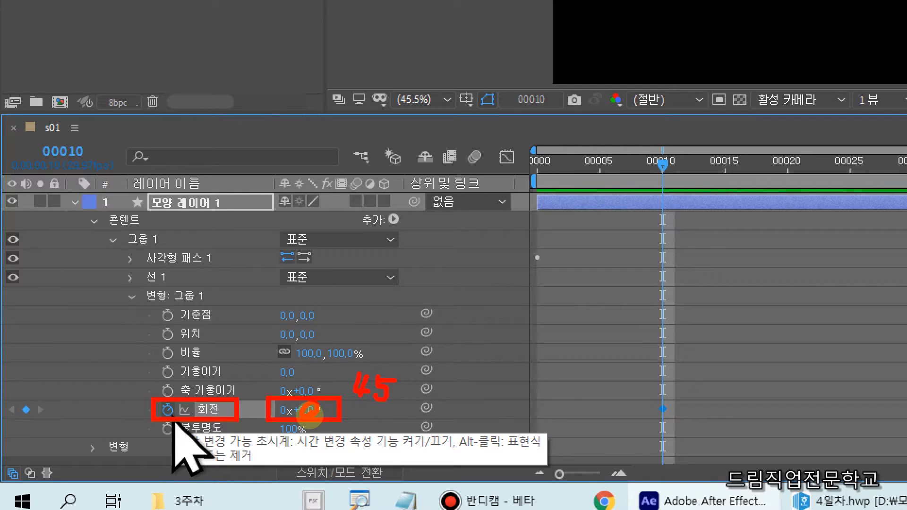
key(Escape)
click(303, 409)
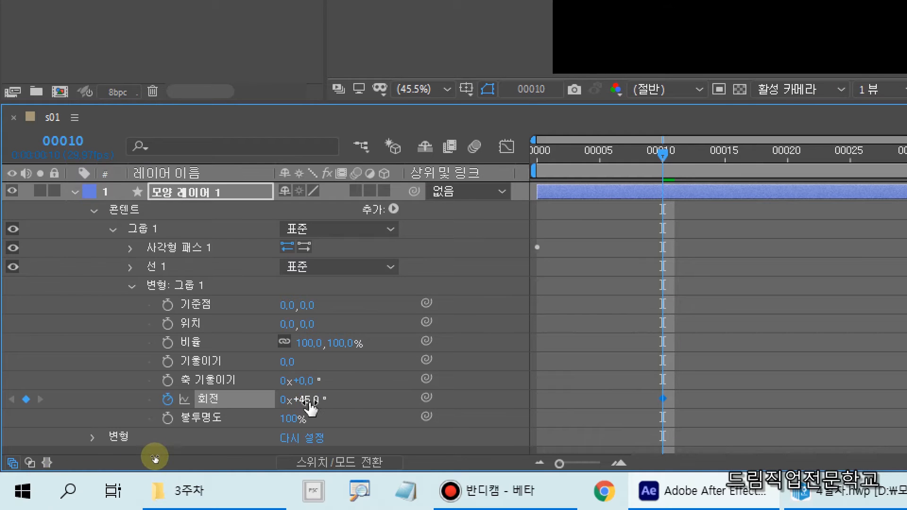
Set the group's rotation to 135° at frame 30.
drag(148, 391, 335, 415)
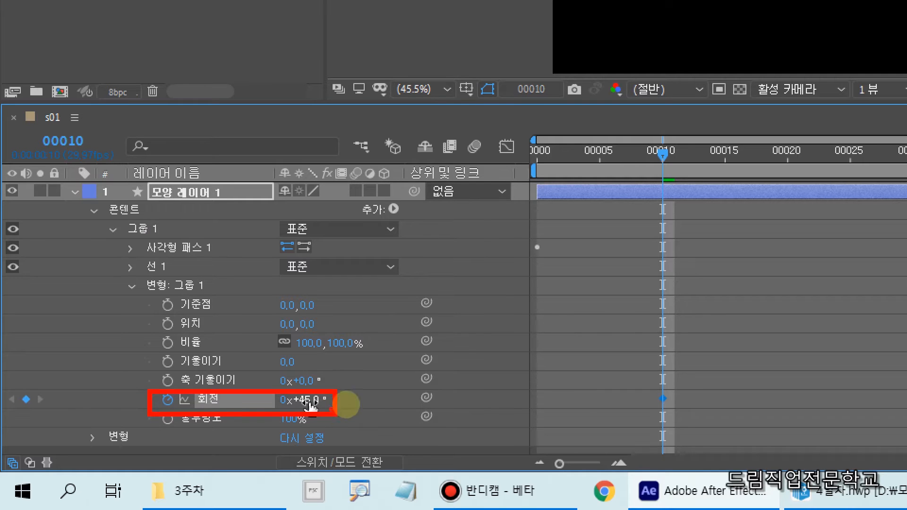
mouse_move(657, 158)
mouse_down()
mouse_move(682, 308)
mouse_move(675, 440)
mouse_up()
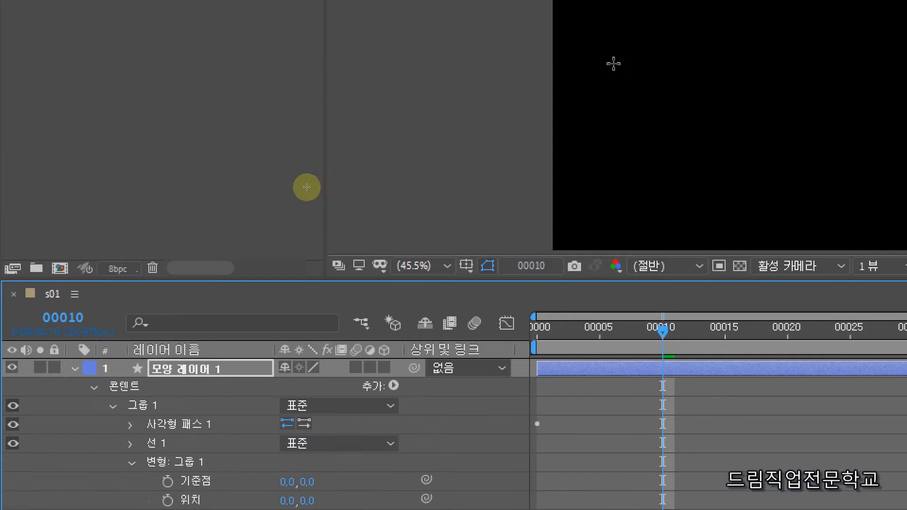
key(space)
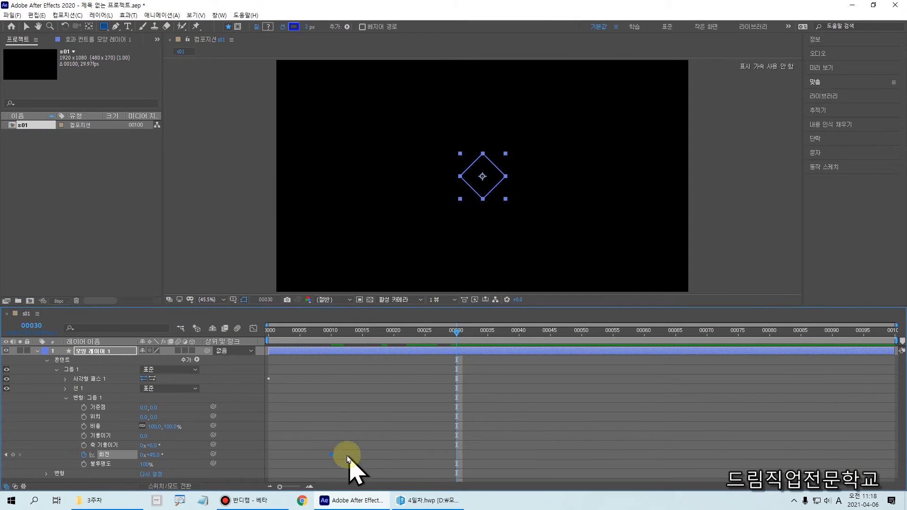
click(324, 459)
mouse_move(337, 454)
mouse_down()
mouse_move(363, 432)
mouse_move(409, 430)
mouse_move(450, 452)
mouse_up()
key(Return)
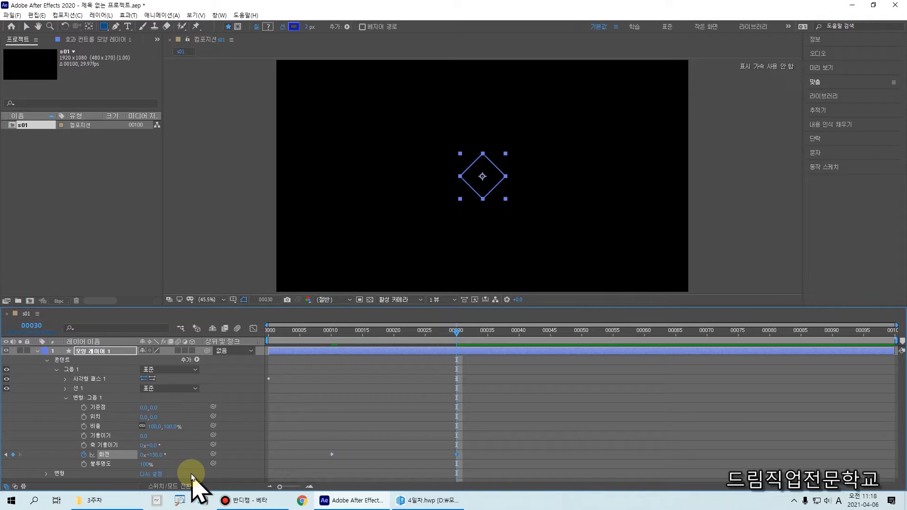
Preview the combined size and rotation animation of the rectangle between frames 0 and 30.
drag(456, 330, 357, 334)
drag(300, 356, 272, 359)
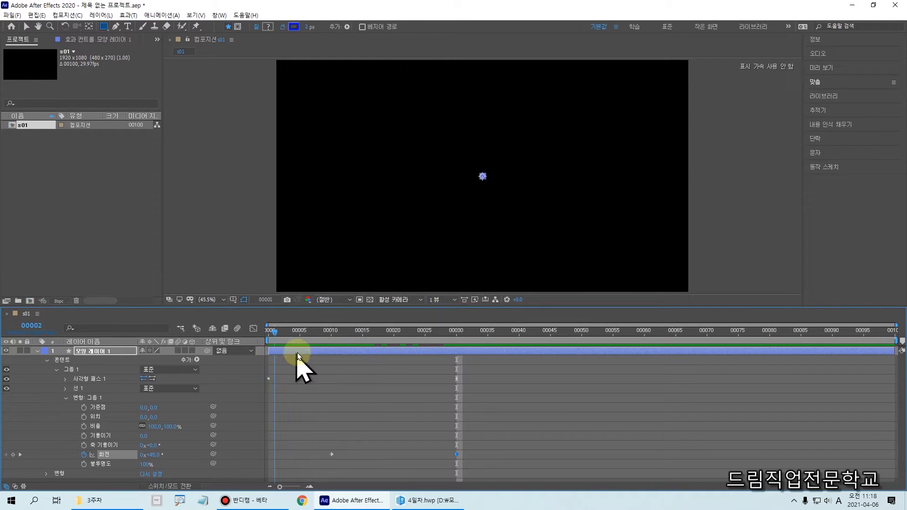
drag(323, 355, 458, 365)
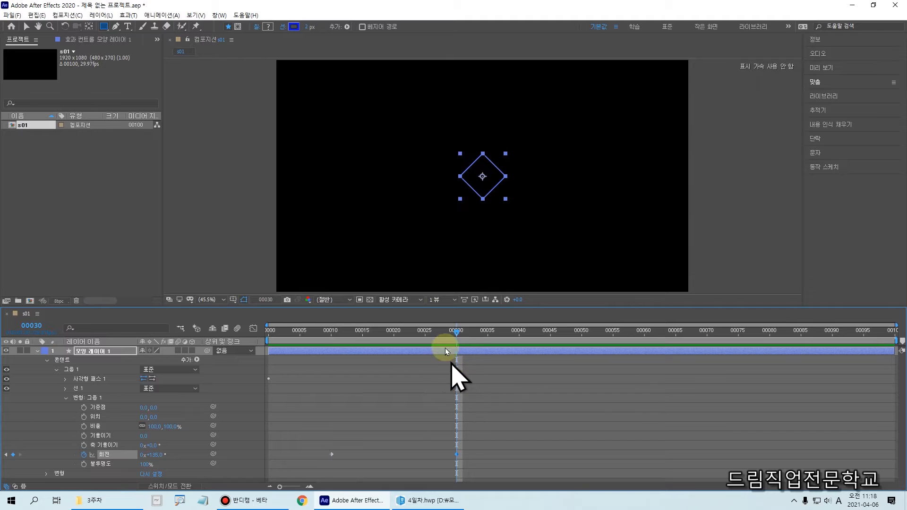
mouse_move(456, 334)
mouse_down()
mouse_move(352, 344)
mouse_move(271, 329)
mouse_move(456, 341)
mouse_up()
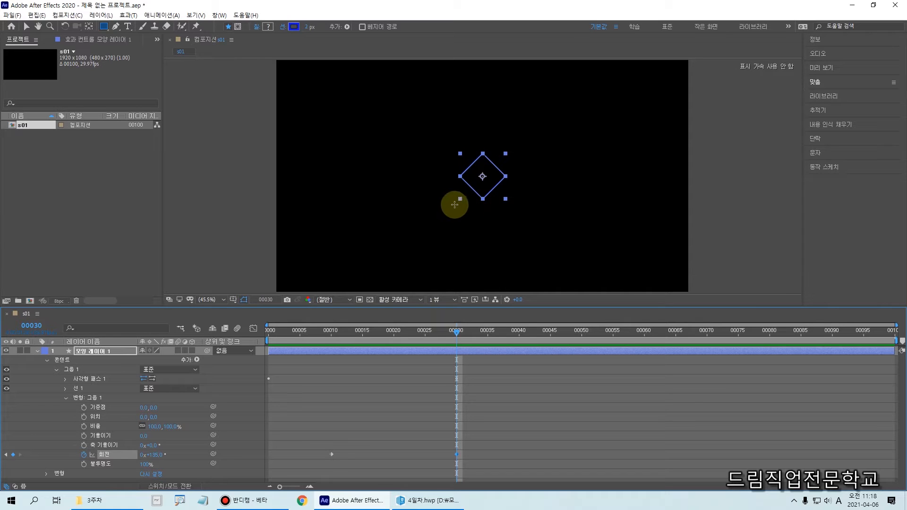
Collapse the group's transform properties and expand the properties of the rectangle's stroke.
click(66, 398)
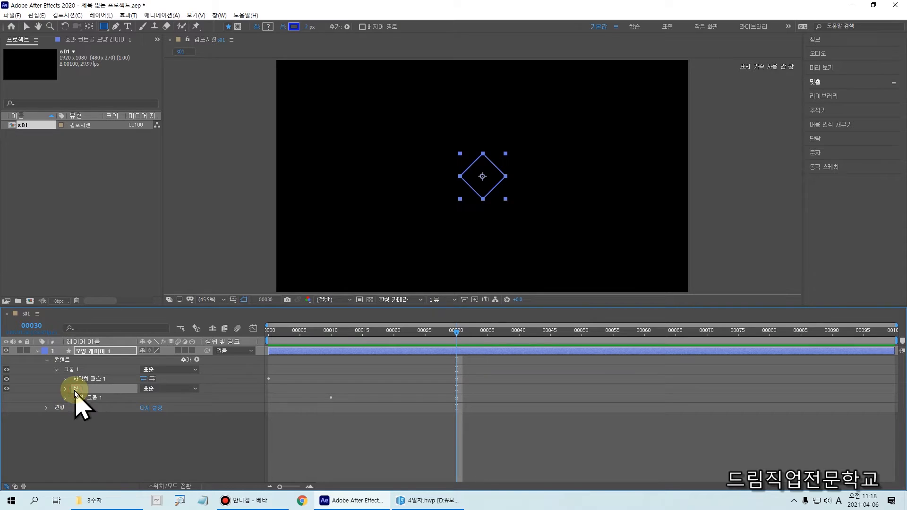
drag(57, 376, 118, 404)
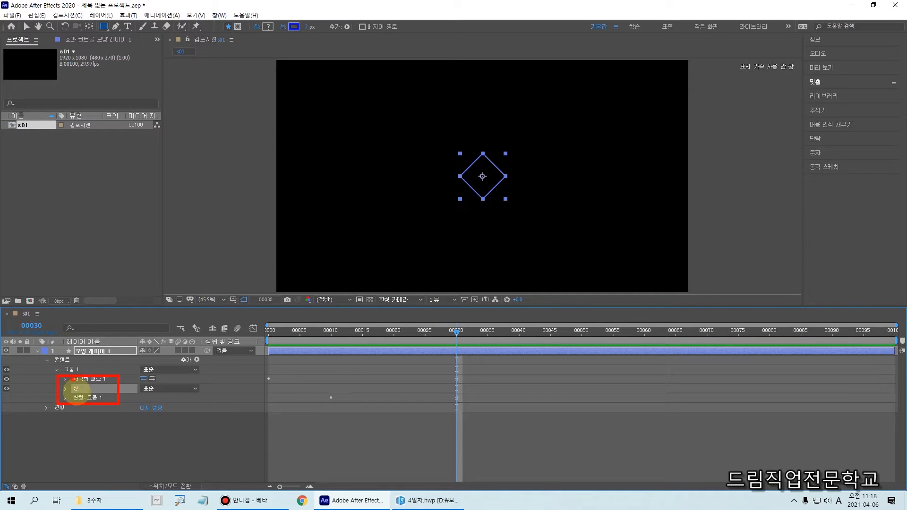
drag(74, 383, 90, 373)
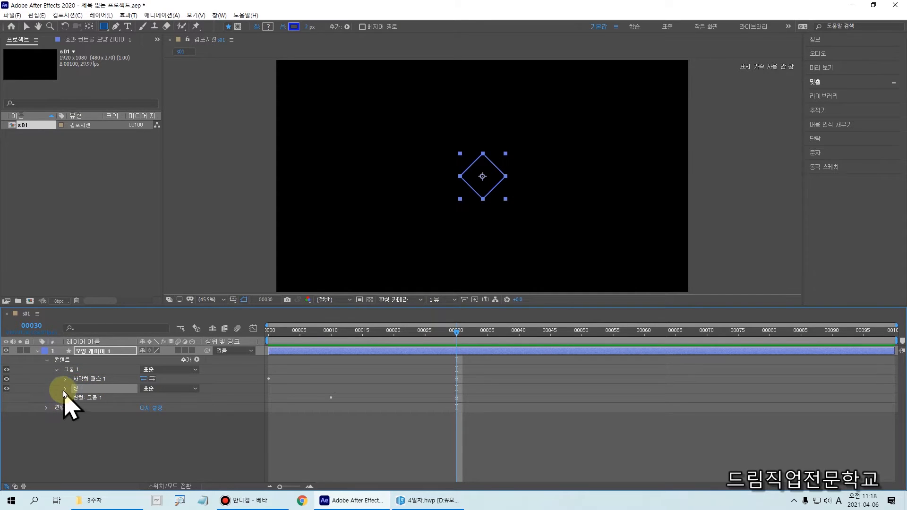
click(65, 389)
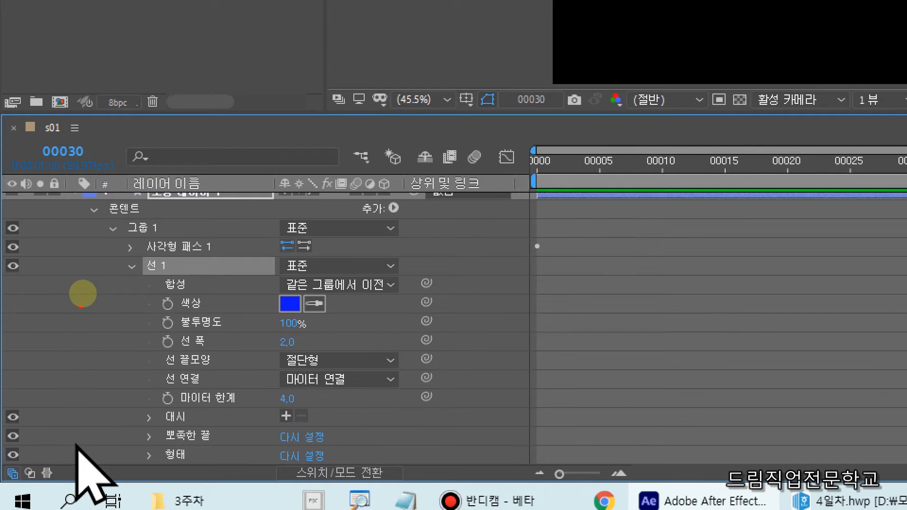
Enable keyframing on the stroke width of the rectangle at frame 0 and set the width to 0.
drag(108, 257, 191, 276)
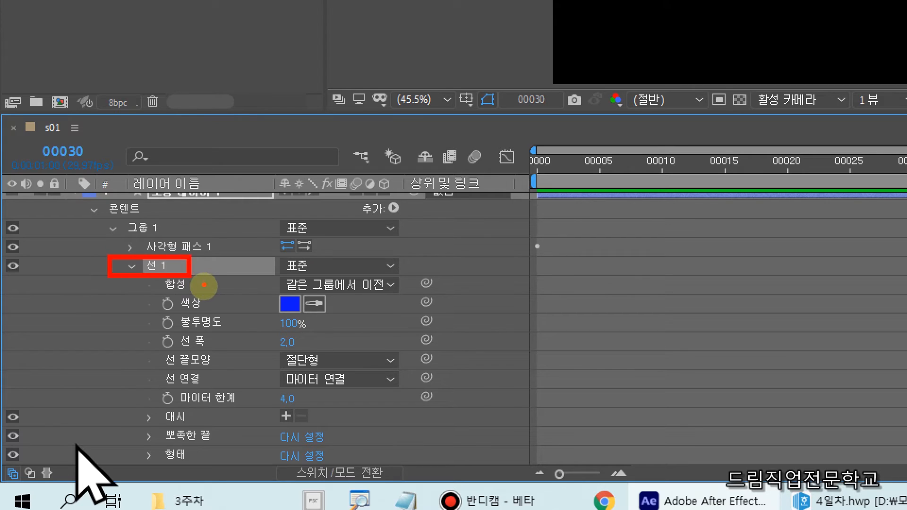
mouse_move(156, 331)
mouse_down()
mouse_move(257, 354)
mouse_move(321, 354)
mouse_up()
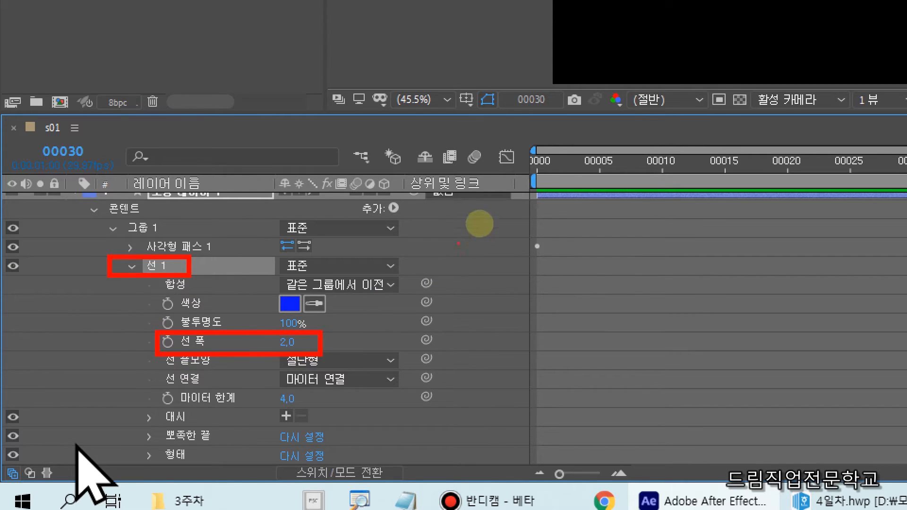
drag(539, 161, 538, 363)
key(Escape)
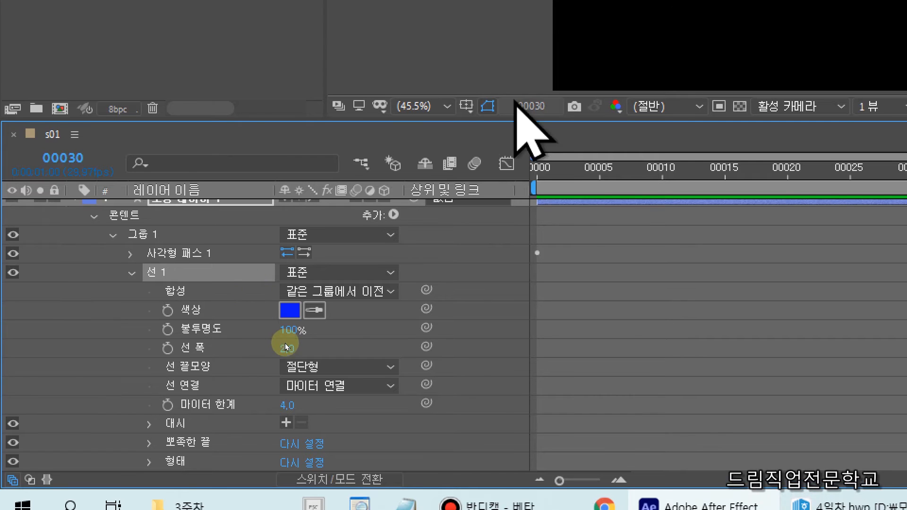
drag(563, 166, 509, 174)
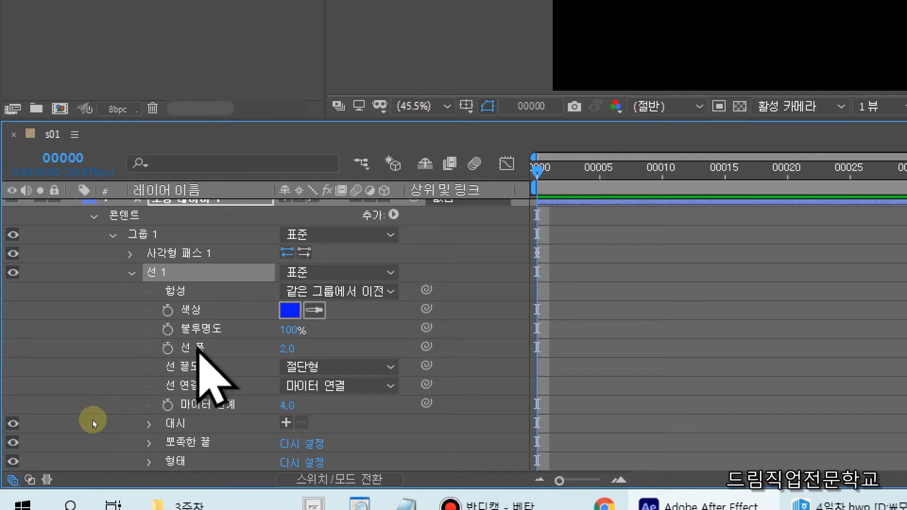
click(167, 349)
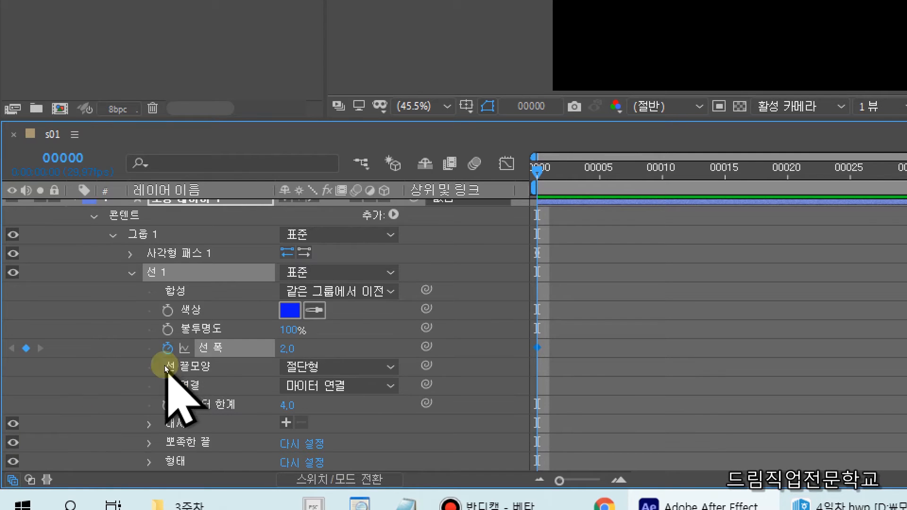
drag(145, 337, 318, 361)
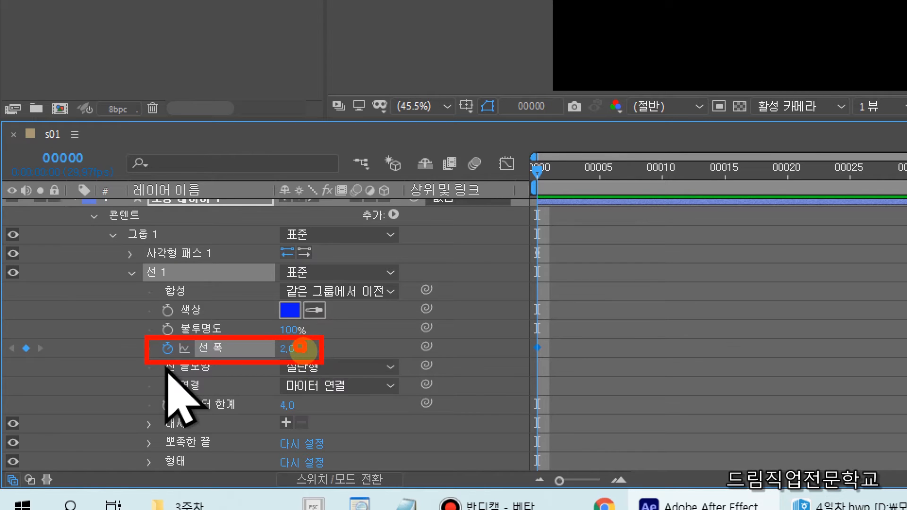
key(Escape)
click(290, 351)
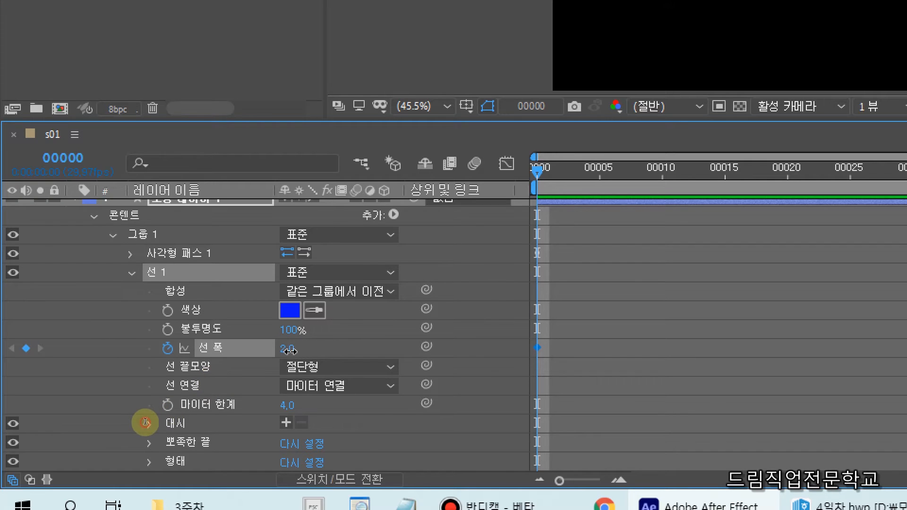
text(0)
key(Return)
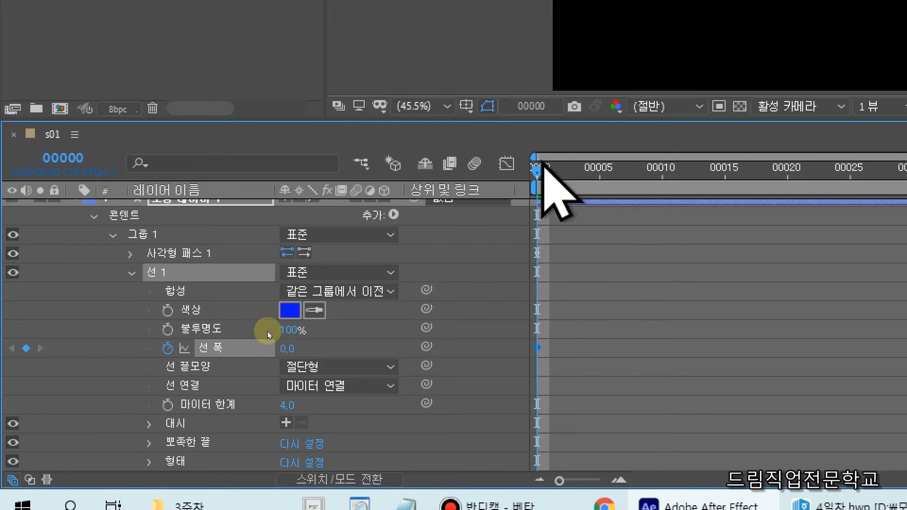
Set the stroke width of the rectangle to 60 at frame 10.
mouse_move(546, 177)
mouse_down()
mouse_move(679, 207)
mouse_move(663, 214)
mouse_move(659, 230)
mouse_move(675, 197)
mouse_move(688, 220)
mouse_up()
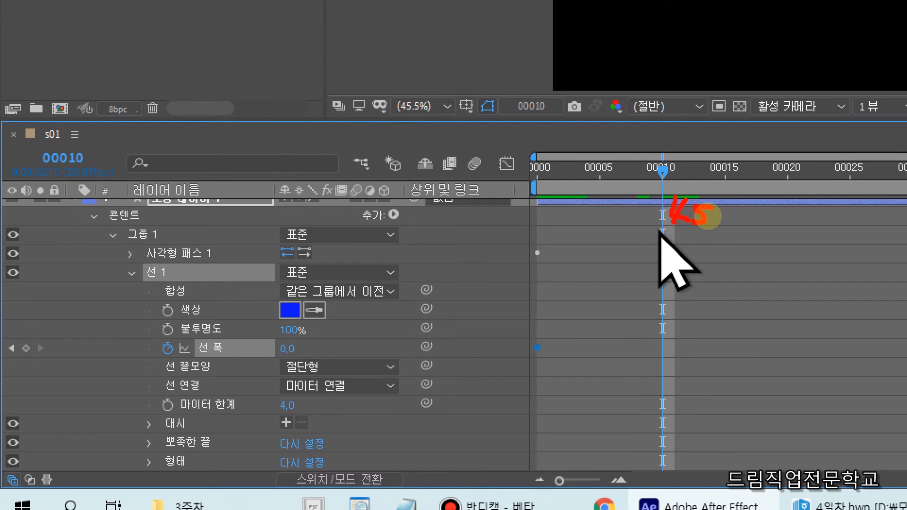
drag(555, 342, 649, 356)
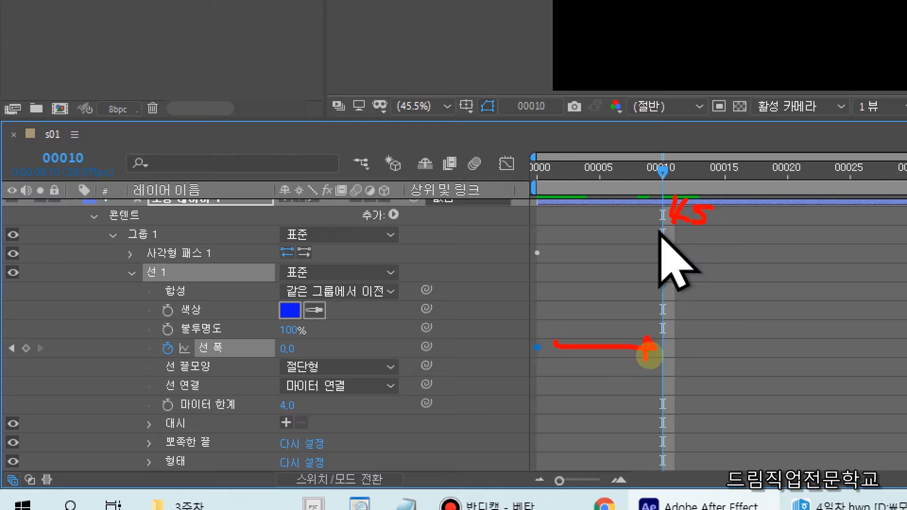
key(Escape)
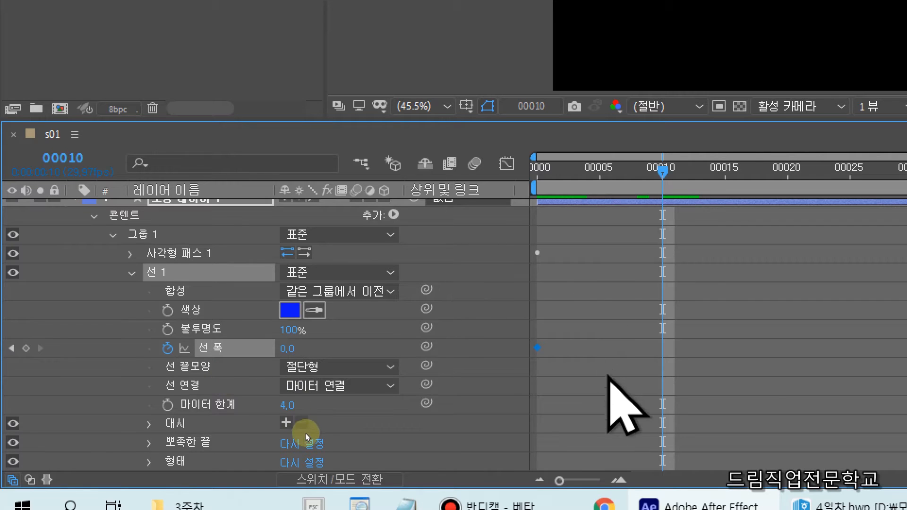
click(286, 349)
text(60)
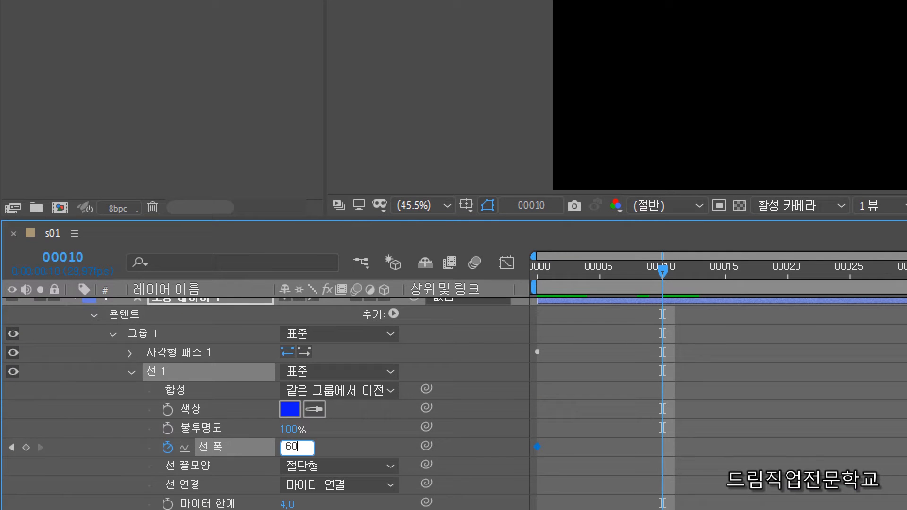
key(Return)
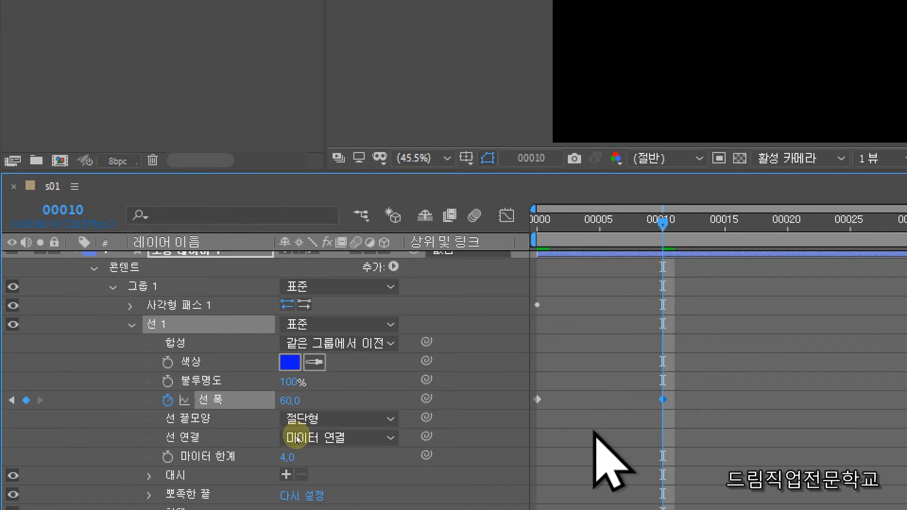
mouse_move(540, 399)
mouse_down()
mouse_move(659, 398)
mouse_move(654, 382)
mouse_move(663, 399)
mouse_move(622, 424)
mouse_move(652, 389)
mouse_up()
click(653, 334)
key(Escape)
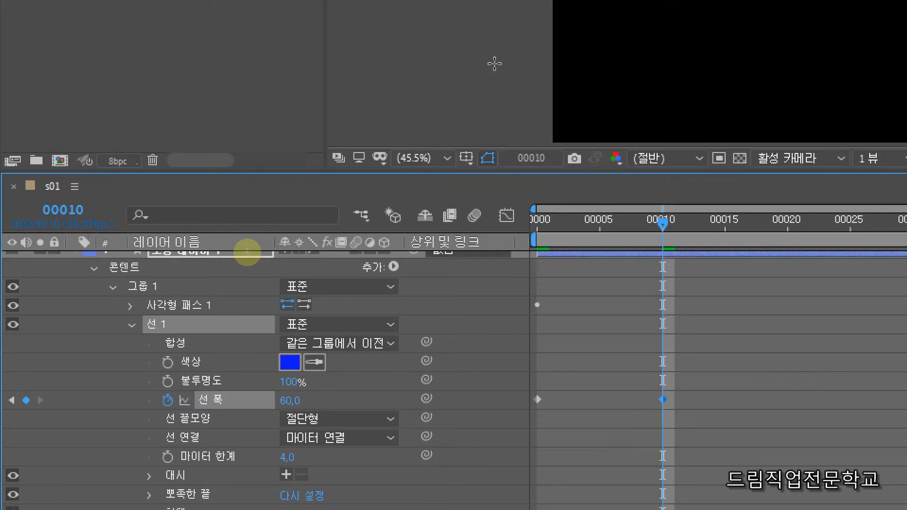
key(Escape)
Set the stroke width of the rectangle back to 0 at frame 30.
mouse_move(332, 334)
mouse_down()
mouse_move(256, 338)
mouse_move(343, 336)
mouse_move(291, 340)
mouse_move(333, 337)
mouse_up()
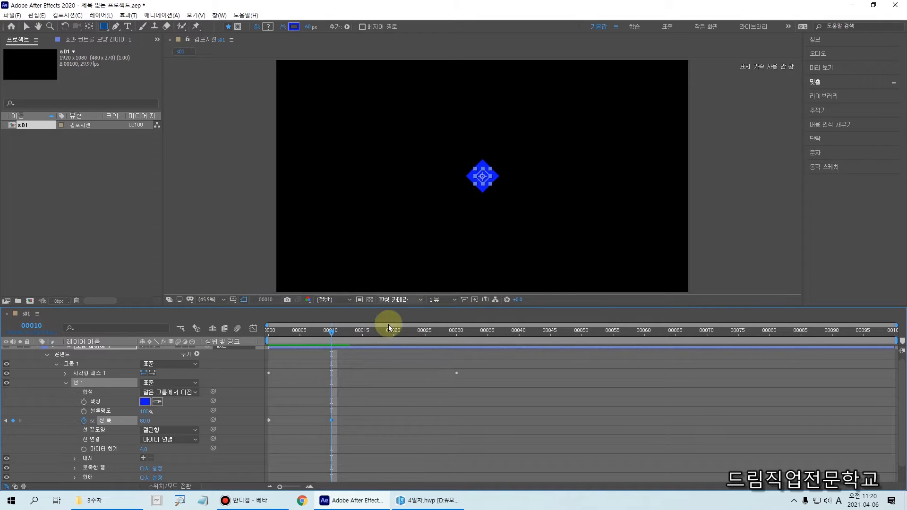
drag(332, 336, 456, 334)
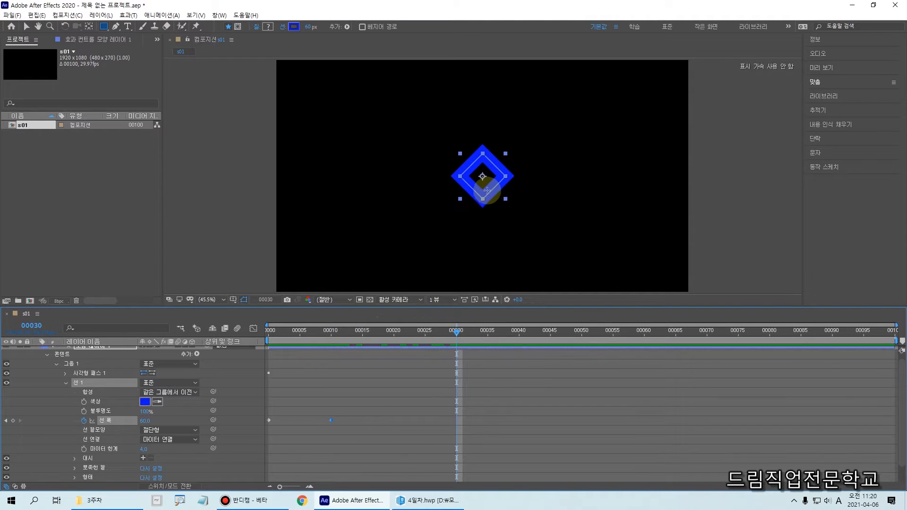
mouse_move(460, 336)
mouse_down()
mouse_move(330, 368)
mouse_move(456, 353)
mouse_move(337, 353)
mouse_move(457, 345)
mouse_move(344, 348)
mouse_move(469, 343)
mouse_move(373, 345)
mouse_move(469, 345)
mouse_move(446, 348)
mouse_move(461, 350)
mouse_up()
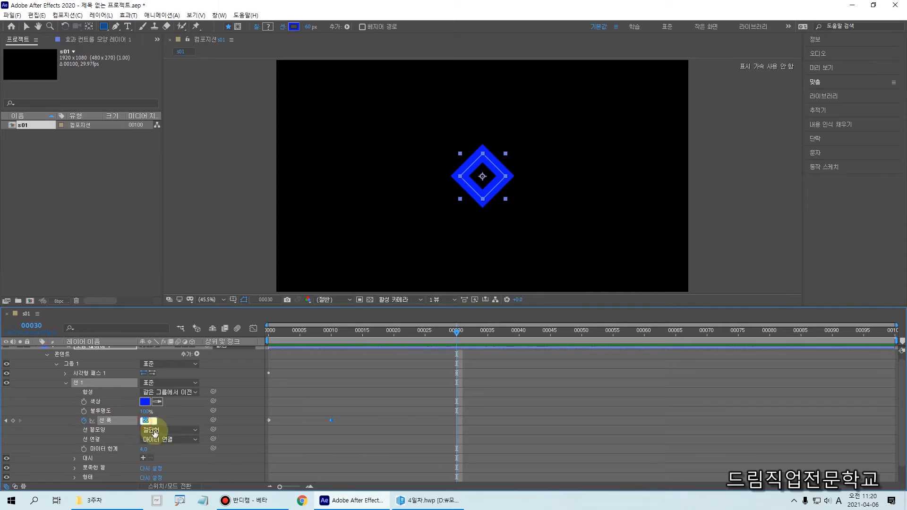
text(0)
click(193, 440)
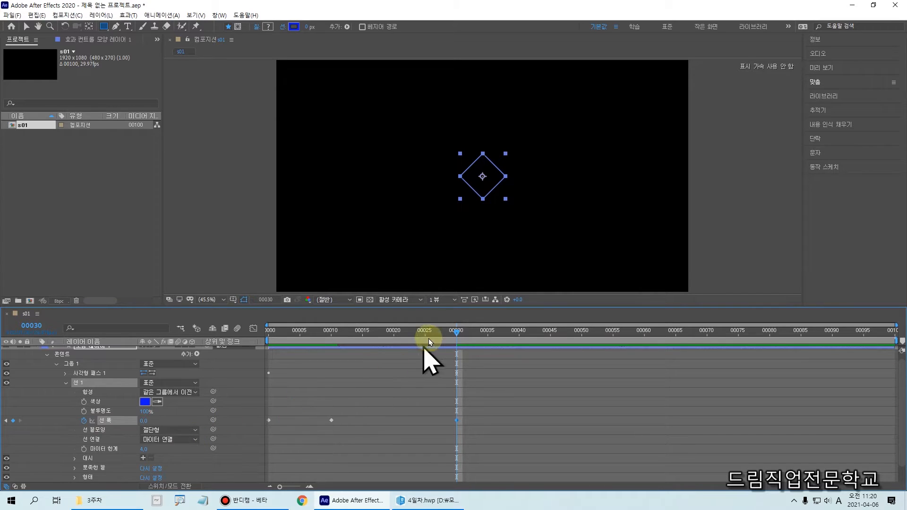
Return to frame 0, collapse the contents of the shape layer and deselect everything.
mouse_move(453, 337)
mouse_down()
mouse_move(265, 354)
mouse_move(454, 361)
mouse_up()
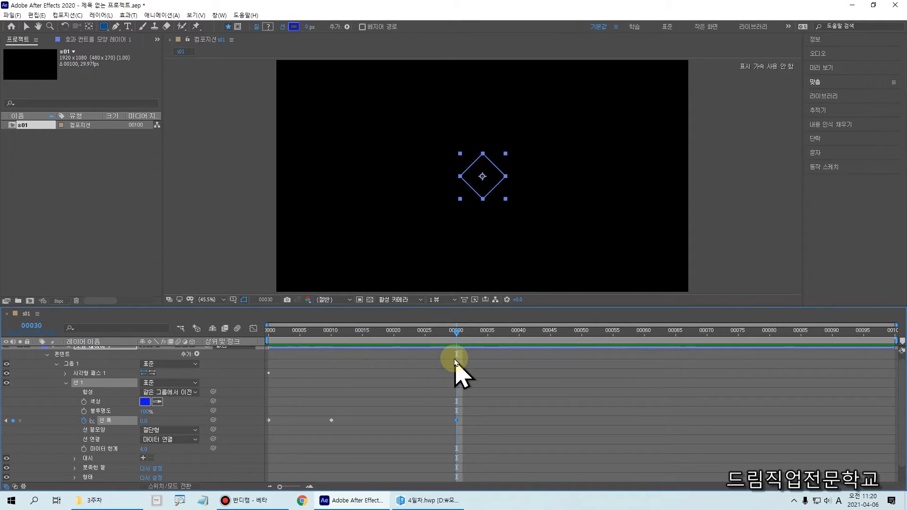
mouse_move(456, 363)
mouse_down()
mouse_move(457, 336)
mouse_move(334, 326)
mouse_move(240, 350)
mouse_move(364, 334)
mouse_move(467, 338)
mouse_move(302, 333)
mouse_move(458, 334)
mouse_move(459, 326)
mouse_move(243, 340)
mouse_up()
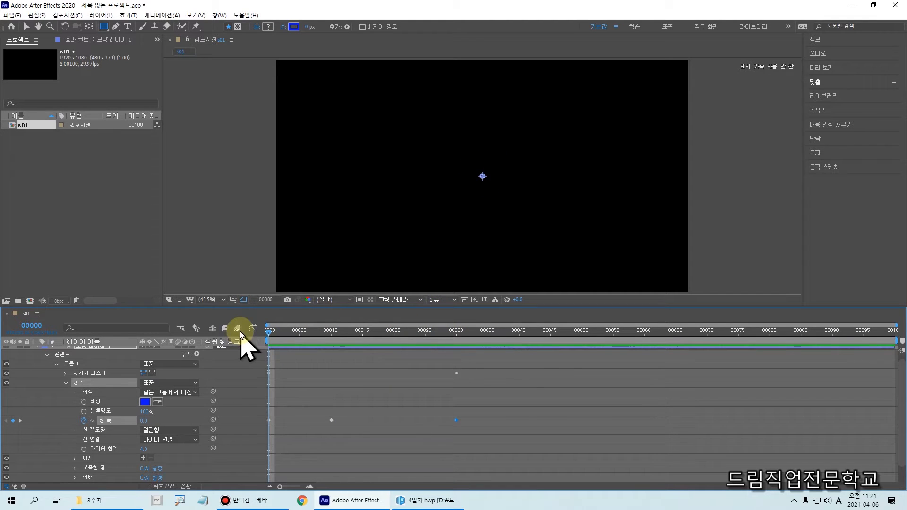
click(55, 367)
click(47, 360)
click(71, 390)
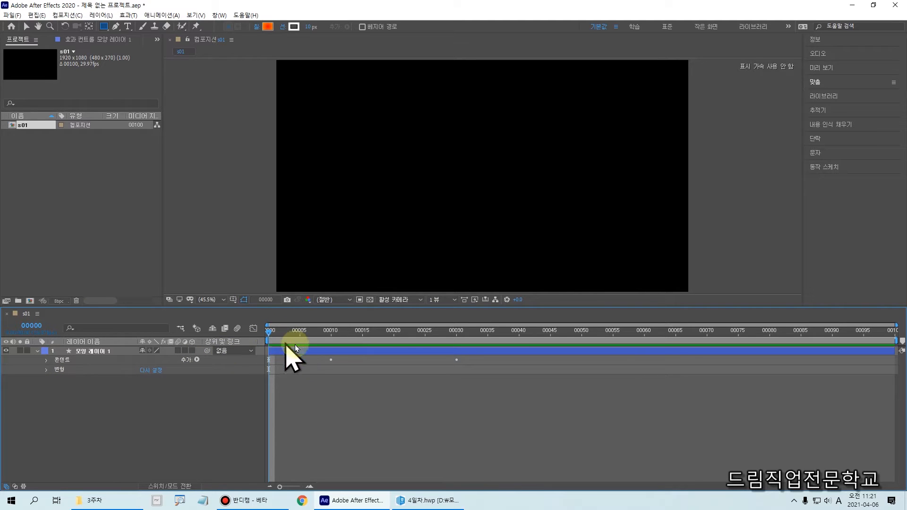
Preview the rectangle's combined size, rotation and stroke animation from frame 0 and stop at frame 20.
drag(287, 332, 260, 371)
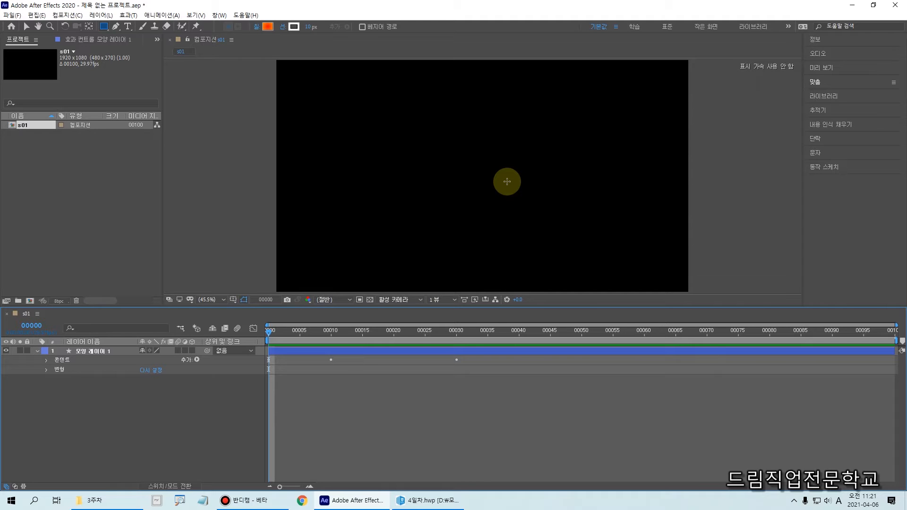
drag(270, 337, 369, 335)
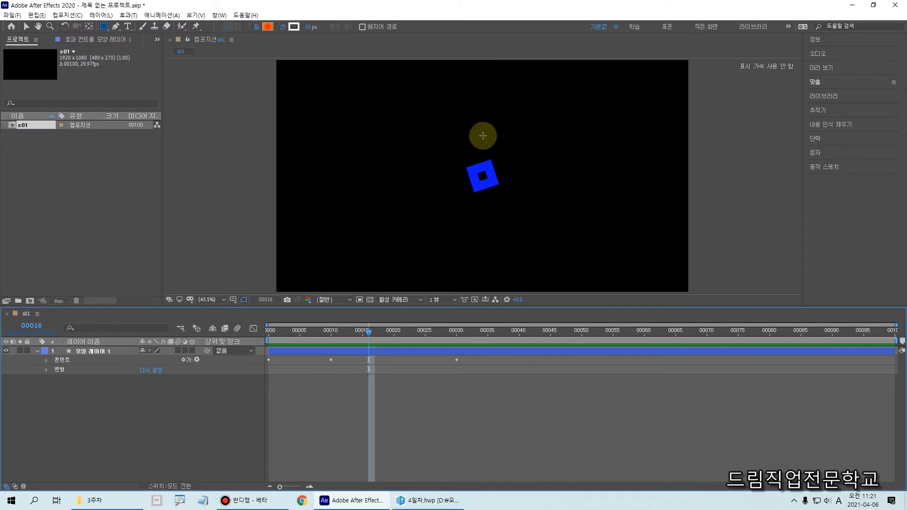
click(366, 344)
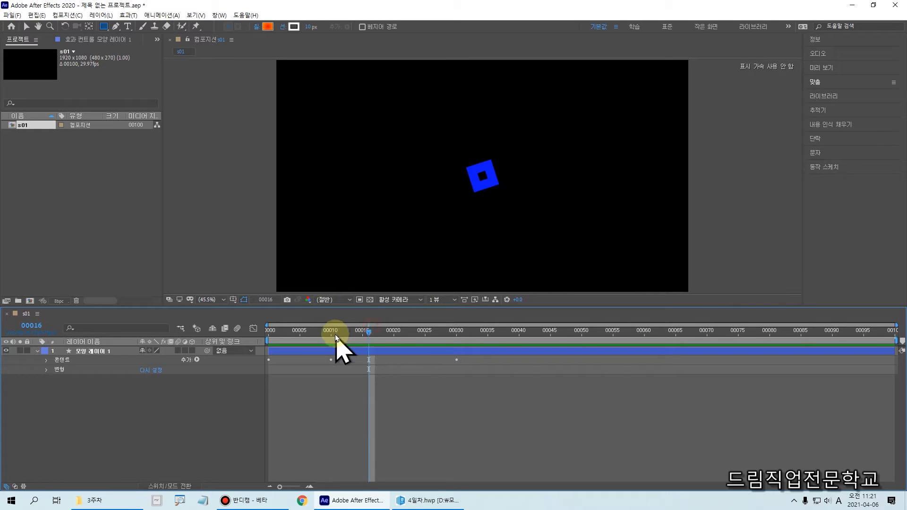
drag(366, 330, 400, 338)
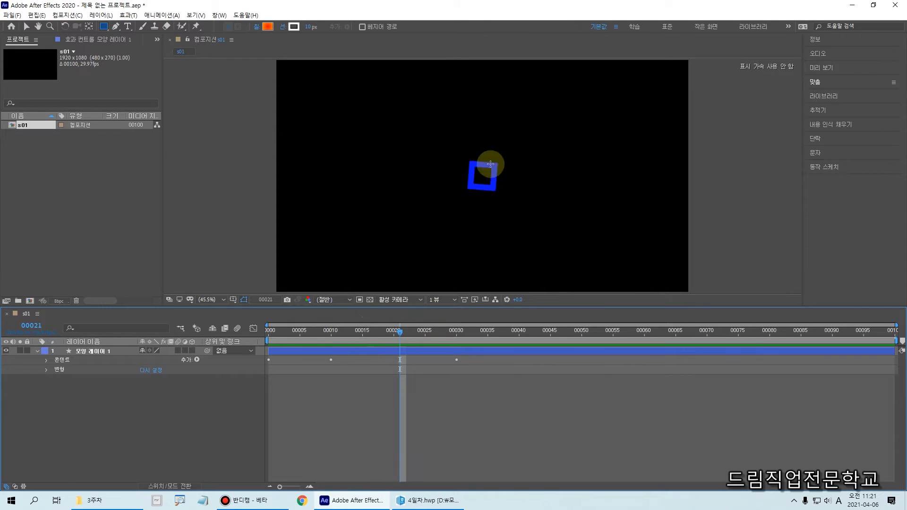
drag(405, 337, 396, 373)
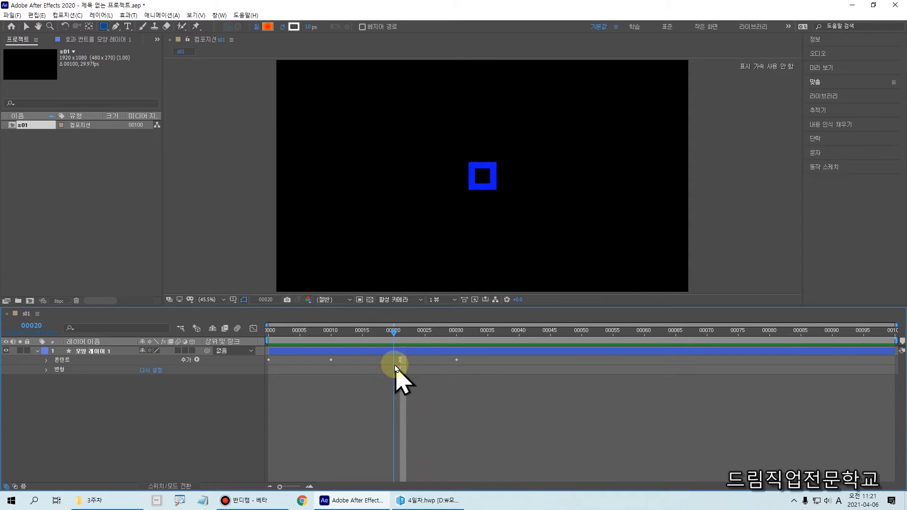
drag(394, 331, 392, 399)
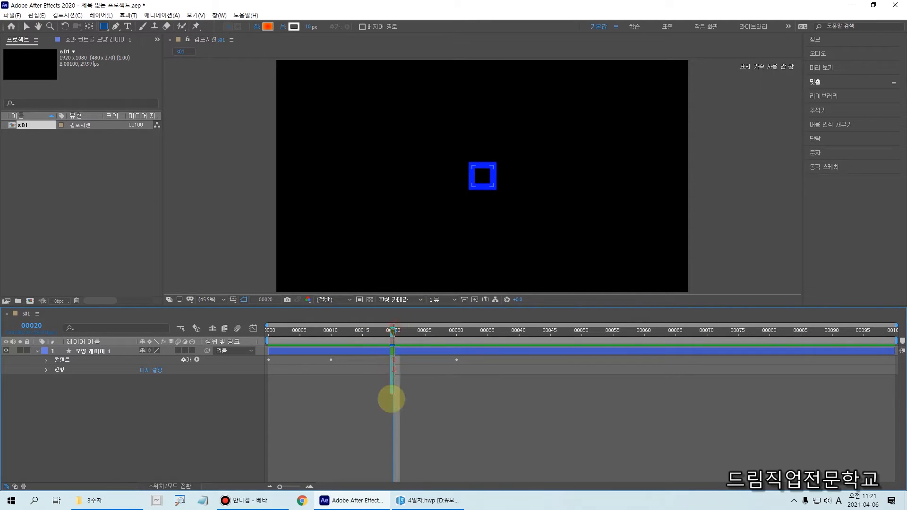
key(Escape)
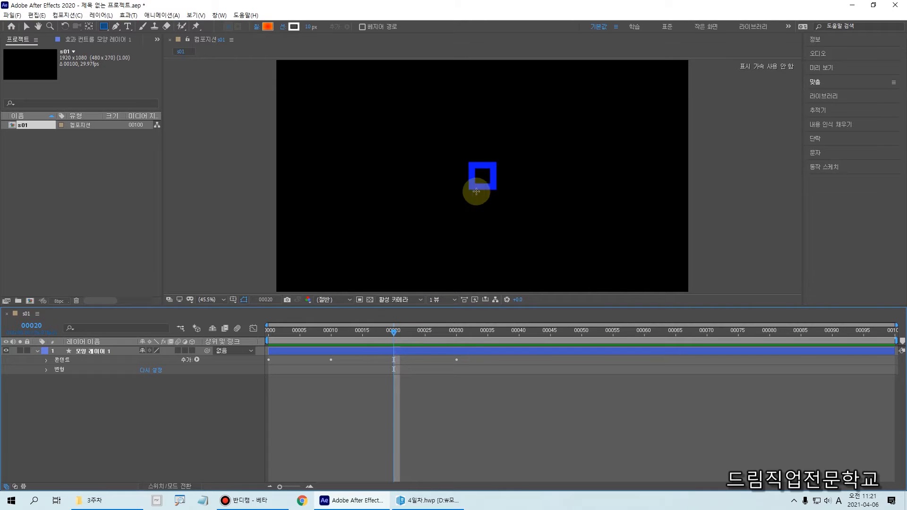
Add a Repeater (반복) to the contents of the shape layer, outside the rectangle's group.
click(63, 360)
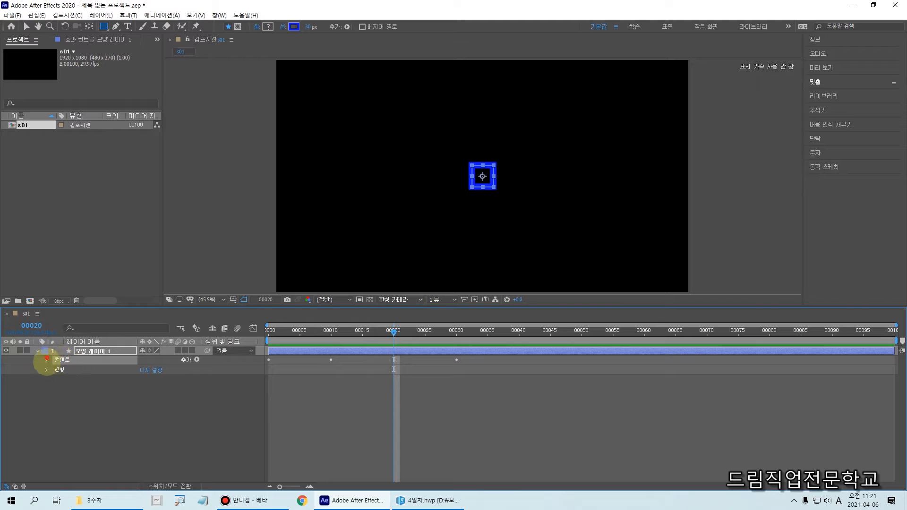
drag(46, 355, 92, 372)
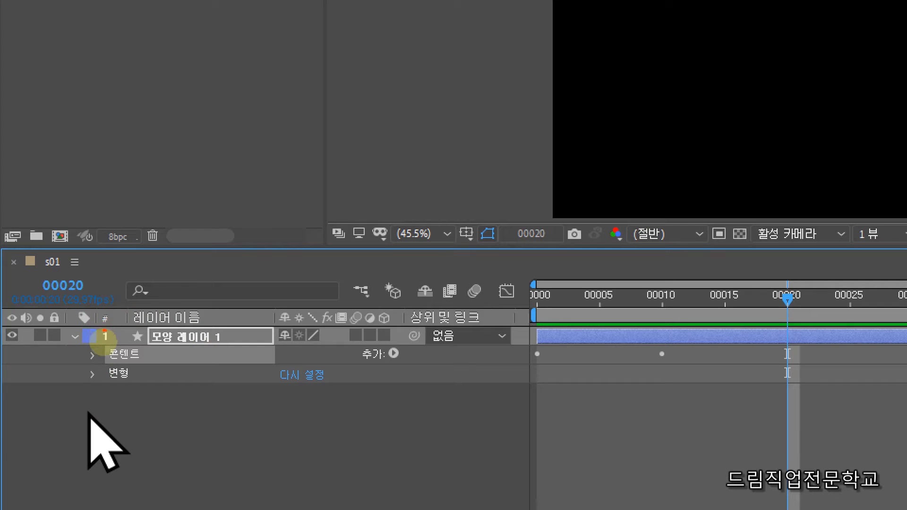
mouse_move(102, 328)
mouse_down()
mouse_move(109, 350)
mouse_move(209, 367)
mouse_move(122, 357)
mouse_move(137, 334)
mouse_up()
mouse_move(348, 340)
mouse_down()
mouse_move(355, 355)
mouse_move(414, 365)
mouse_move(398, 340)
mouse_up()
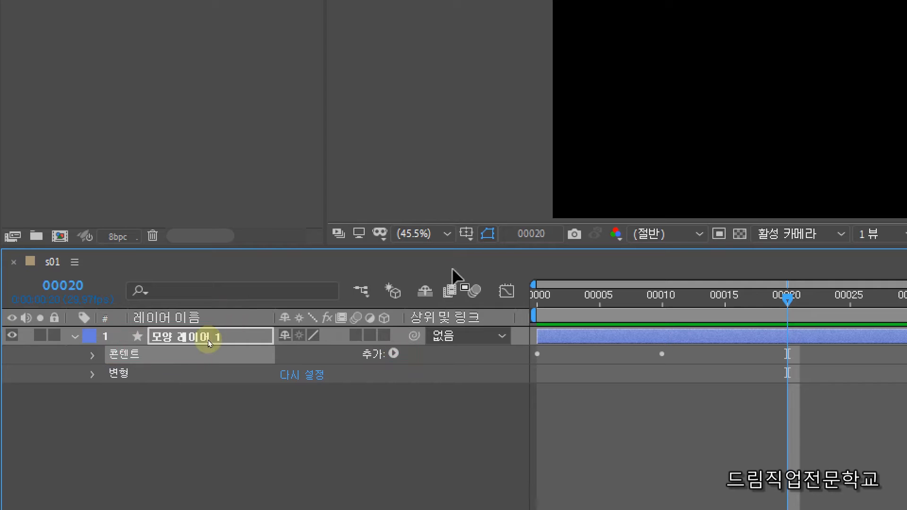
click(394, 354)
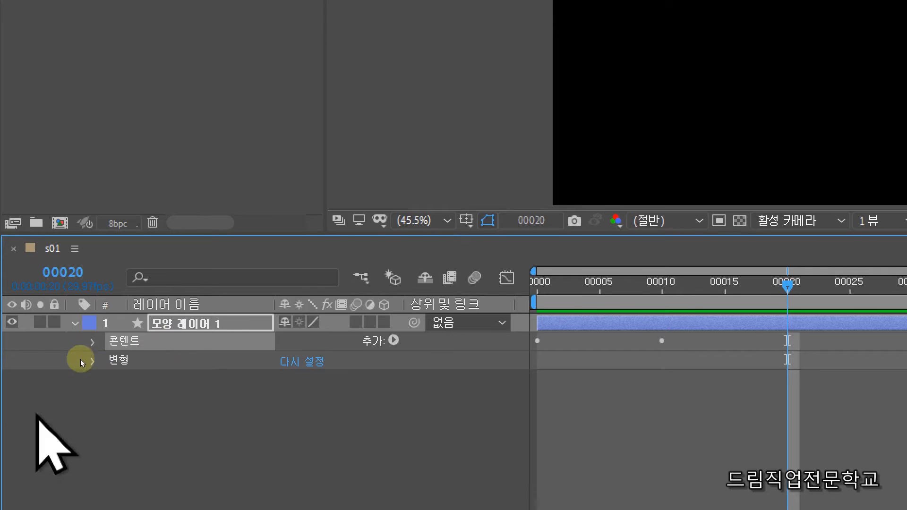
click(165, 342)
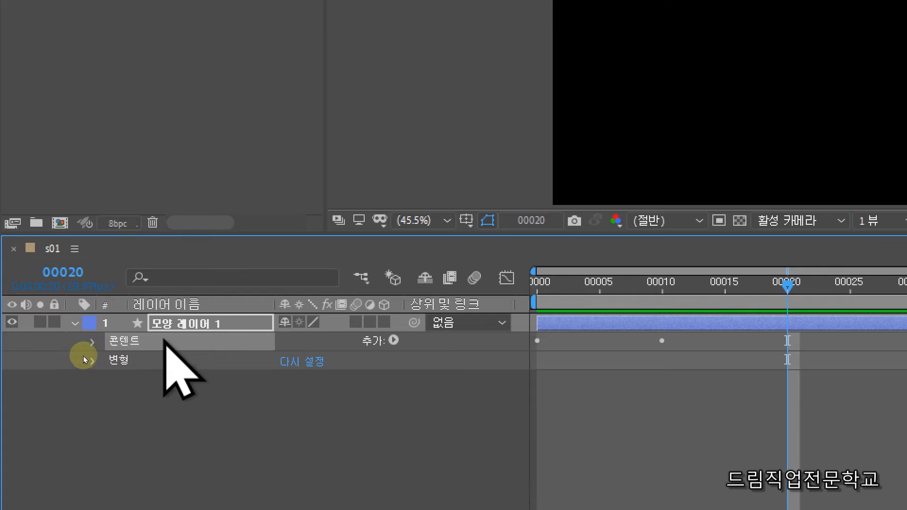
click(394, 341)
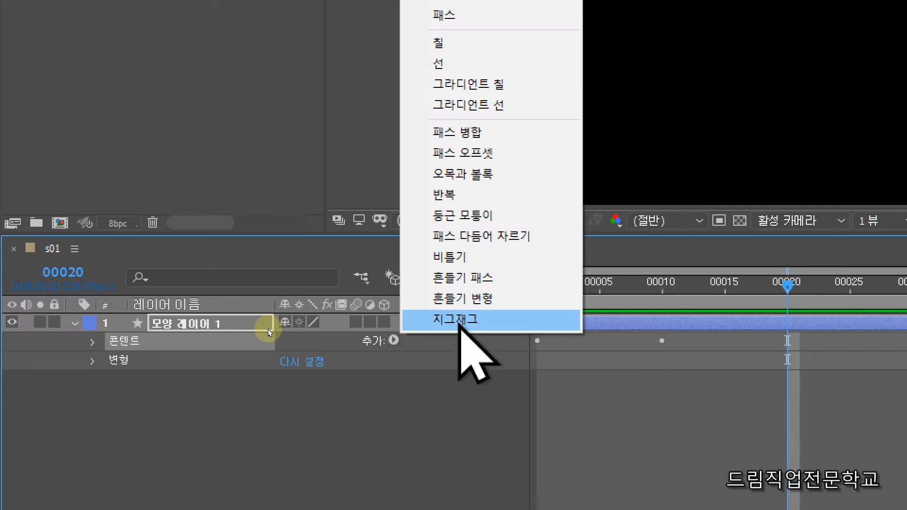
click(445, 195)
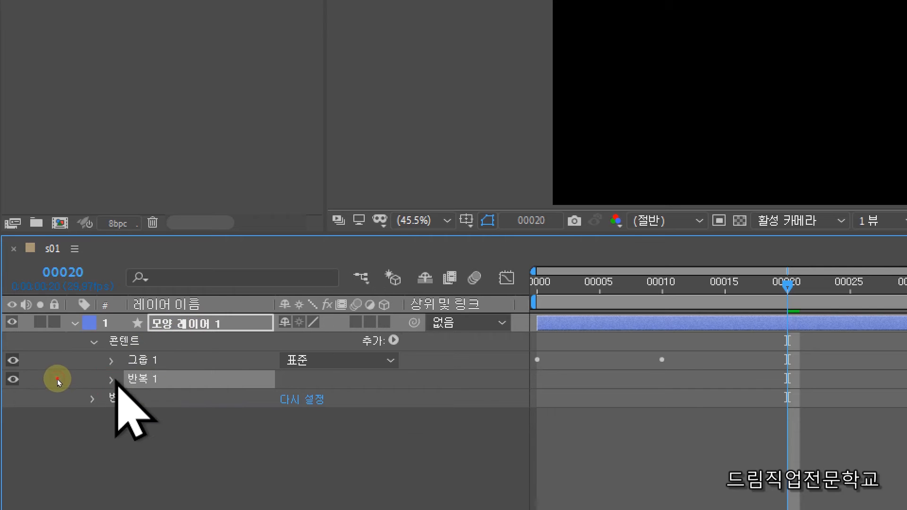
Expand the Repeater's properties and set its number of copies (복사) to 11.
click(112, 380)
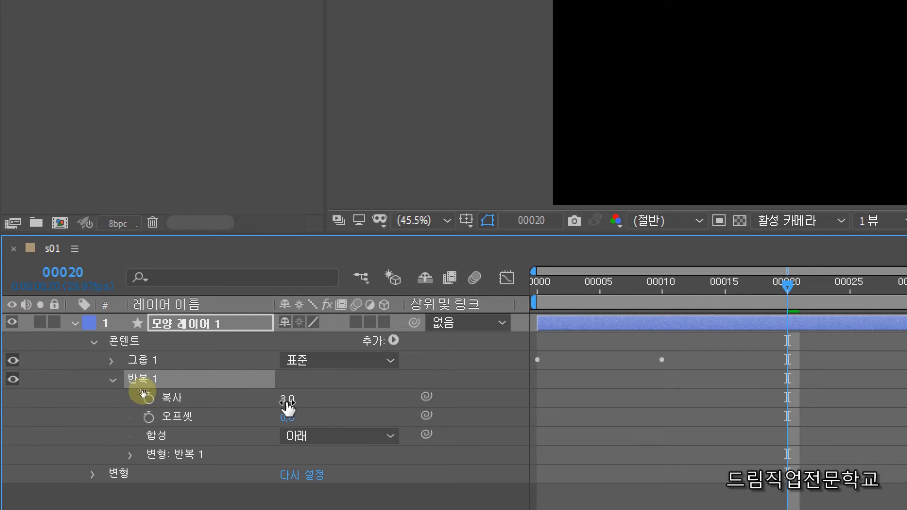
click(287, 400)
text(11)
key(Return)
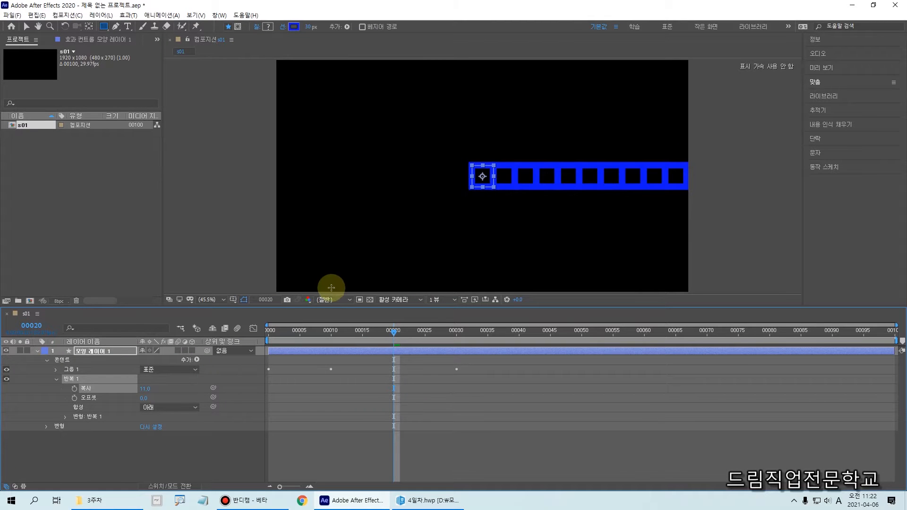
mouse_move(482, 177)
mouse_down()
mouse_move(710, 162)
mouse_move(698, 149)
mouse_move(698, 183)
mouse_up()
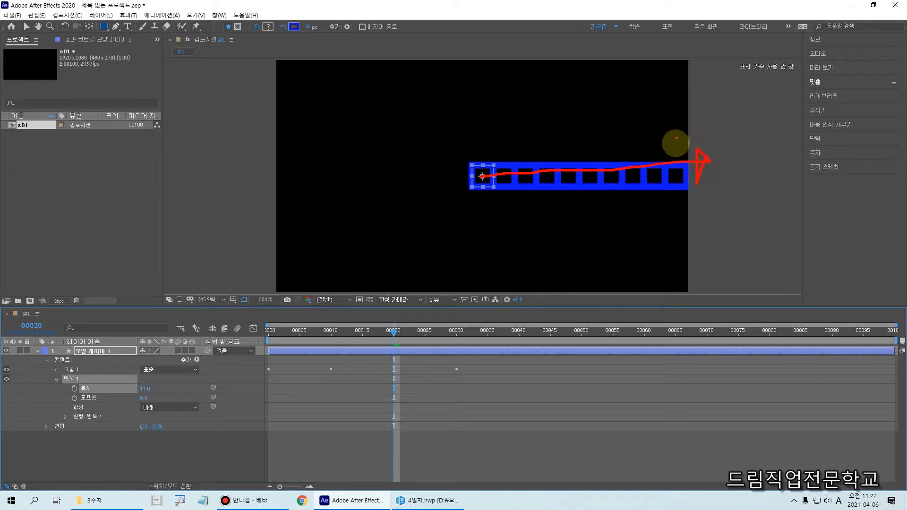
mouse_move(486, 168)
mouse_down()
mouse_move(477, 190)
mouse_move(478, 166)
mouse_move(492, 176)
mouse_move(487, 190)
mouse_move(471, 178)
mouse_move(484, 169)
mouse_move(475, 161)
mouse_move(422, 144)
mouse_move(415, 167)
mouse_up()
mouse_move(482, 161)
mouse_down()
mouse_move(525, 139)
mouse_move(546, 149)
mouse_up()
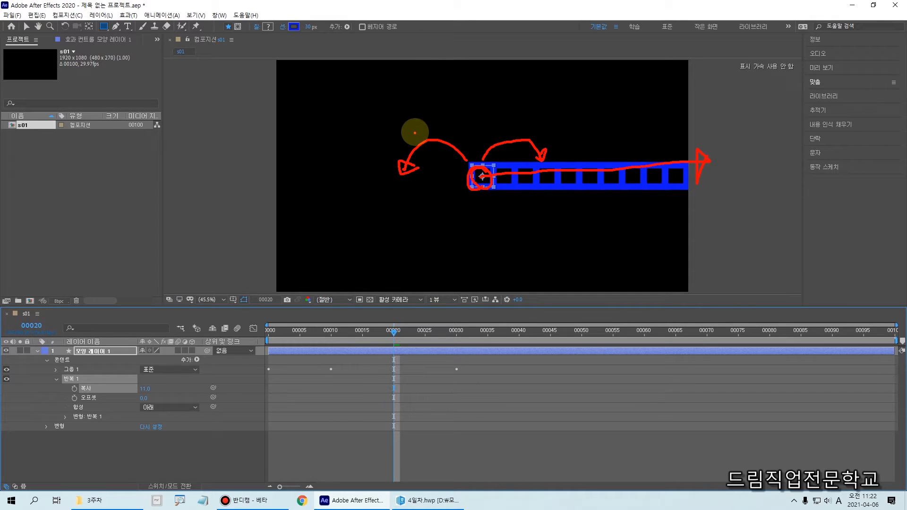
drag(422, 121, 434, 127)
drag(438, 109, 453, 110)
key(Escape)
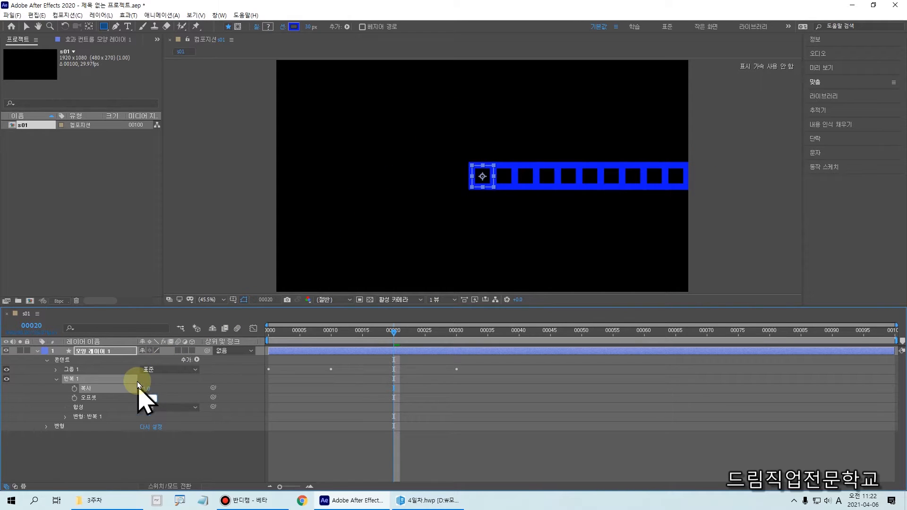
Set the Repeater's offset (오프셋) to -5 and scrub the timeline to frame 30 to check the row of copies.
text(ㄱ5)
key(Return)
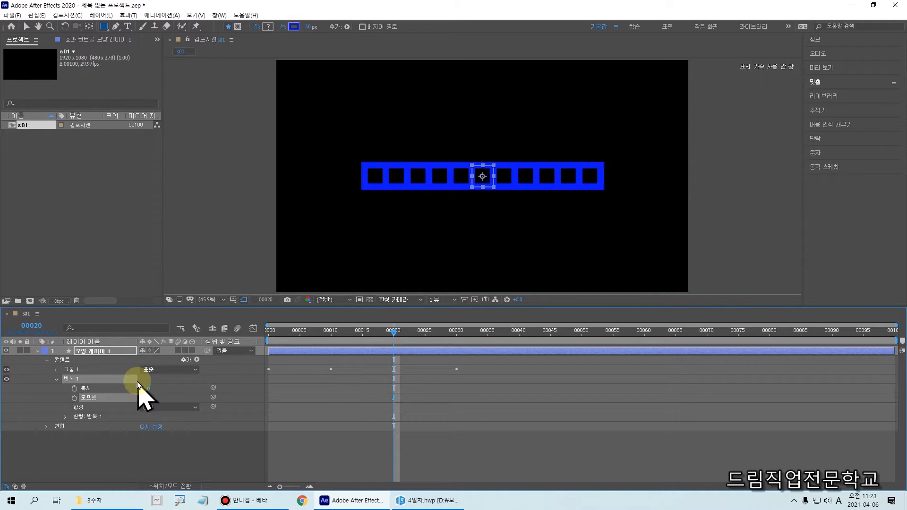
drag(418, 332, 455, 375)
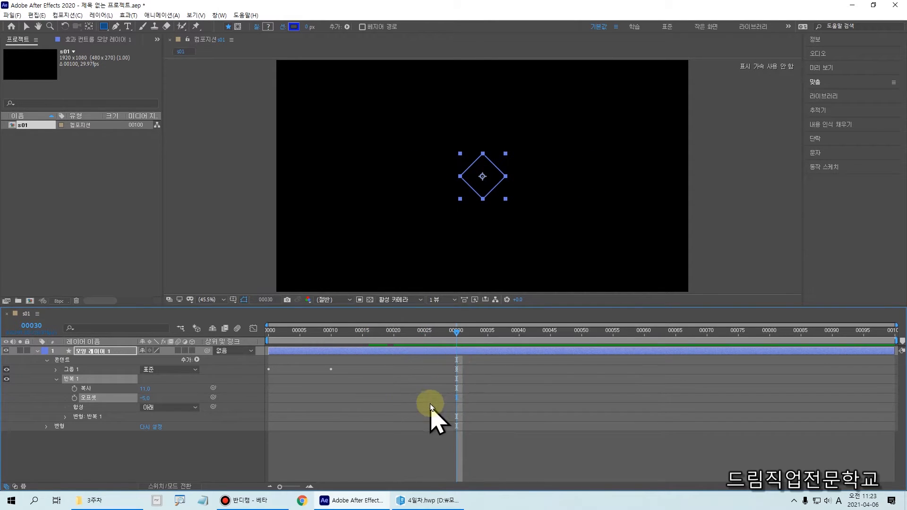
drag(459, 331, 456, 350)
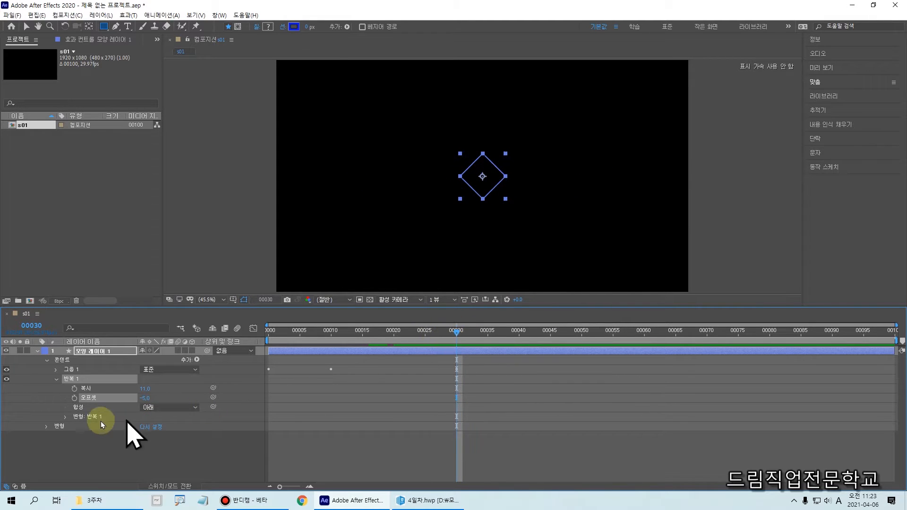
Expand the Repeater's own transform properties (변형: 반복 1) and deselect the layer.
click(94, 419)
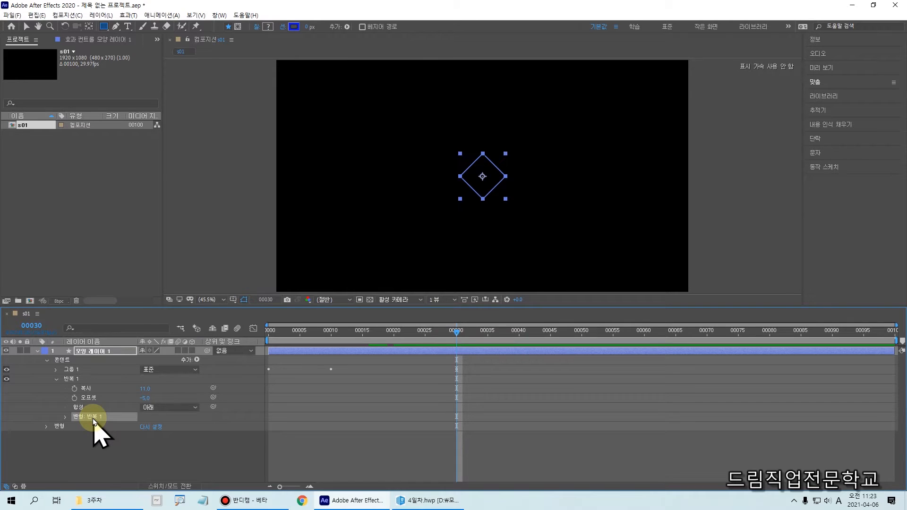
click(66, 417)
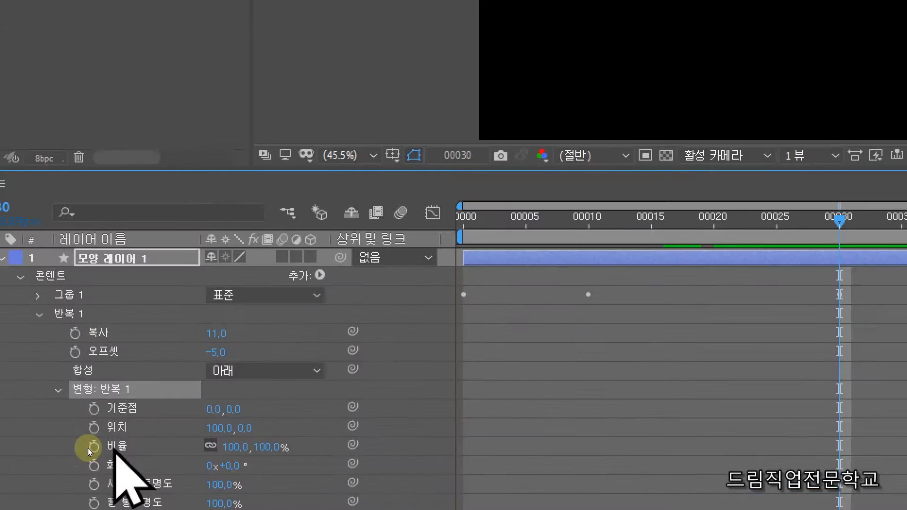
click(31, 446)
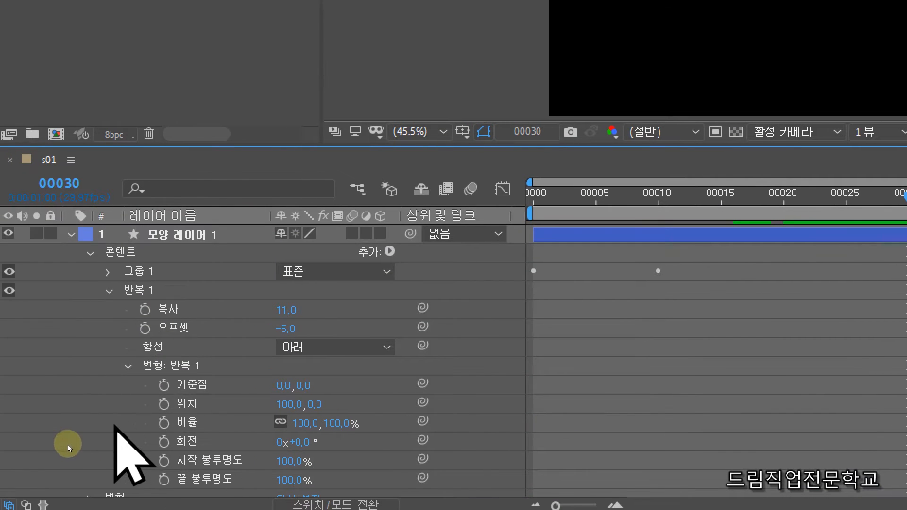
click(141, 419)
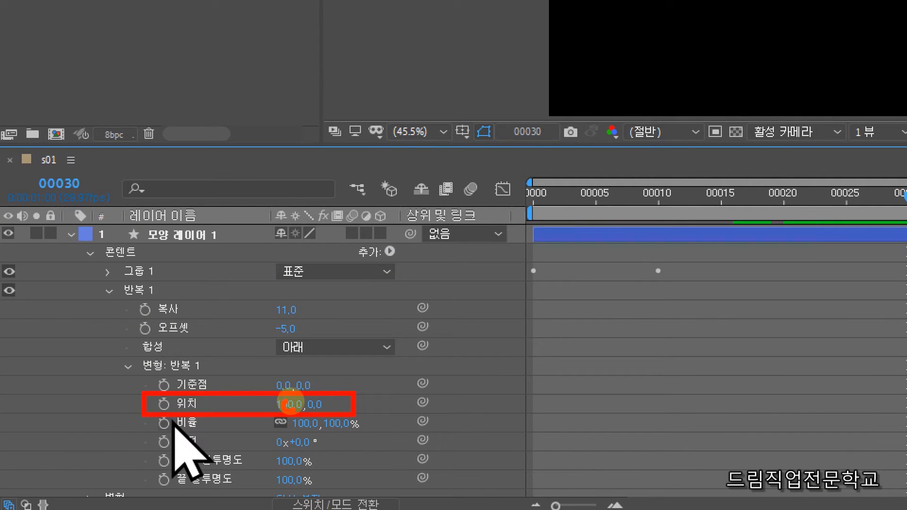
click(289, 405)
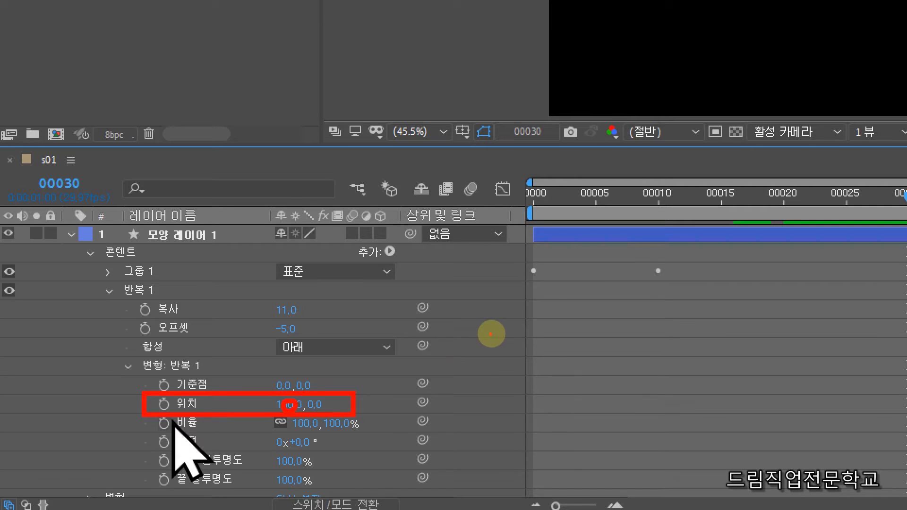
mouse_move(584, 349)
mouse_down()
mouse_move(558, 382)
mouse_move(585, 419)
mouse_up()
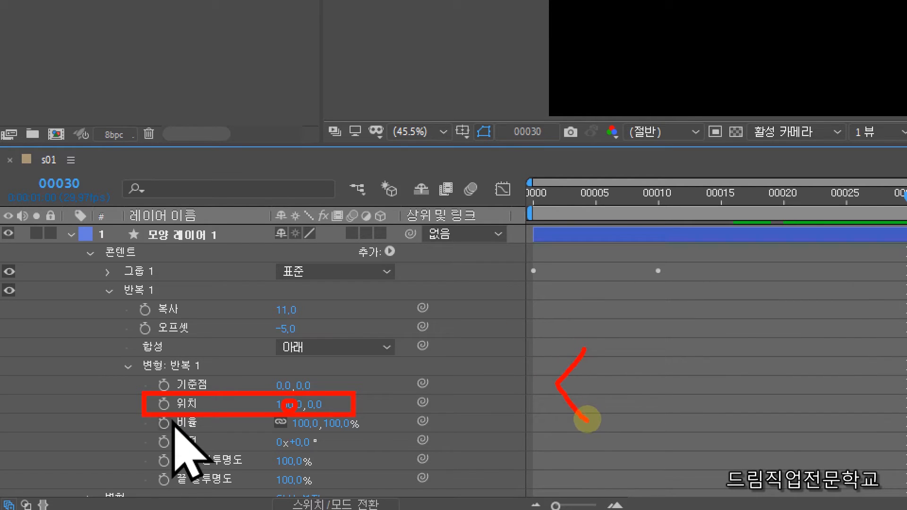
mouse_move(583, 347)
mouse_down()
mouse_move(615, 380)
mouse_move(583, 421)
mouse_up()
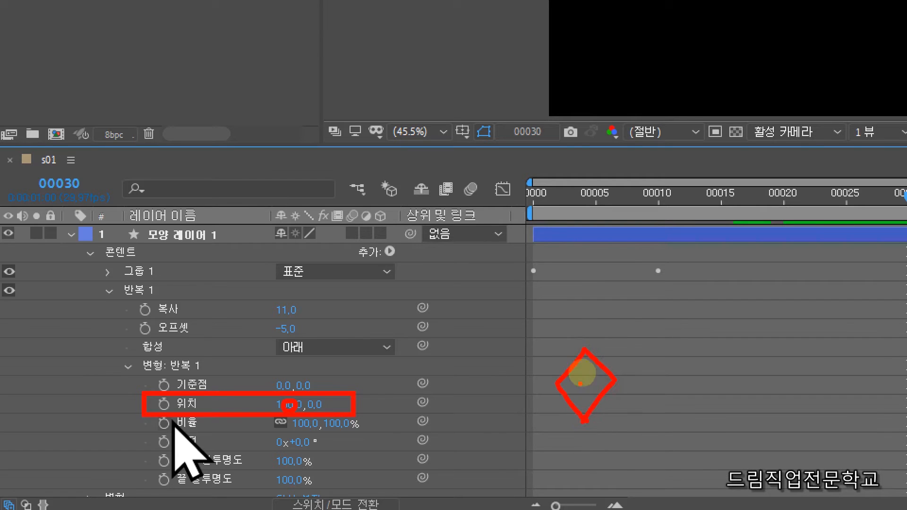
mouse_move(619, 298)
mouse_down()
mouse_move(595, 341)
mouse_move(631, 376)
mouse_move(623, 305)
mouse_move(655, 344)
mouse_move(615, 405)
mouse_move(636, 427)
mouse_up()
mouse_move(643, 378)
mouse_down()
mouse_move(671, 390)
mouse_move(648, 421)
mouse_up()
click(636, 432)
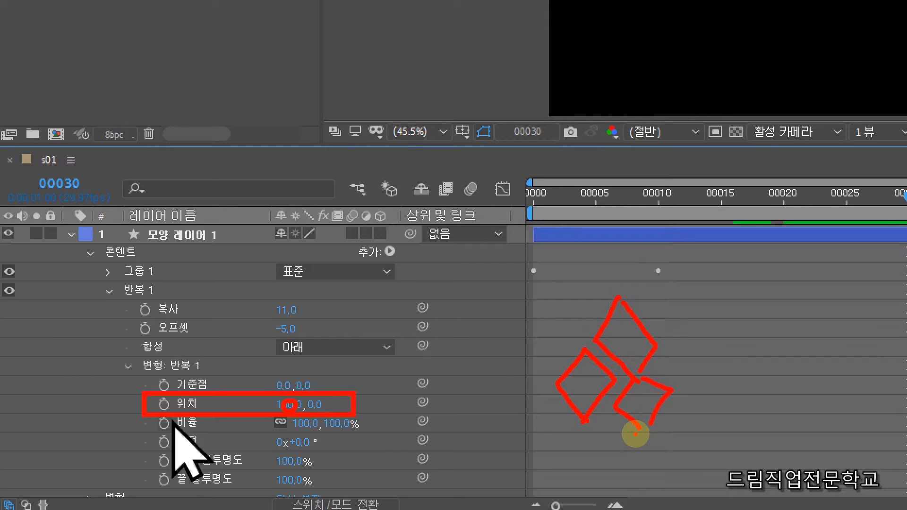
drag(633, 334, 628, 337)
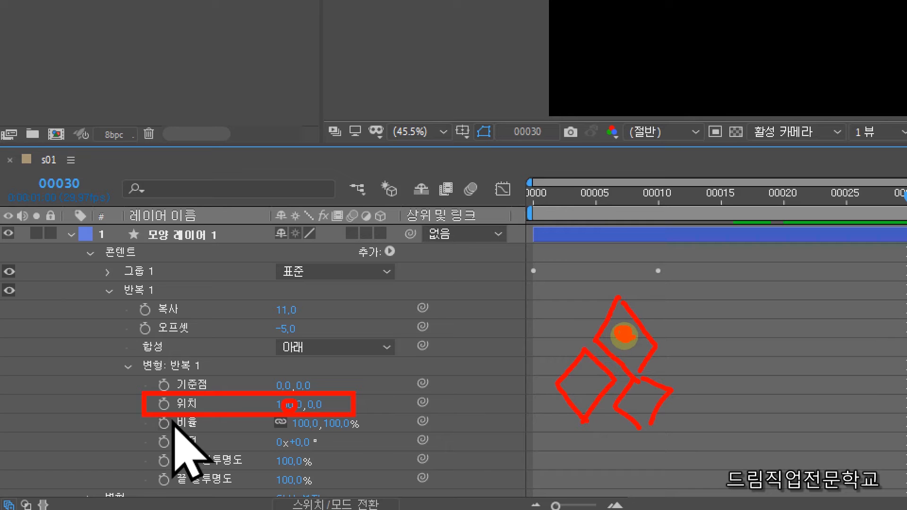
mouse_move(580, 383)
mouse_down()
mouse_move(662, 382)
mouse_move(657, 375)
mouse_move(659, 388)
mouse_move(674, 372)
mouse_move(726, 376)
mouse_up()
mouse_move(577, 382)
mouse_down()
mouse_move(573, 321)
mouse_move(585, 318)
mouse_up()
drag(653, 318, 653, 325)
mouse_move(661, 320)
mouse_down()
mouse_move(696, 320)
mouse_move(662, 334)
mouse_up()
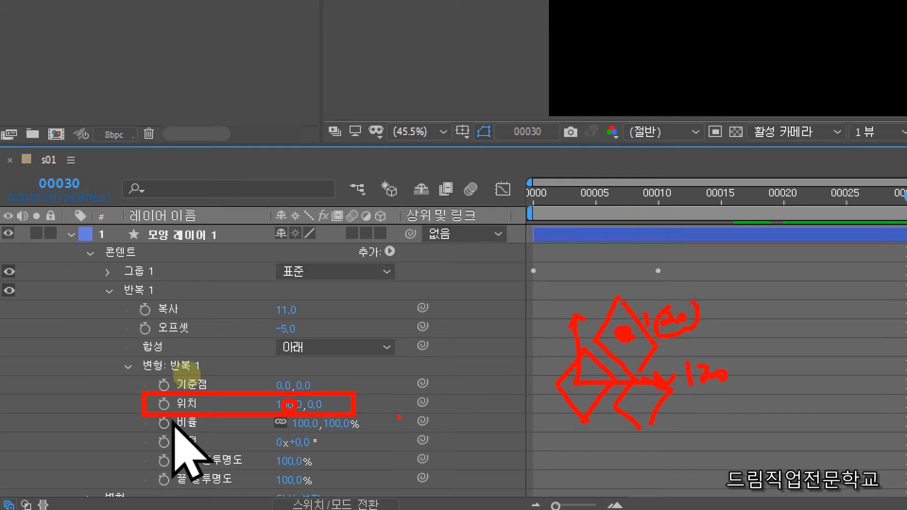
key(Escape)
Try 120 for the X position in the Repeater's transform, settle on 240, and scrub back to frame 20.
click(286, 406)
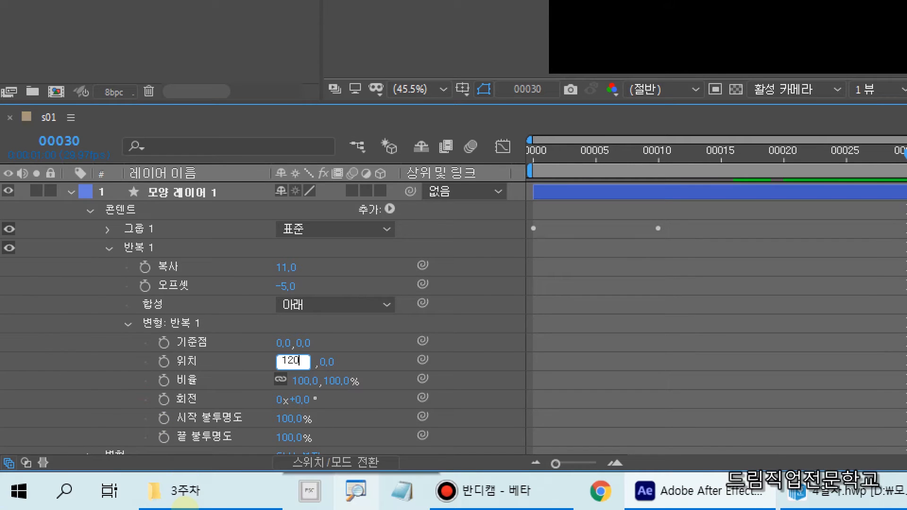
key(Return)
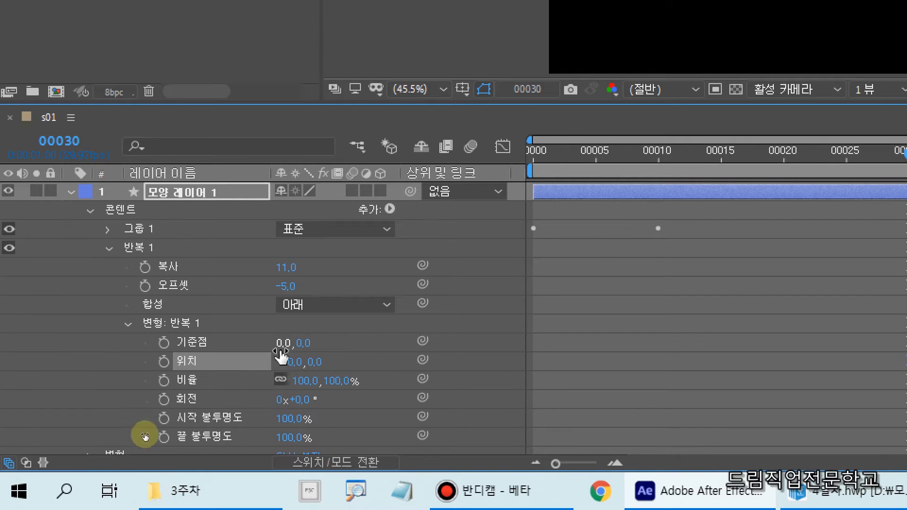
click(289, 362)
text(240)
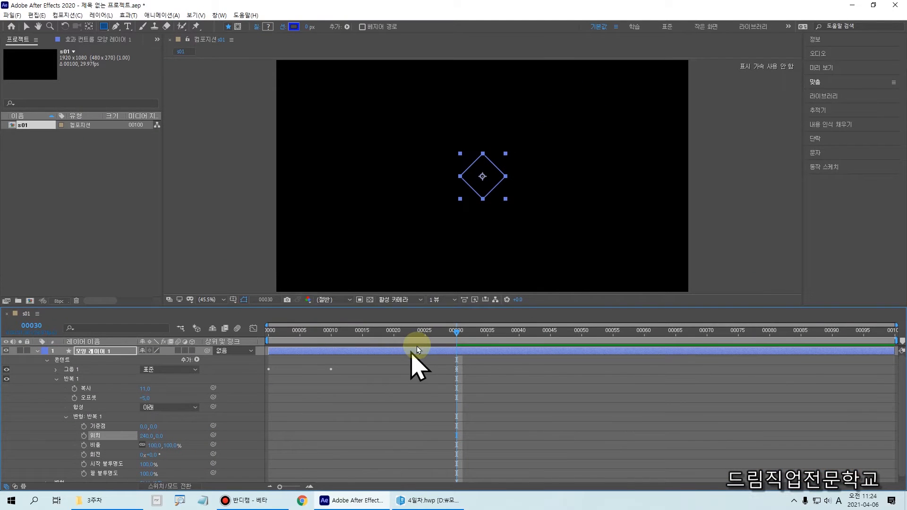
drag(457, 334, 391, 363)
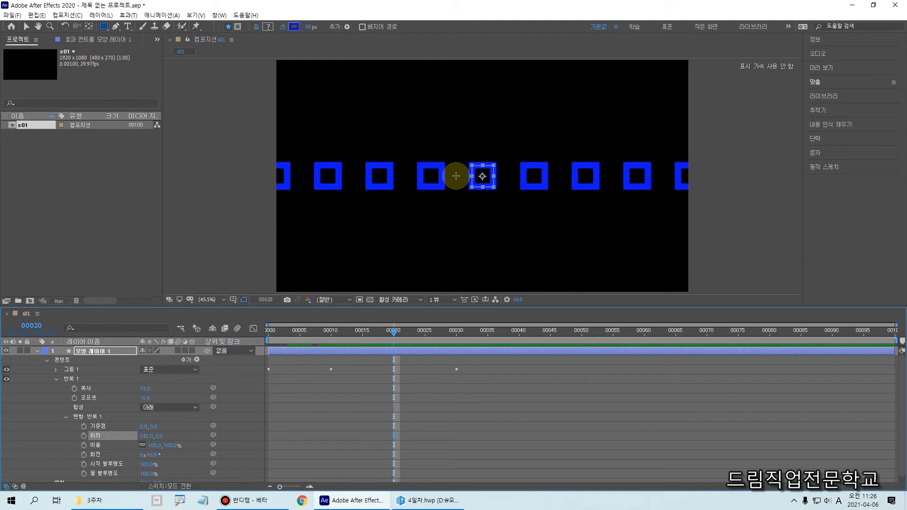
drag(335, 172, 533, 176)
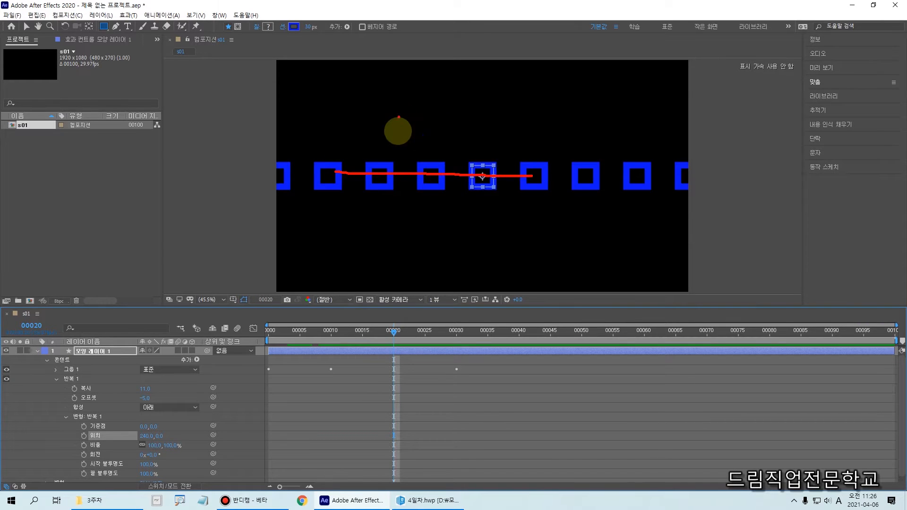
drag(370, 125, 521, 125)
drag(398, 93, 482, 88)
drag(394, 233, 479, 236)
drag(401, 259, 479, 256)
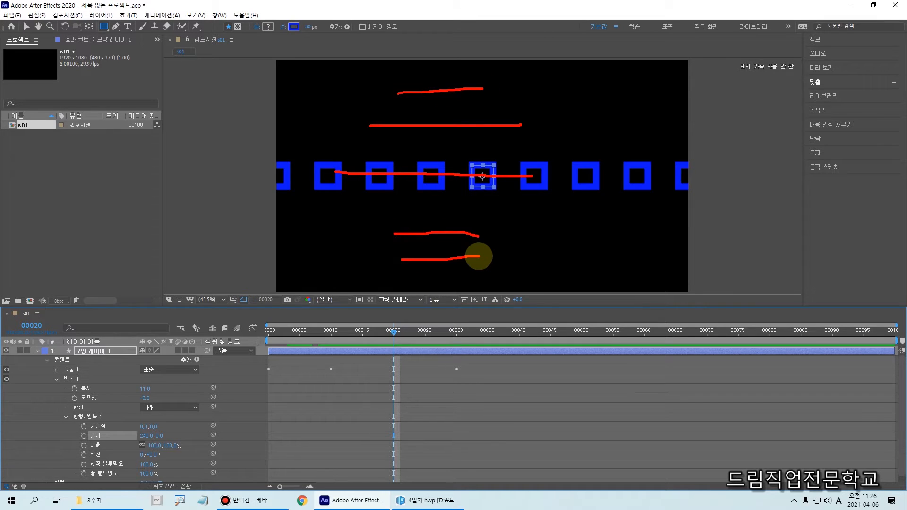
key(Escape)
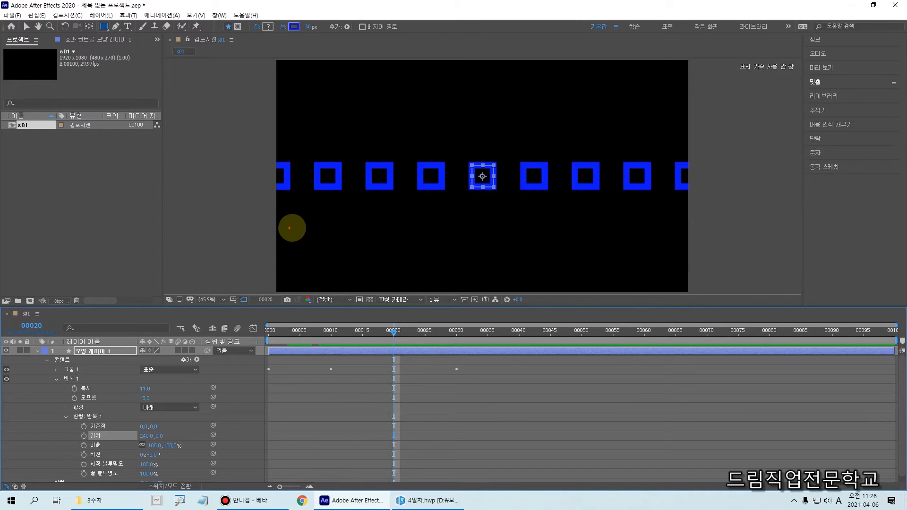
drag(289, 231, 360, 231)
drag(285, 254, 369, 263)
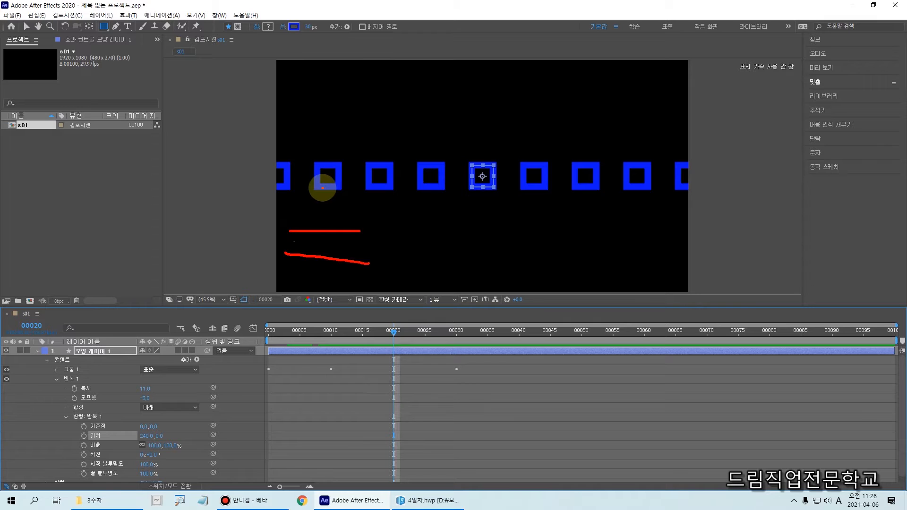
key(Escape)
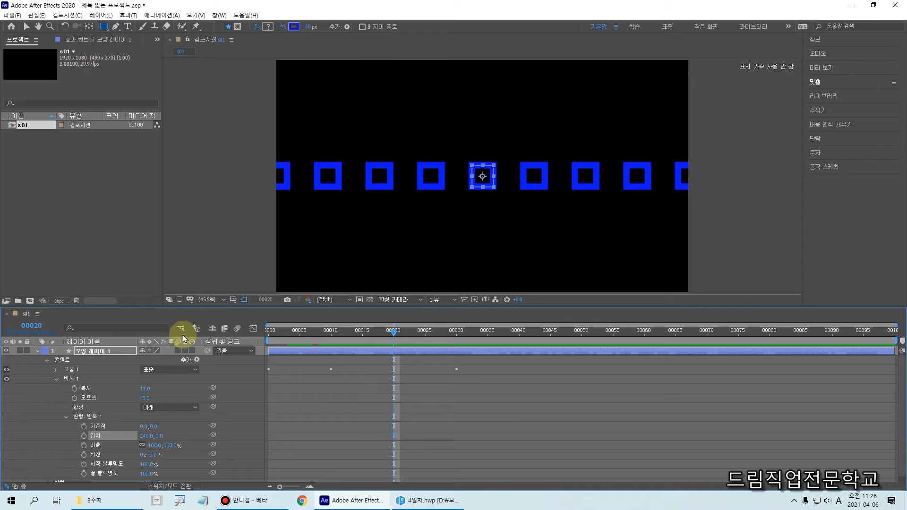
Collapse the properties of the first Repeater within the shape layer's contents.
click(66, 379)
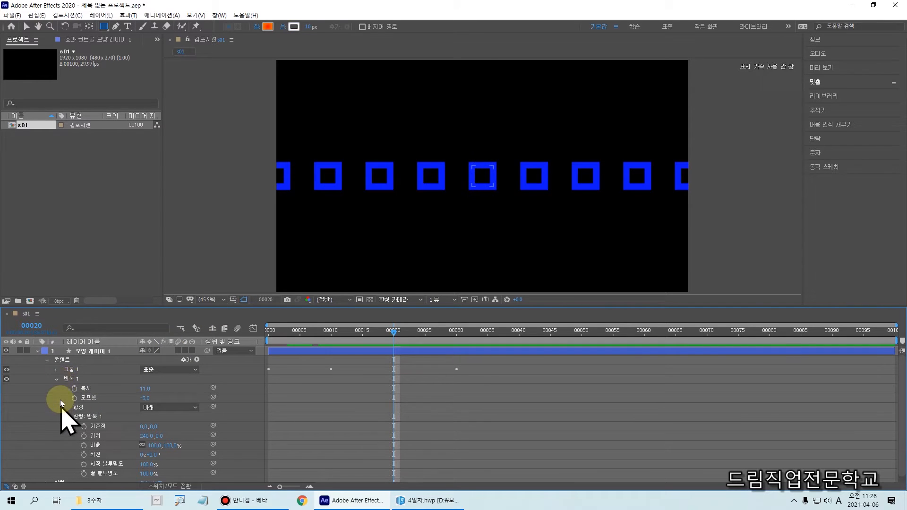
click(58, 380)
click(65, 363)
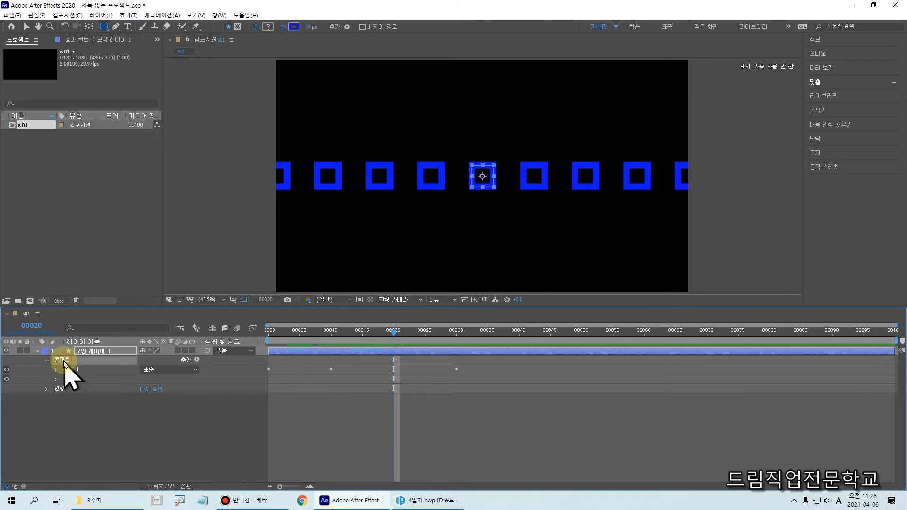
mouse_move(38, 333)
mouse_down()
mouse_move(93, 364)
mouse_move(119, 368)
mouse_up()
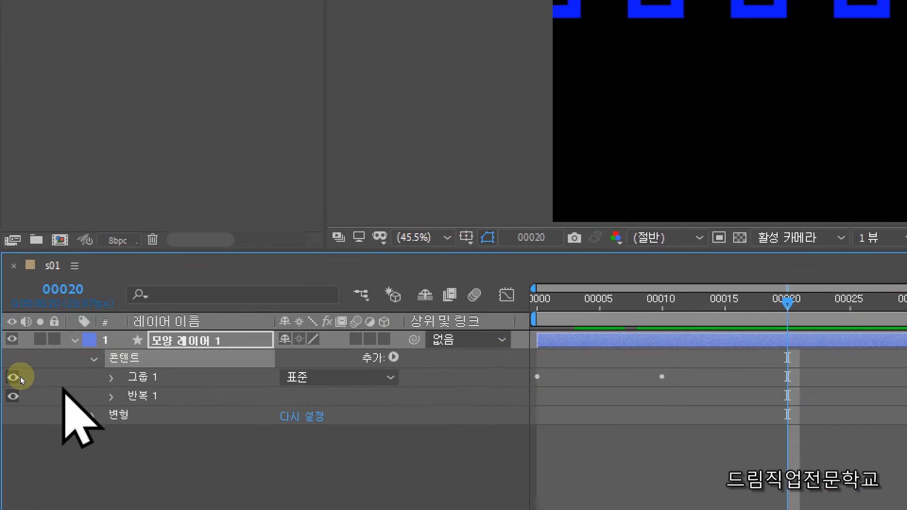
click(11, 398)
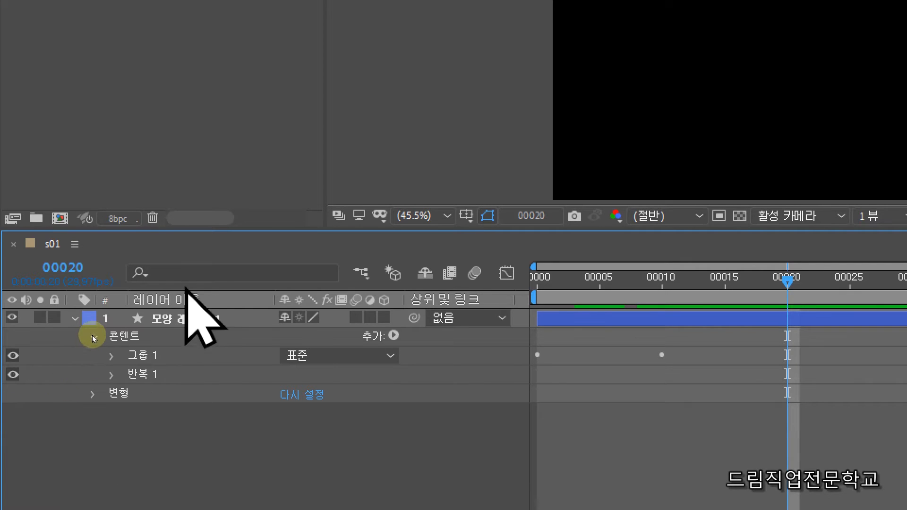
Add a second Repeater (반복) to the contents of the shape layer, at the same level as the first.
click(177, 322)
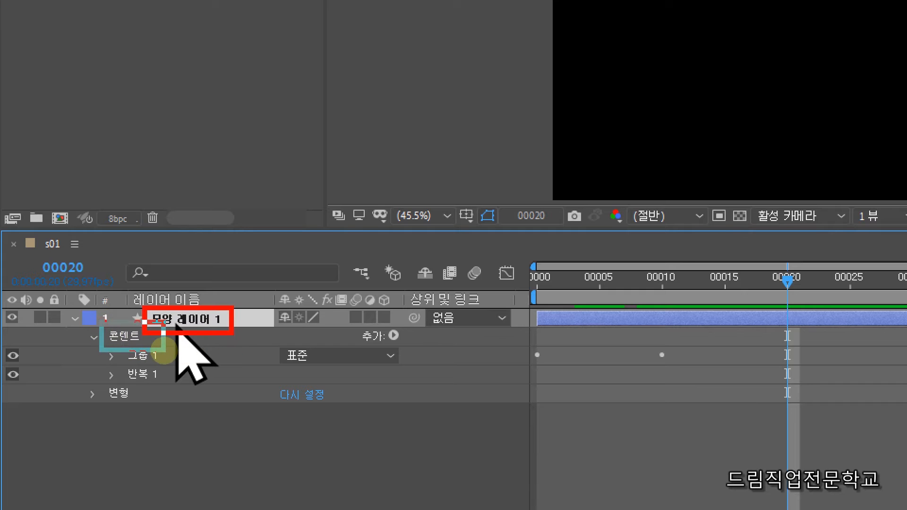
click(119, 336)
click(394, 336)
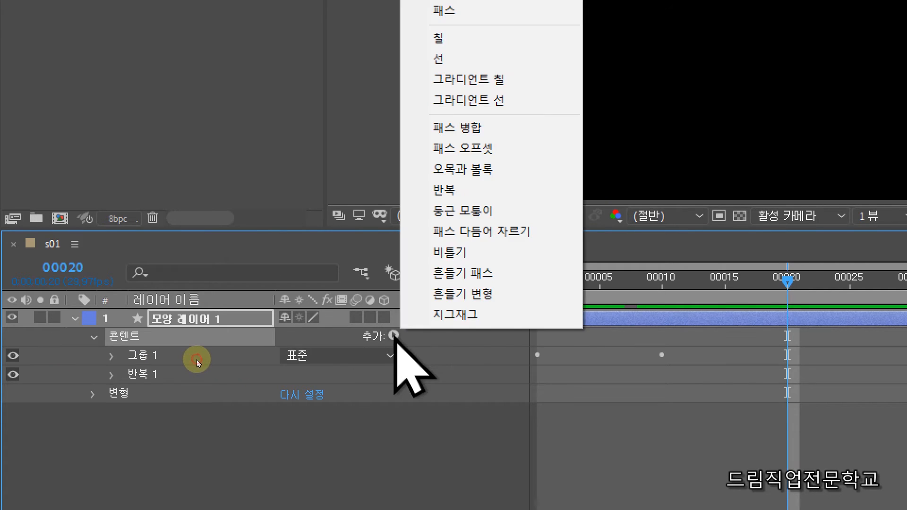
click(467, 190)
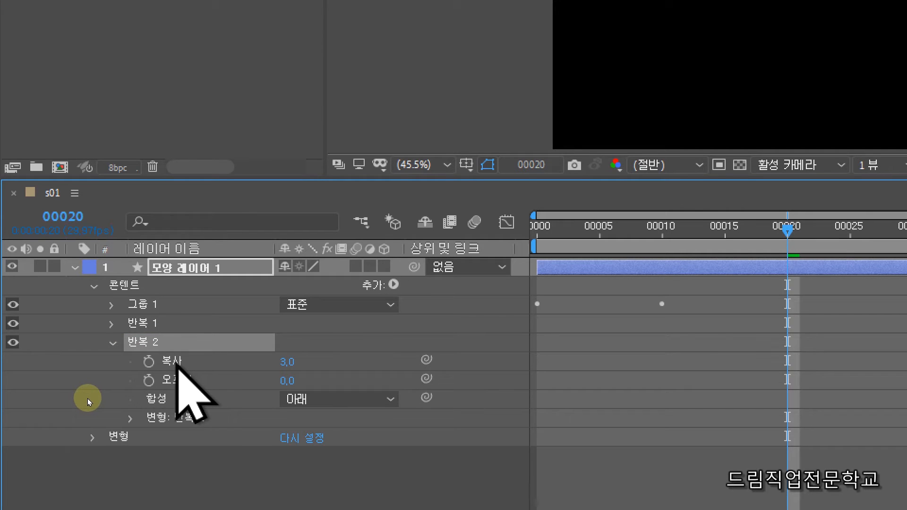
Set the number of copies (복사) of the second Repeater to 7.
click(287, 362)
text(7)
key(Return)
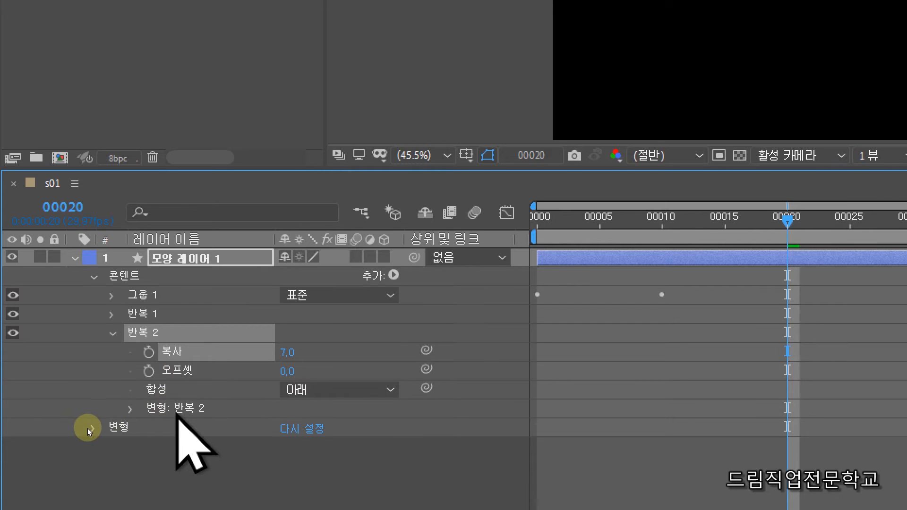
click(177, 418)
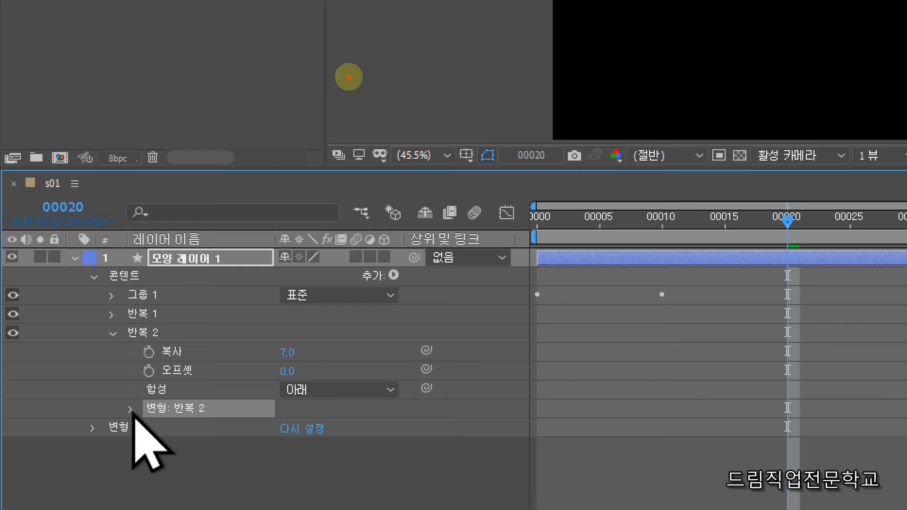
mouse_move(331, 80)
mouse_down()
mouse_move(452, 100)
mouse_move(500, 90)
mouse_up()
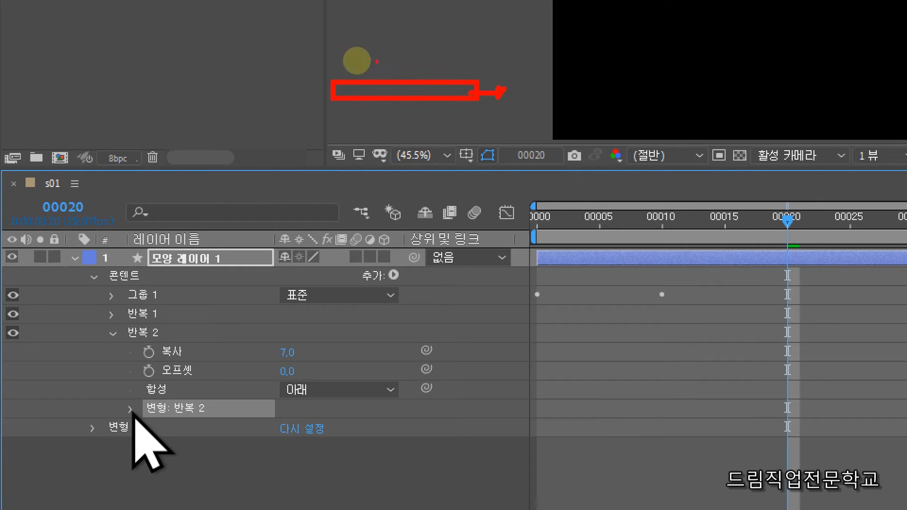
drag(347, 48, 481, 61)
drag(334, 14, 465, 24)
drag(342, 114, 472, 127)
drag(346, 158, 472, 177)
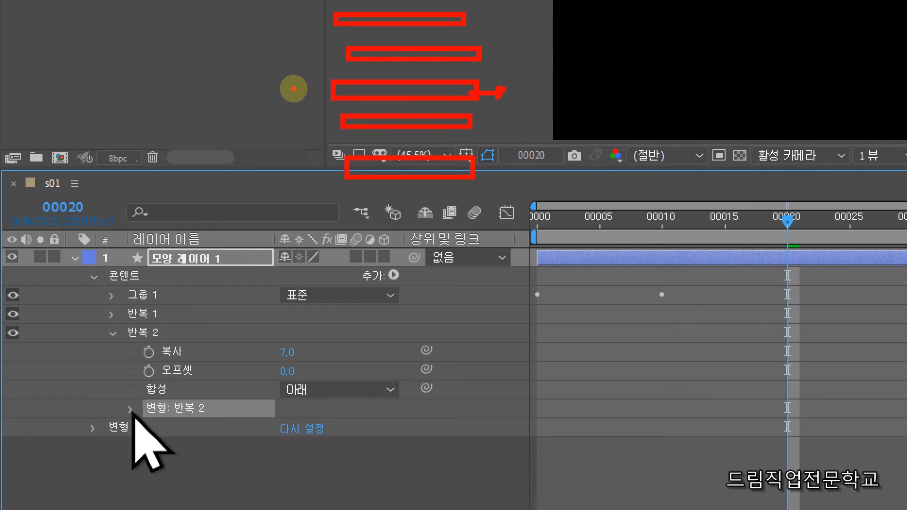
mouse_move(294, 89)
mouse_down()
mouse_move(504, 92)
mouse_move(524, 36)
mouse_move(516, 31)
mouse_move(536, 34)
mouse_up()
drag(502, 95, 528, 161)
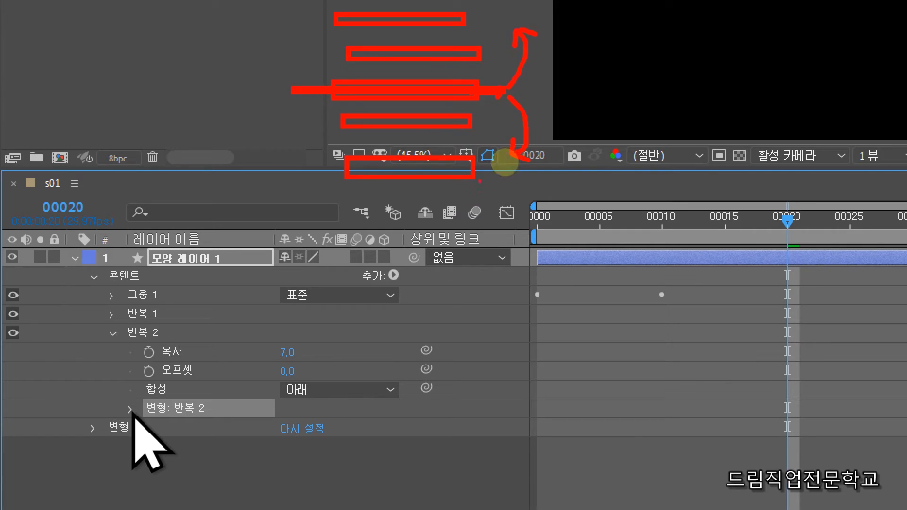
Set the offset (오프셋) of the second Repeater to -3.
mouse_move(272, 361)
mouse_down()
mouse_move(291, 389)
mouse_move(323, 396)
mouse_move(321, 384)
mouse_move(368, 380)
mouse_up()
key(Escape)
click(287, 371)
text(-3)
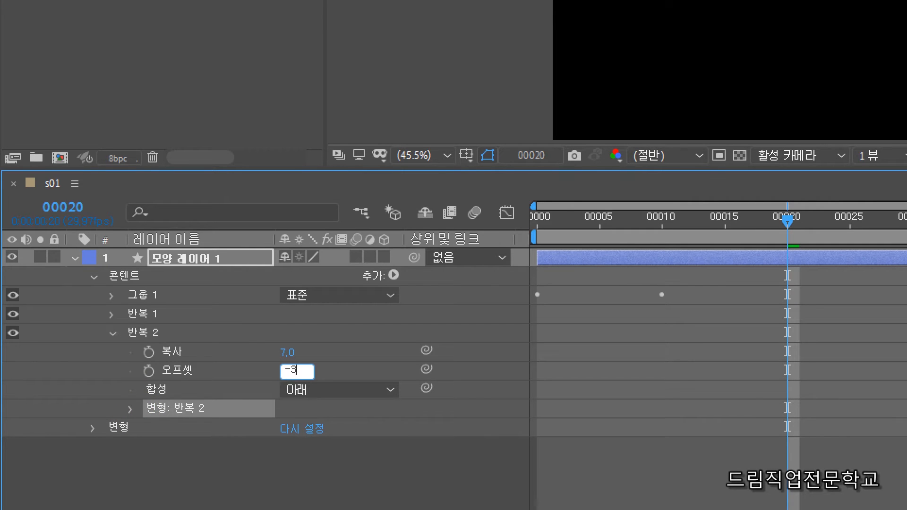
click(148, 413)
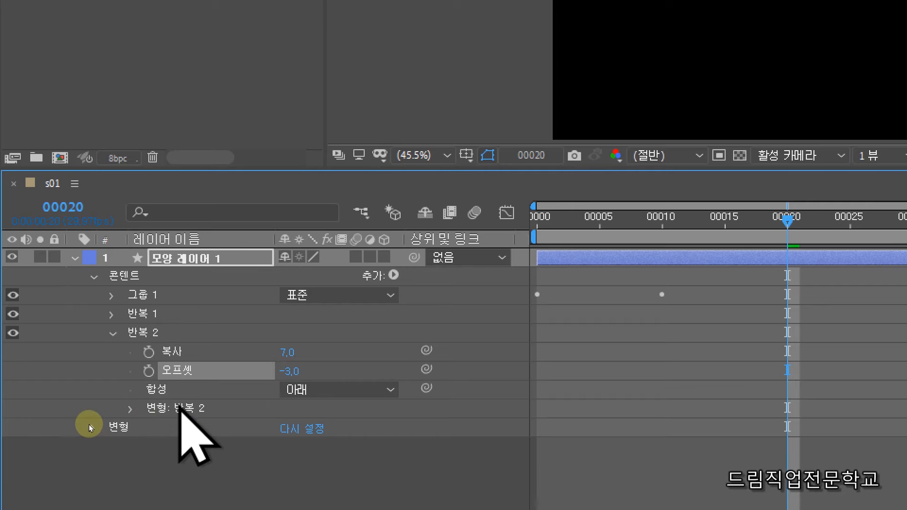
Set the position (위치) in the second Repeater's transform to 0, 240.
click(156, 409)
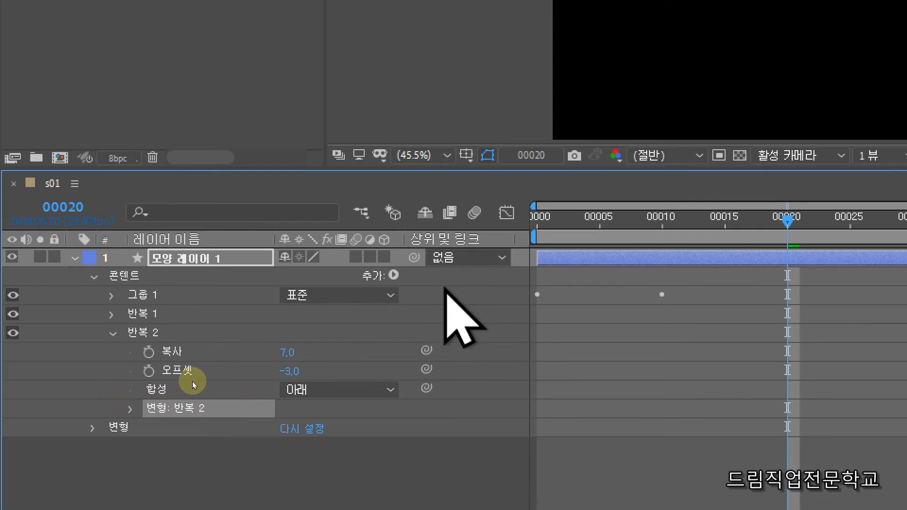
click(131, 410)
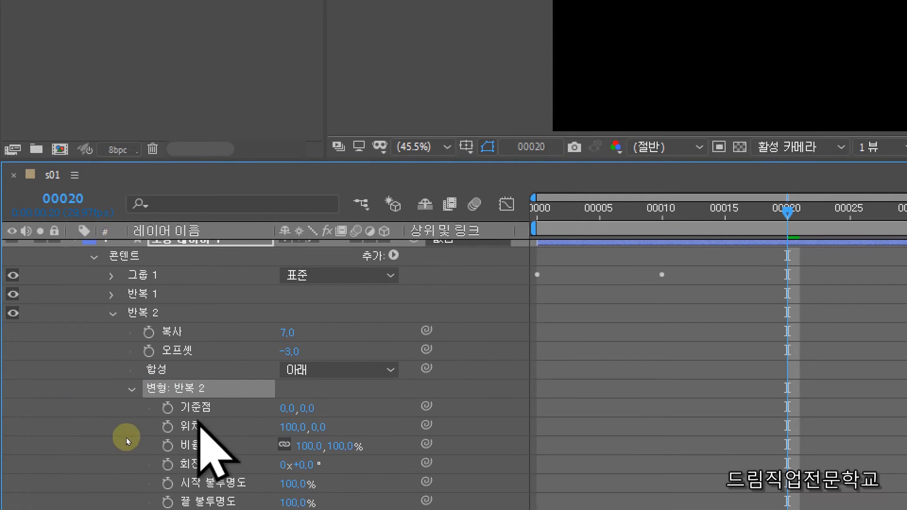
mouse_move(157, 360)
mouse_down()
mouse_move(164, 383)
mouse_move(349, 381)
mouse_up()
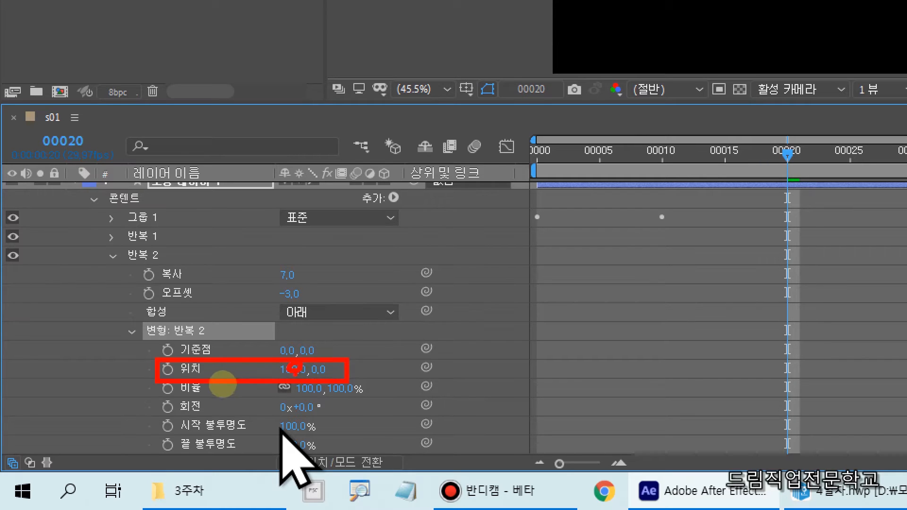
key(Escape)
click(293, 370)
text(0)
key(Return)
click(307, 370)
text(24)
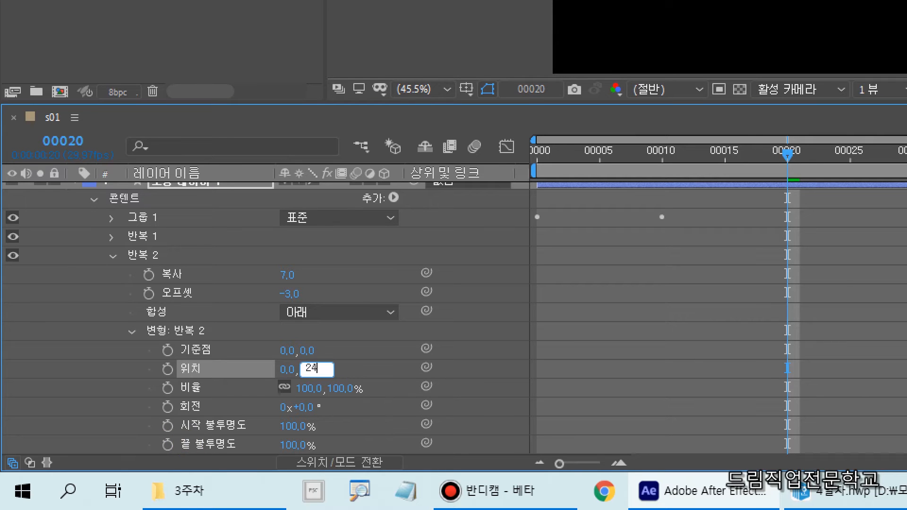
text(0)
key(Return)
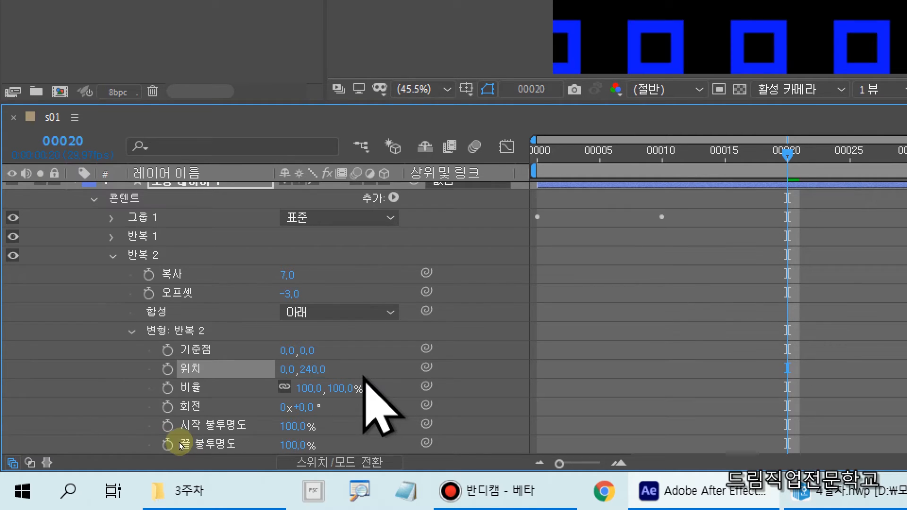
drag(267, 359, 348, 381)
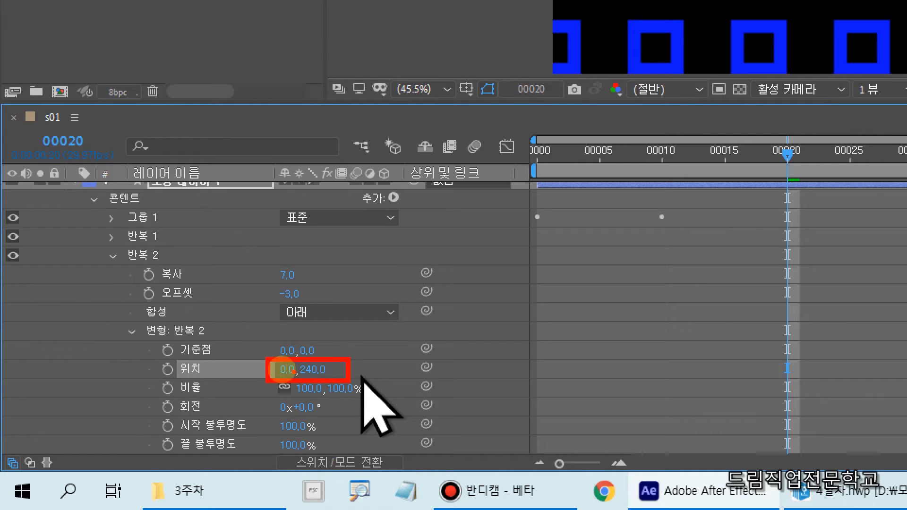
mouse_move(285, 332)
mouse_down()
mouse_move(290, 344)
mouse_move(284, 332)
mouse_move(318, 341)
mouse_move(318, 350)
mouse_move(330, 339)
mouse_move(349, 350)
mouse_move(356, 340)
mouse_up()
key(Escape)
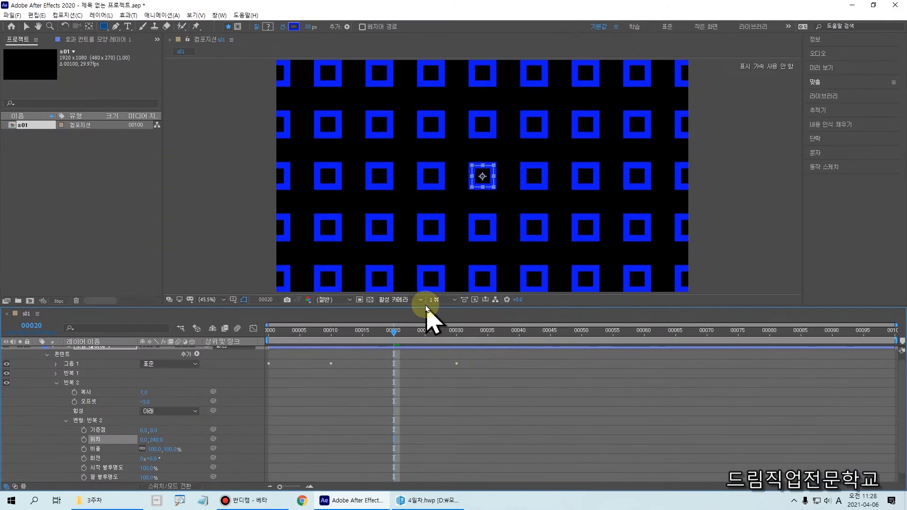
drag(274, 171, 550, 169)
mouse_move(507, 168)
mouse_down()
mouse_move(504, 108)
mouse_move(503, 117)
mouse_up()
mouse_move(519, 189)
mouse_down()
mouse_move(513, 238)
mouse_move(501, 257)
mouse_up()
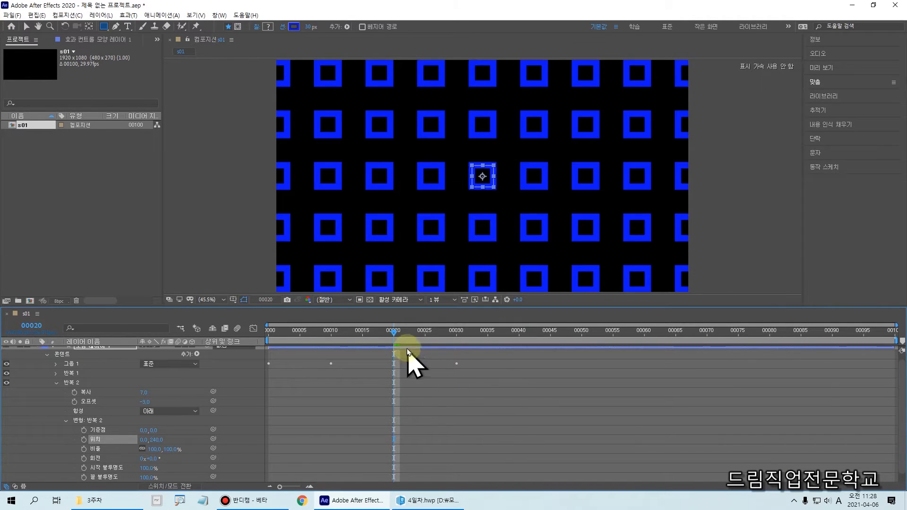
Preview the repeated rectangle animation from frame 0, stop playback and scrub to frame 2.
drag(396, 331, 362, 331)
click(268, 341)
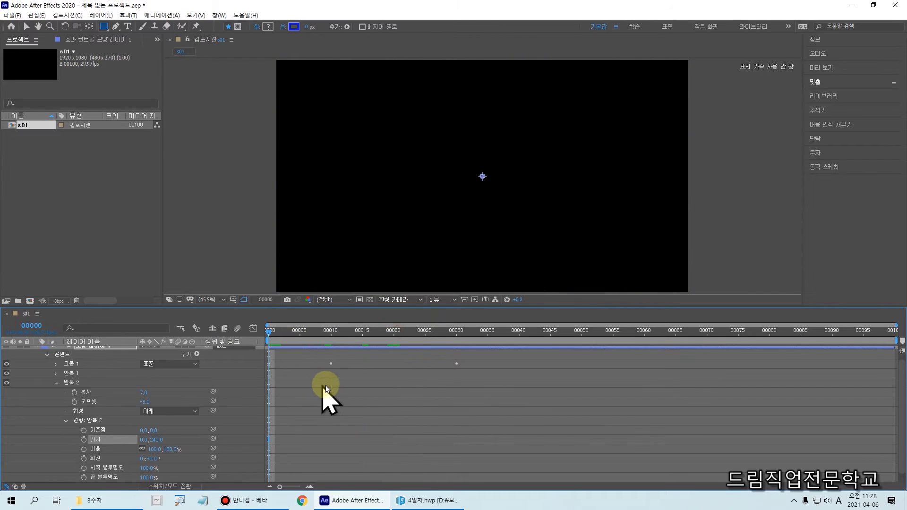
key(space)
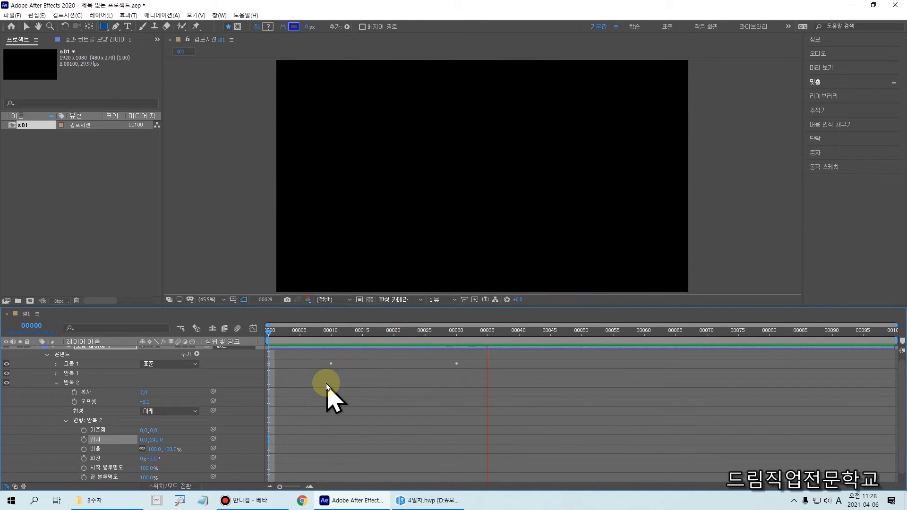
key(space)
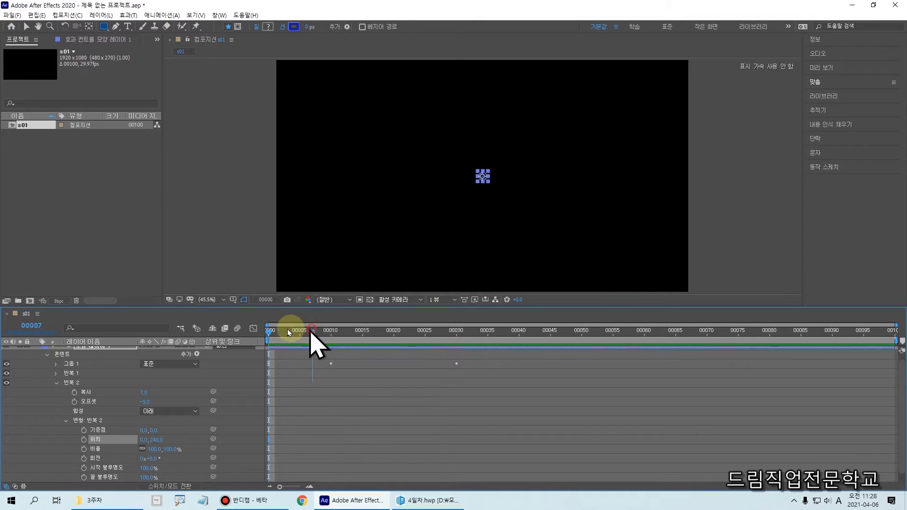
drag(267, 331, 282, 359)
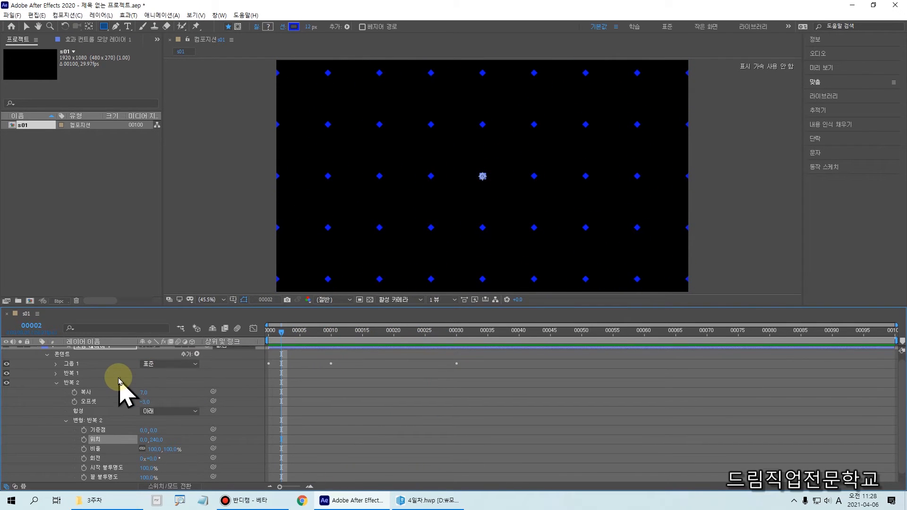
Collapse the shape layer's properties and rename the layer p01.
scroll(118, 384, up, 1)
click(36, 351)
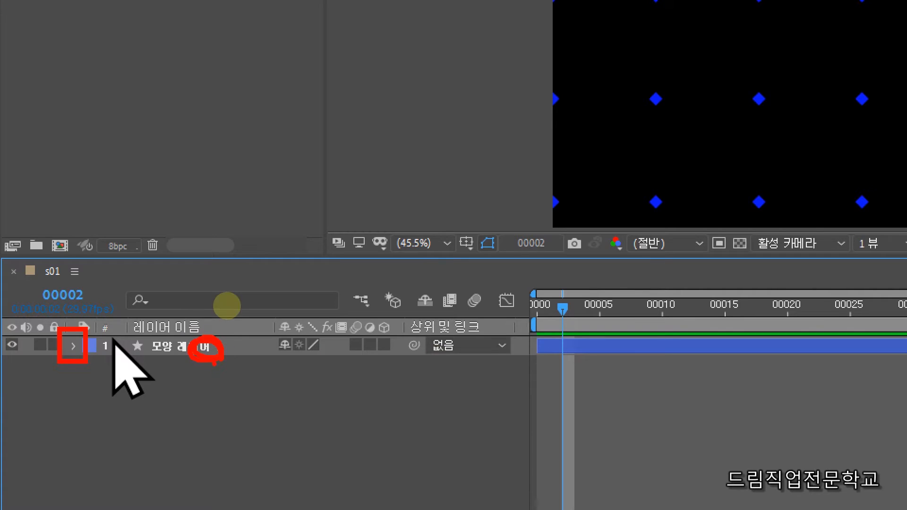
click(89, 353)
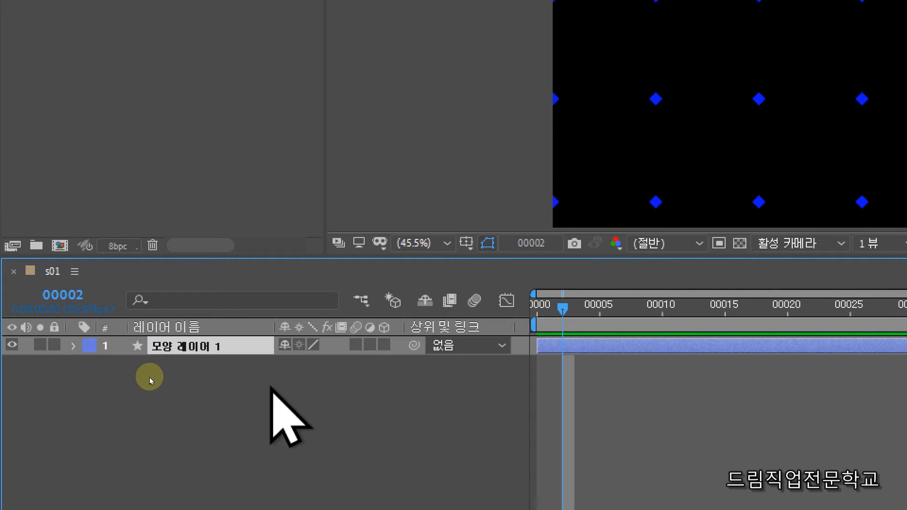
key(Return)
text(p01)
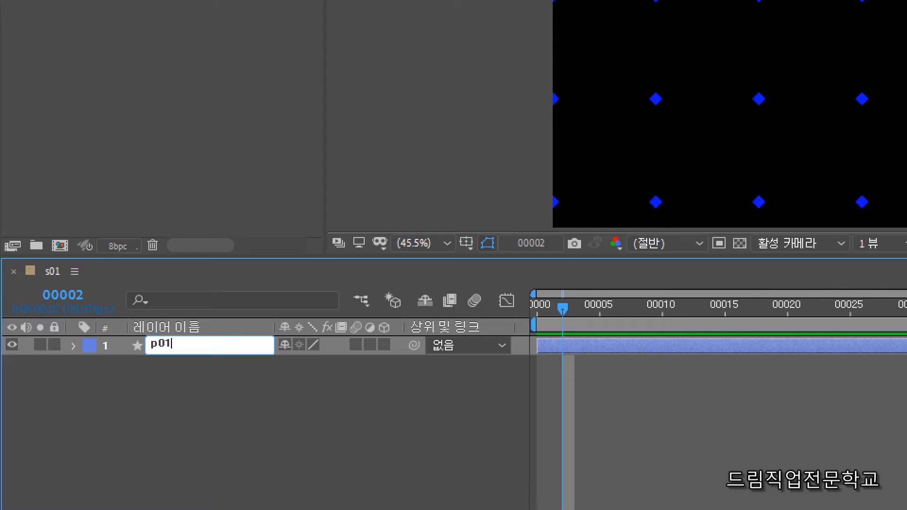
key(Return)
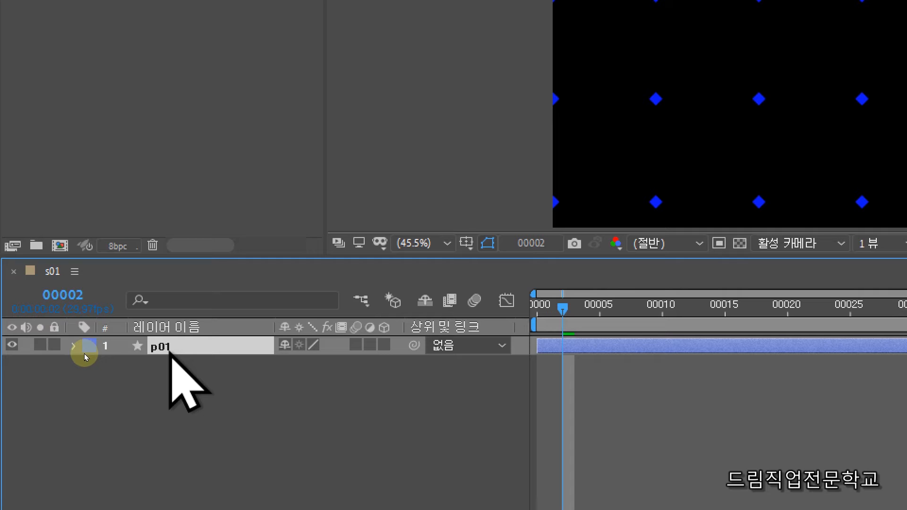
Duplicate the shape layer p01 in composition s01.
click(154, 410)
click(168, 345)
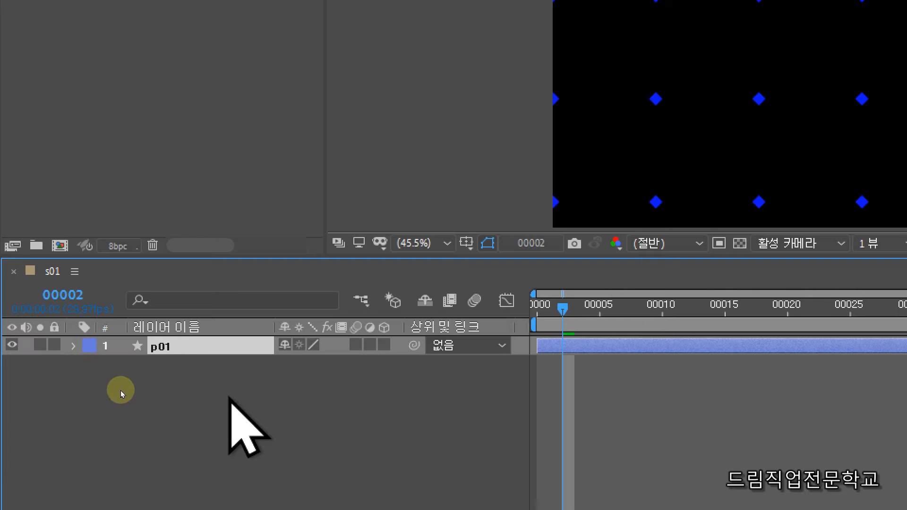
key(ctrl+d)
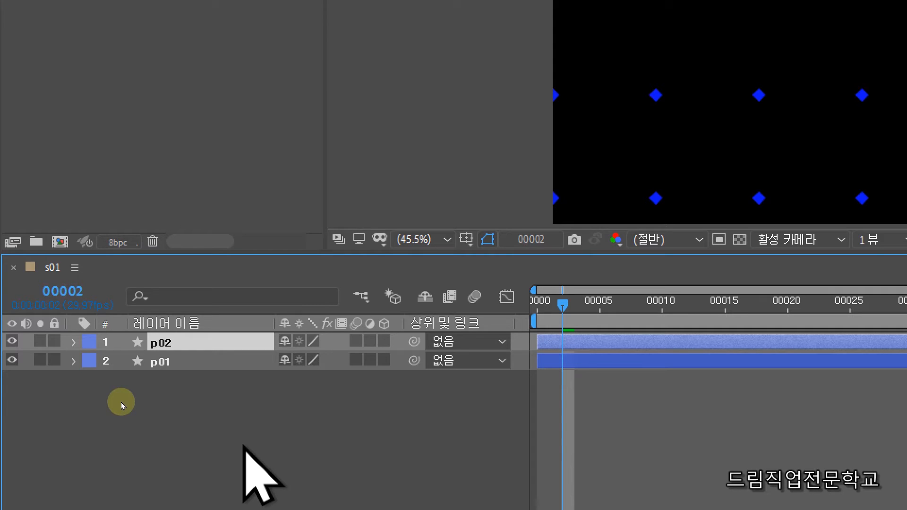
drag(115, 332, 188, 354)
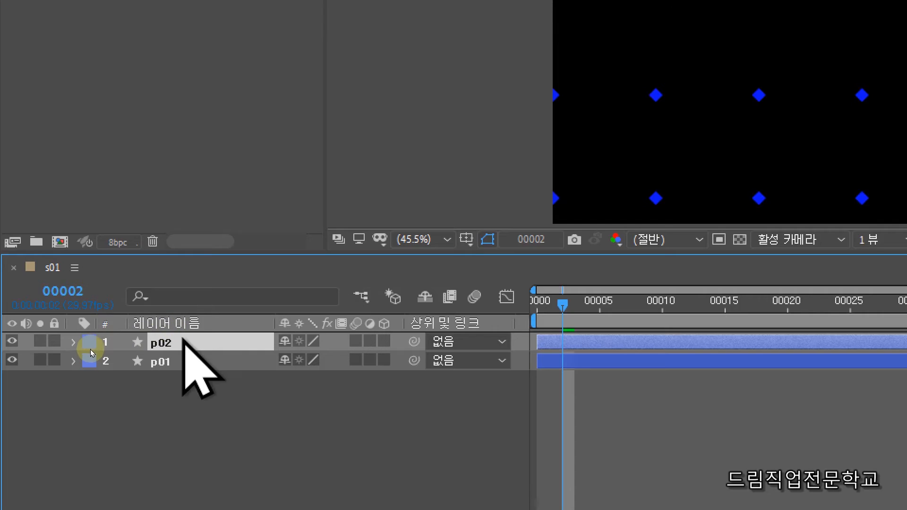
Delete the stroke (선 1) from group 1 (그룹 1) in the contents of layer p02.
click(74, 342)
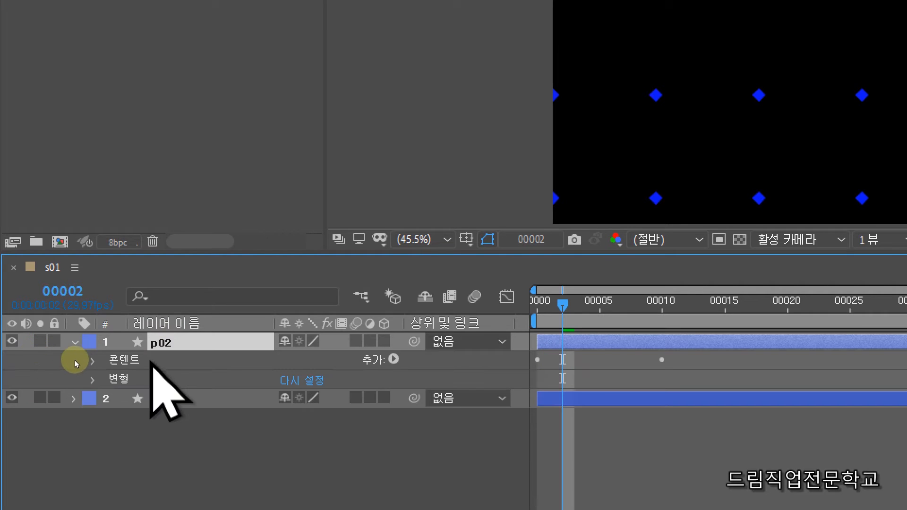
click(135, 360)
click(93, 361)
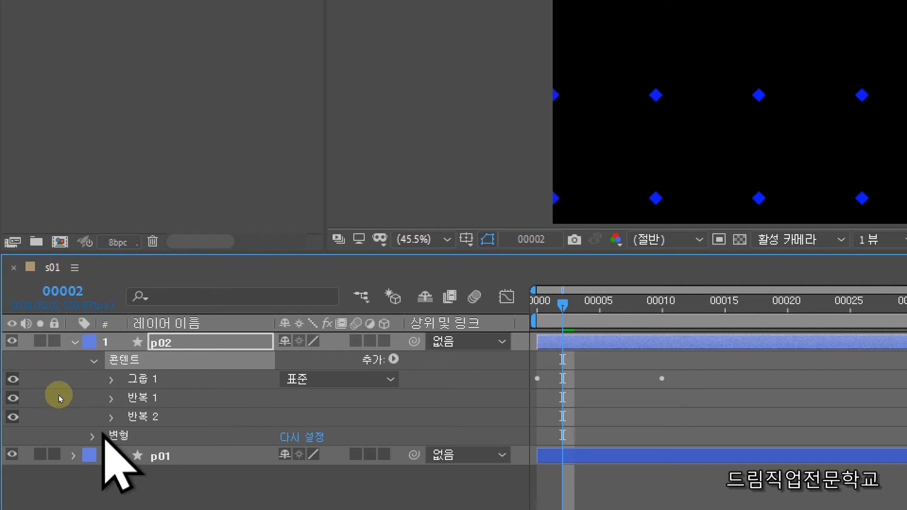
click(134, 379)
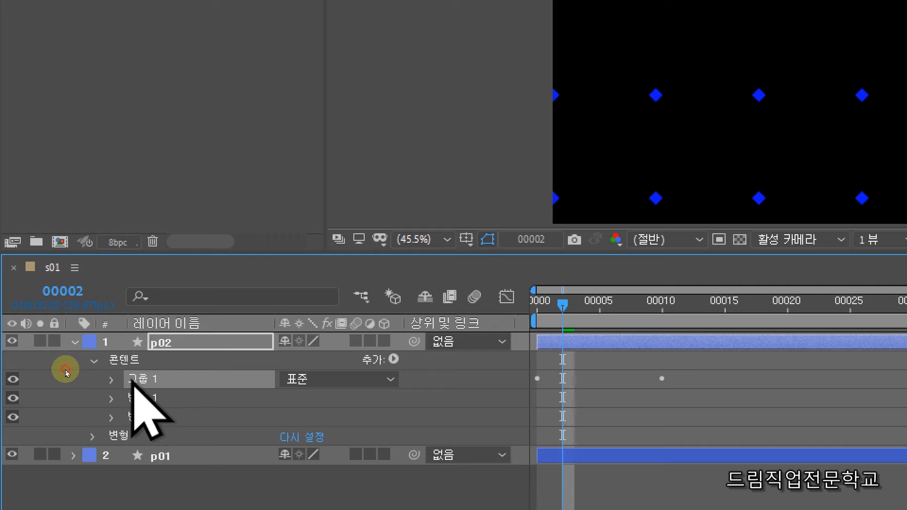
click(112, 380)
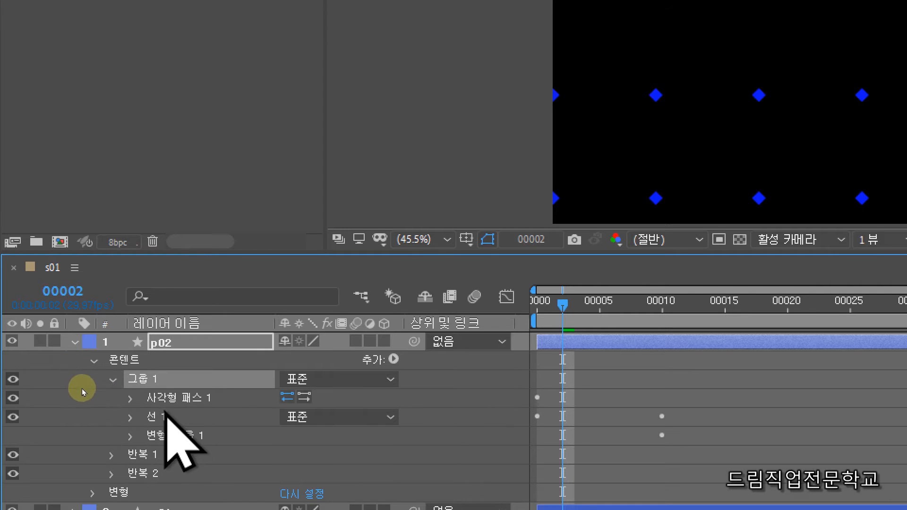
click(165, 416)
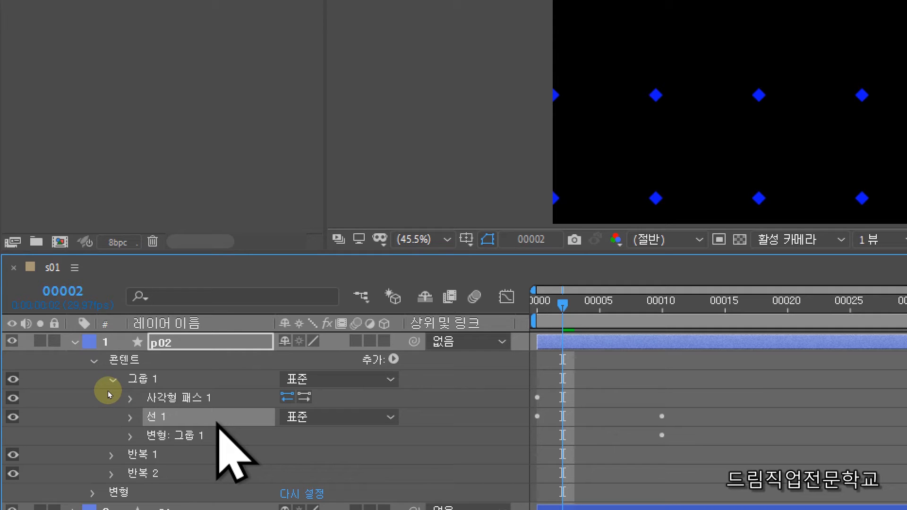
key(Delete)
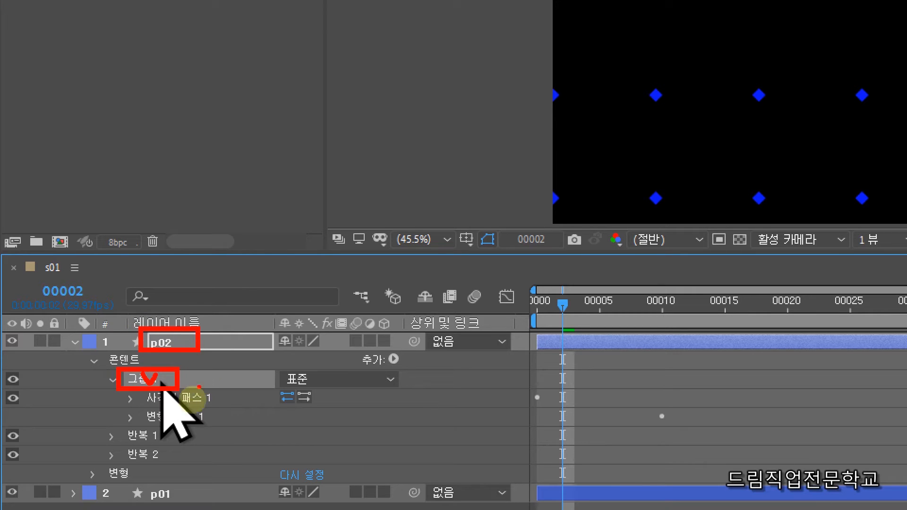
Add a Fill (칠) to group 1 (그룹 1) of layer p02 and expand its properties.
mouse_move(346, 350)
mouse_down()
mouse_move(422, 364)
mouse_move(382, 359)
mouse_up()
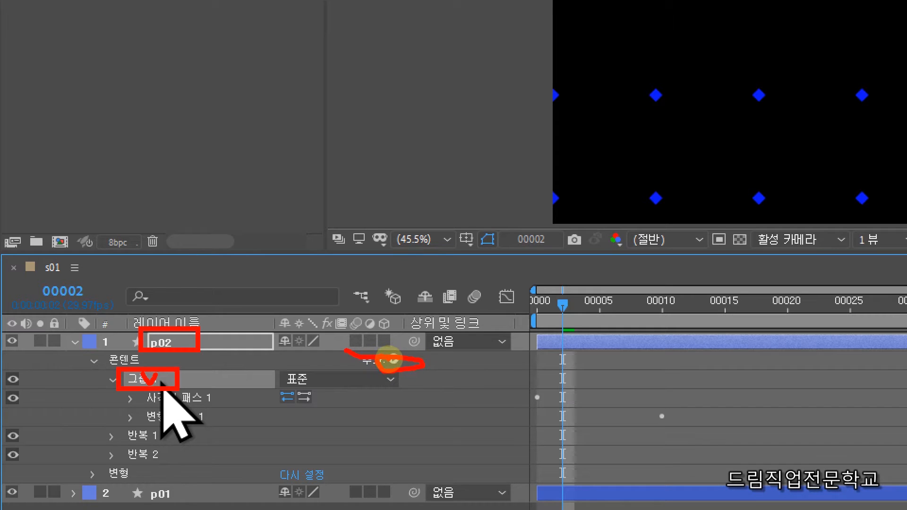
key(Escape)
click(394, 359)
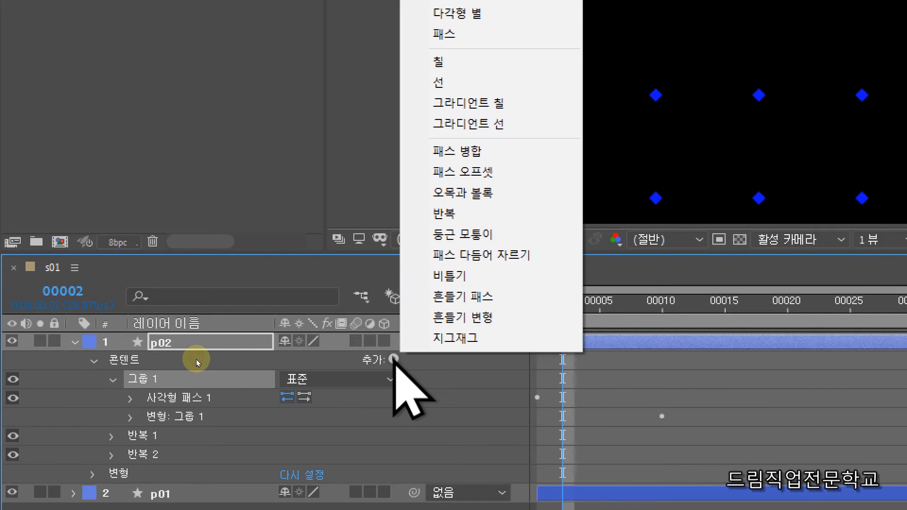
click(456, 63)
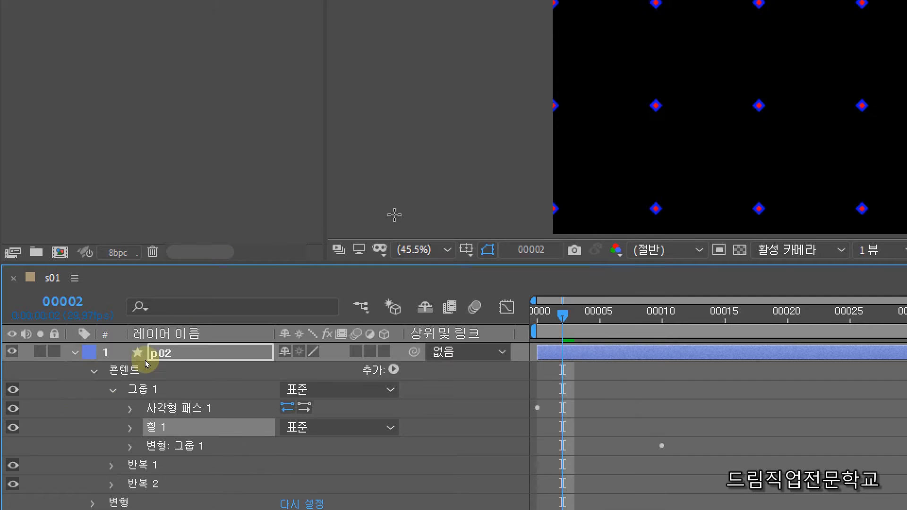
click(130, 428)
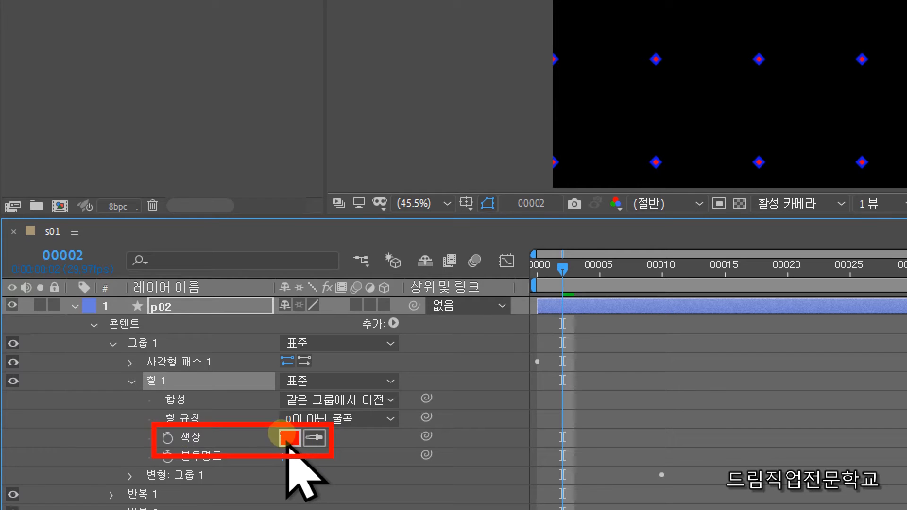
Set the color of the Fill (칠 1) in layer p02 to bright cyan.
click(291, 438)
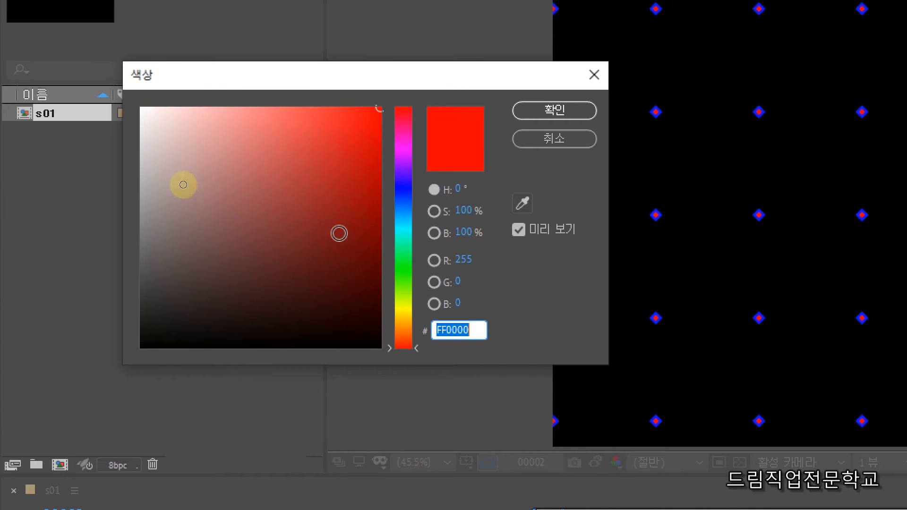
click(400, 227)
drag(368, 141, 378, 110)
click(582, 107)
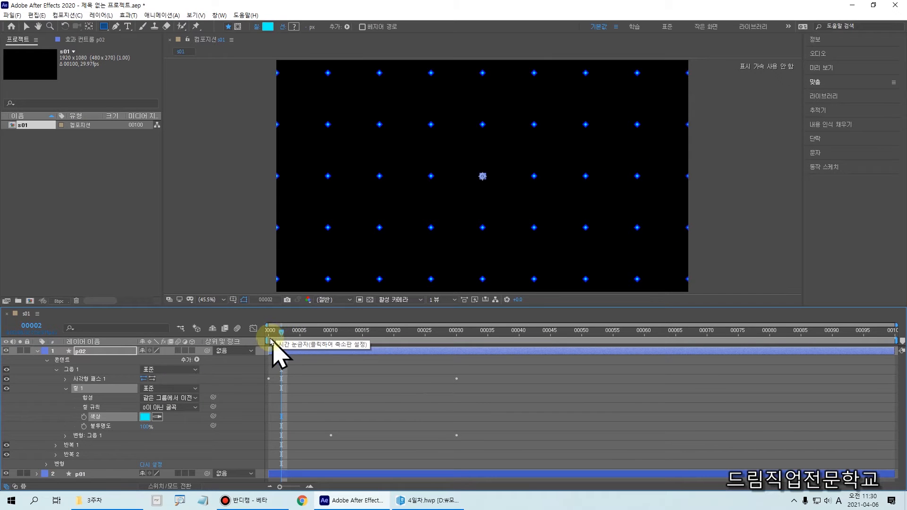
Return the current time to frame 0 and shift the collapsed layer p02 in the timeline to start at frame 7.
drag(282, 334, 219, 334)
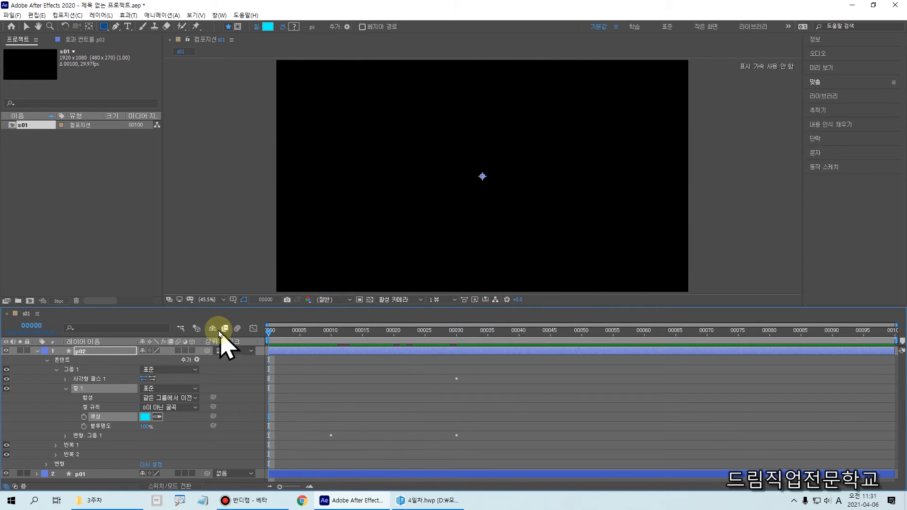
click(38, 352)
drag(261, 323, 268, 386)
mouse_move(427, 318)
mouse_down()
mouse_move(432, 372)
mouse_move(444, 388)
mouse_up()
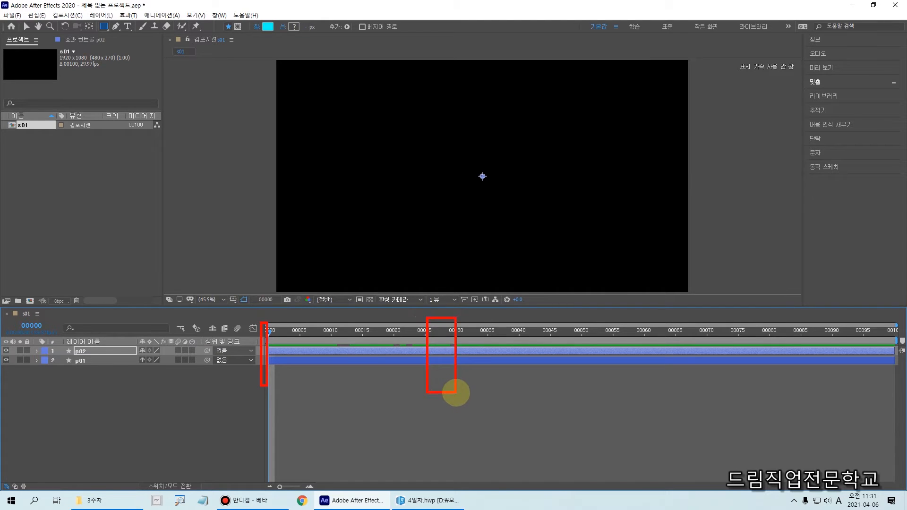
key(Escape)
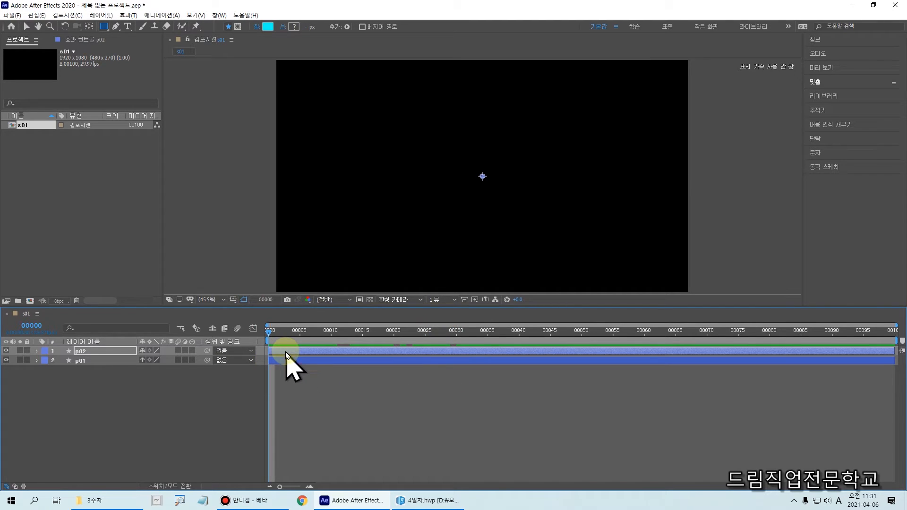
drag(285, 354, 332, 352)
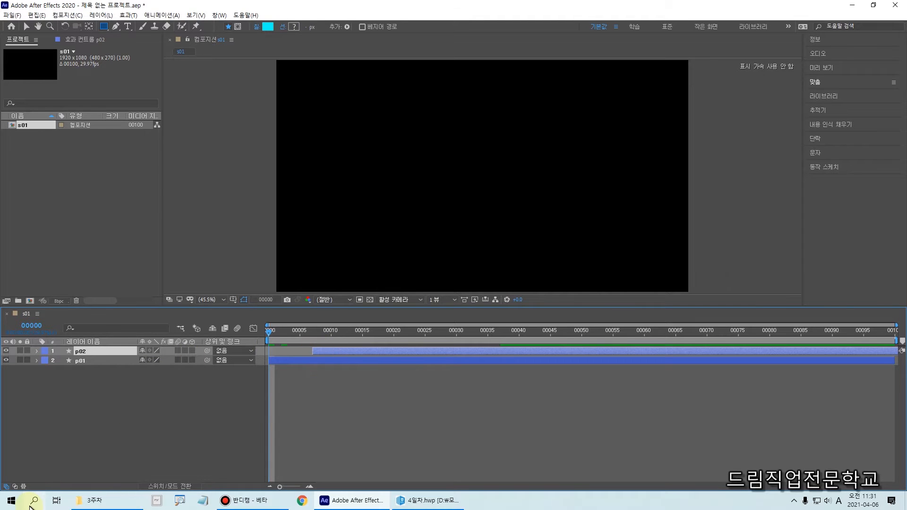
Show the layers' In, Out, Duration and Stretch columns and set the start time (시작) of layer p02 to frame 7.
click(22, 486)
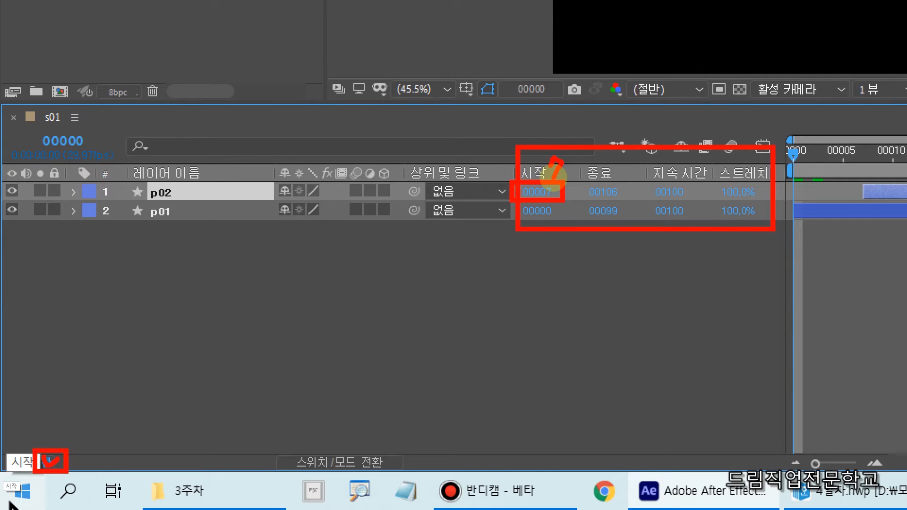
key(Escape)
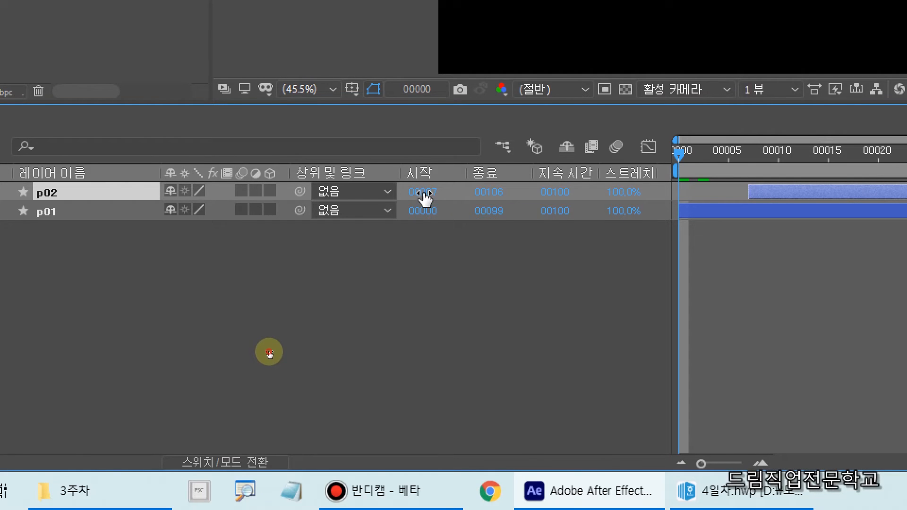
click(423, 192)
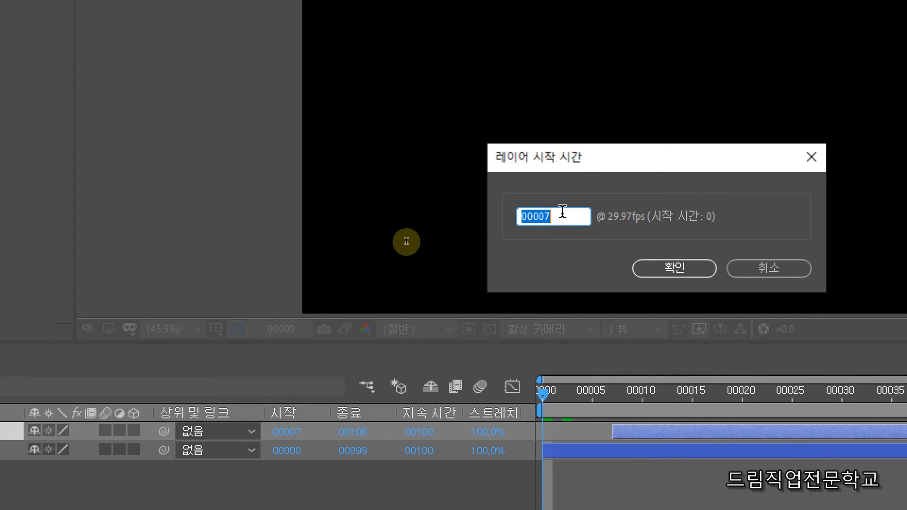
text(7)
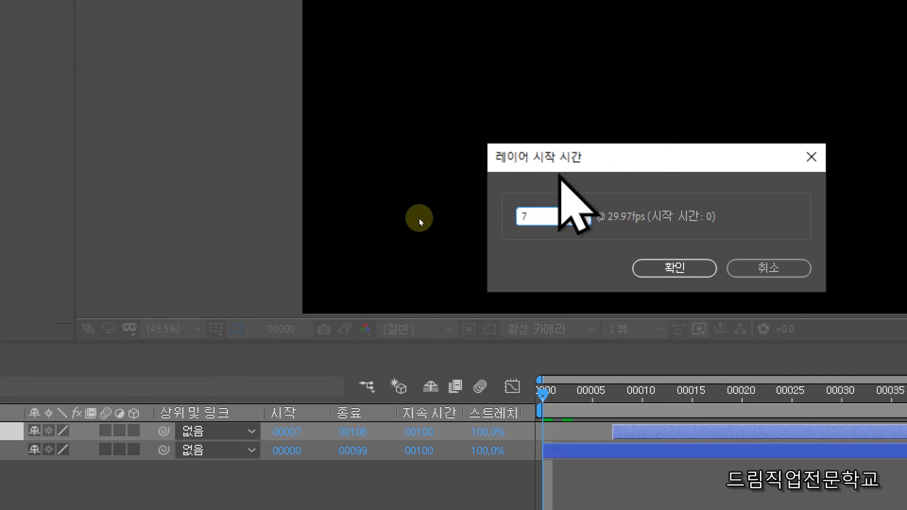
key(Return)
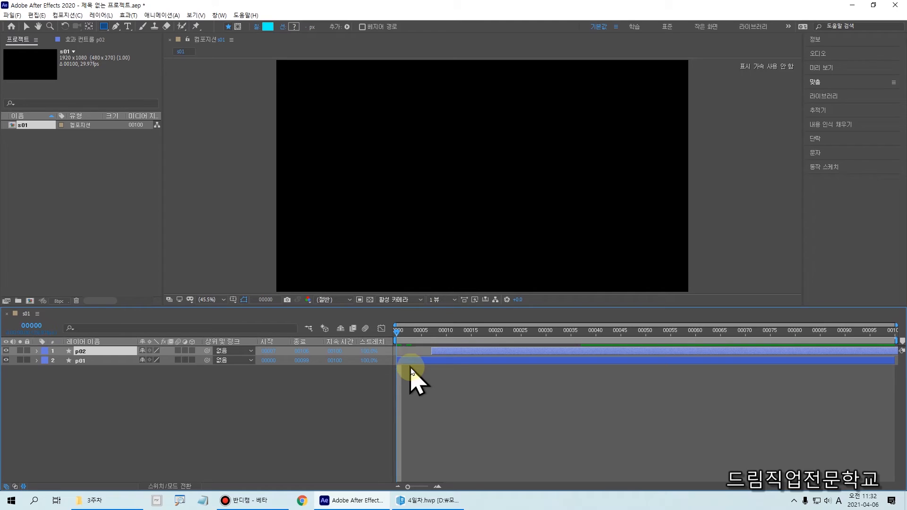
Preview the animation of both layers and scrub to frame 41 to examine the gaps between the cyan diamonds.
key(space)
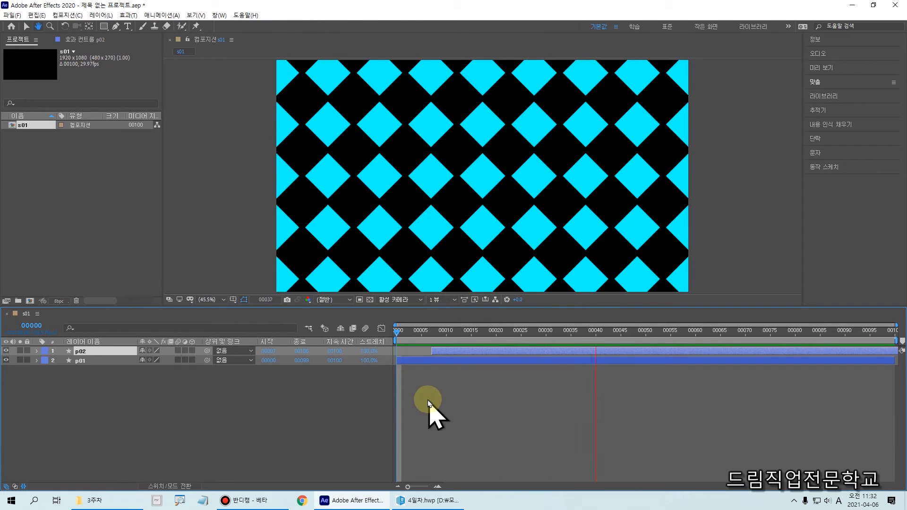
drag(395, 331, 598, 352)
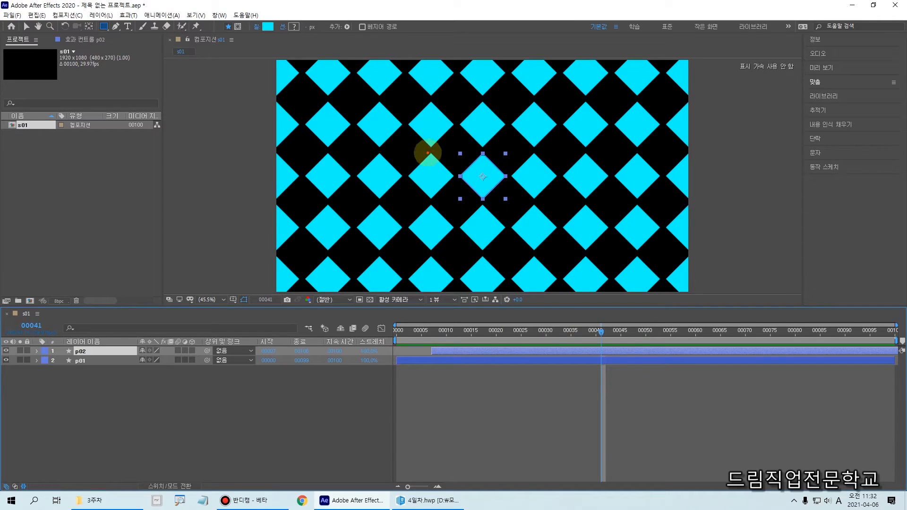
mouse_move(451, 173)
mouse_down()
mouse_move(428, 199)
mouse_move(409, 180)
mouse_move(426, 151)
mouse_move(383, 158)
mouse_move(402, 175)
mouse_move(375, 193)
mouse_move(377, 156)
mouse_up()
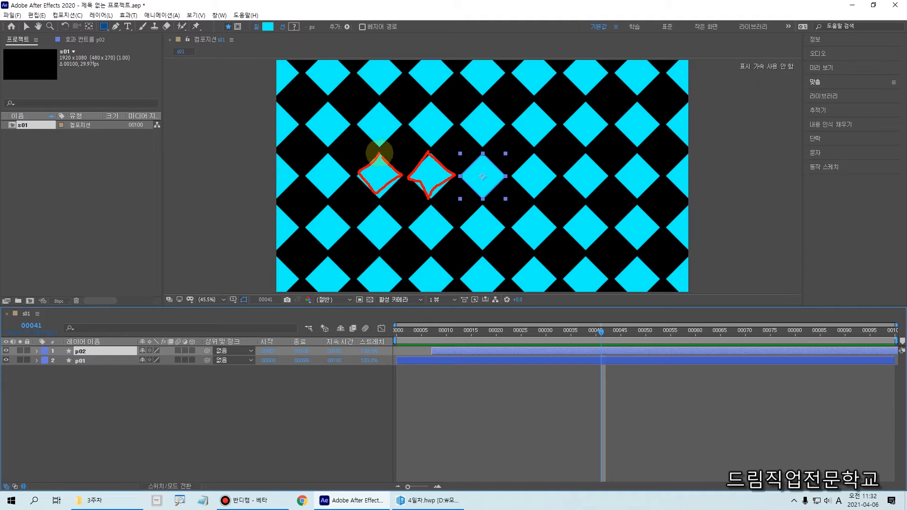
key(Escape)
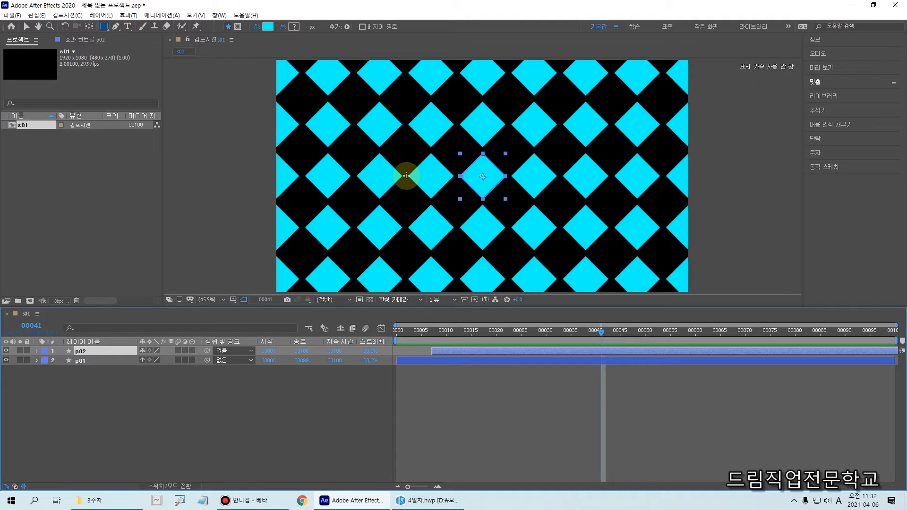
Collapse the fill (칠 1) in group 1 of layer p02 and expand the group's transform properties (변형: 그룹 1).
click(239, 314)
click(71, 420)
click(79, 351)
click(37, 351)
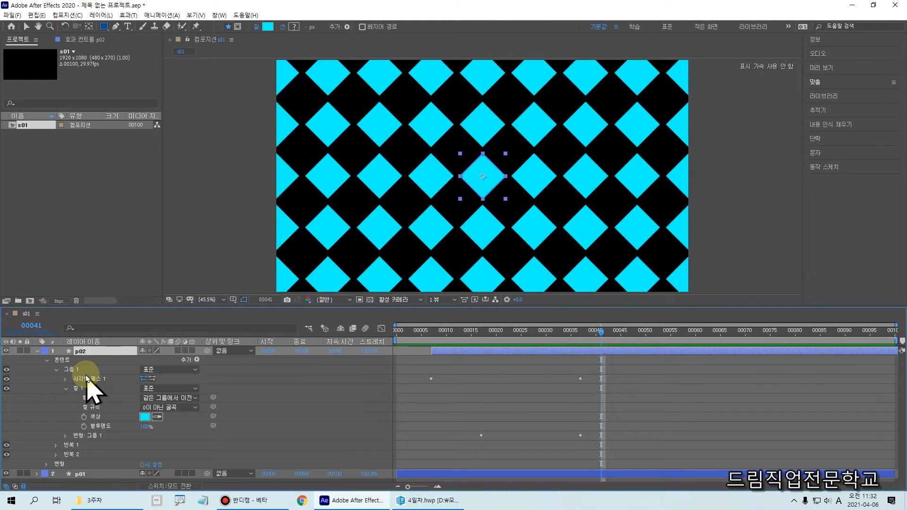
click(57, 369)
click(67, 370)
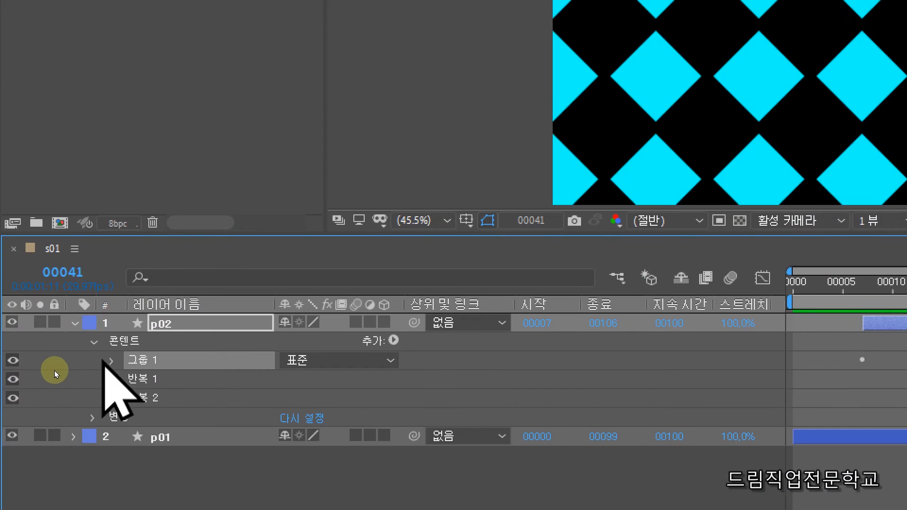
click(112, 362)
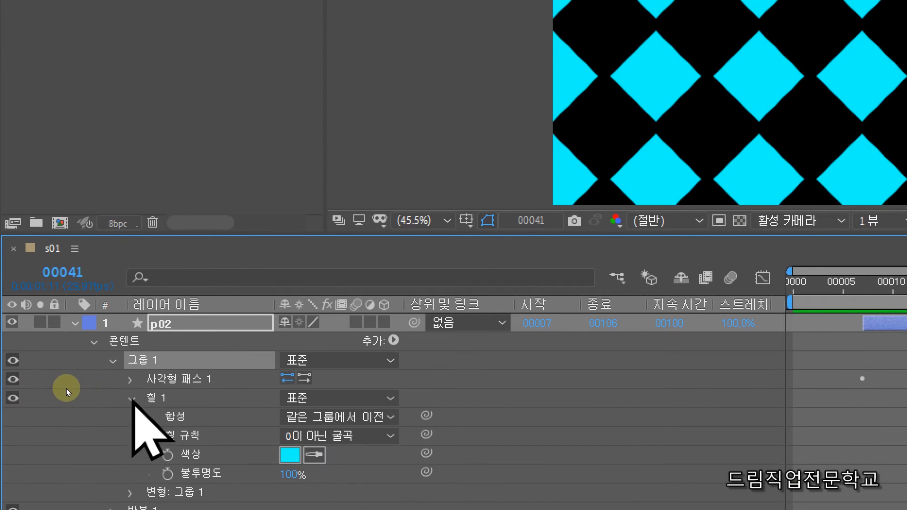
click(131, 399)
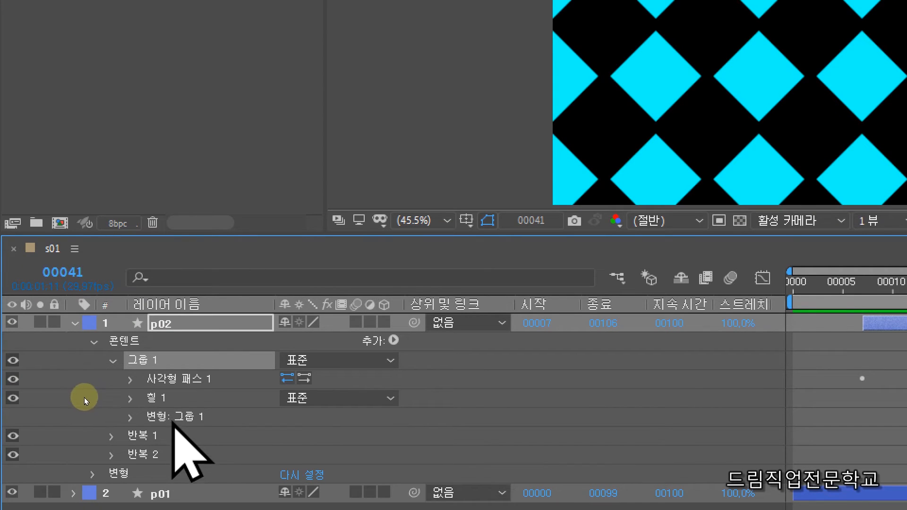
click(161, 418)
click(131, 418)
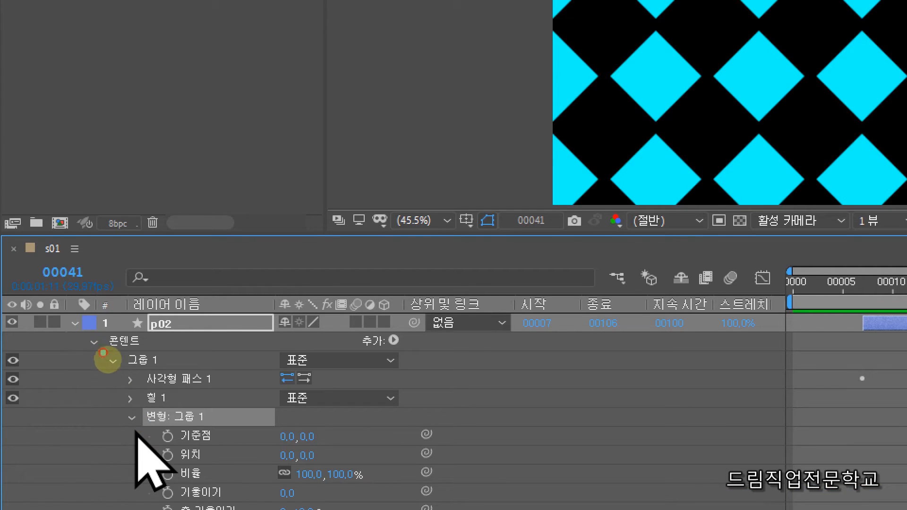
Set the scale (비율) in the group 1 transform of layer p02 to 115%.
drag(103, 353, 182, 371)
drag(116, 404, 242, 433)
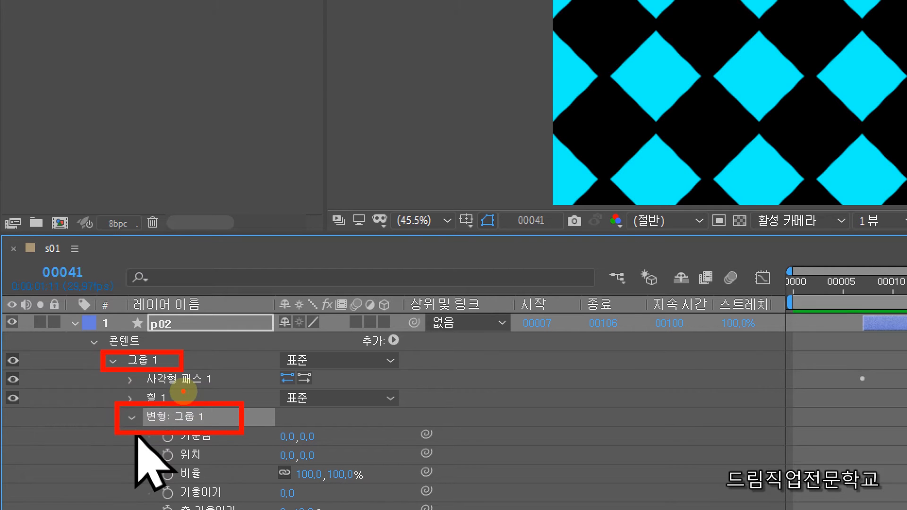
mouse_move(148, 463)
mouse_down()
mouse_move(273, 491)
mouse_move(377, 488)
mouse_up()
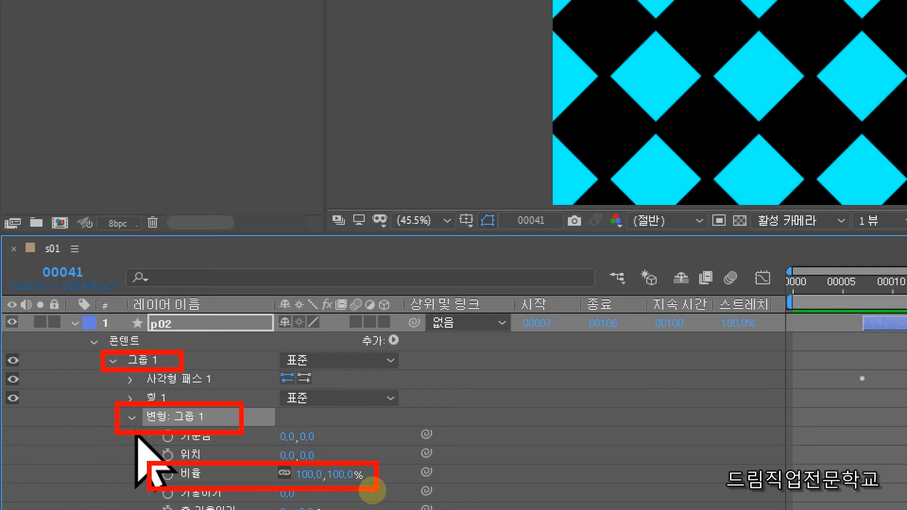
key(Escape)
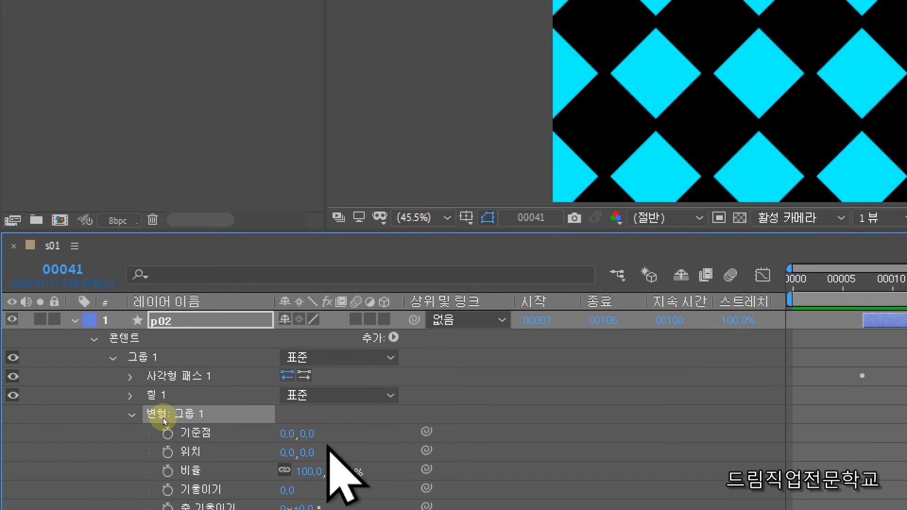
click(308, 440)
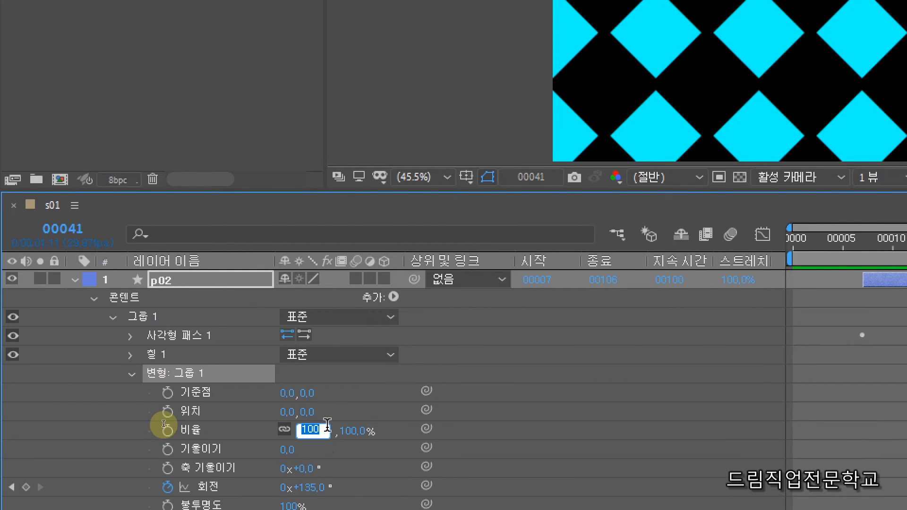
text(115)
click(163, 425)
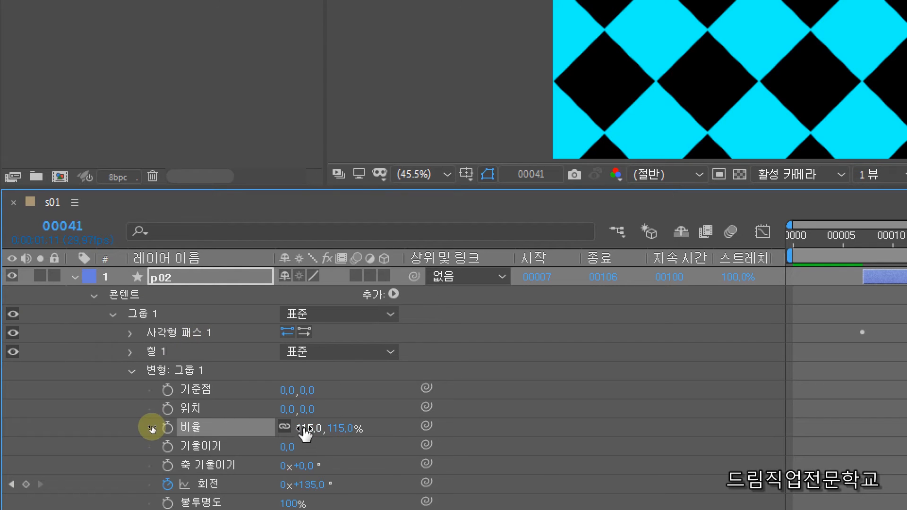
drag(310, 425, 305, 424)
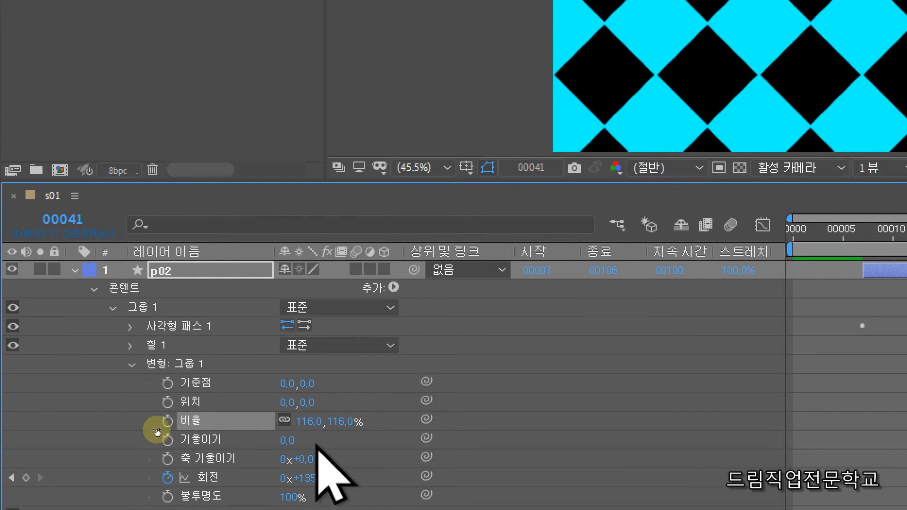
click(305, 427)
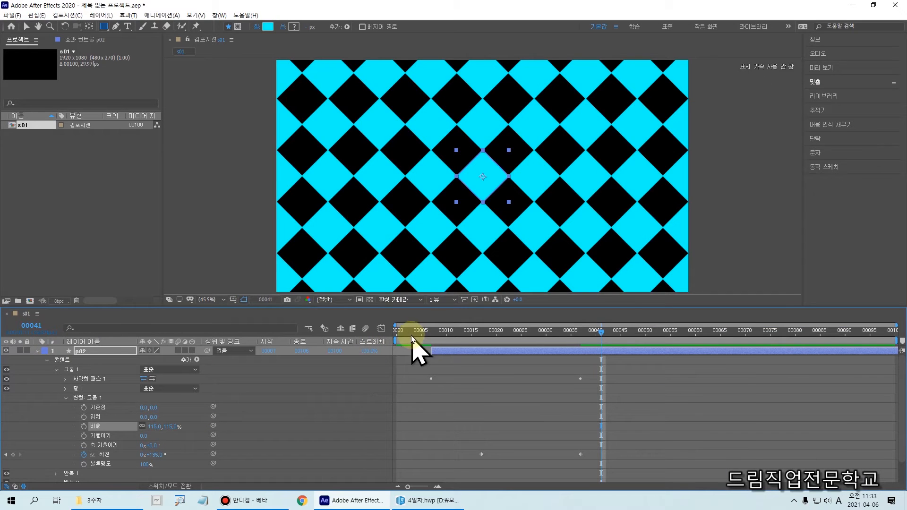
Scrub through the pattern animation to frame 43, and collapse the properties of layer p02 with no layer selected.
click(832, 239)
drag(409, 333, 610, 360)
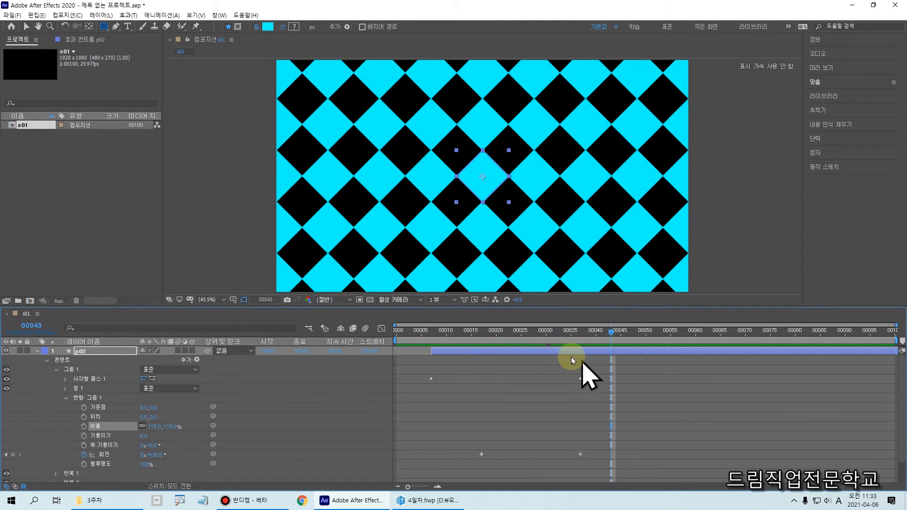
click(37, 353)
click(93, 418)
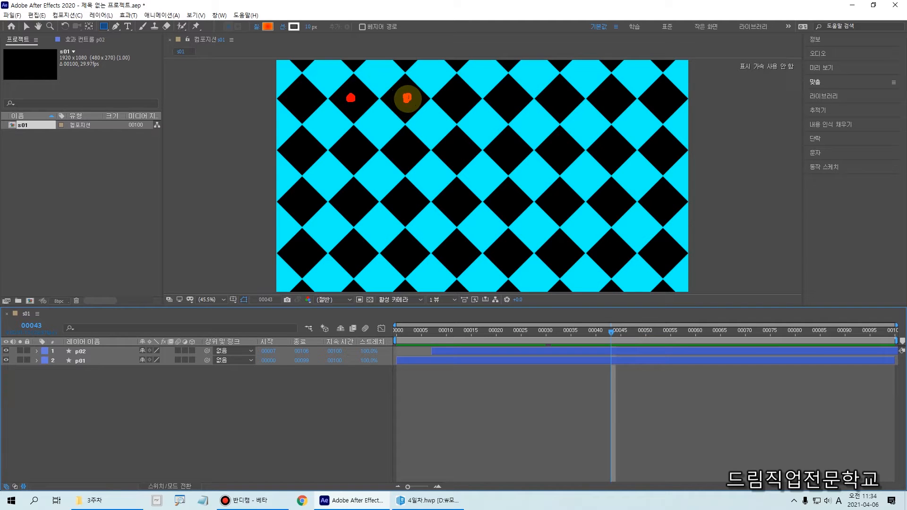
mouse_move(410, 71)
mouse_down()
mouse_move(374, 100)
mouse_move(408, 124)
mouse_move(434, 100)
mouse_move(411, 68)
mouse_up()
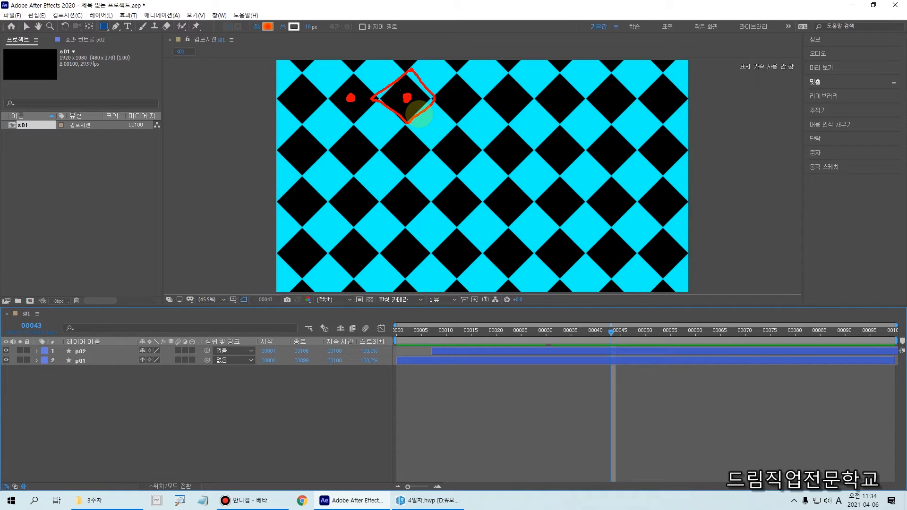
key(Escape)
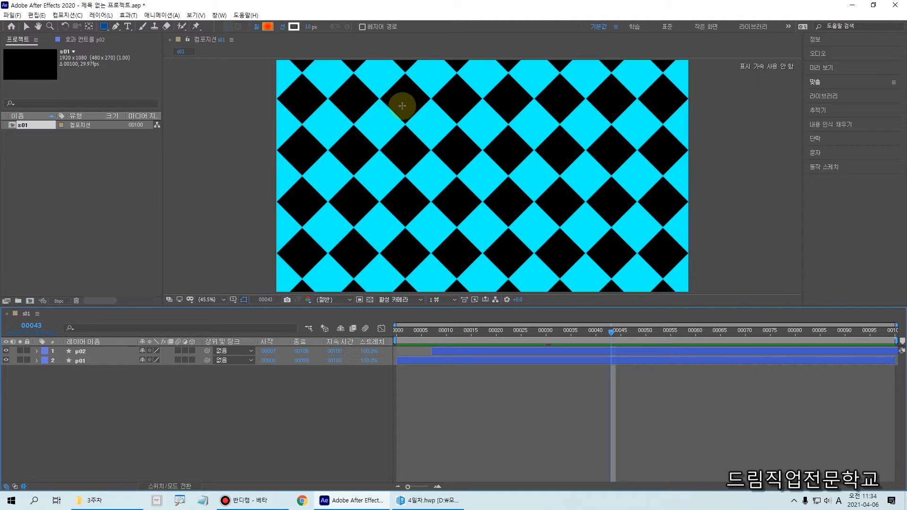
key(ctrl+2)
mouse_move(66, 342)
mouse_down()
mouse_move(99, 362)
mouse_move(103, 355)
mouse_up()
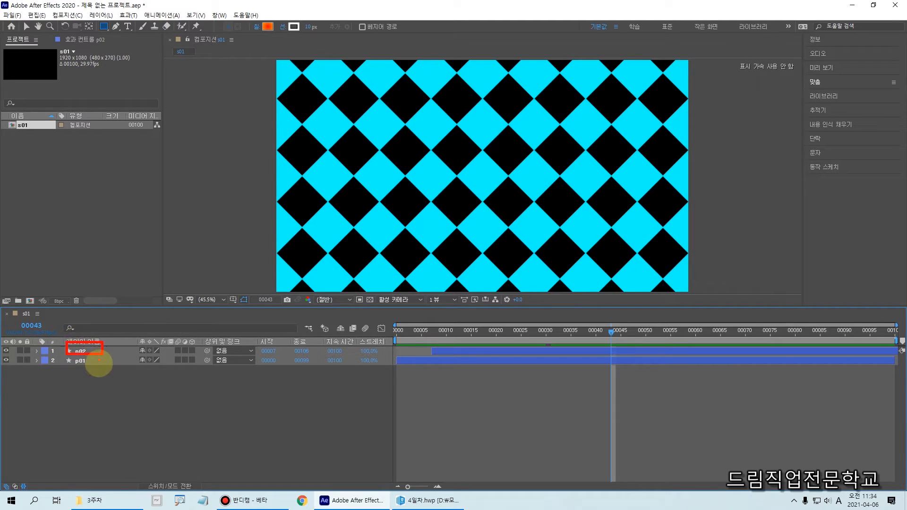
key(Escape)
Duplicate layer p02 in composition s01 and expand the properties of the copy.
click(86, 352)
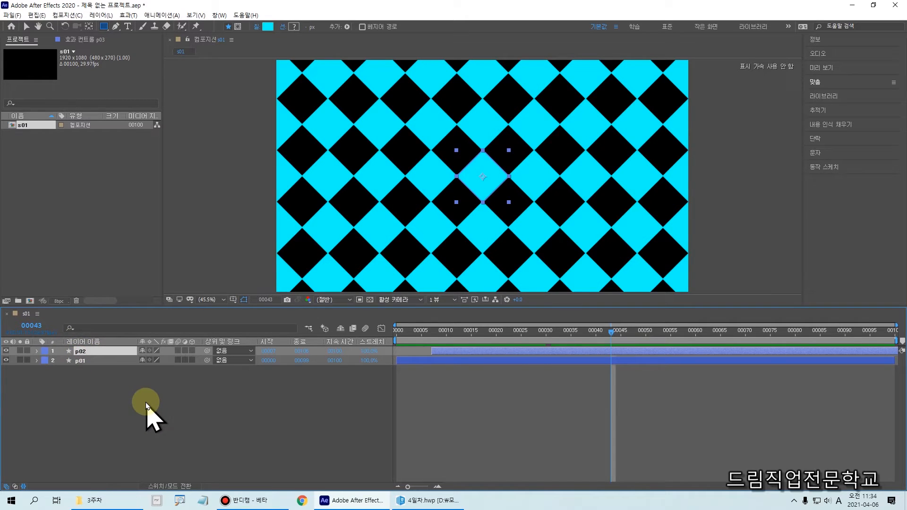
key(ctrl+d)
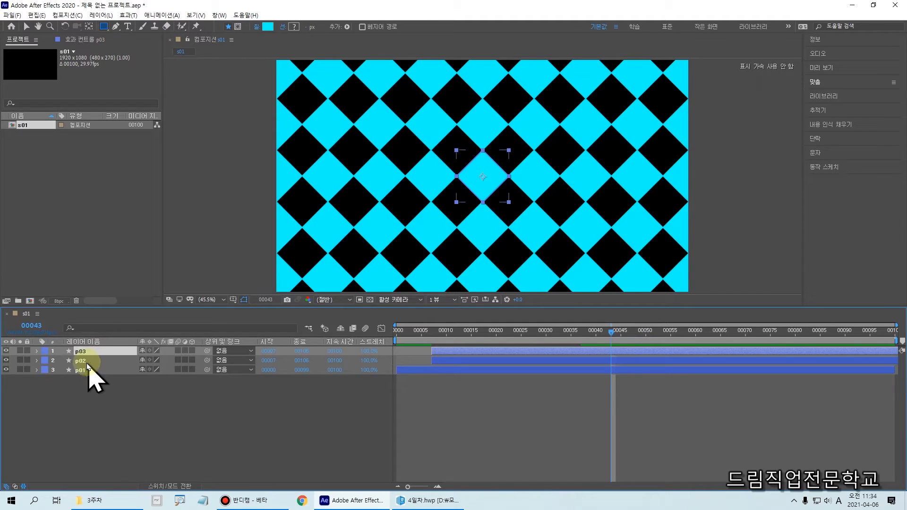
click(38, 351)
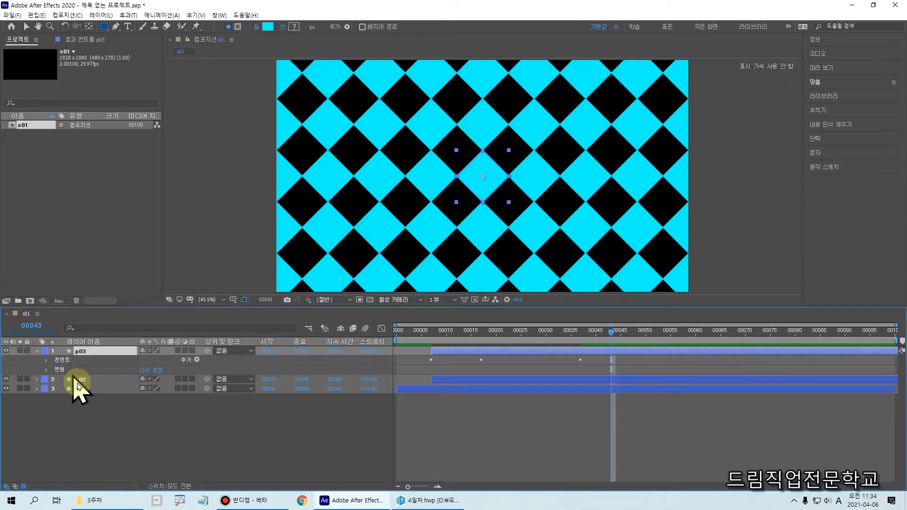
Expand the contents (콘텐트), group 1 (그룹 1) and the group's transform properties (변형: 그룹 1) of layer p03.
click(62, 371)
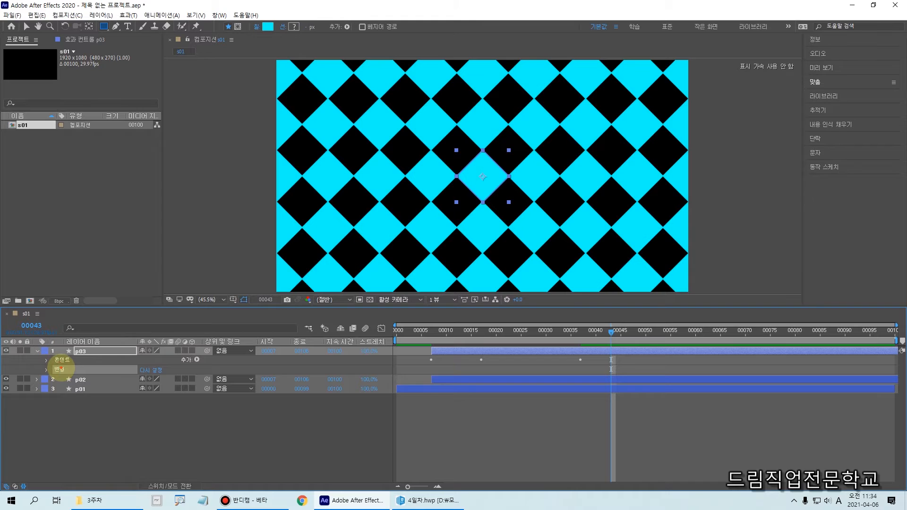
click(63, 361)
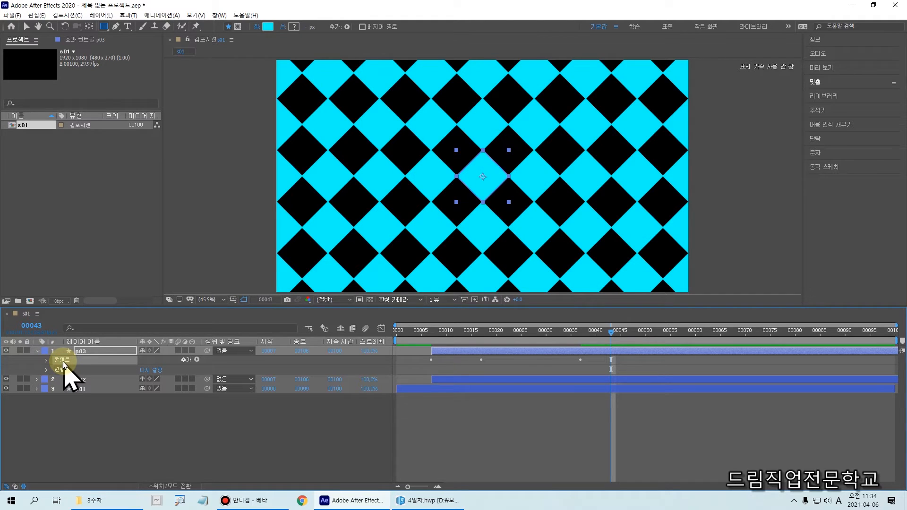
mouse_move(52, 351)
mouse_down()
mouse_move(77, 371)
mouse_move(92, 367)
mouse_up()
click(46, 361)
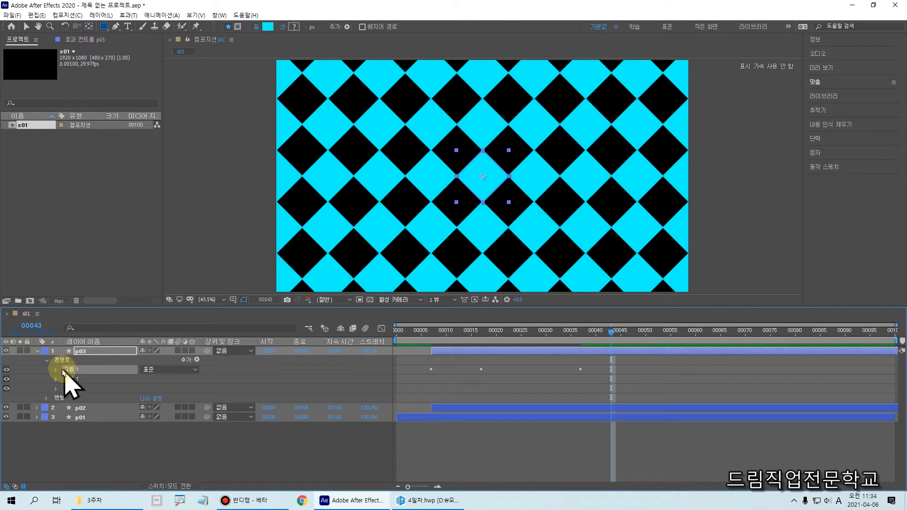
click(56, 370)
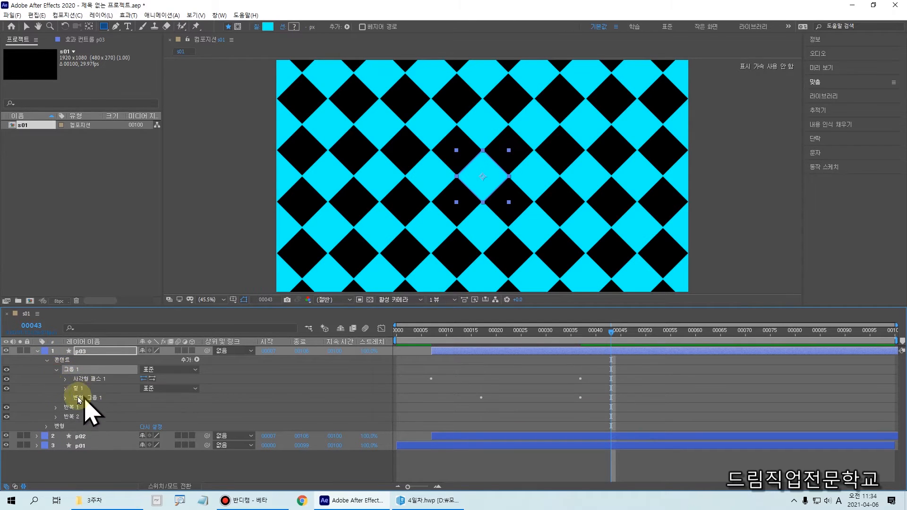
click(66, 398)
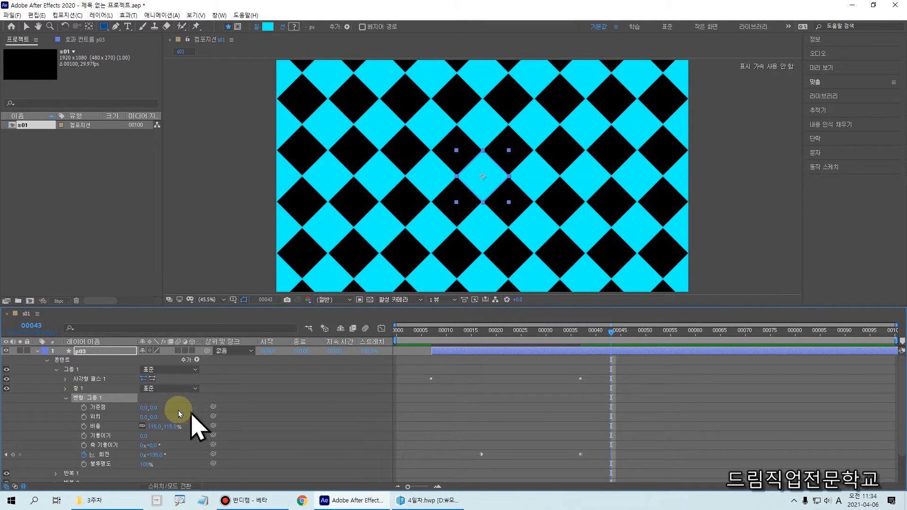
drag(61, 390, 126, 410)
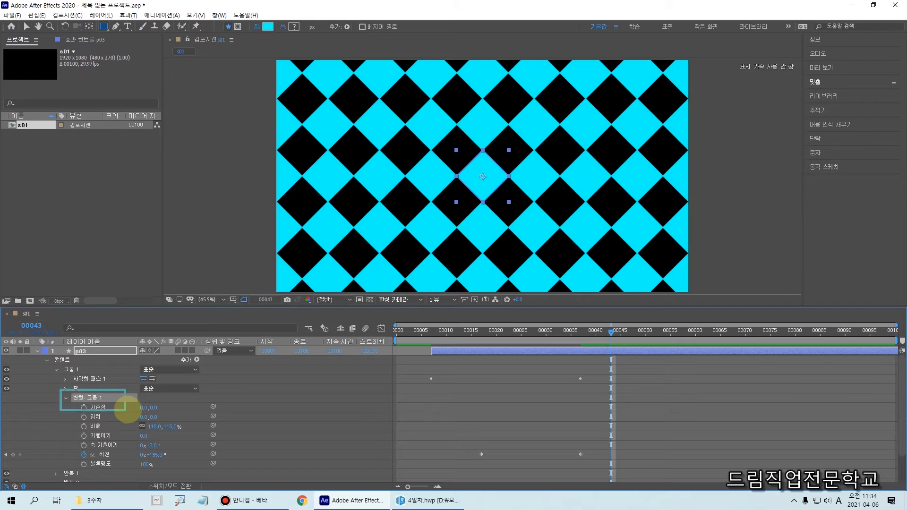
key(Escape)
Set the position (위치) in the group 1 transform of layer p03 to 120, 120.
mouse_move(142, 417)
mouse_down()
mouse_move(182, 421)
mouse_move(168, 403)
mouse_move(138, 405)
mouse_move(182, 416)
mouse_move(156, 417)
mouse_up()
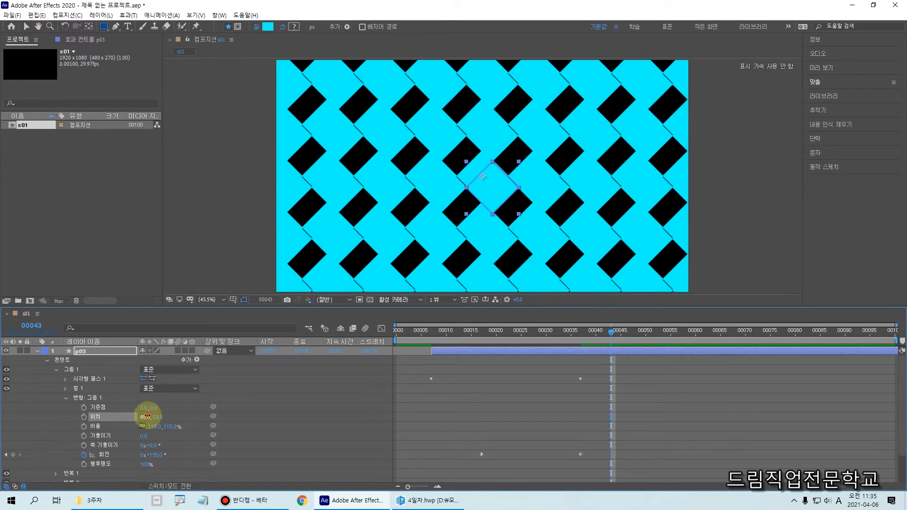
click(147, 416)
text(1)
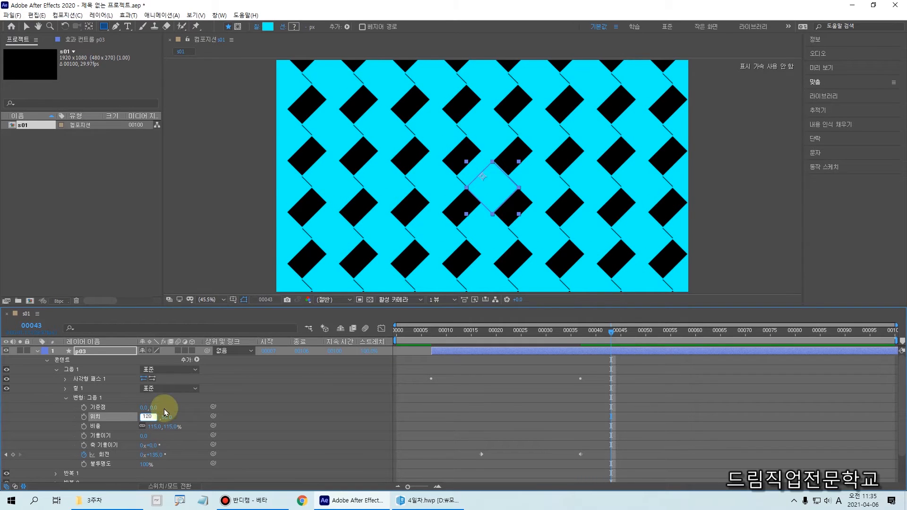
text(20)
key(Return)
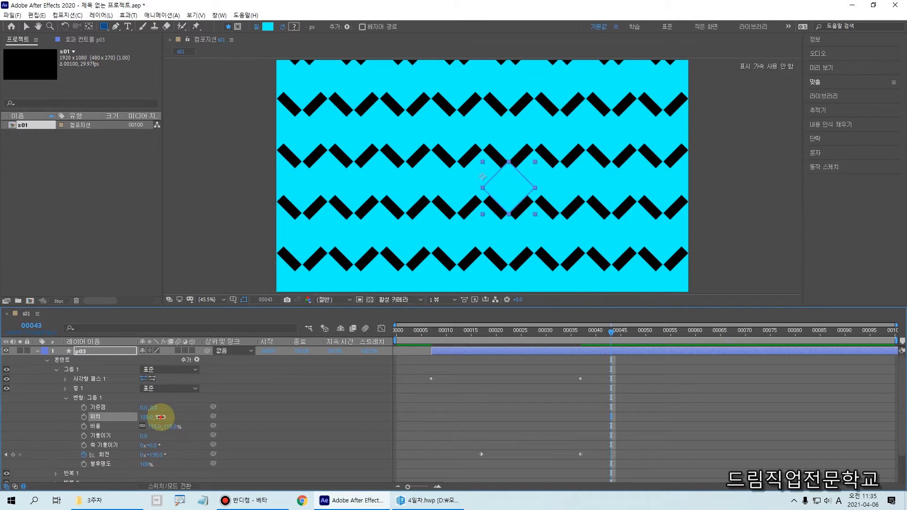
text(120)
key(Return)
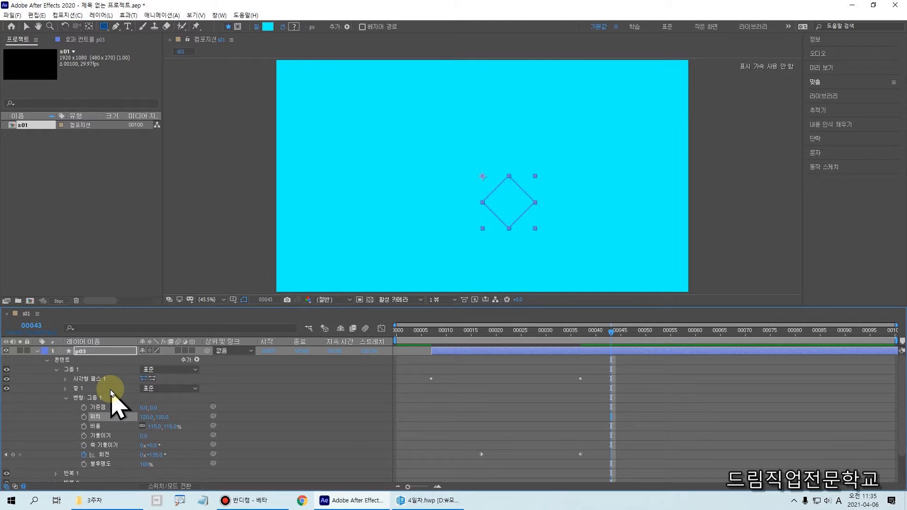
mouse_move(32, 355)
mouse_down()
mouse_move(95, 377)
mouse_move(121, 405)
mouse_up()
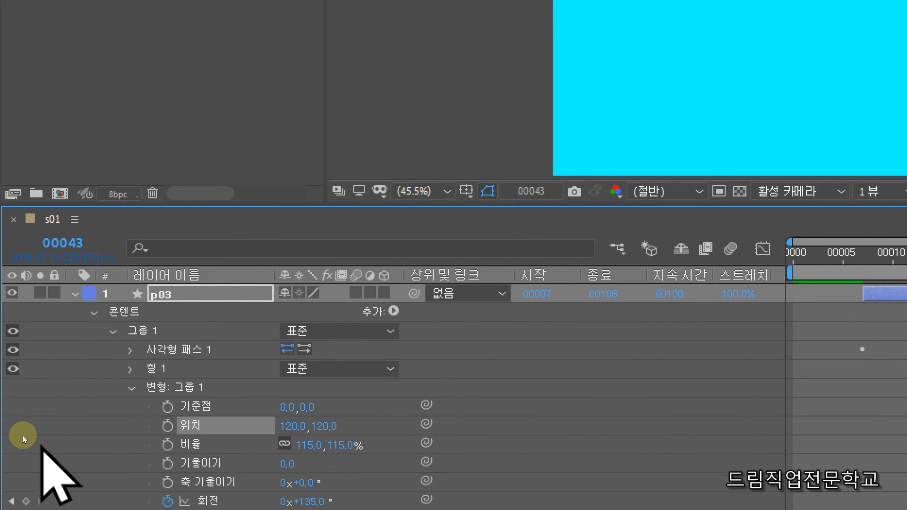
drag(83, 265, 171, 303)
drag(117, 337, 226, 362)
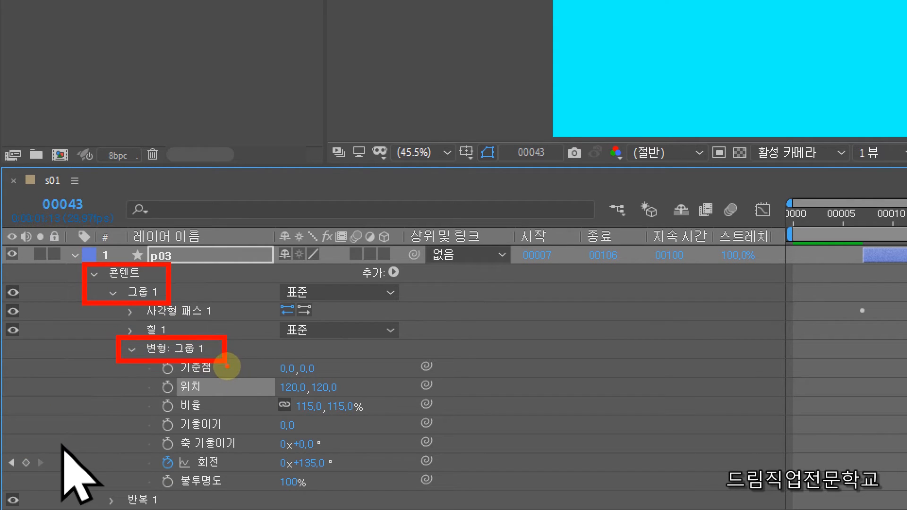
drag(150, 375, 366, 403)
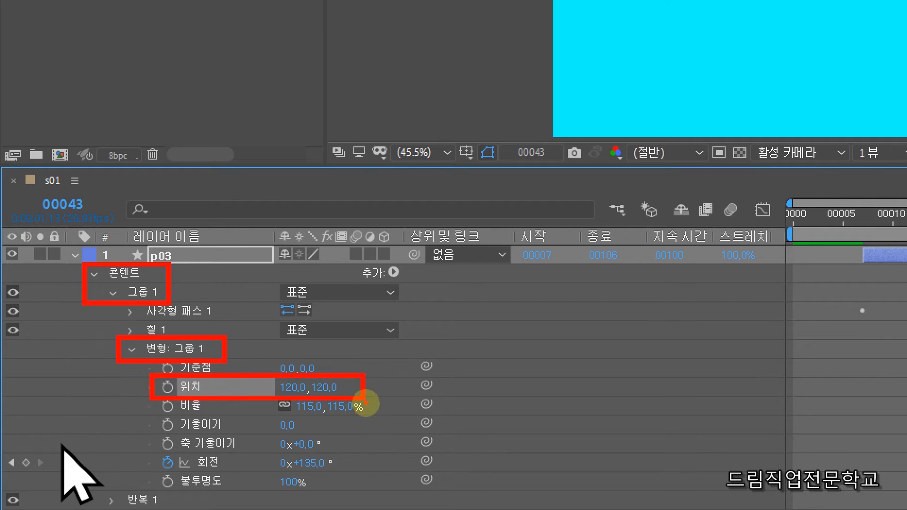
mouse_move(293, 387)
mouse_down()
mouse_move(340, 360)
mouse_move(348, 344)
mouse_move(354, 355)
mouse_move(386, 352)
mouse_move(383, 342)
mouse_move(410, 350)
mouse_move(420, 338)
mouse_move(434, 346)
mouse_move(440, 333)
mouse_move(483, 331)
mouse_up()
click(410, 351)
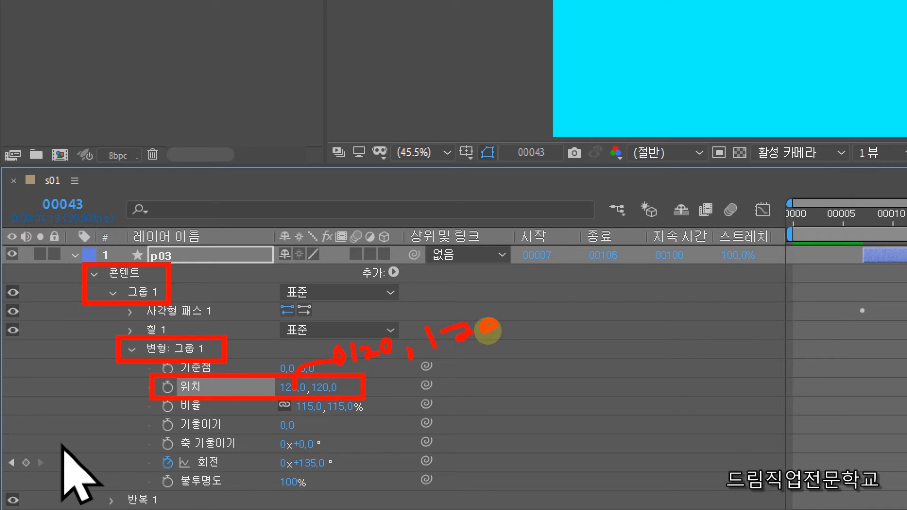
key(Escape)
key(ctrl+4)
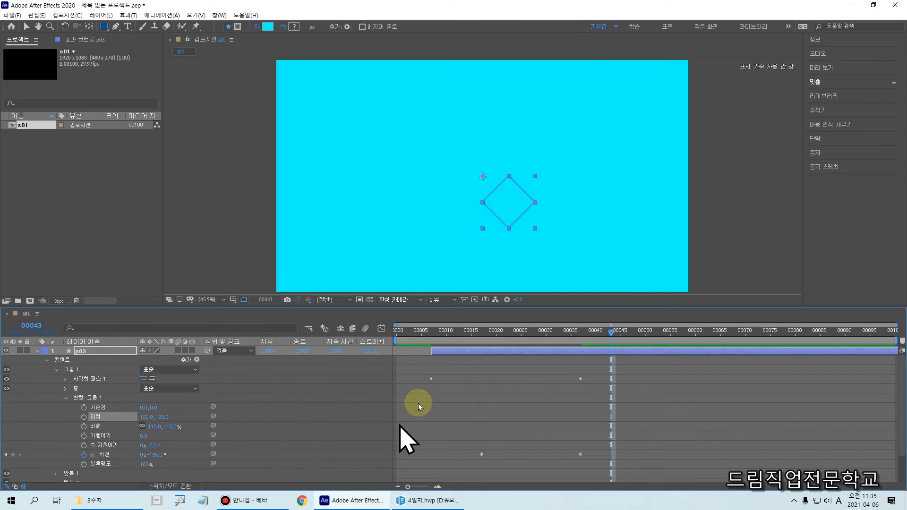
Return to frame 0, collapse the properties of layer p03 and leave p03 selected.
drag(611, 333, 396, 341)
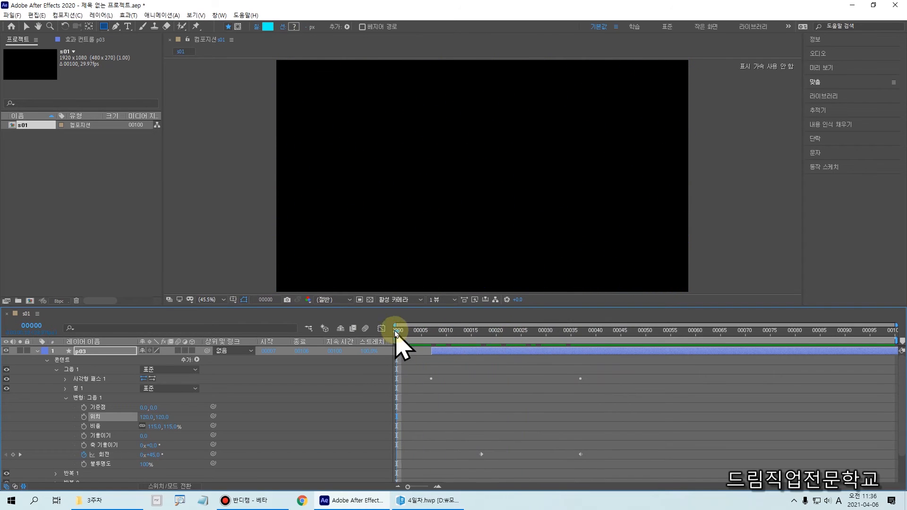
click(35, 352)
click(81, 370)
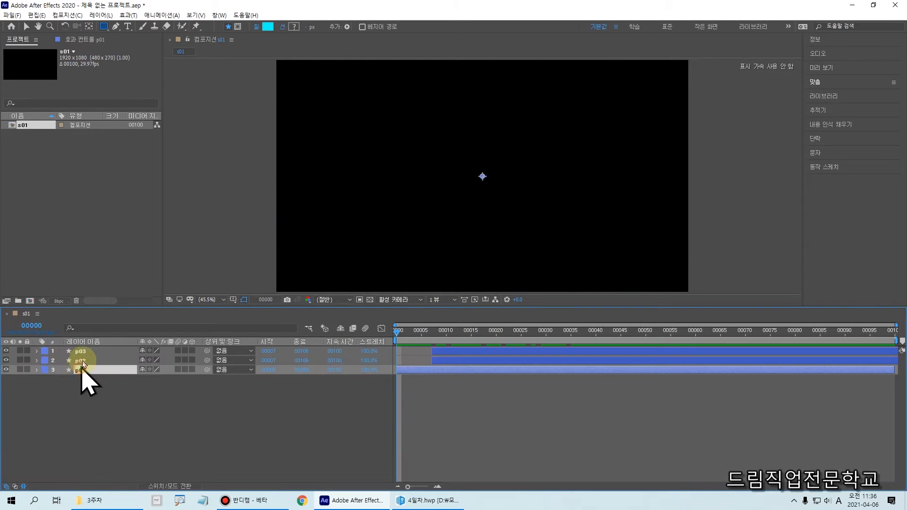
click(83, 360)
click(87, 387)
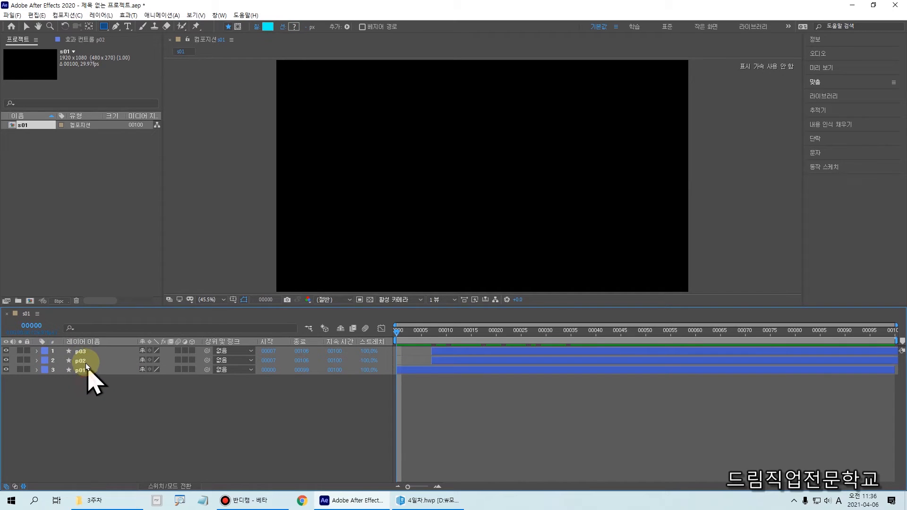
click(84, 354)
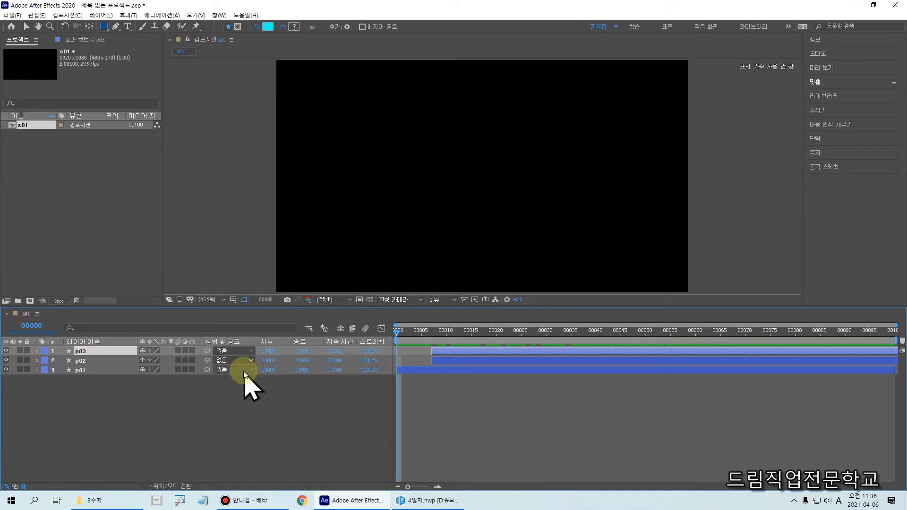
Go to frame 21 and set the start time (시작) of layer p03 to frame 21.
mouse_move(415, 333)
mouse_down()
mouse_move(500, 359)
mouse_move(500, 350)
mouse_move(501, 440)
mouse_up()
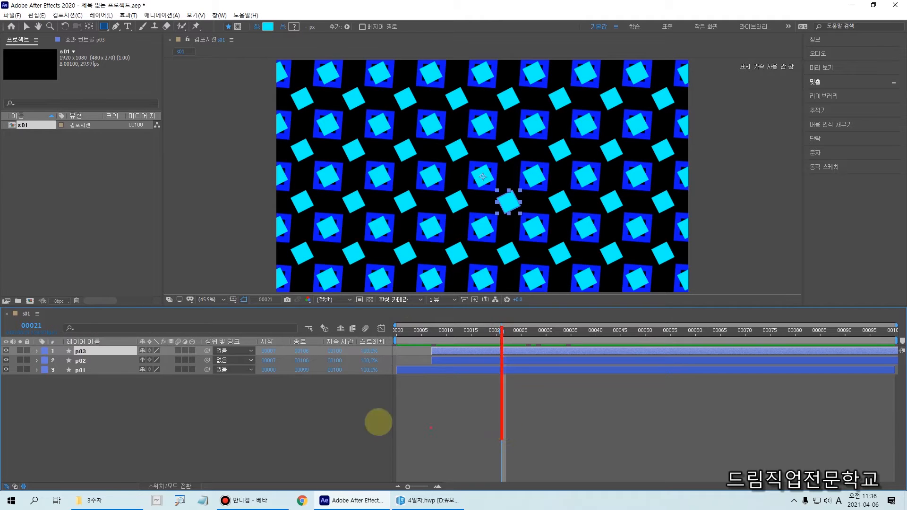
click(272, 353)
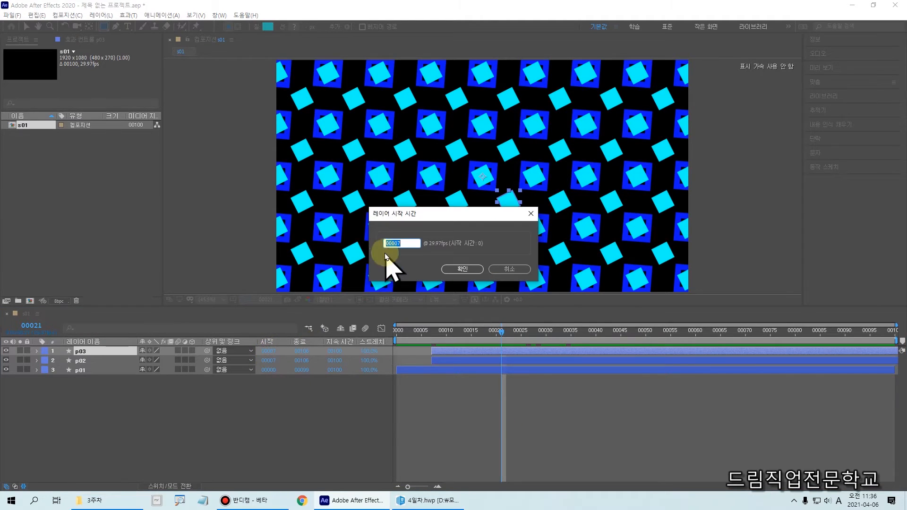
drag(405, 242, 313, 269)
text(21)
key(Return)
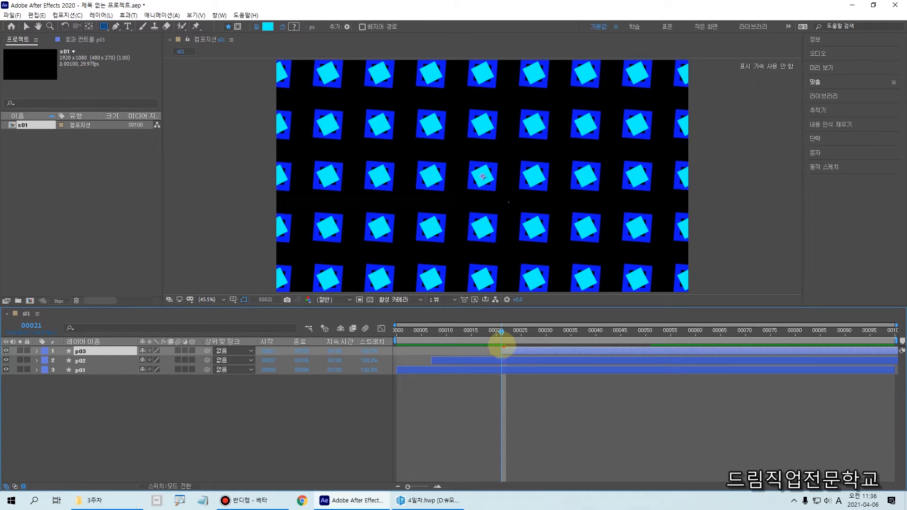
drag(553, 358, 693, 357)
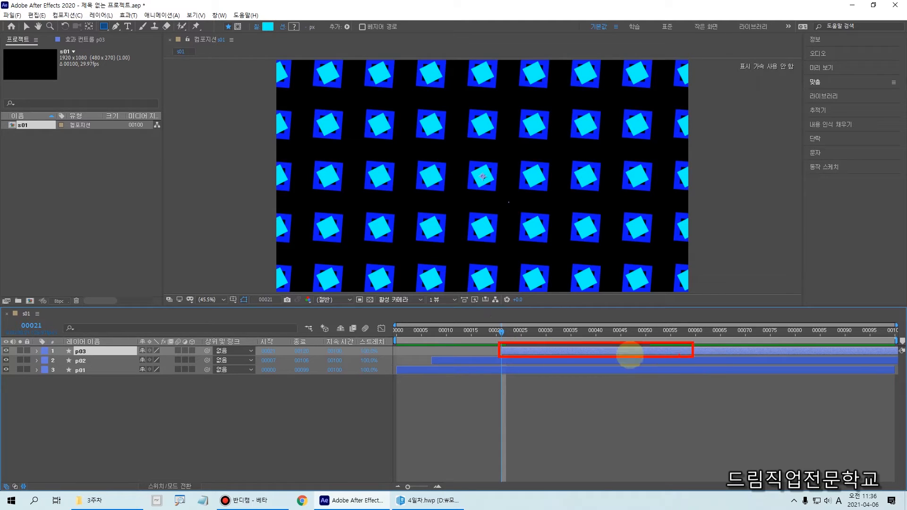
drag(244, 339, 294, 355)
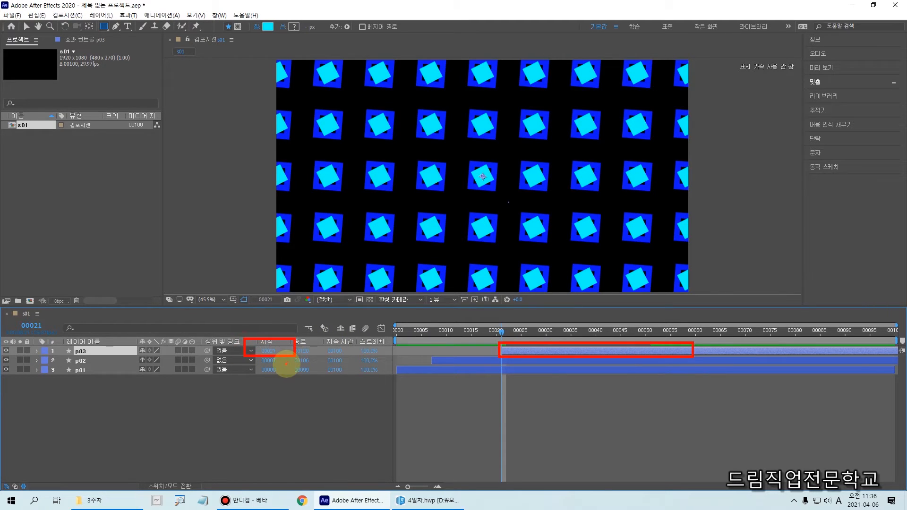
Play the layered pattern animation from frame 0, scrub through it and return to frame 0.
mouse_move(503, 333)
mouse_down()
mouse_move(387, 350)
mouse_move(688, 353)
mouse_move(384, 336)
mouse_up()
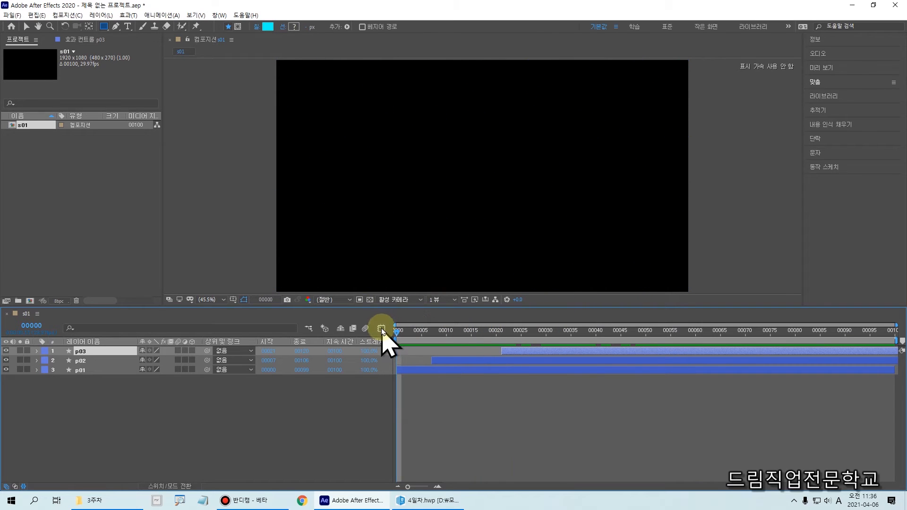
click(513, 380)
key(space)
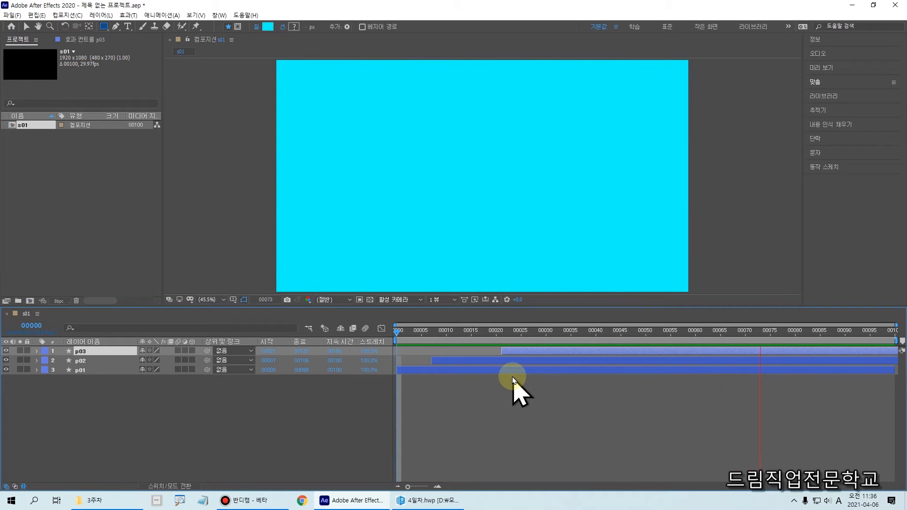
key(space)
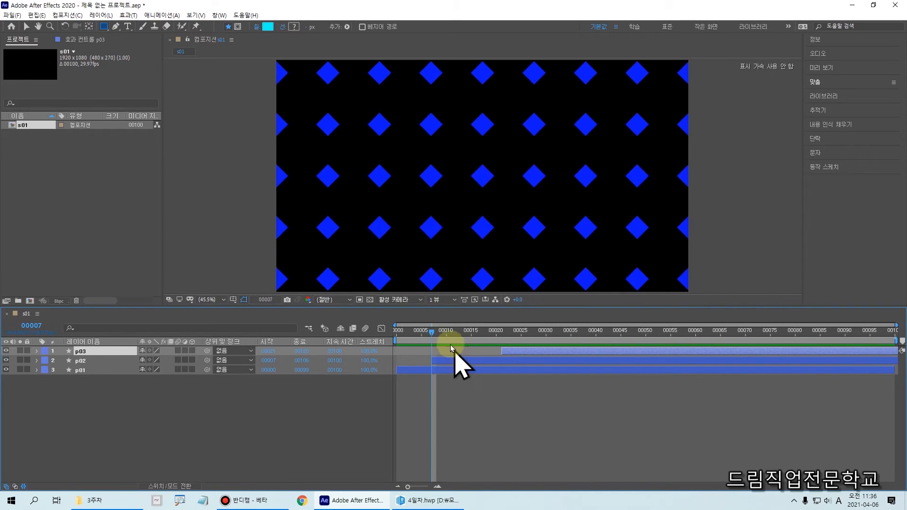
drag(432, 332, 564, 348)
mouse_move(593, 350)
mouse_down()
mouse_move(674, 351)
mouse_move(396, 351)
mouse_move(396, 390)
mouse_up()
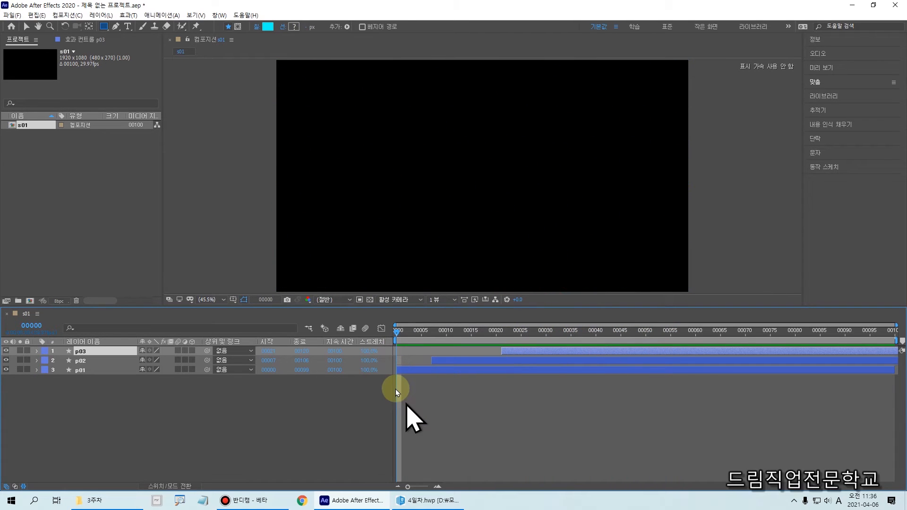
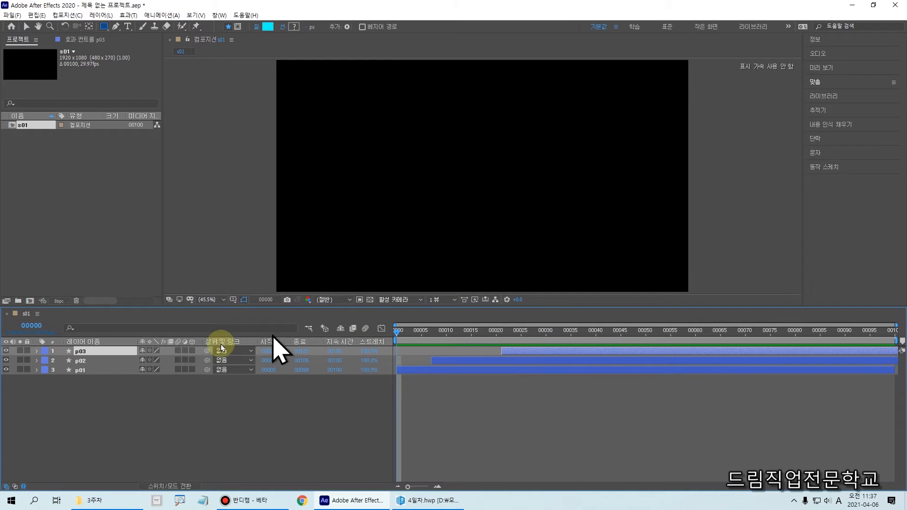
Expand the properties of layer p01 and its group 1 (그룹 1) to reach the stroke (선 1) settings.
click(82, 361)
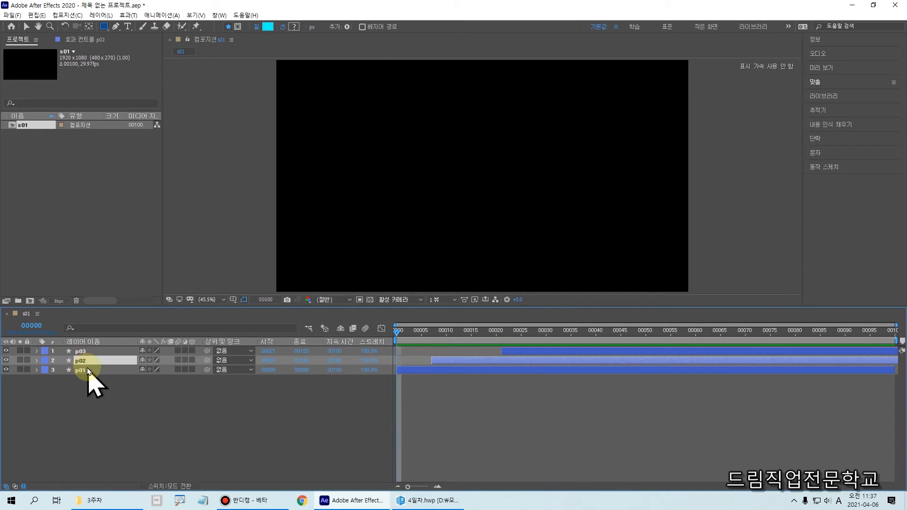
click(87, 370)
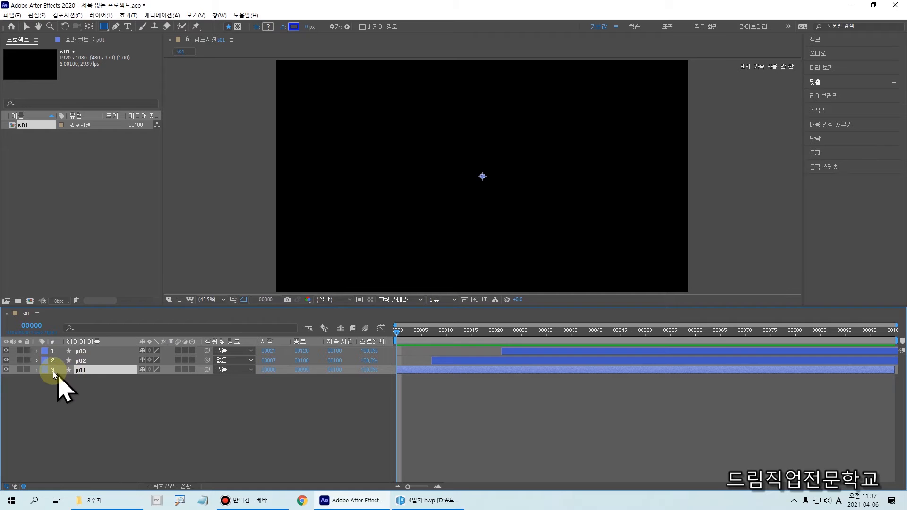
click(36, 371)
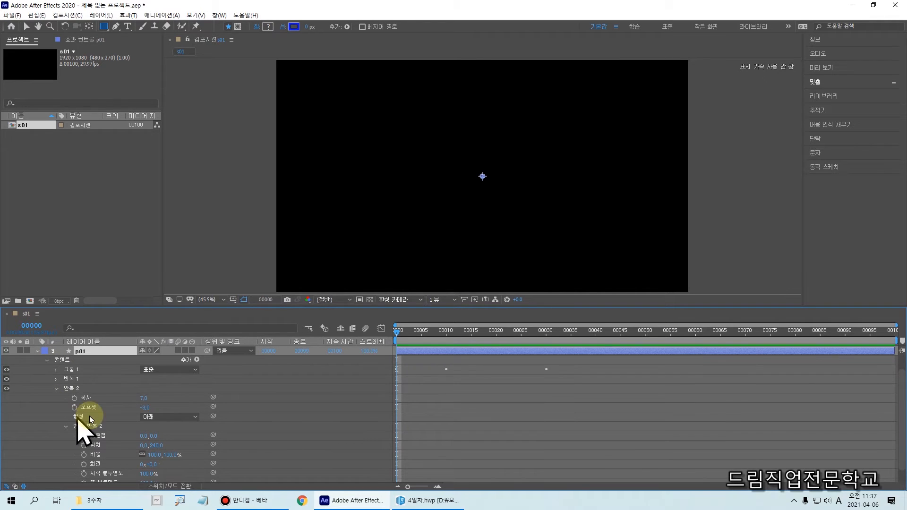
scroll(212, 377, up, 2)
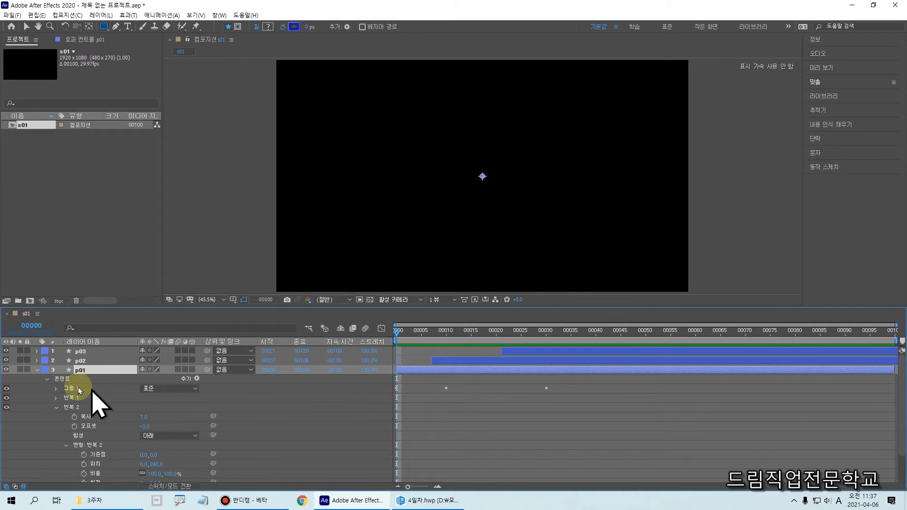
click(71, 389)
click(56, 389)
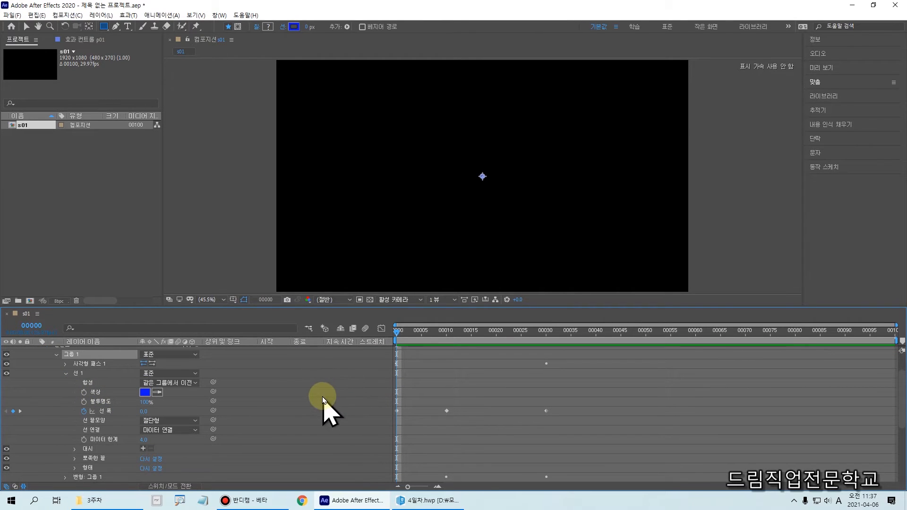
scroll(324, 405, up, 3)
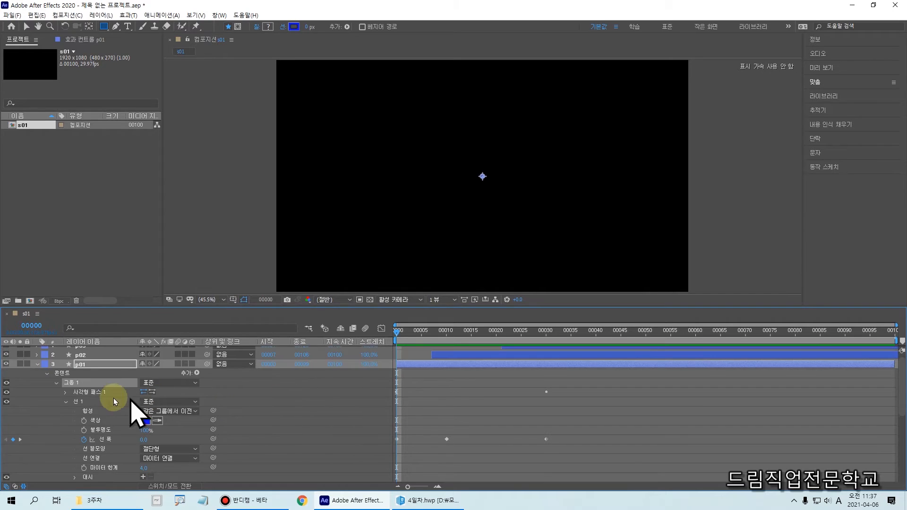
Apply Easy Ease to the size (크기) keyframes of 사각형 패스 1 and the group rotation (회전) keyframes in layer p01.
click(66, 392)
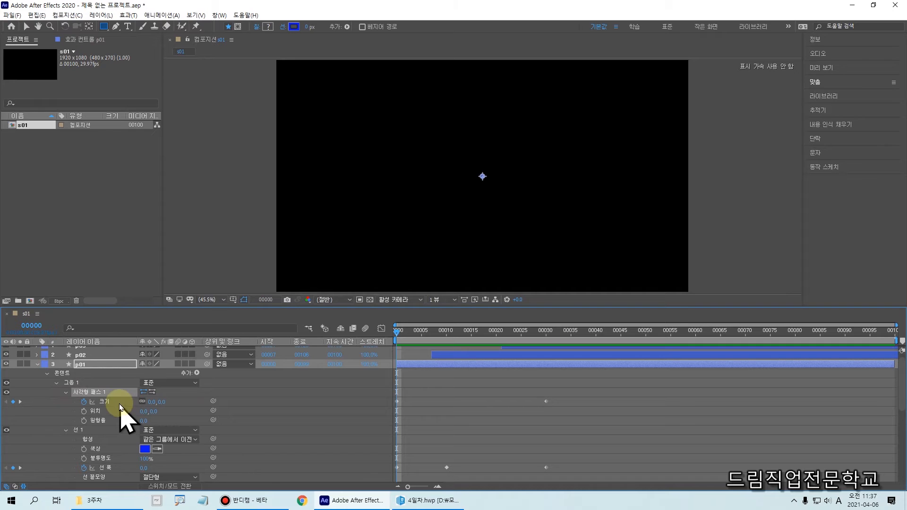
drag(569, 394, 394, 416)
drag(576, 391, 395, 417)
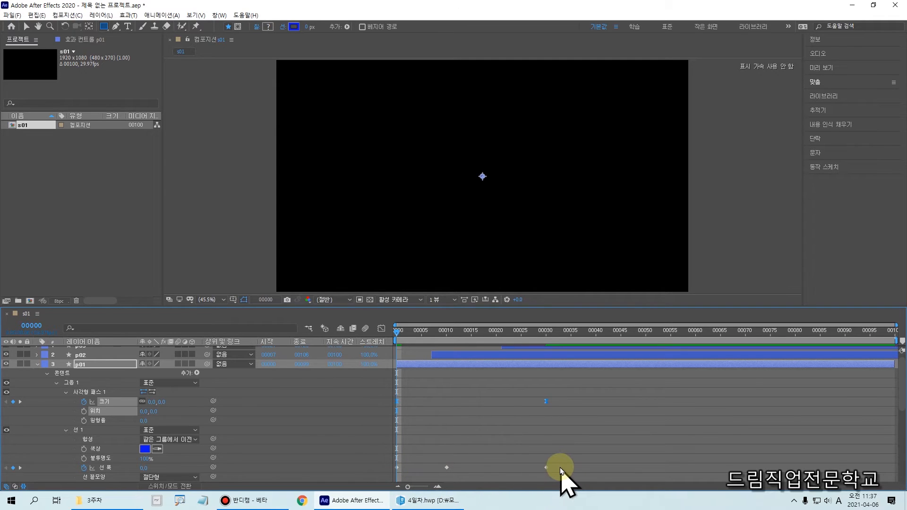
scroll(561, 471, down, 3)
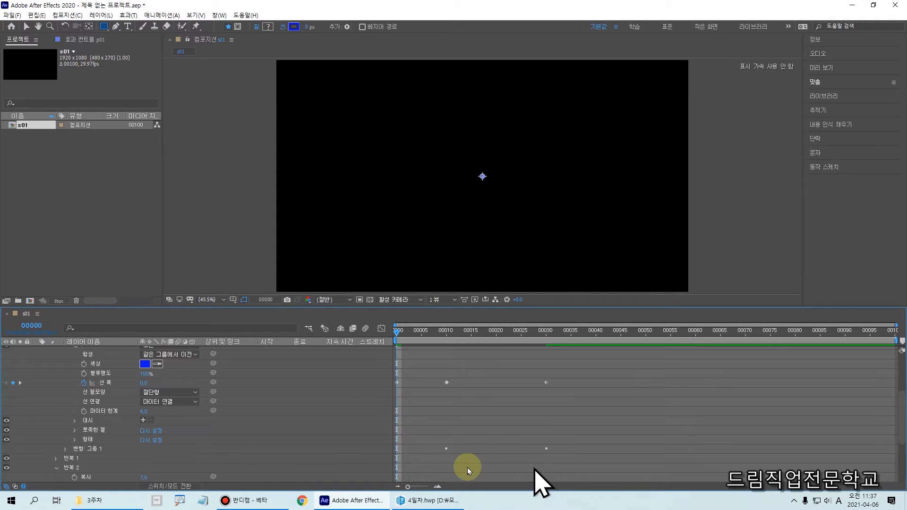
click(71, 450)
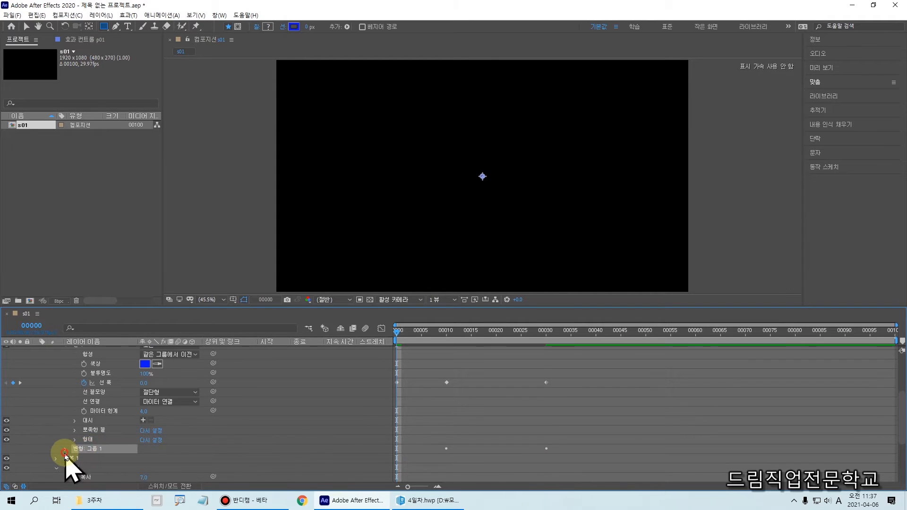
click(66, 450)
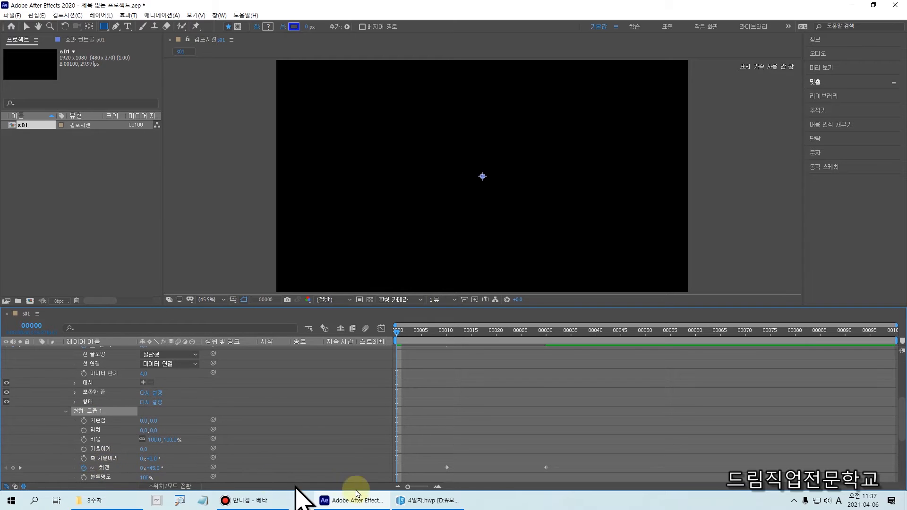
drag(556, 457, 435, 487)
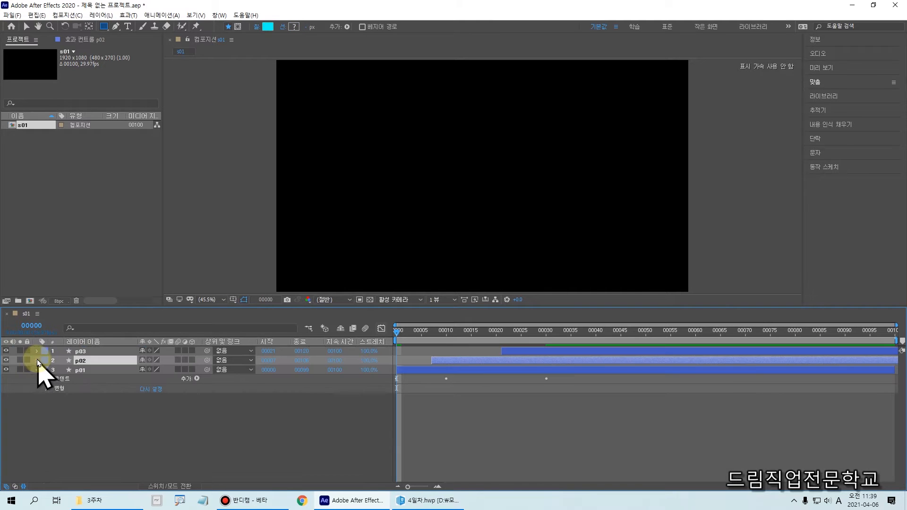
Expand 사각형 패스 1 in layer p02 and apply Easy Ease to its size (크기) keyframes.
click(38, 360)
scroll(62, 395, down, 1)
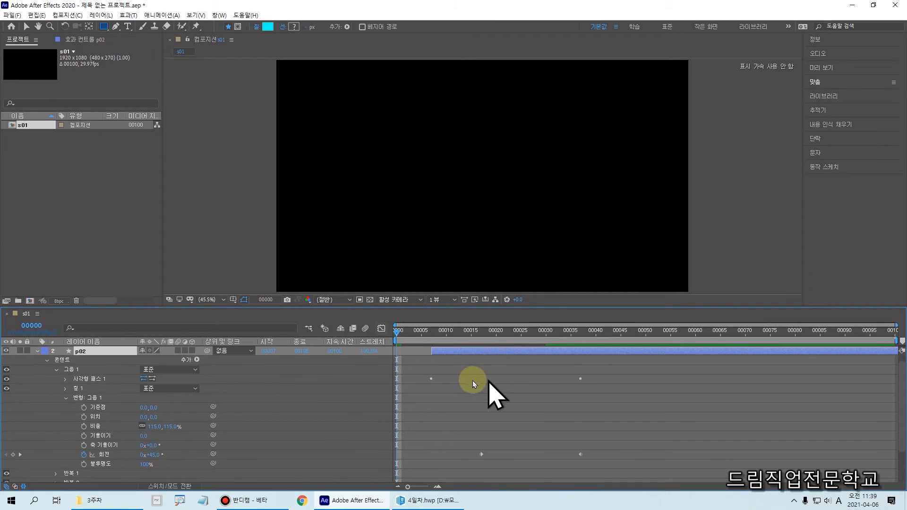
click(89, 381)
click(65, 379)
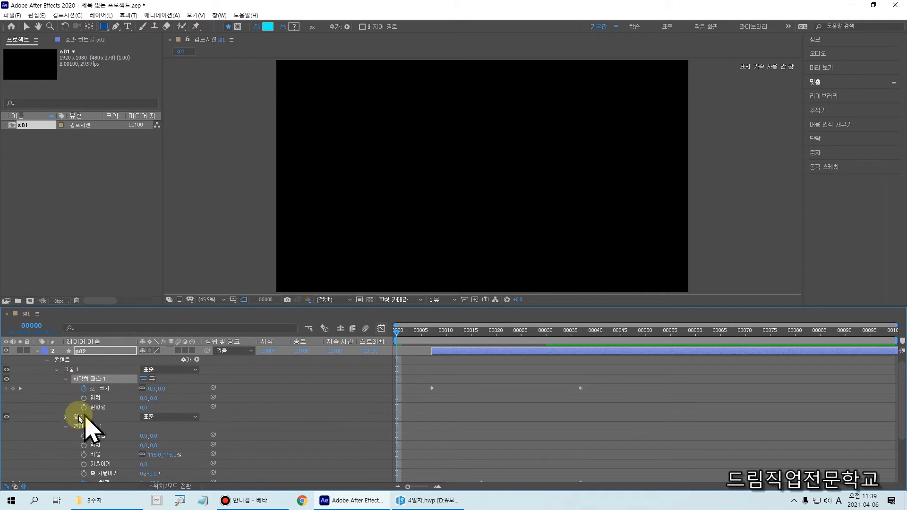
click(104, 388)
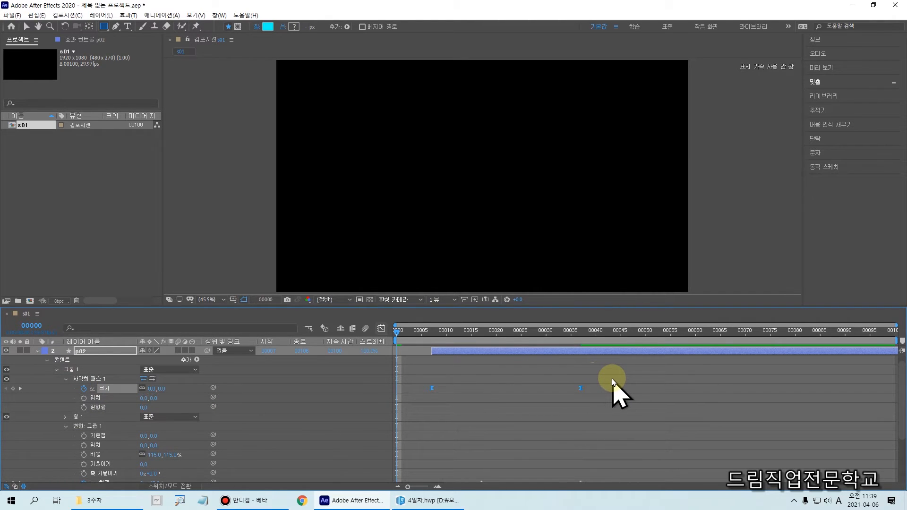
Show only the keyframed properties of layer p02 and select its size and rotation (회전) keyframes for Easy Ease.
click(87, 352)
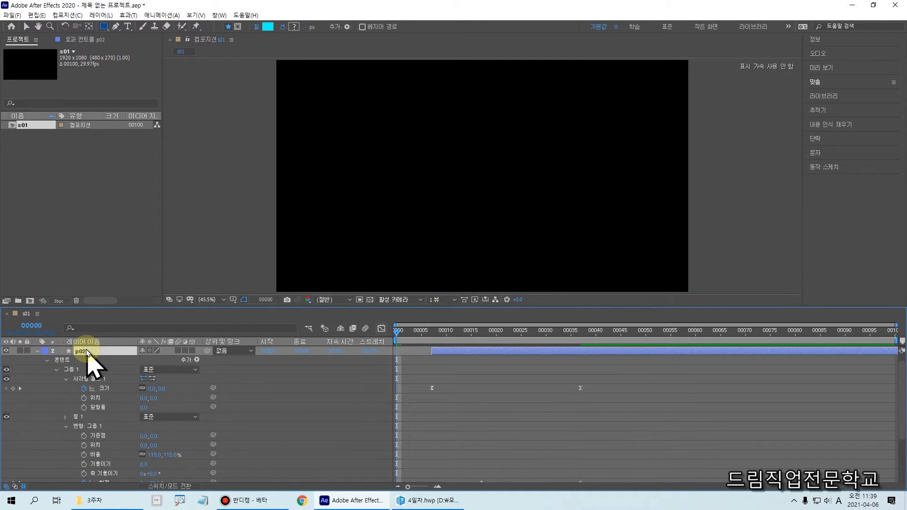
key(u)
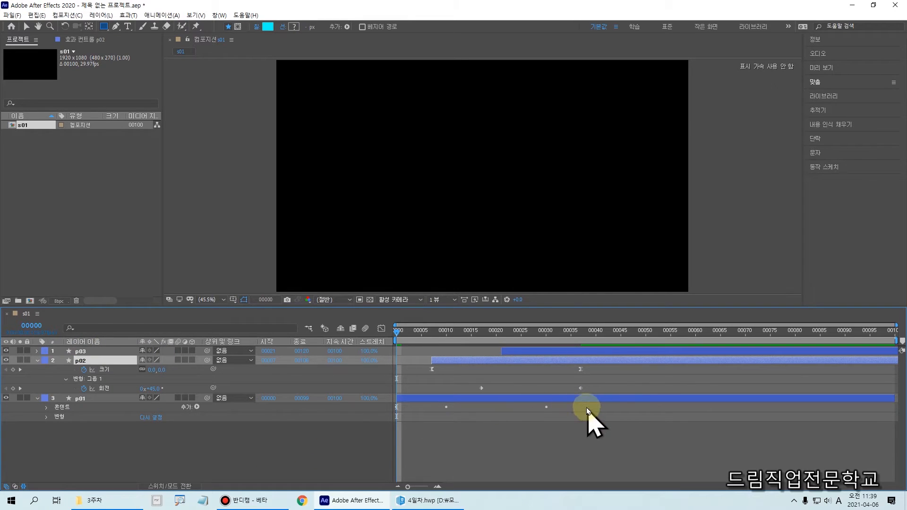
drag(623, 372, 467, 396)
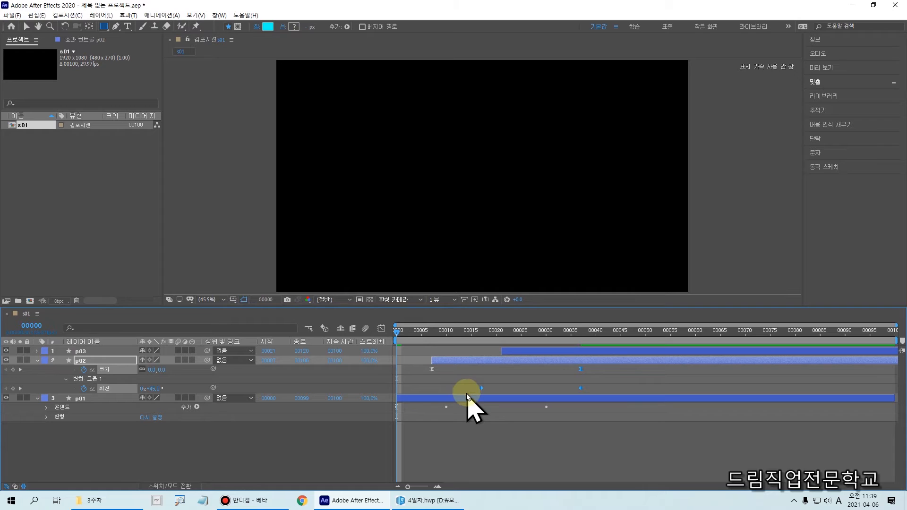
Apply Easy Ease to the size and rotation keyframes of layer p03, and play the animation from frame 0.
click(38, 360)
click(85, 352)
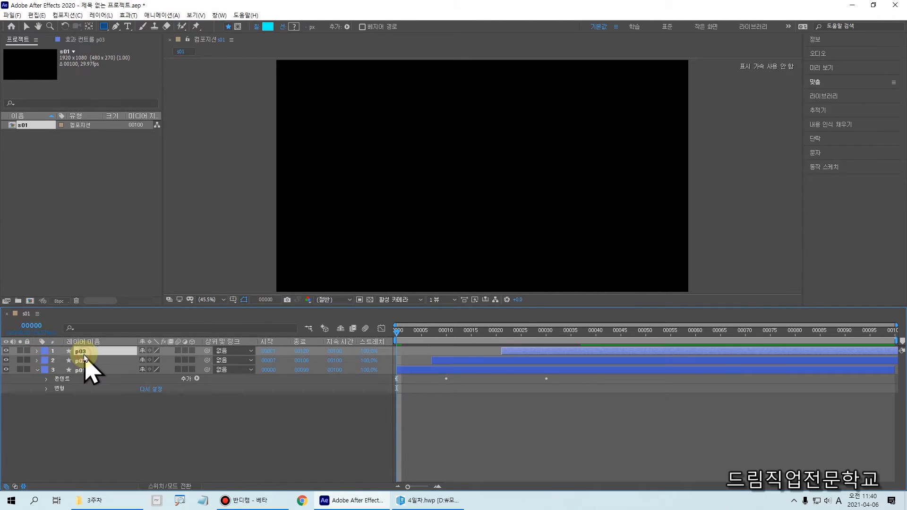
key(u)
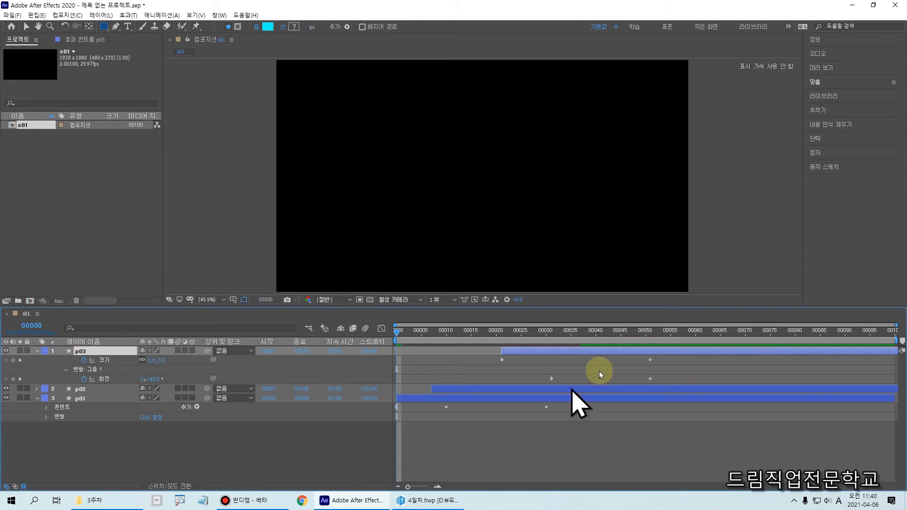
drag(666, 361, 475, 385)
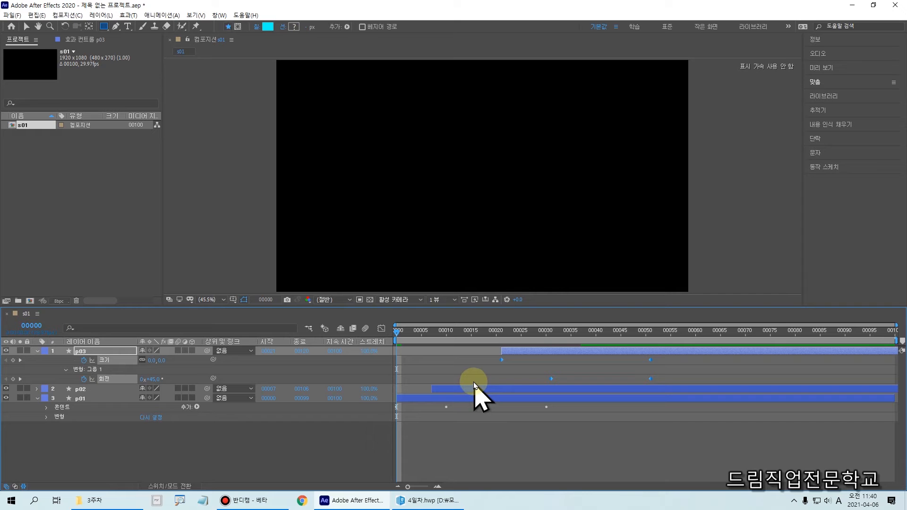
key(u)
drag(501, 331, 385, 333)
key(space)
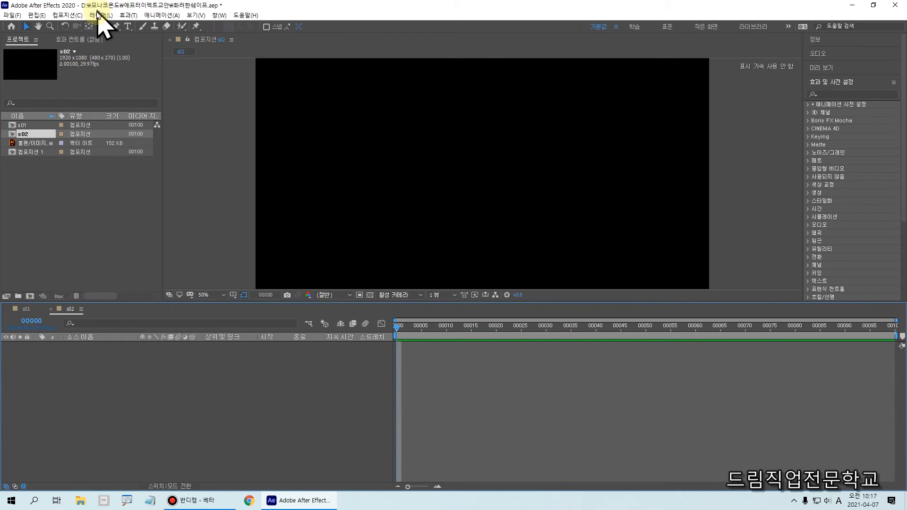
Create a new shape layer (모양 레이어) in composition s02.
click(98, 15)
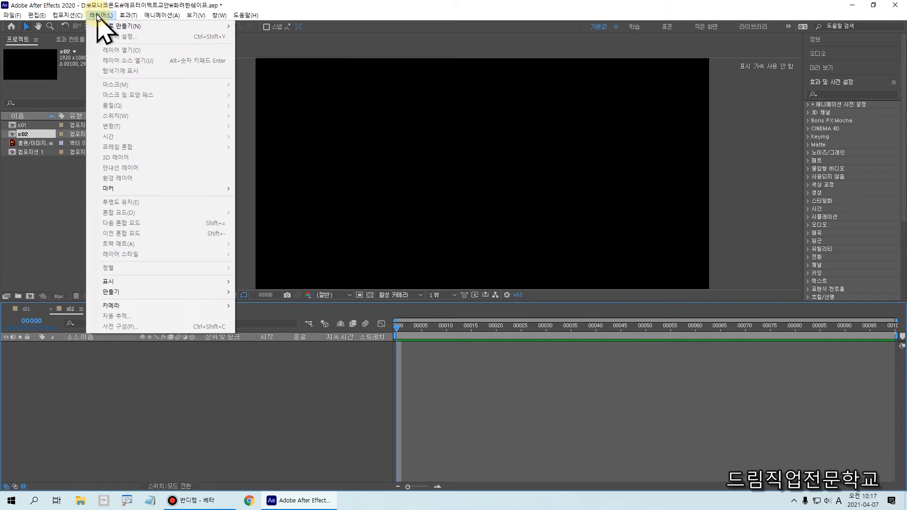
click(109, 28)
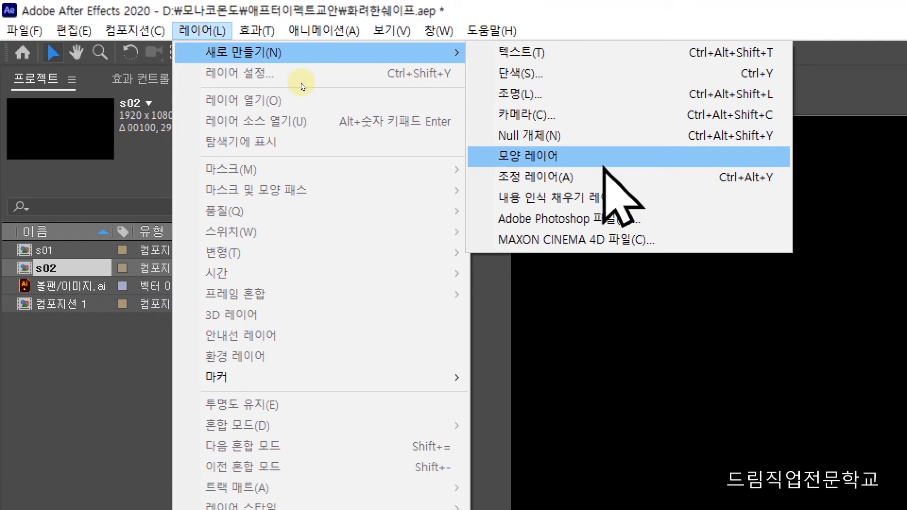
click(604, 163)
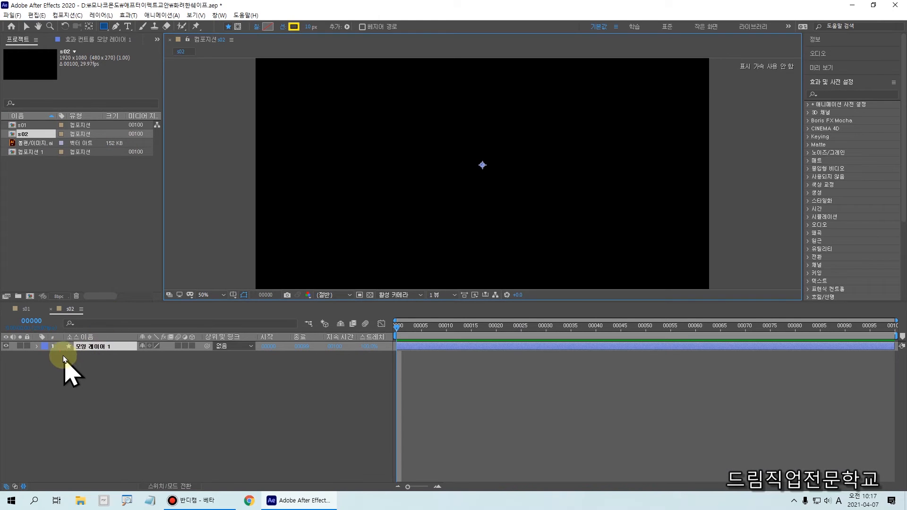
Rename the new shape layer in composition s02 as p01.
drag(3, 324, 230, 363)
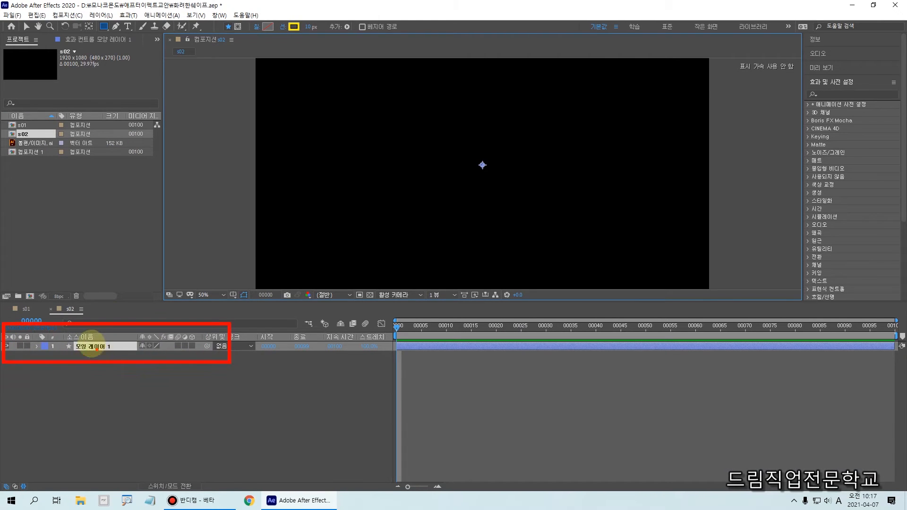
mouse_move(85, 337)
mouse_down()
mouse_move(98, 353)
mouse_move(114, 335)
mouse_up()
key(Escape)
click(109, 392)
click(102, 350)
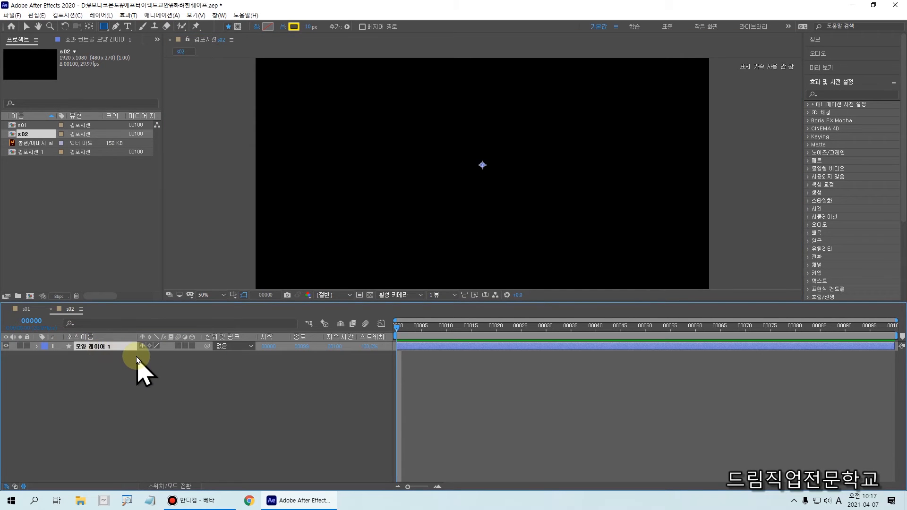
key(Return)
text(pl)
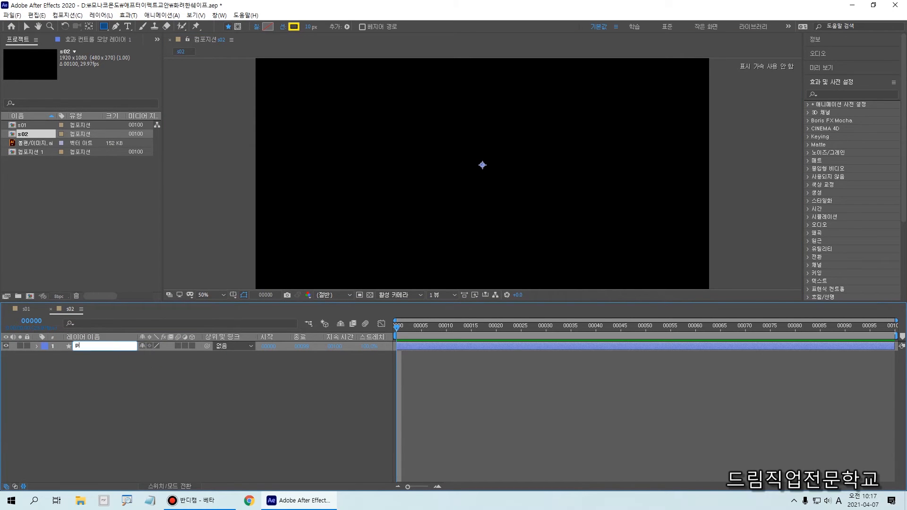
text(1)
key(Return)
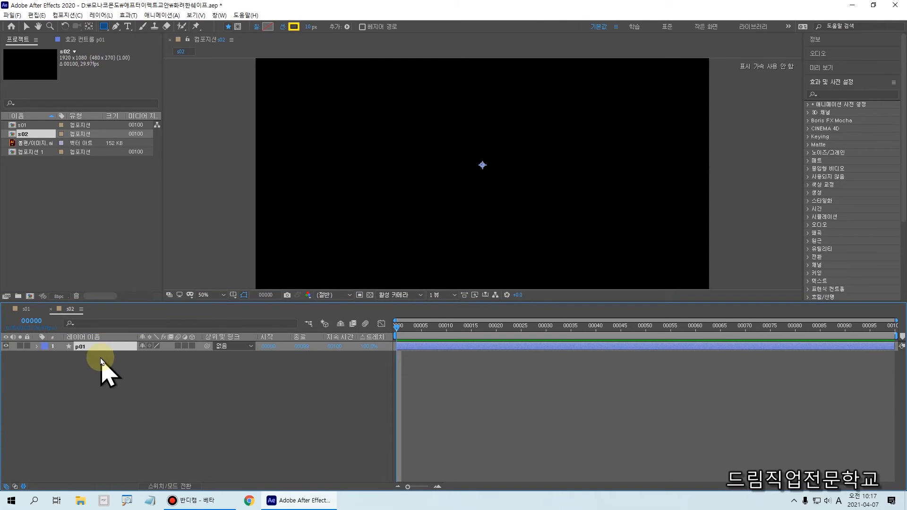
Add a rectangle (사각형) path to the contents (콘텐트) of layer p01 and expand its properties.
click(100, 362)
click(89, 347)
click(37, 347)
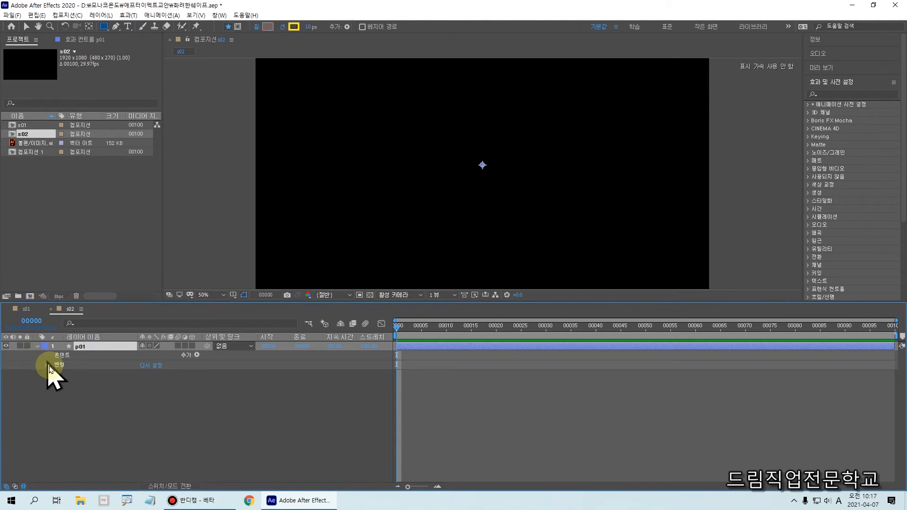
click(65, 359)
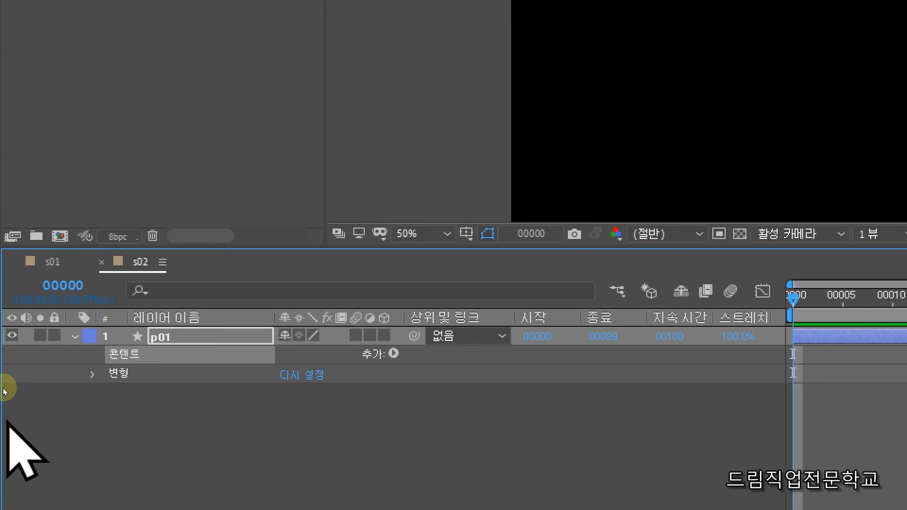
click(4, 389)
click(63, 356)
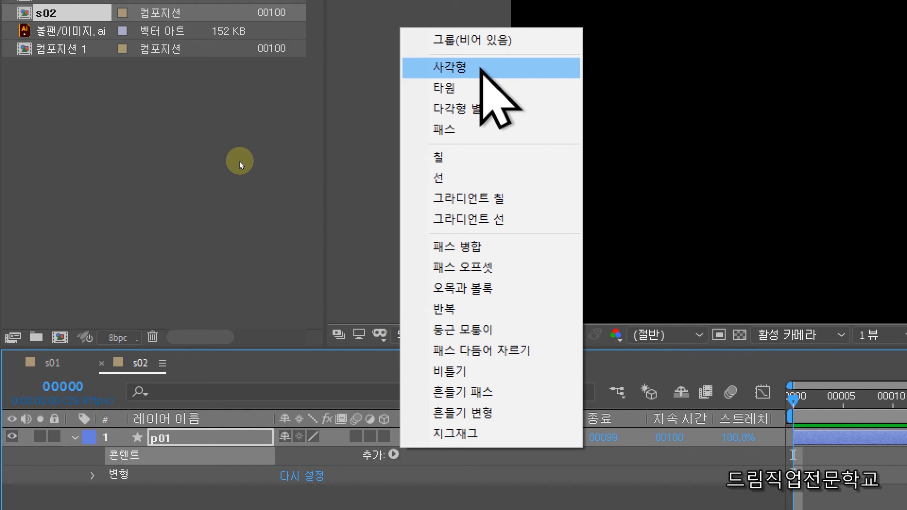
click(480, 69)
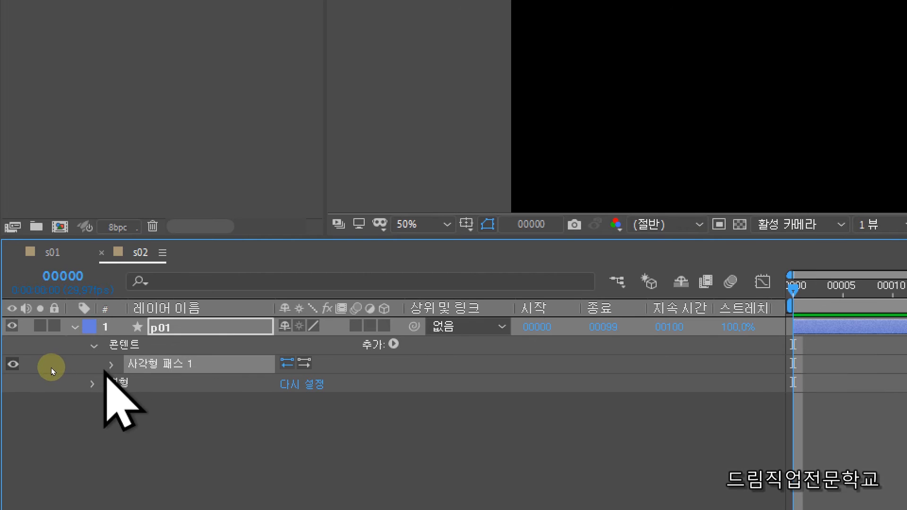
click(112, 365)
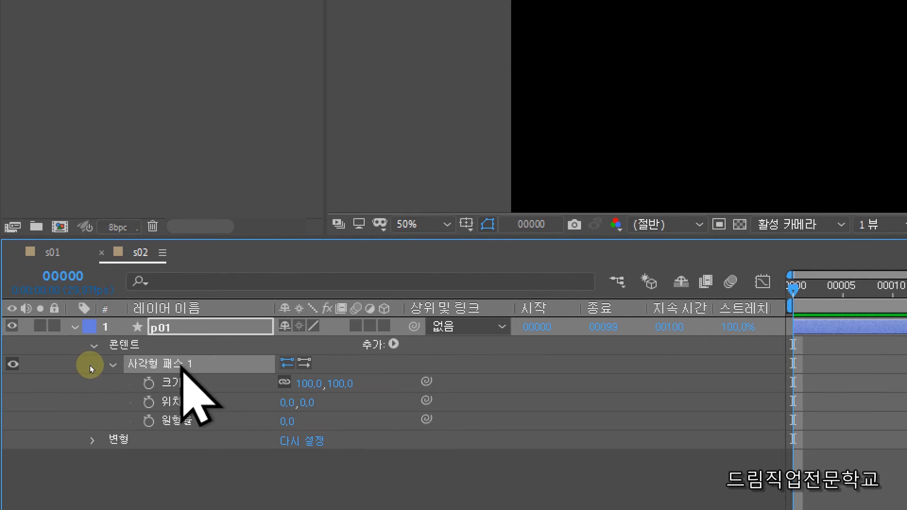
Add a fill (칠) to the contents (콘텐트) of layer p01, at the same level as the rectangle path.
click(64, 355)
drag(97, 312, 212, 358)
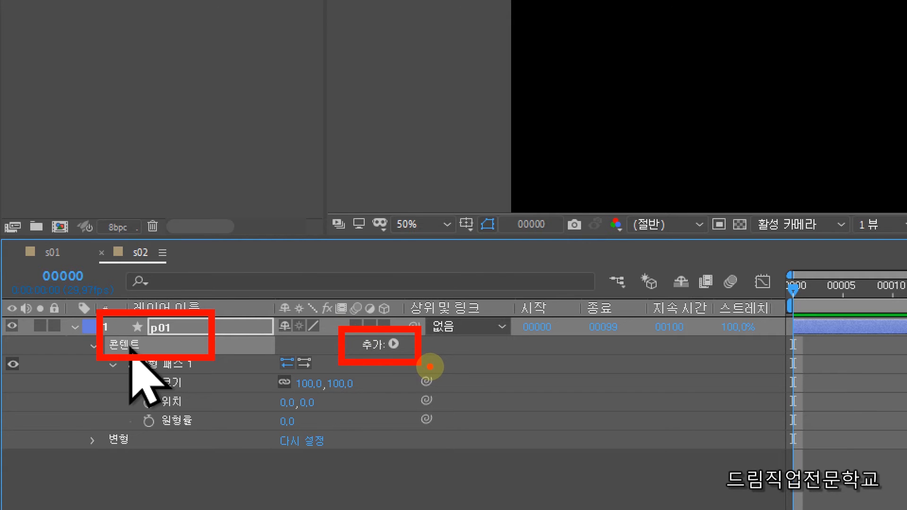
click(393, 344)
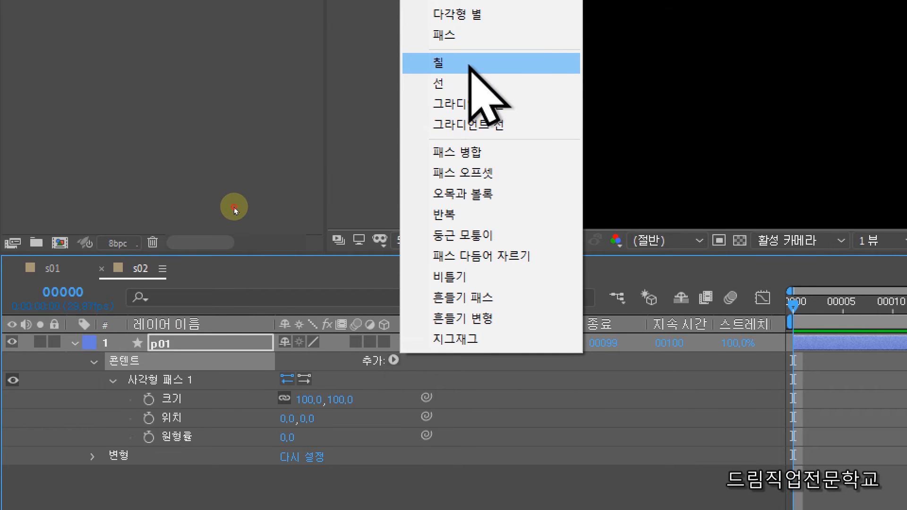
click(470, 66)
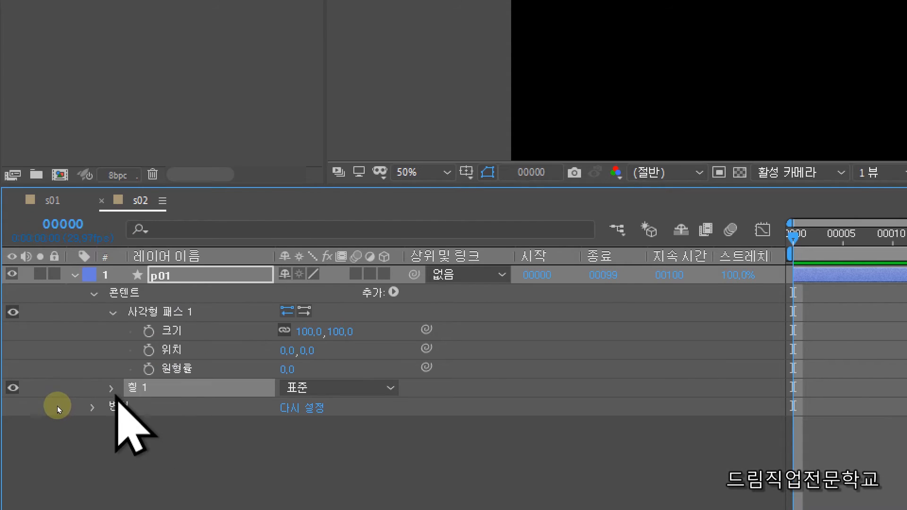
Expand the fill (칠 1) of layer p01 and set its colour (색상) to light orange F5AF55.
click(111, 388)
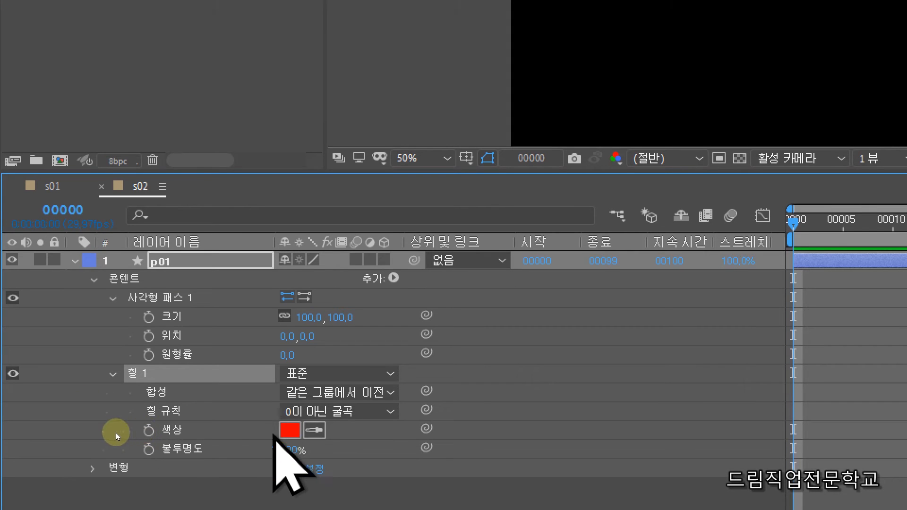
click(292, 431)
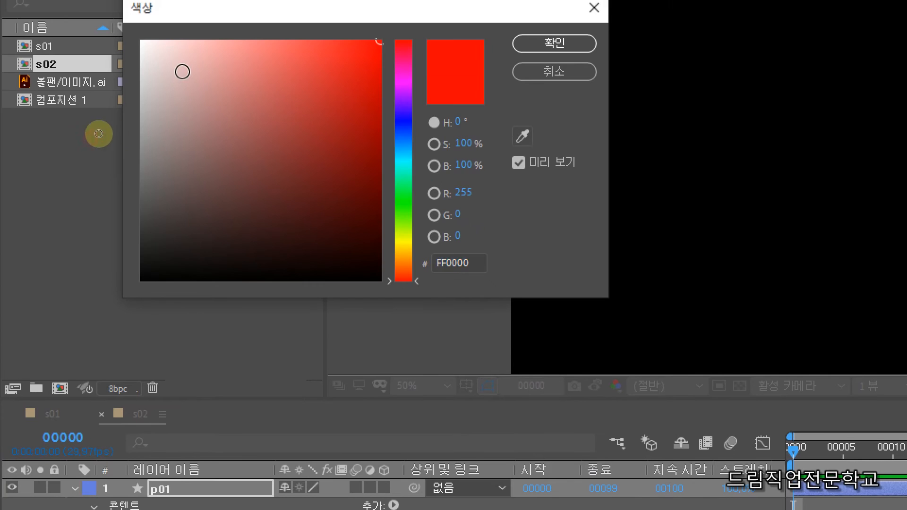
mouse_move(183, 72)
mouse_down()
mouse_move(251, 114)
mouse_move(235, 122)
mouse_move(232, 95)
mouse_up()
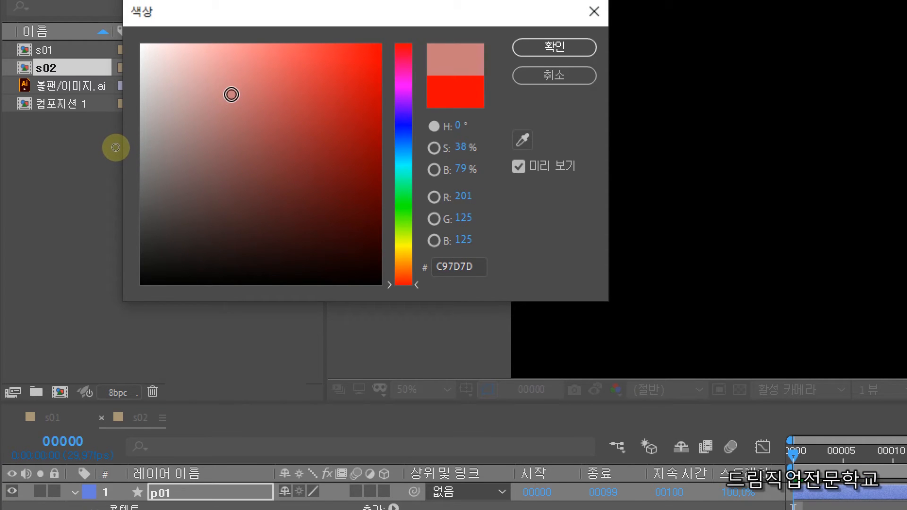
click(402, 169)
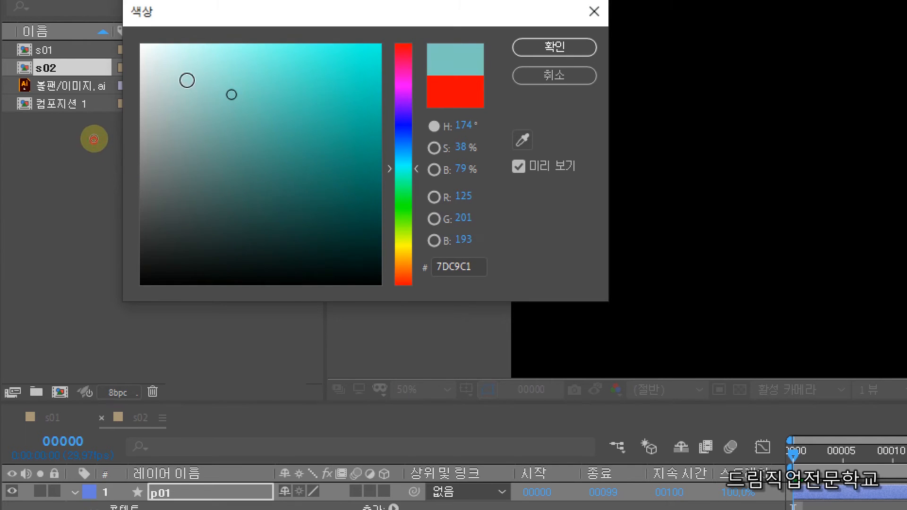
drag(187, 80, 193, 56)
drag(403, 168, 407, 264)
mouse_move(191, 83)
mouse_down()
mouse_move(222, 69)
mouse_move(290, 63)
mouse_up()
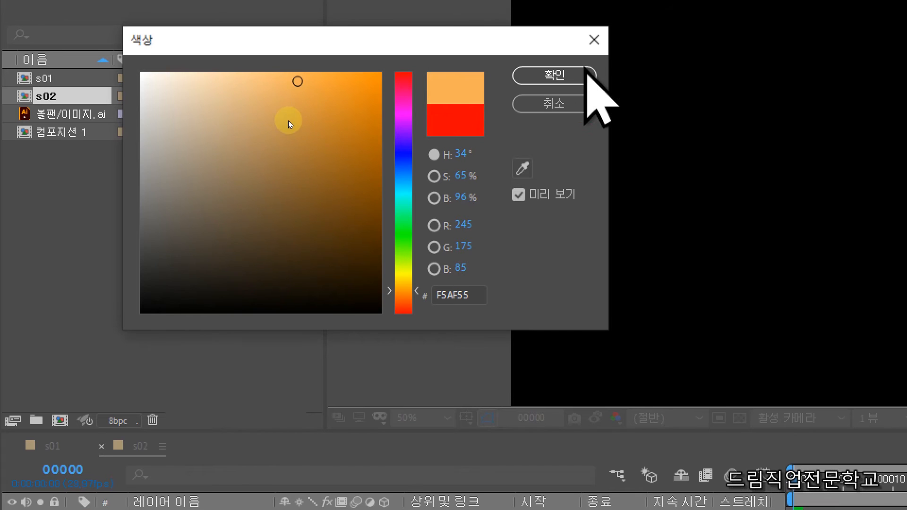
click(580, 68)
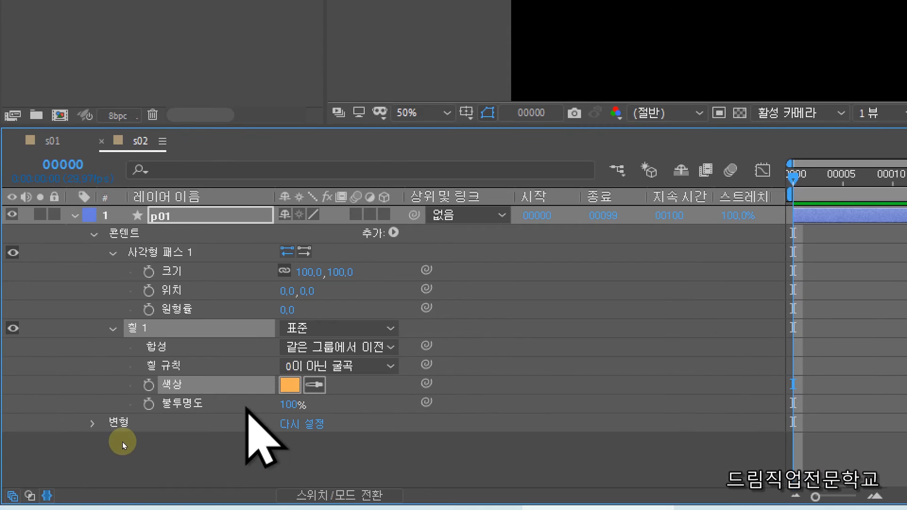
key(ctrl+2)
mouse_move(114, 317)
mouse_down()
mouse_move(178, 346)
mouse_move(245, 344)
mouse_up()
drag(132, 372, 344, 402)
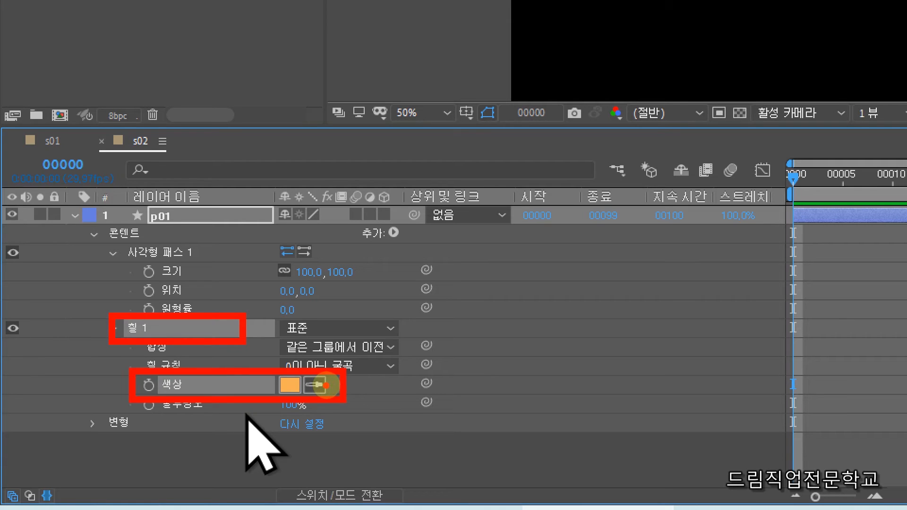
key(Escape)
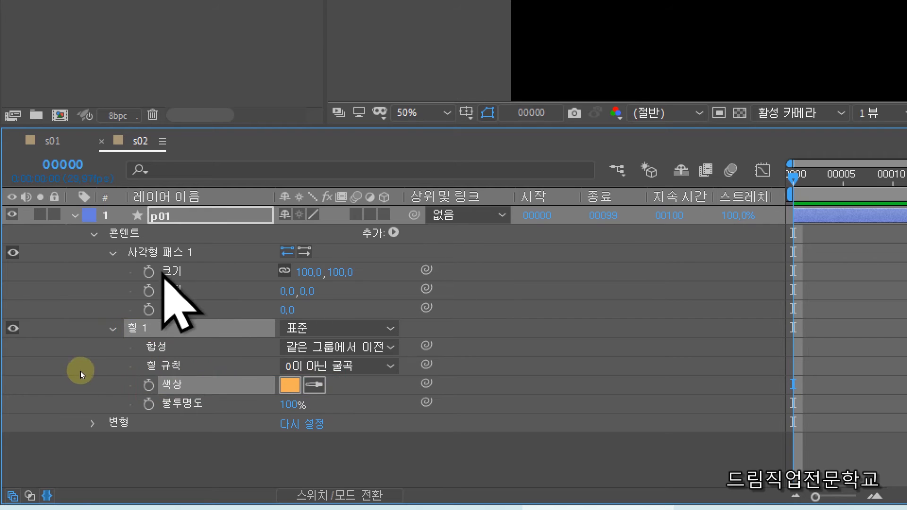
click(163, 258)
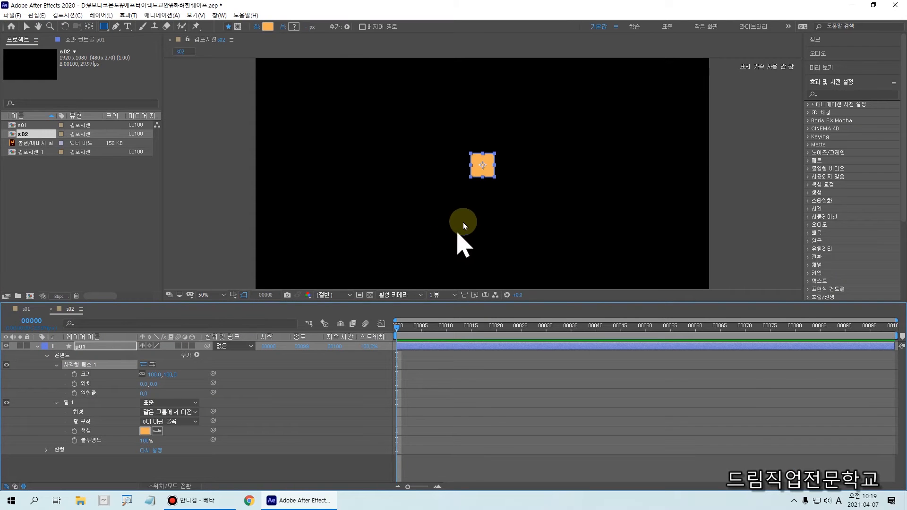
drag(448, 131, 515, 200)
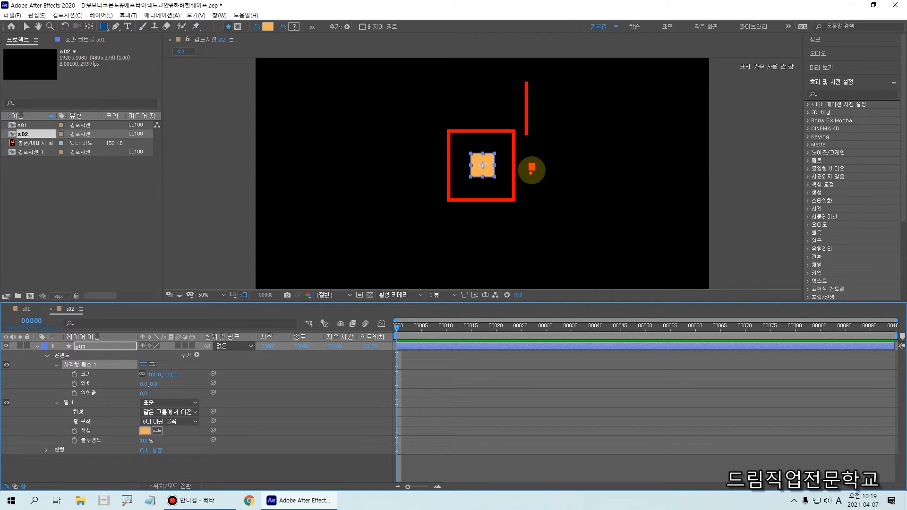
drag(531, 169, 533, 143)
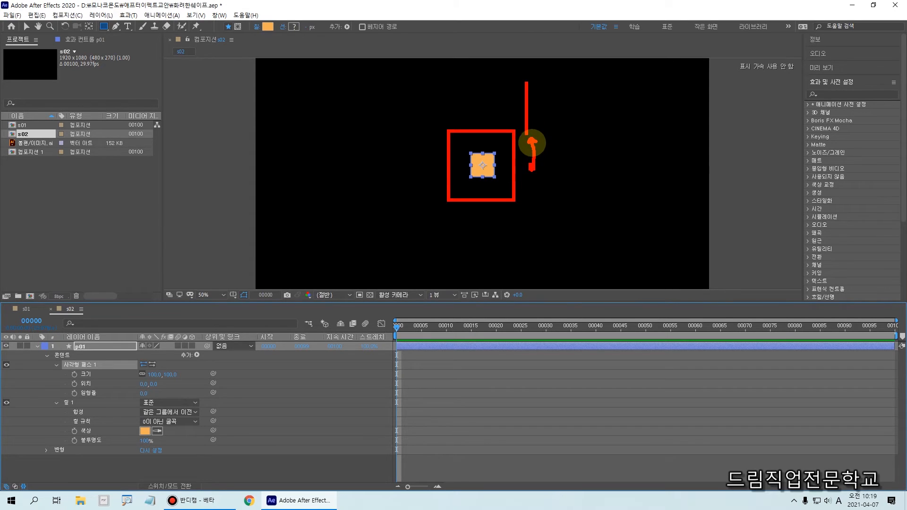
key(Escape)
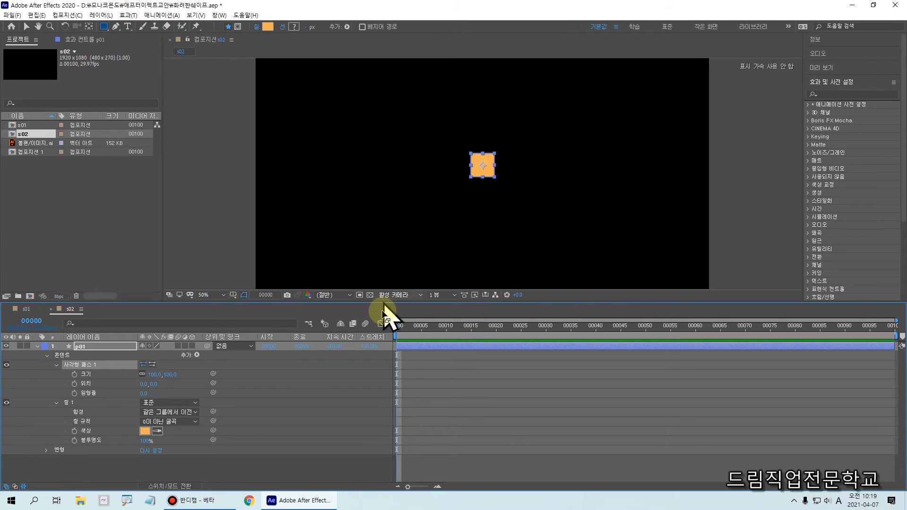
drag(396, 327, 407, 331)
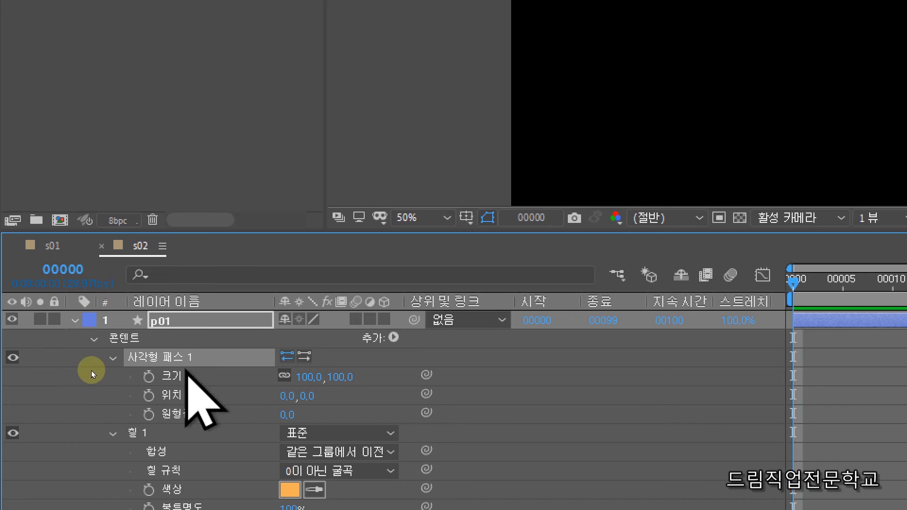
Enable keyframing for the rectangle path's size (크기) at frame 0 and set the size to 20, 20.
click(149, 377)
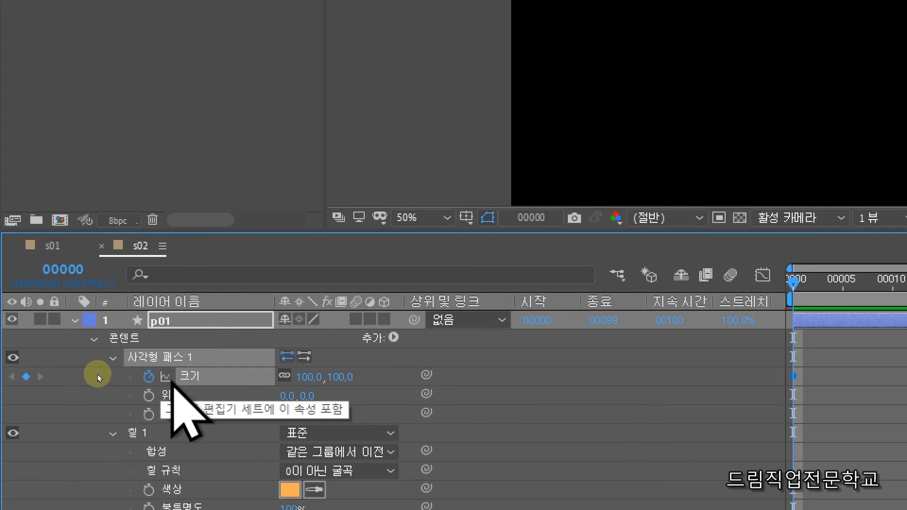
click(307, 377)
text(20)
key(Return)
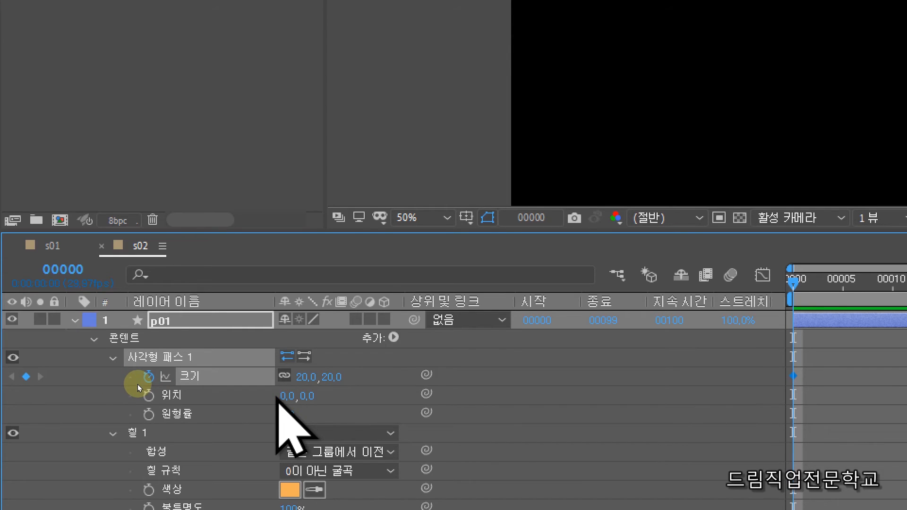
mouse_move(271, 362)
mouse_down()
mouse_move(315, 388)
mouse_move(367, 390)
mouse_up()
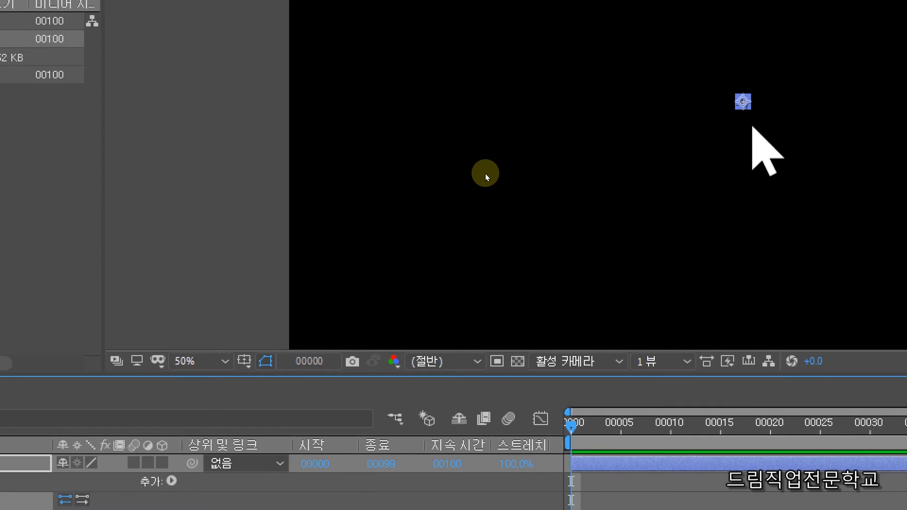
click(735, 94)
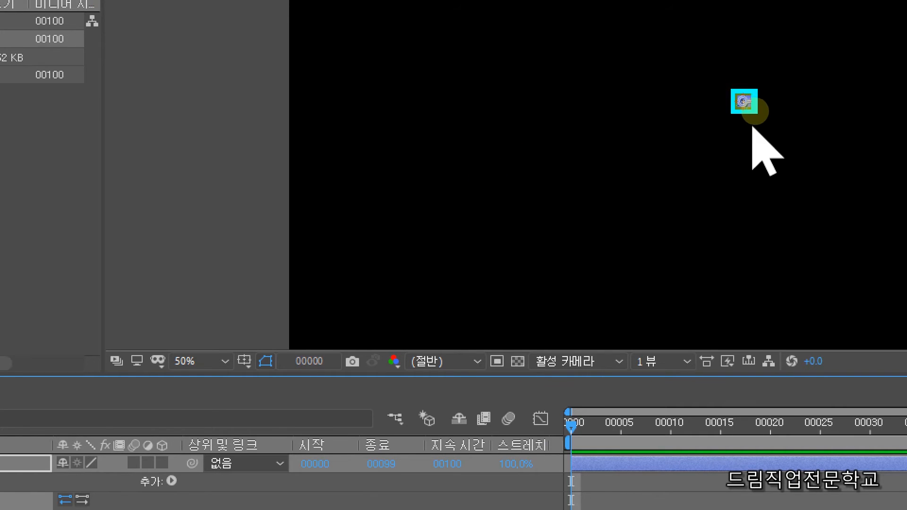
click(754, 167)
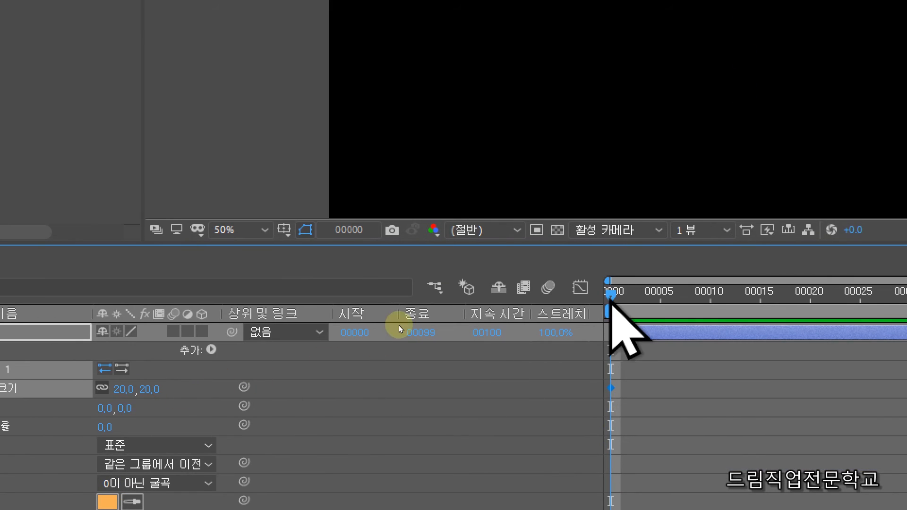
Move the current time of composition s02 to frame 20.
drag(611, 299, 712, 327)
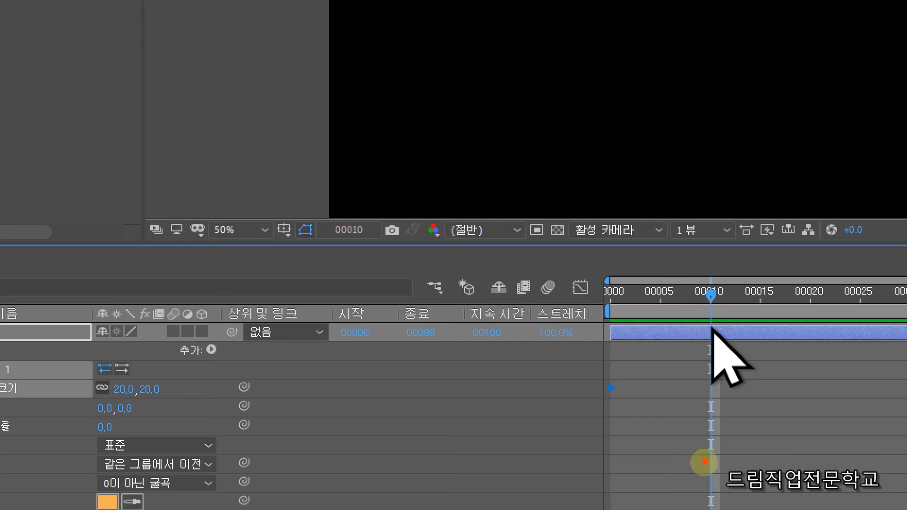
mouse_move(718, 465)
mouse_down()
mouse_move(707, 411)
mouse_move(704, 281)
mouse_up()
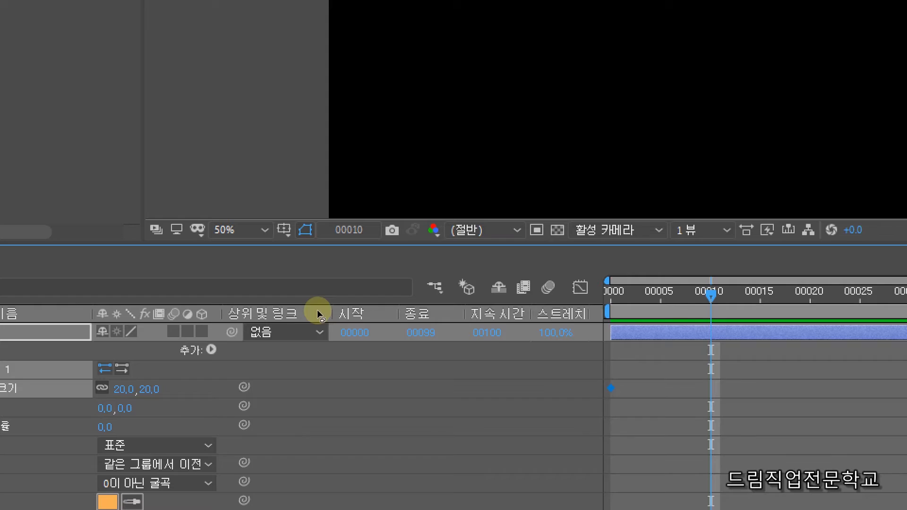
click(443, 327)
key(Page_Up)
drag(708, 298, 810, 314)
mouse_move(793, 279)
mouse_down()
mouse_move(793, 441)
mouse_move(784, 447)
mouse_up()
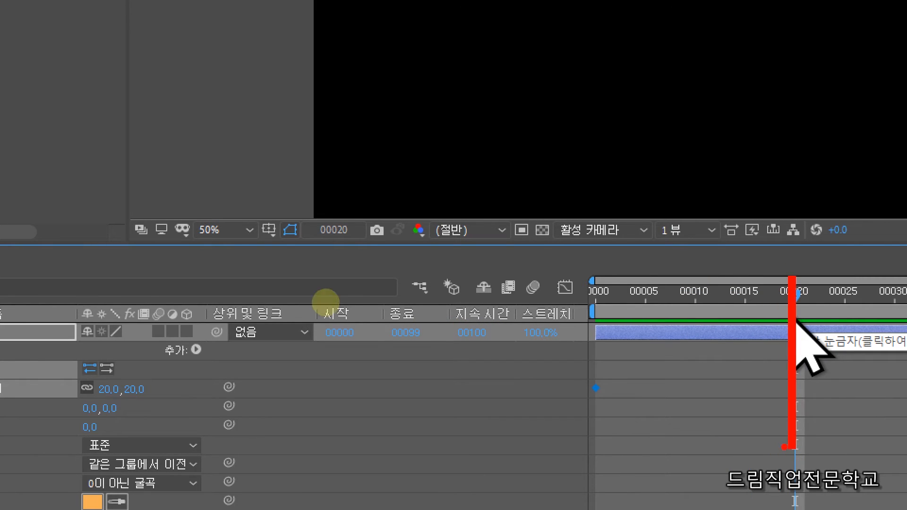
key(Escape)
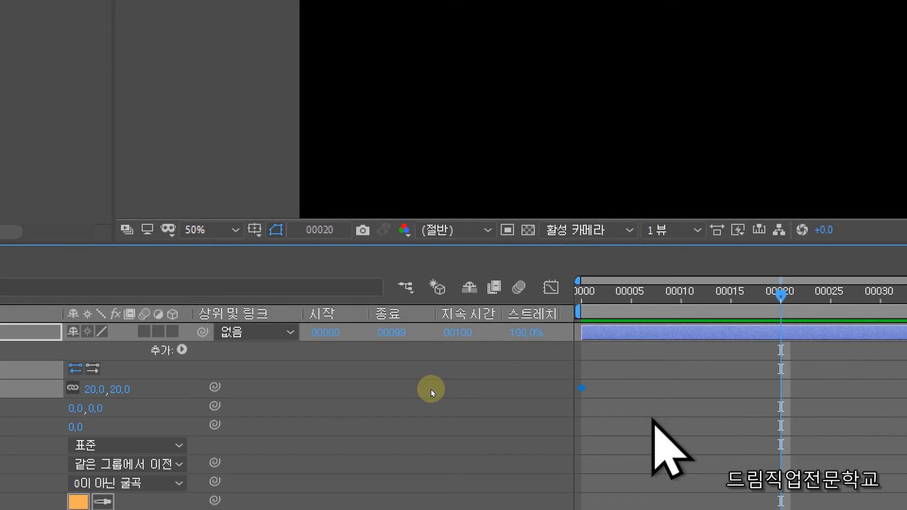
key(ctrl+2)
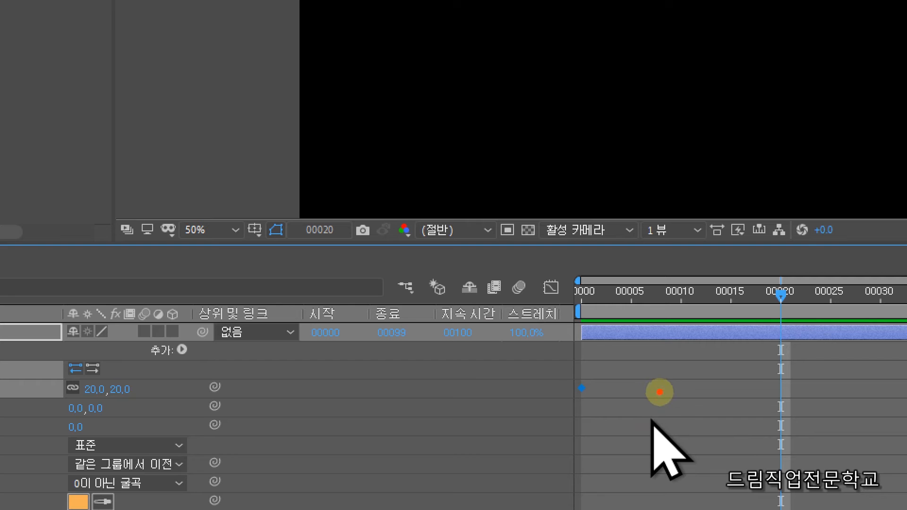
key(Escape)
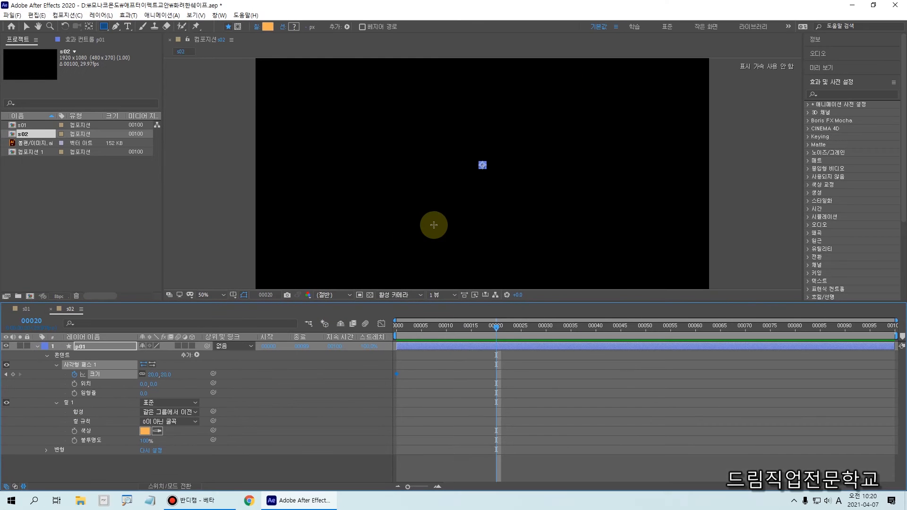
key(ctrl+2)
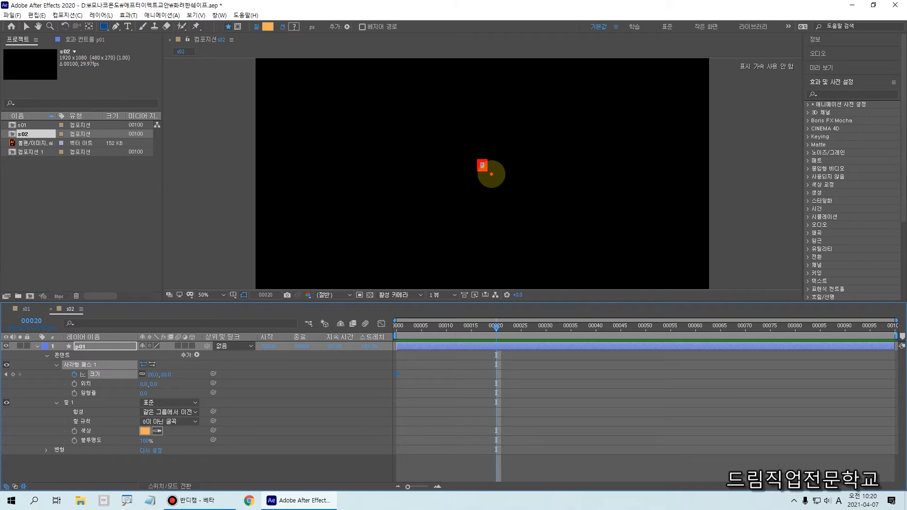
drag(483, 62, 483, 82)
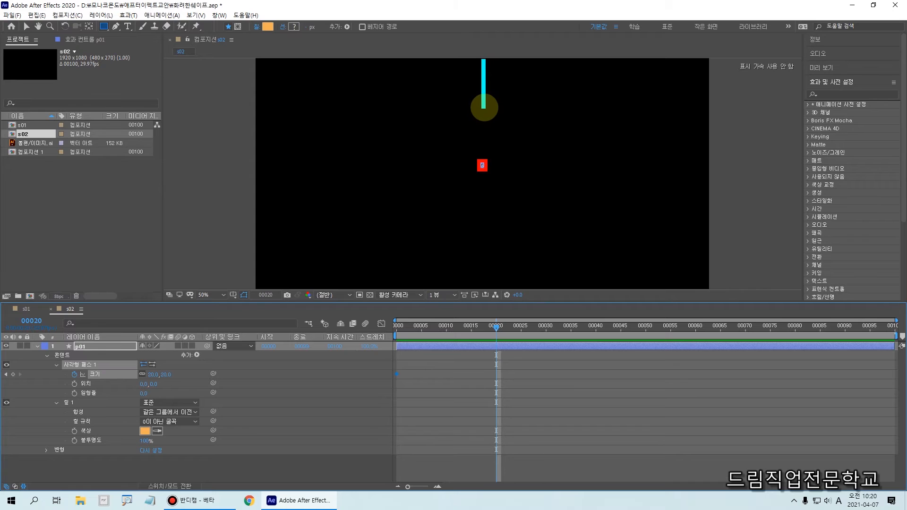
drag(485, 107, 483, 108)
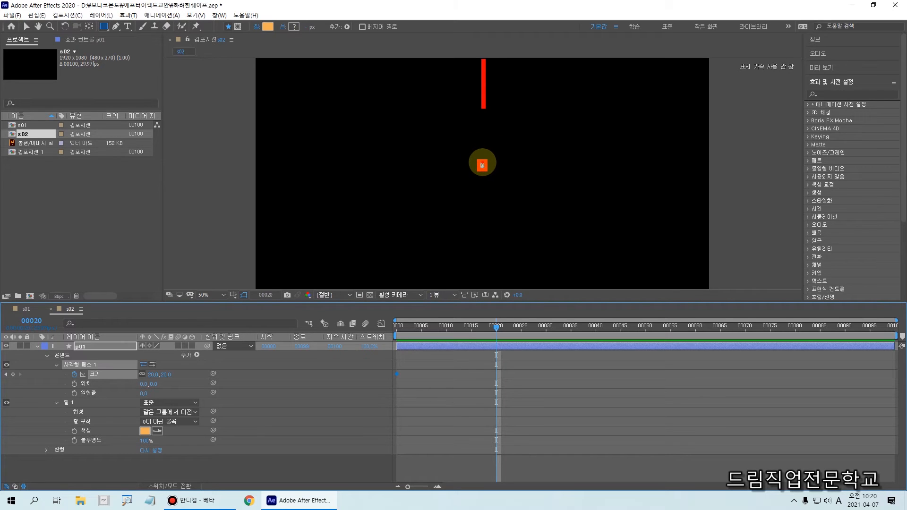
drag(483, 164, 481, 114)
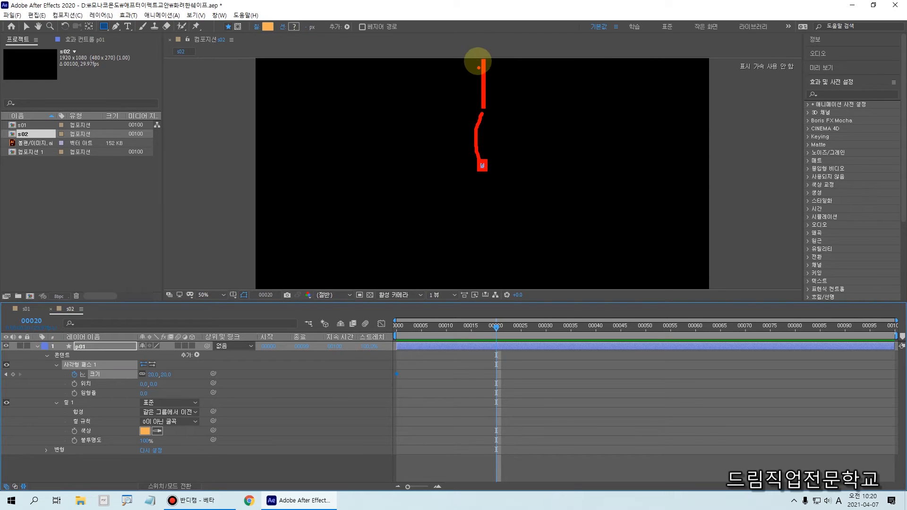
drag(475, 52, 494, 117)
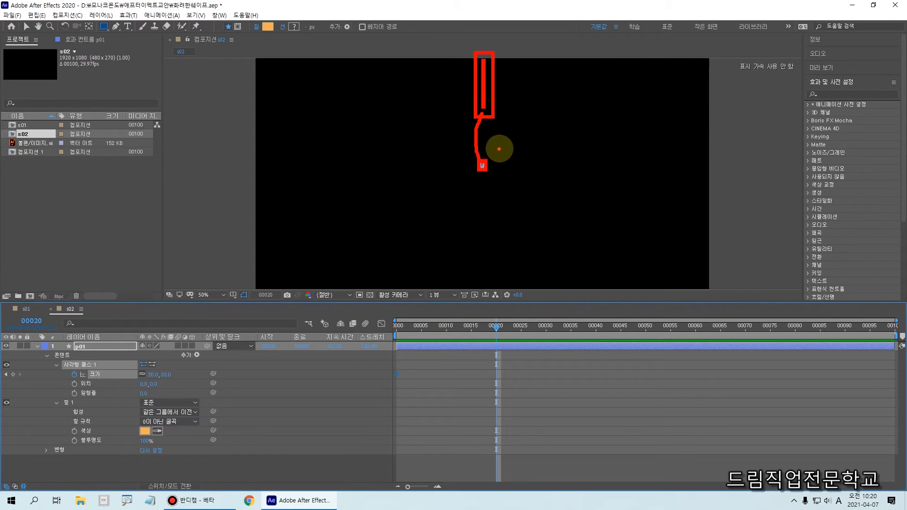
key(Escape)
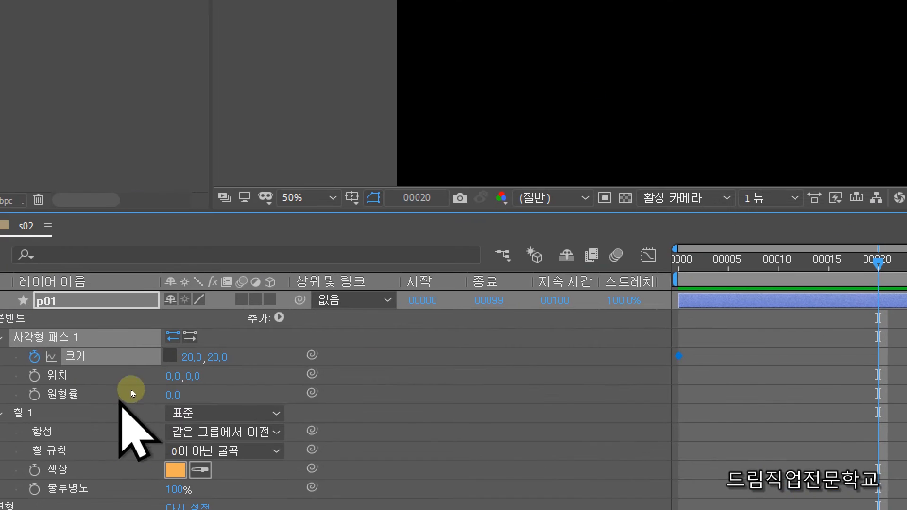
Keyframe the rectangle path's size (크기) at frame 20 with a width of 0 and a height of 200.
click(152, 375)
text(0)
key(Return)
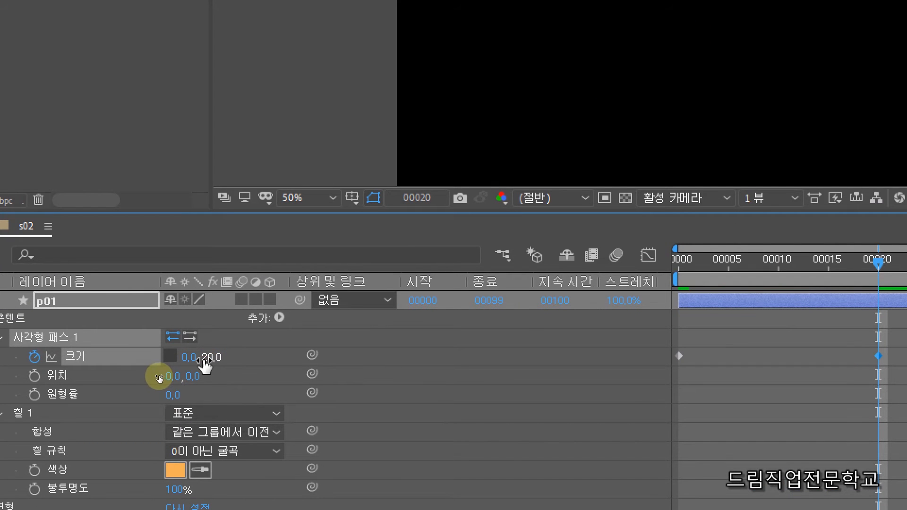
click(210, 358)
text(200)
key(Return)
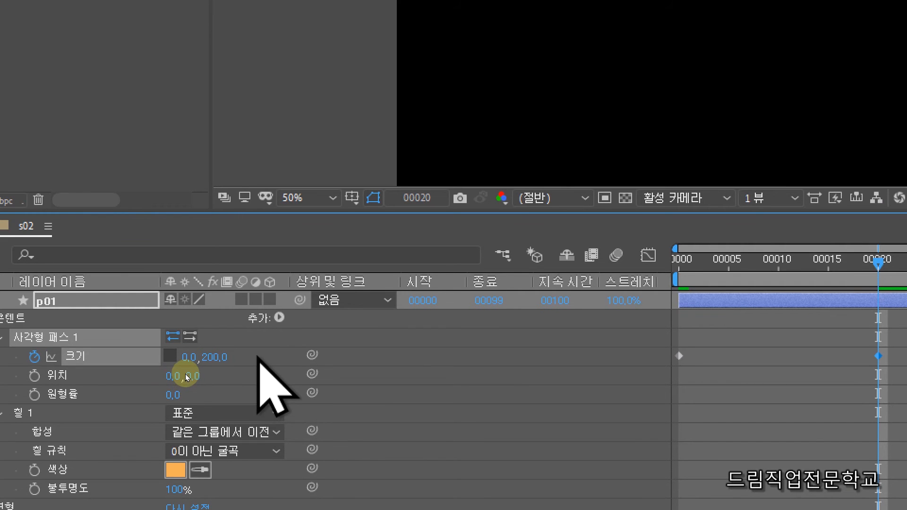
Scrub the timeline between frames 0 and 20 to check the size animation of the p01 rectangle path.
drag(168, 354, 245, 371)
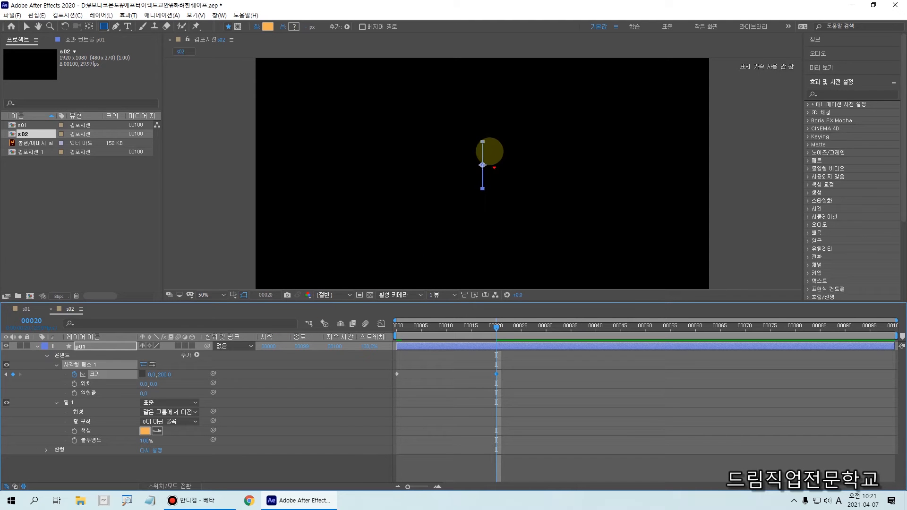
drag(483, 137, 482, 190)
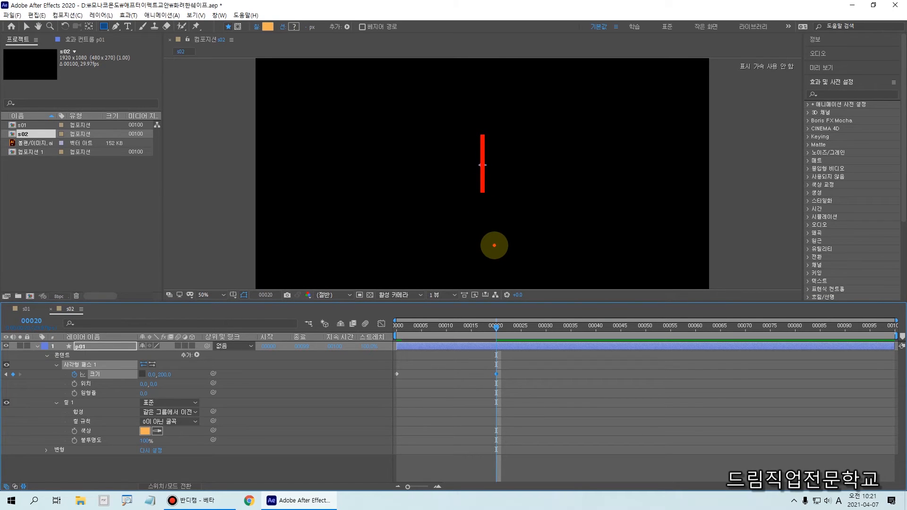
mouse_move(495, 328)
mouse_down()
mouse_move(398, 342)
mouse_move(495, 336)
mouse_move(371, 343)
mouse_move(511, 339)
mouse_move(374, 334)
mouse_move(484, 317)
mouse_move(355, 329)
mouse_up()
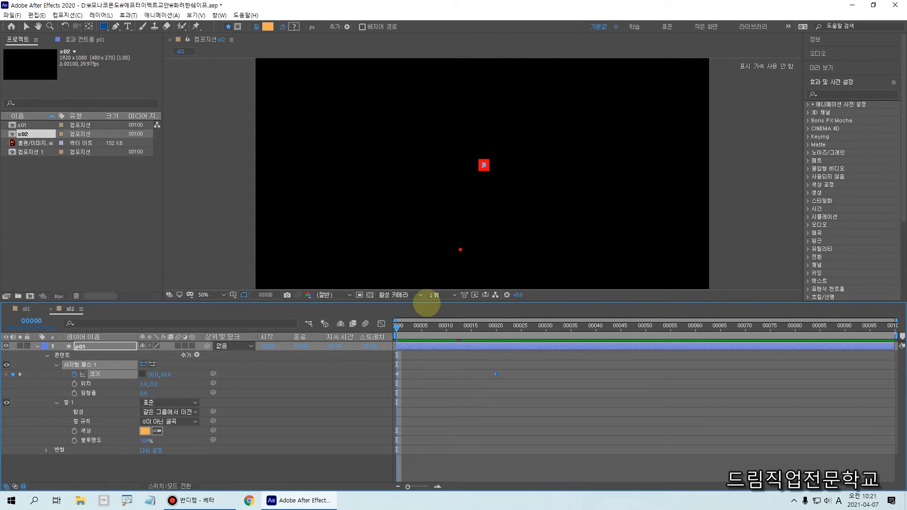
drag(401, 335, 500, 339)
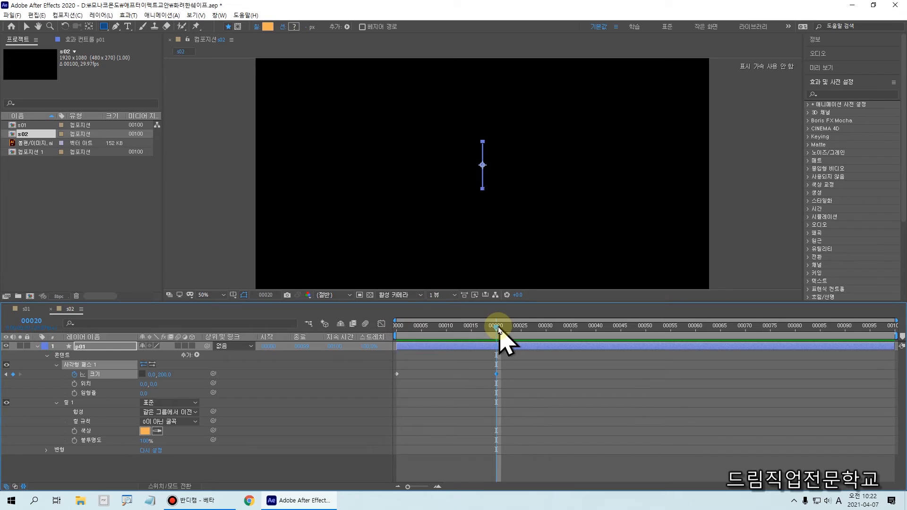
Return to frame 0 and start keyframing the rectangle path's Position (위치) at 0, 0.
drag(496, 329, 304, 344)
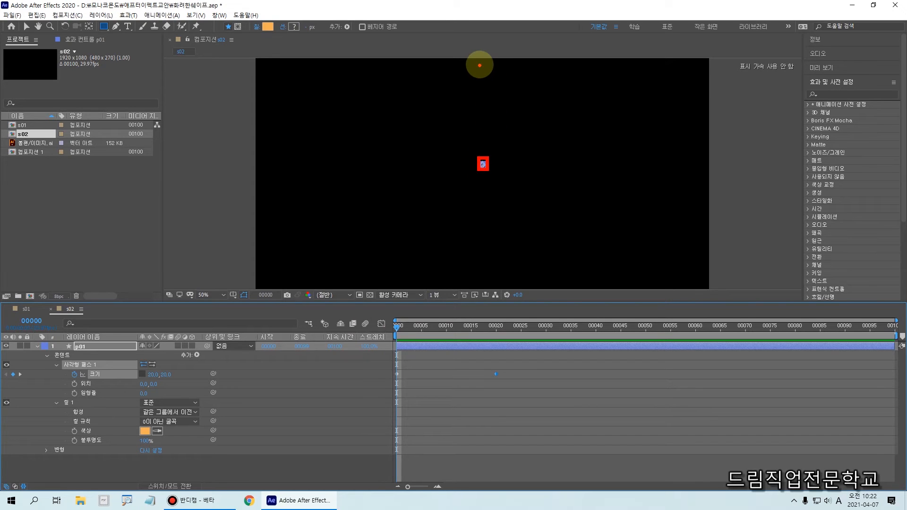
drag(481, 61, 480, 103)
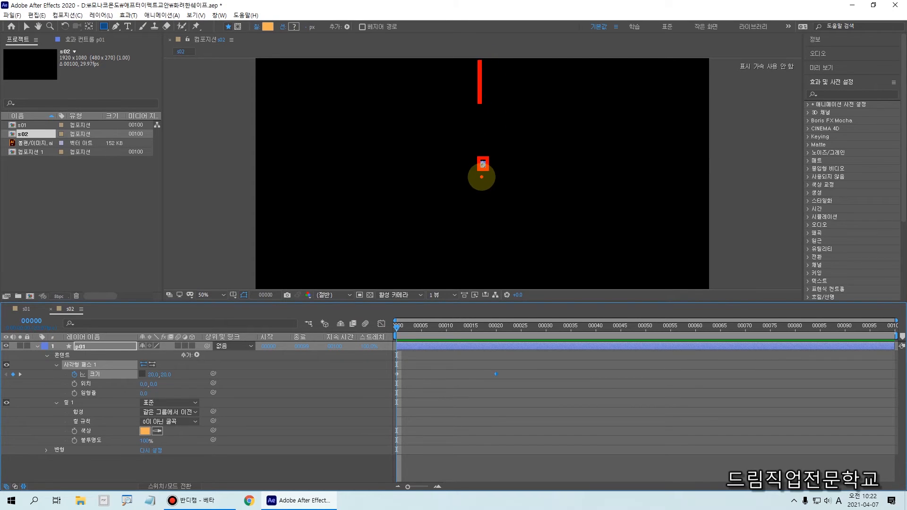
drag(483, 163, 482, 81)
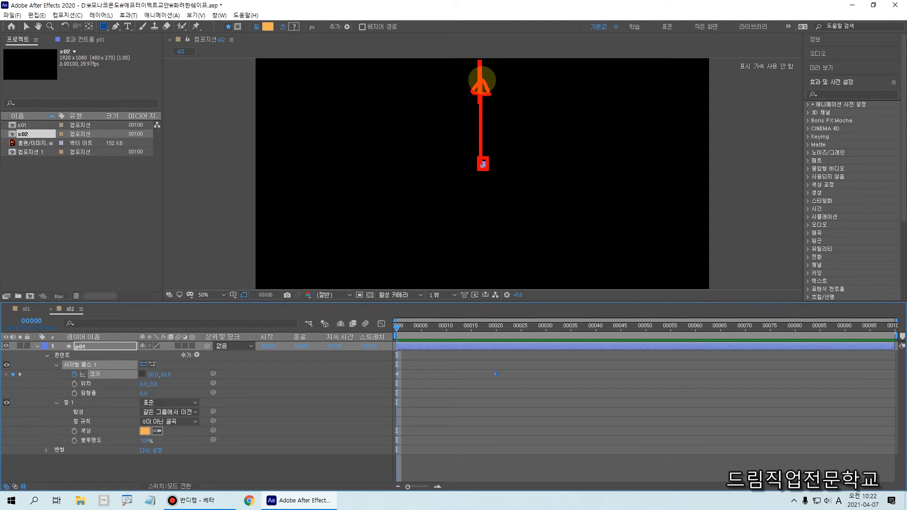
key(Escape)
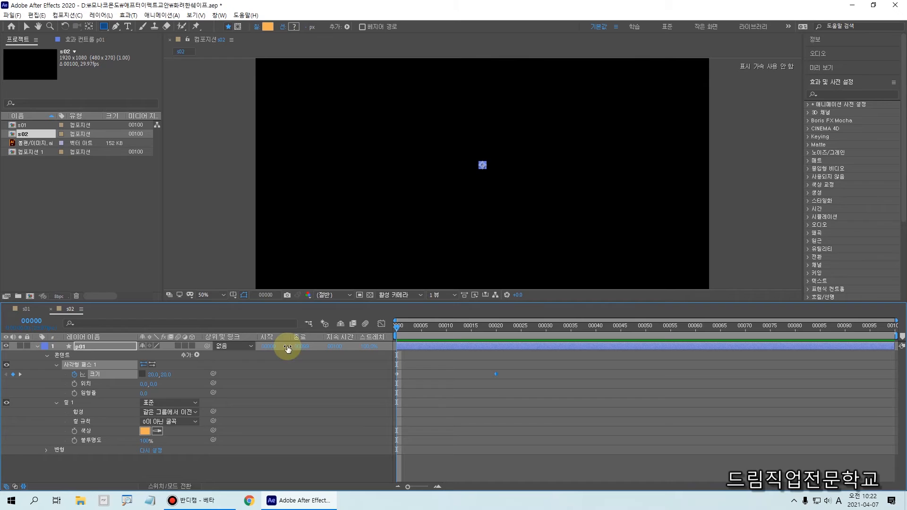
click(74, 384)
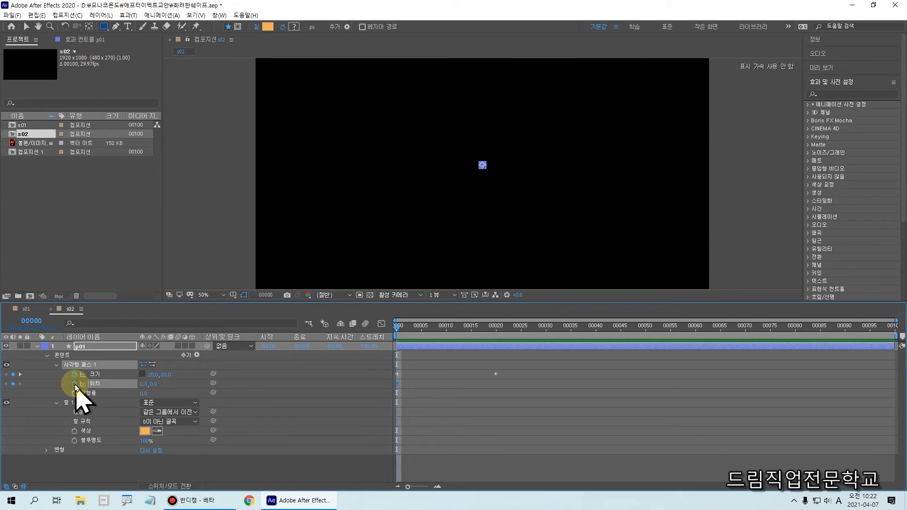
drag(68, 372, 183, 396)
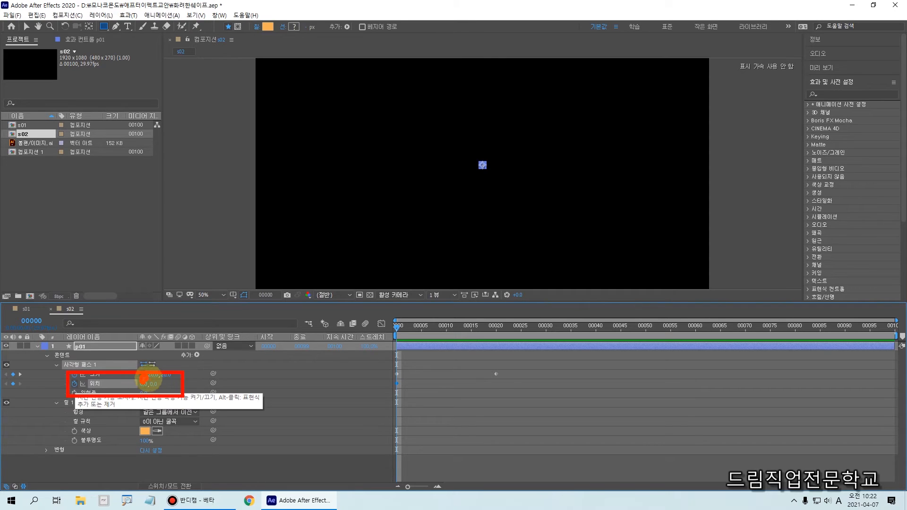
key(Escape)
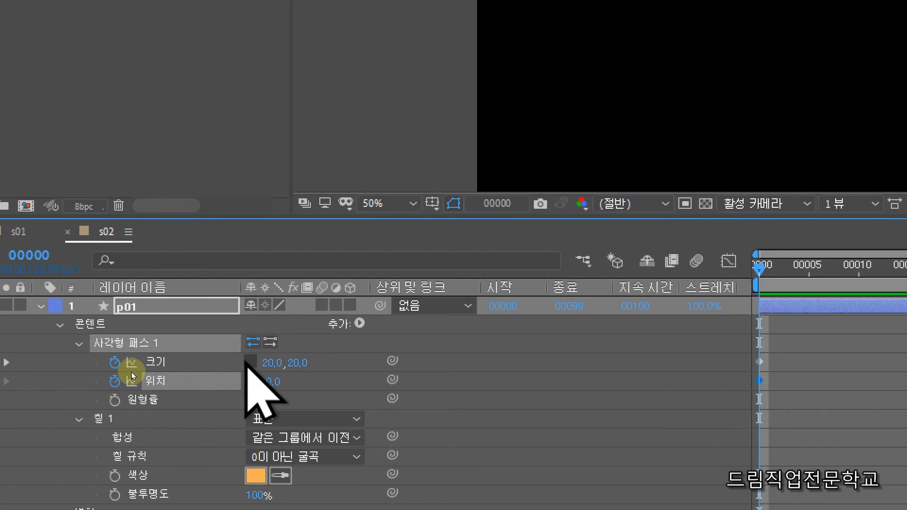
key(ctrl+2)
drag(227, 372, 308, 391)
drag(764, 256, 751, 465)
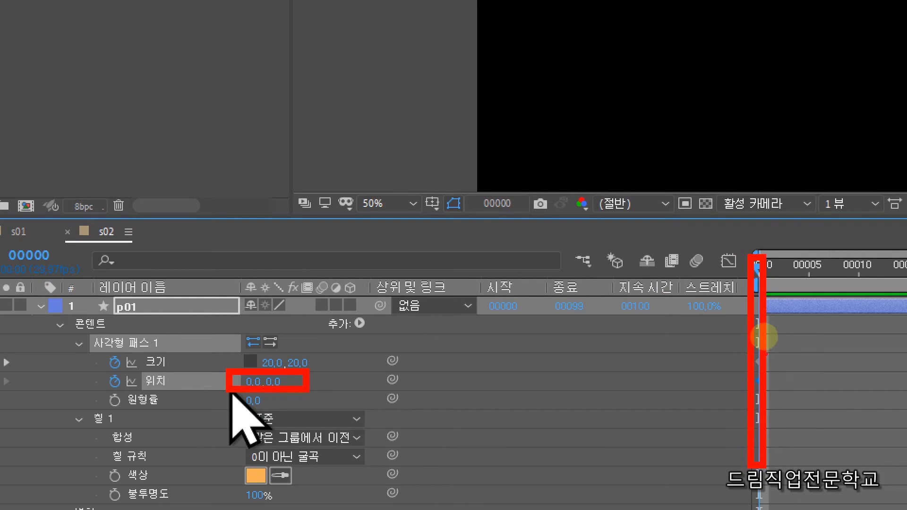
mouse_move(747, 192)
mouse_down()
mouse_move(752, 236)
mouse_move(742, 223)
mouse_move(756, 240)
mouse_move(764, 222)
mouse_move(752, 243)
mouse_up()
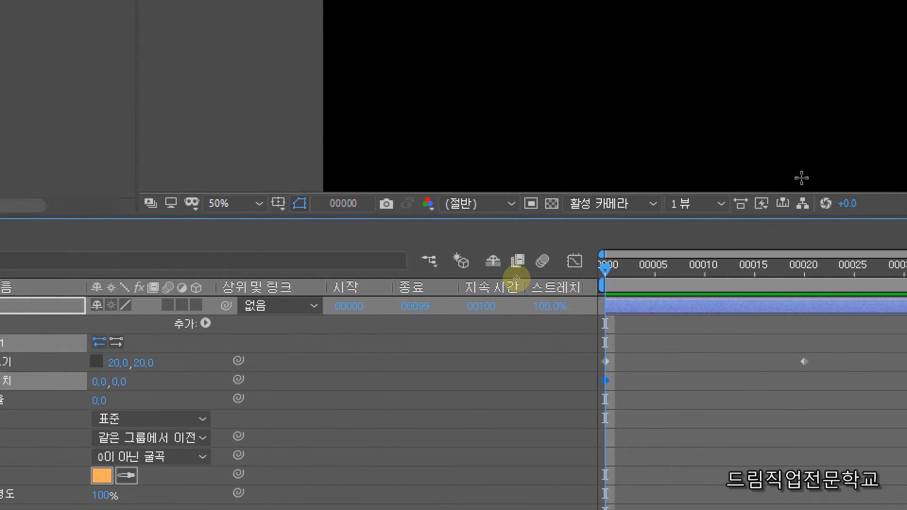
At frame 20, set the rectangle path's vertical Position (위치) to -500.
drag(537, 276, 734, 283)
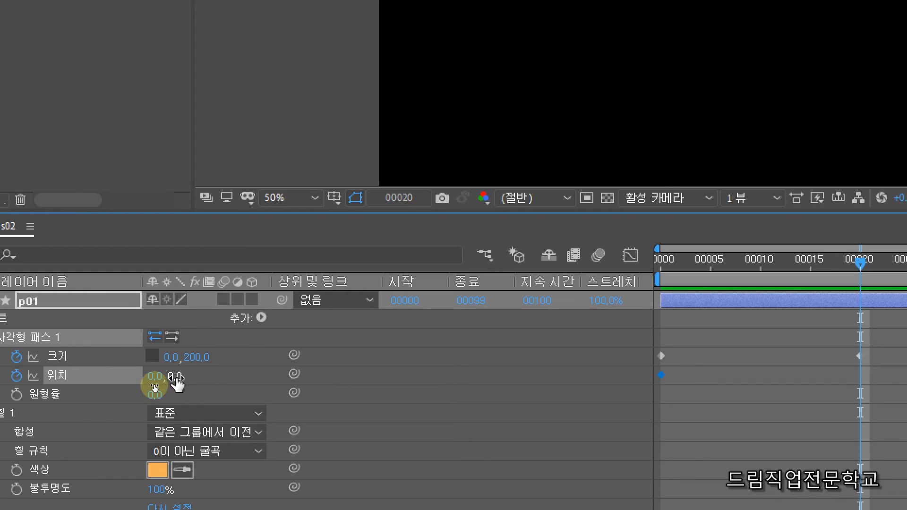
drag(176, 383, 79, 393)
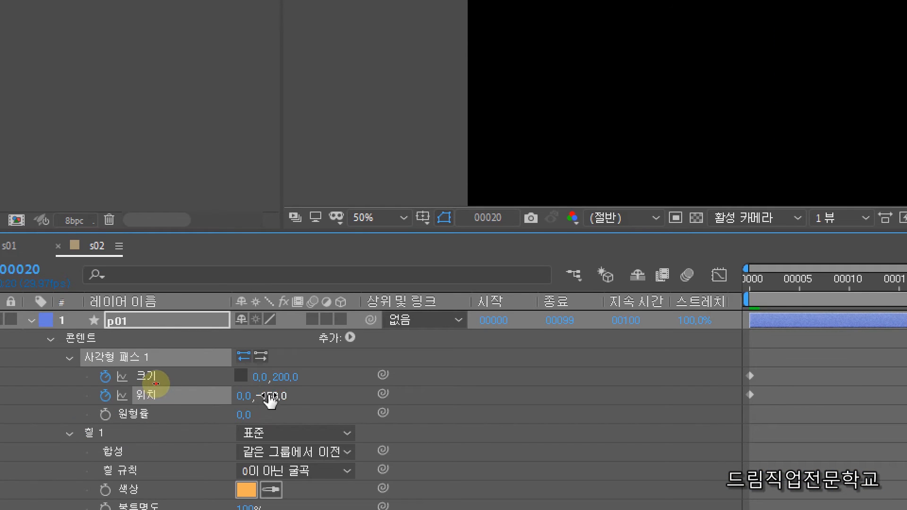
click(270, 401)
text(ㅓ)
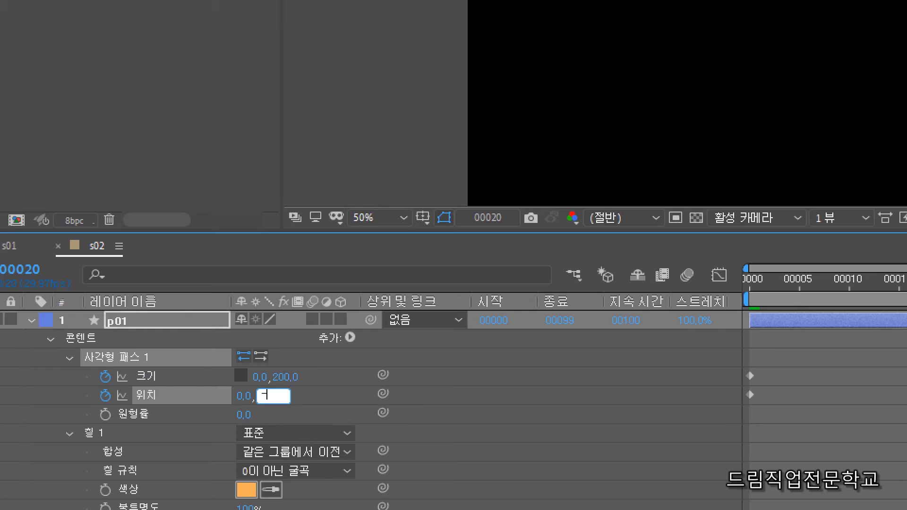
text(-500)
click(182, 369)
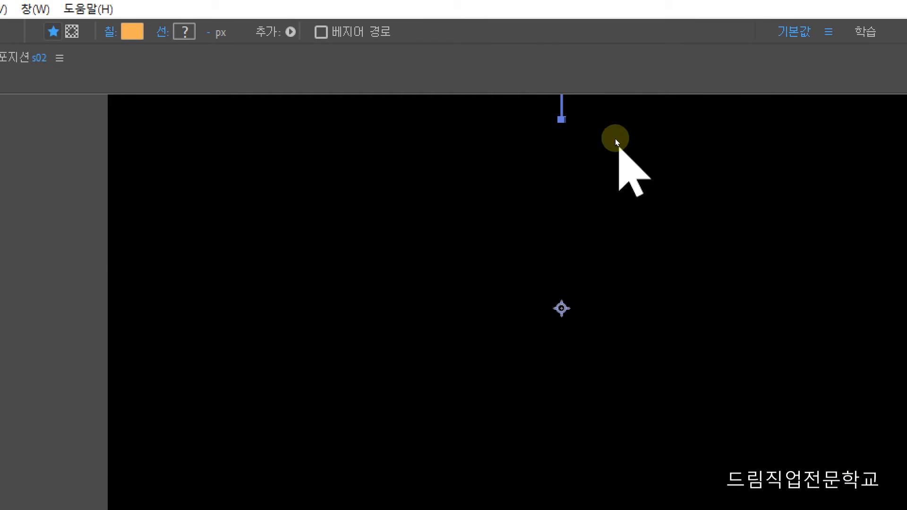
Scrub back from frame 20 to frame 0 to check the rectangle's position animation.
drag(561, 51, 562, 121)
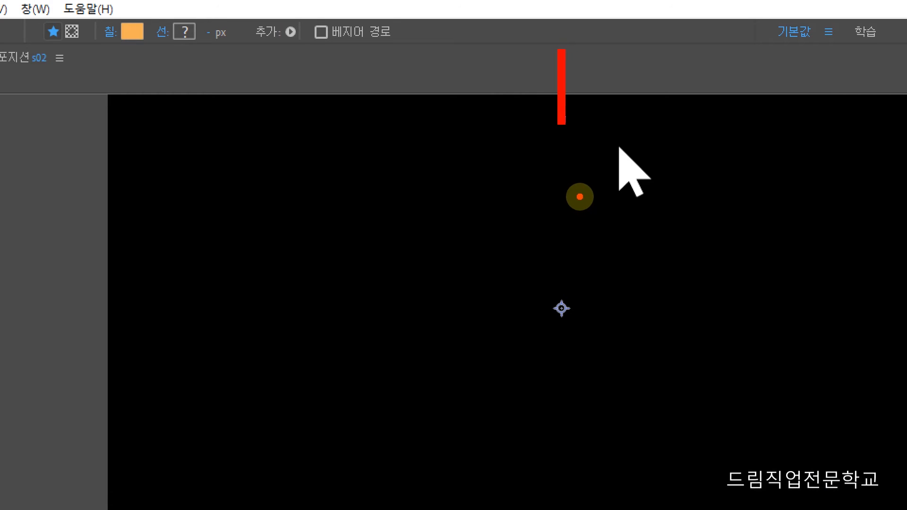
key(Escape)
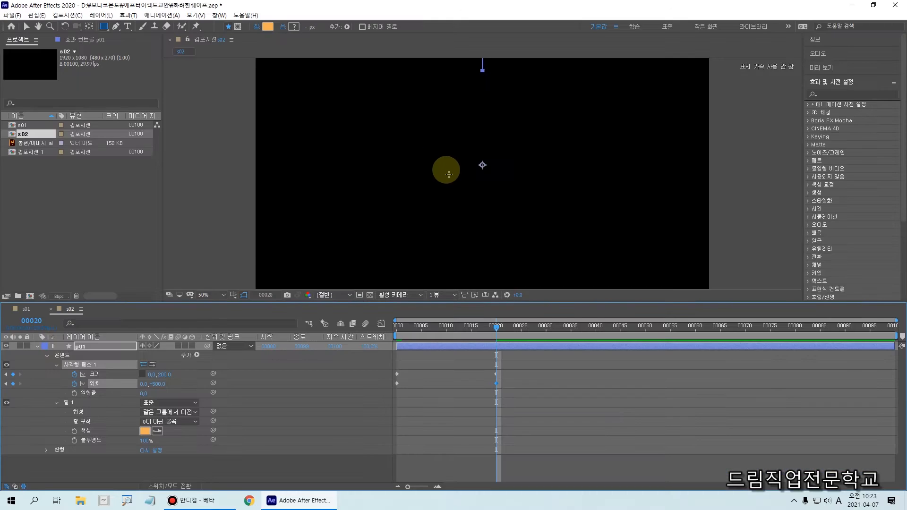
drag(496, 330, 360, 346)
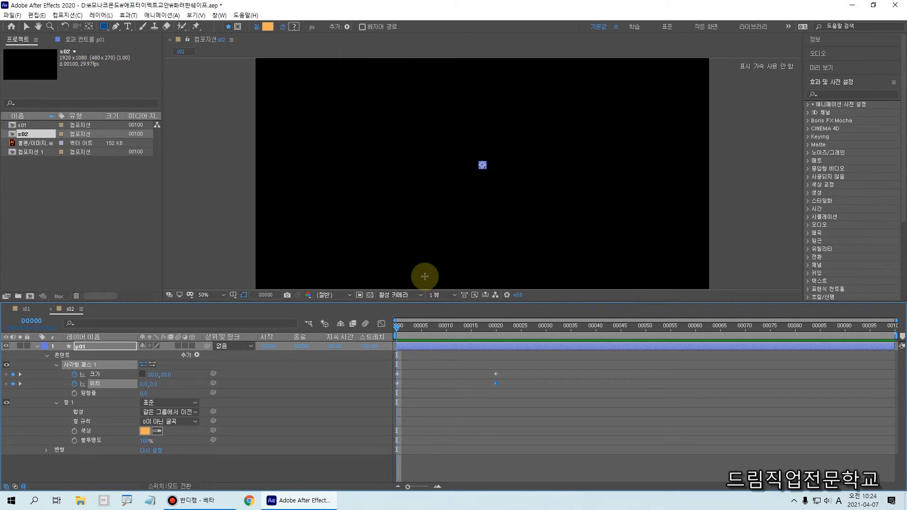
key(ctrl+2)
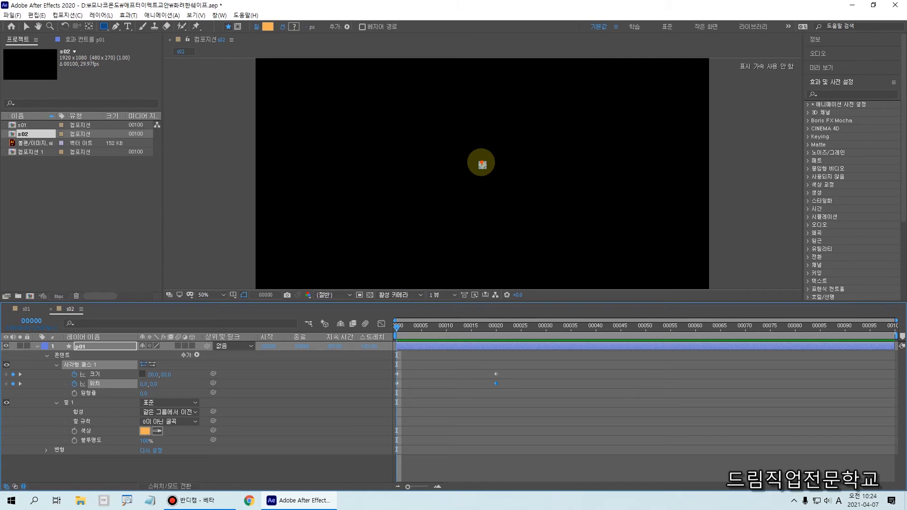
mouse_move(483, 164)
mouse_down()
mouse_move(484, 120)
mouse_move(487, 163)
mouse_move(524, 157)
mouse_move(487, 169)
mouse_move(510, 201)
mouse_move(482, 176)
mouse_move(477, 210)
mouse_move(478, 170)
mouse_move(443, 183)
mouse_move(482, 166)
mouse_move(456, 154)
mouse_up()
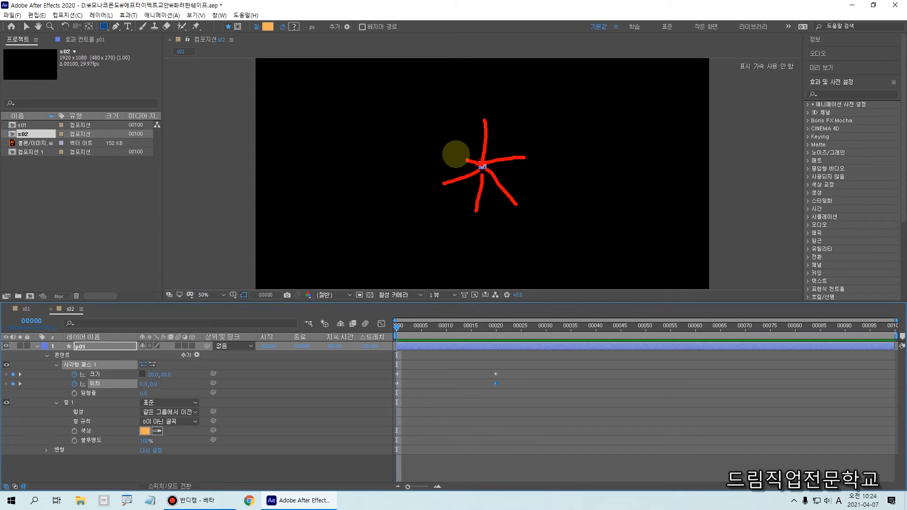
drag(561, 121, 572, 140)
mouse_move(584, 102)
mouse_down()
mouse_move(594, 133)
mouse_move(600, 127)
mouse_move(589, 123)
mouse_move(616, 115)
mouse_move(557, 119)
mouse_move(649, 95)
mouse_move(640, 90)
mouse_move(648, 110)
mouse_move(649, 86)
mouse_move(665, 101)
mouse_move(665, 76)
mouse_move(681, 85)
mouse_up()
drag(614, 186, 640, 172)
mouse_move(631, 189)
mouse_down()
mouse_move(663, 158)
mouse_move(658, 187)
mouse_up()
mouse_move(681, 150)
mouse_down()
mouse_move(689, 168)
mouse_move(673, 162)
mouse_up()
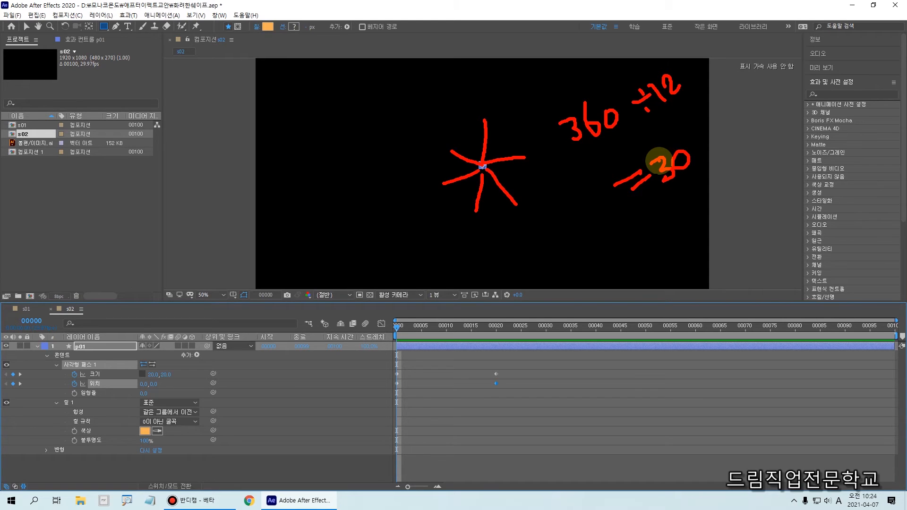
key(Escape)
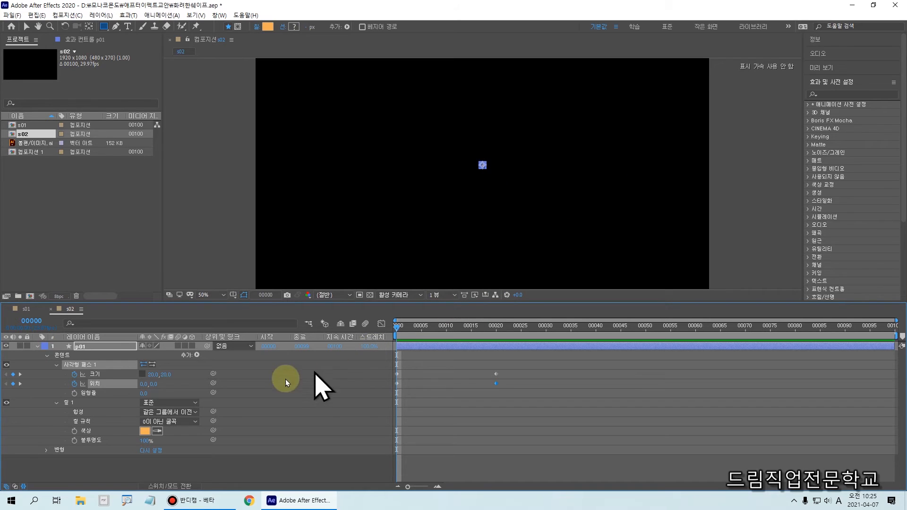
Collapse the rectangle path and fill groups of p01, and add a Repeater (반복) to the layer's Contents (콘텐트).
click(56, 365)
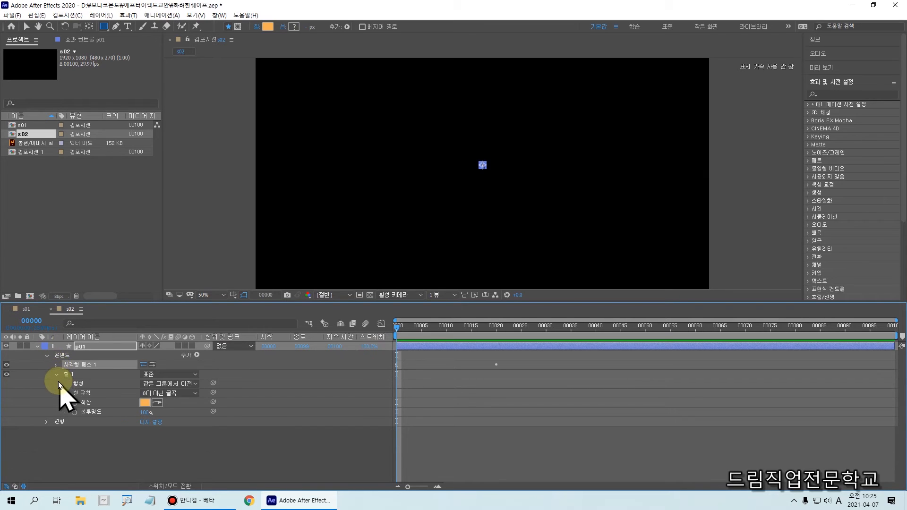
click(56, 375)
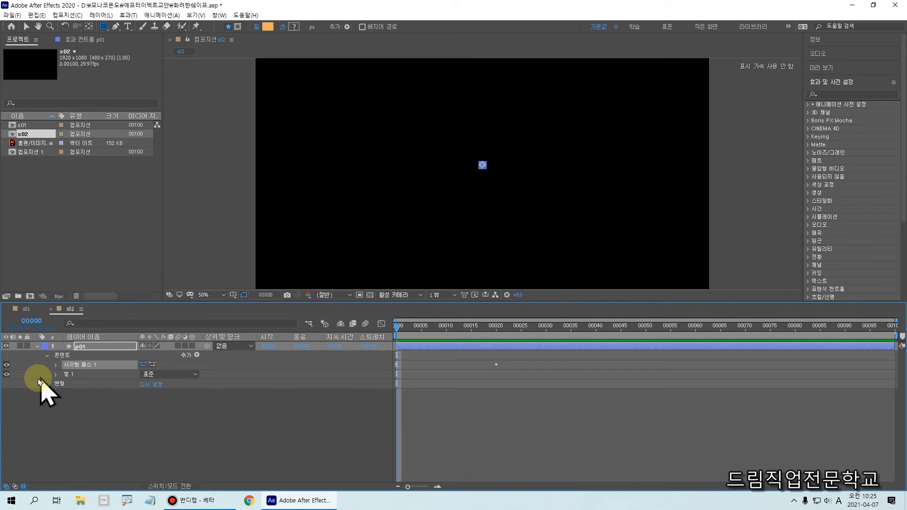
click(62, 355)
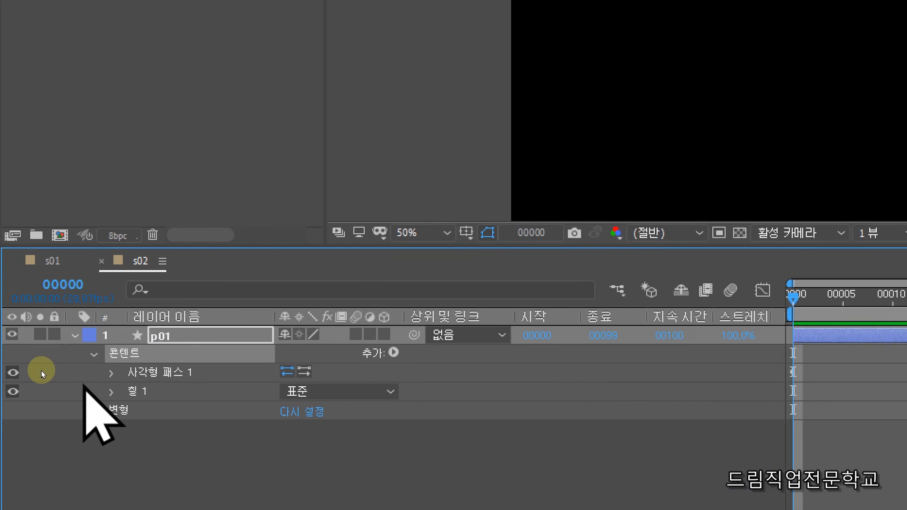
click(41, 370)
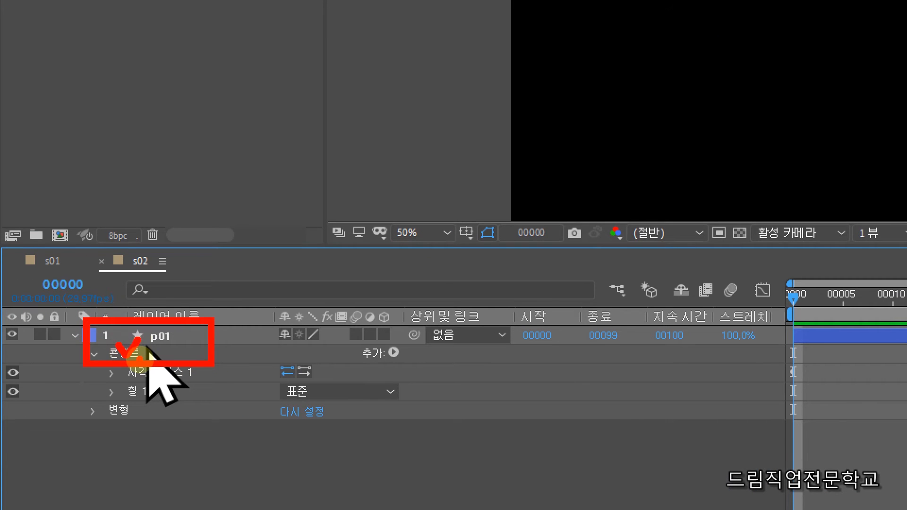
click(188, 357)
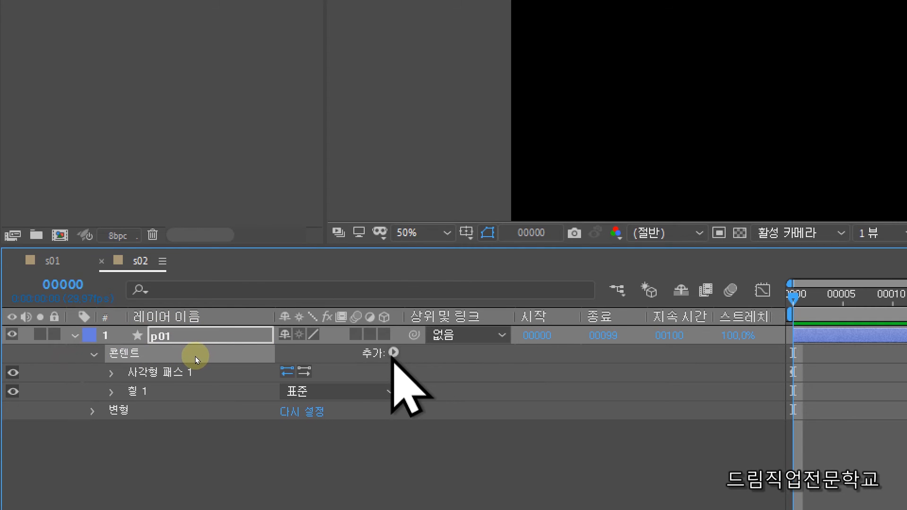
click(195, 355)
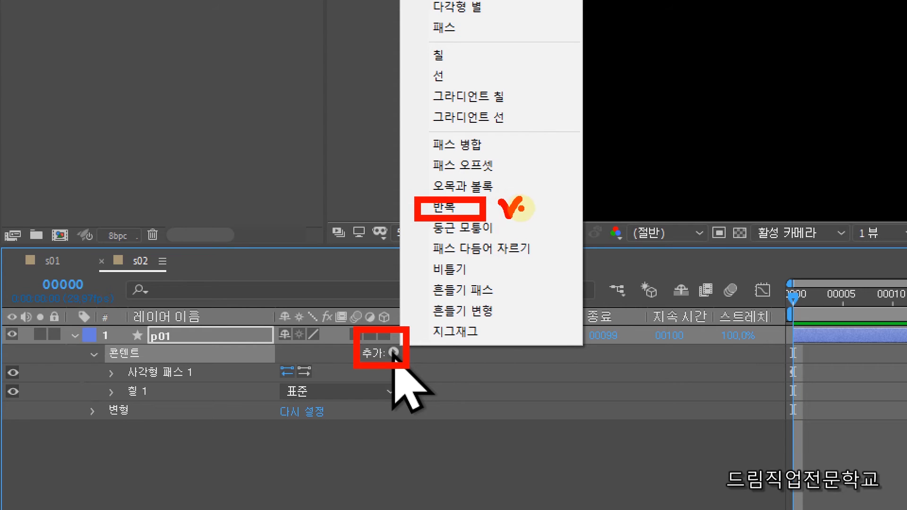
key(Escape)
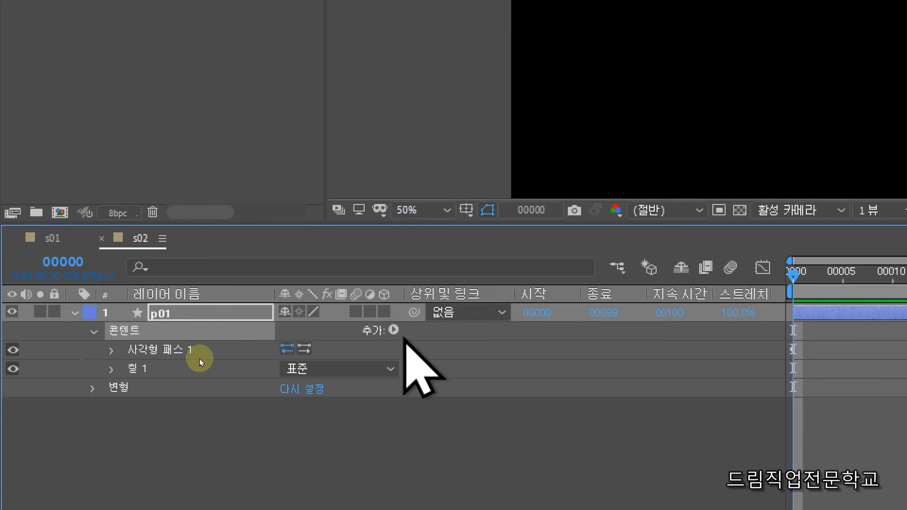
click(394, 329)
click(456, 182)
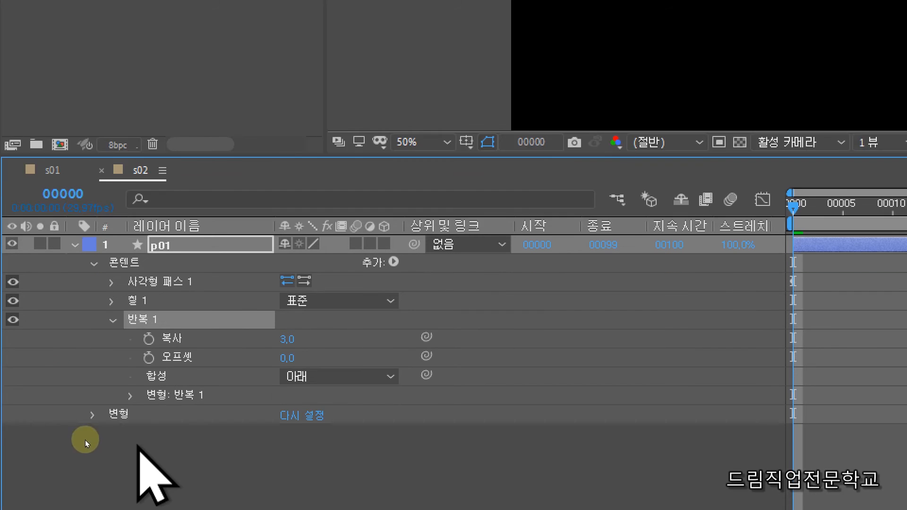
Set the number of Copies (복사) in the Repeater of p01 to 12.
mouse_move(131, 322)
mouse_down()
mouse_move(182, 343)
mouse_move(323, 349)
mouse_up()
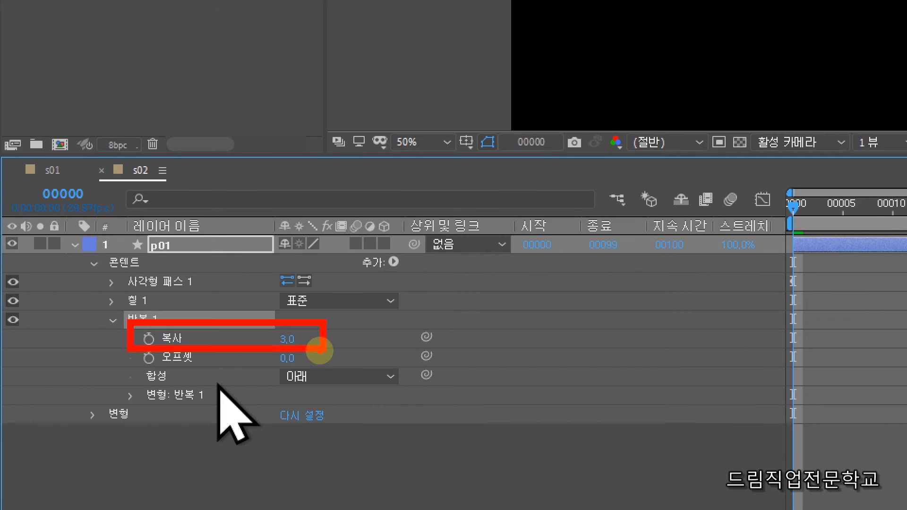
click(288, 340)
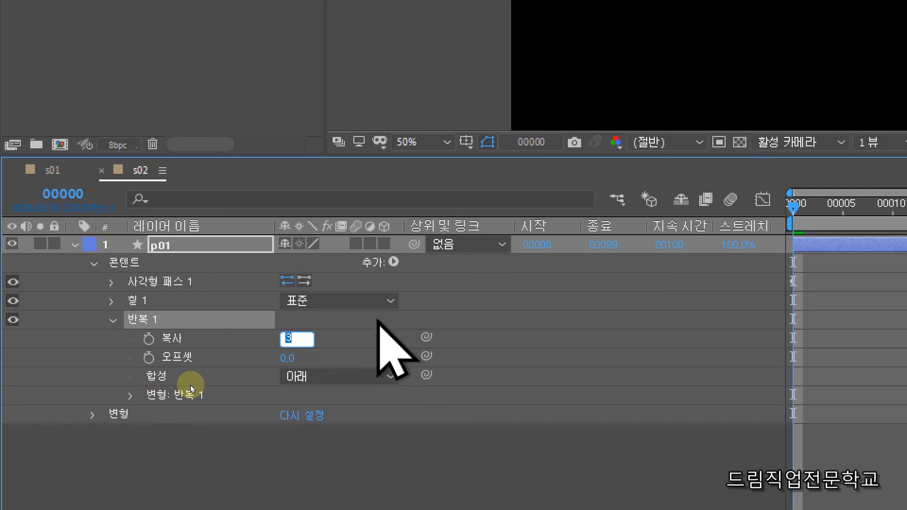
text(12)
key(Return)
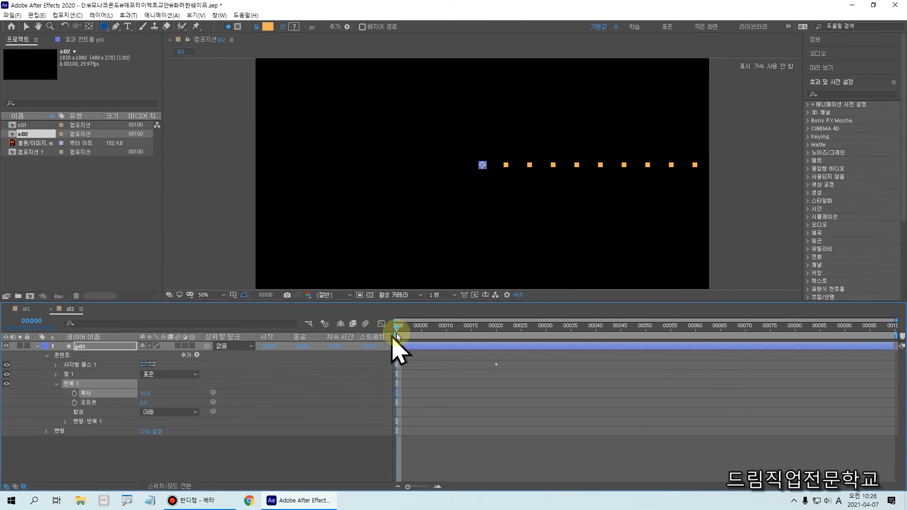
mouse_move(472, 156)
mouse_down()
mouse_move(482, 175)
mouse_move(709, 174)
mouse_up()
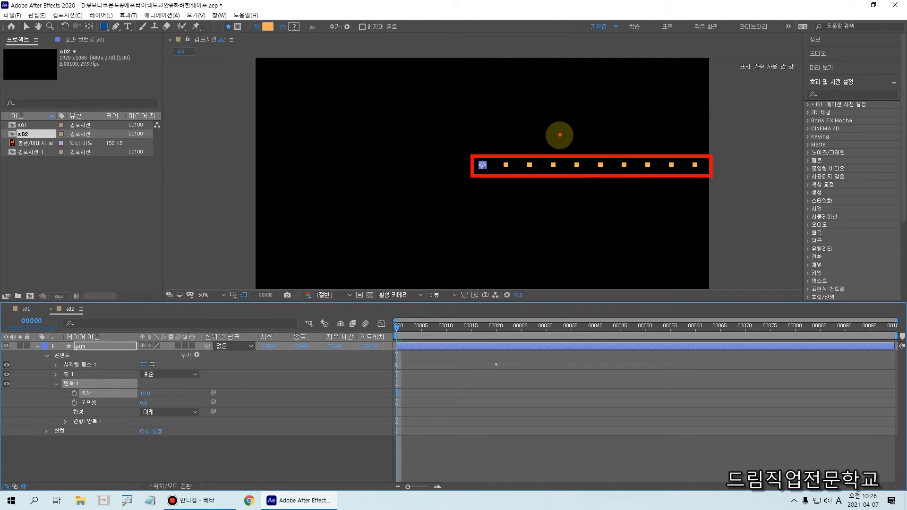
drag(646, 138, 673, 139)
drag(537, 136, 536, 139)
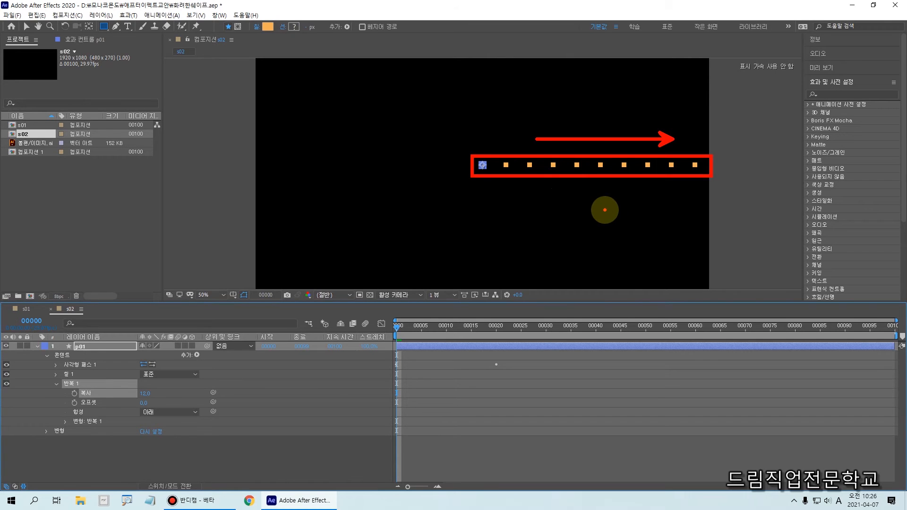
click(482, 164)
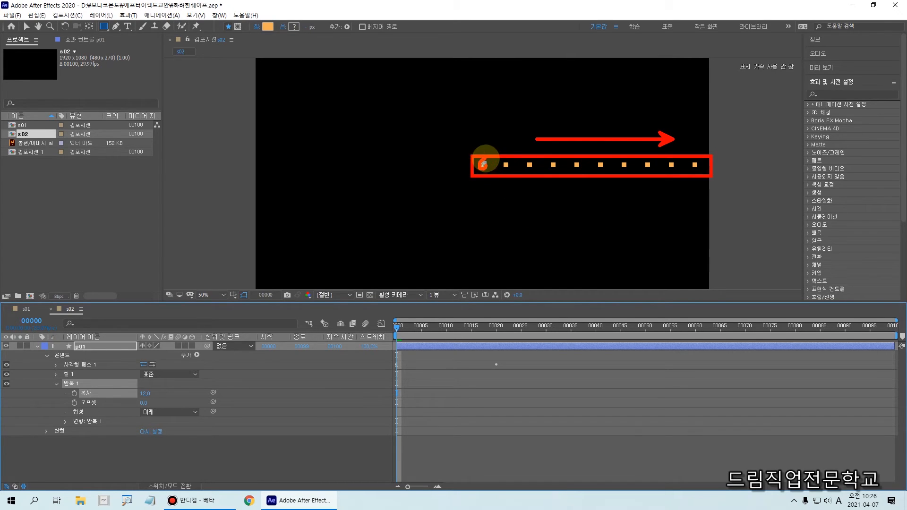
mouse_move(483, 160)
mouse_down()
mouse_move(474, 104)
mouse_move(488, 100)
mouse_up()
mouse_move(482, 166)
mouse_down()
mouse_move(409, 165)
mouse_move(427, 157)
mouse_move(411, 168)
mouse_move(434, 167)
mouse_move(422, 150)
mouse_move(437, 165)
mouse_up()
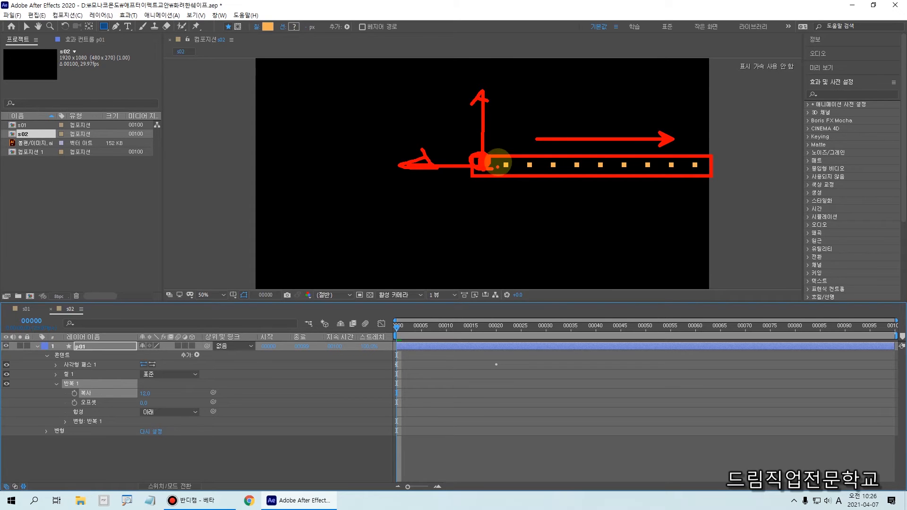
key(Escape)
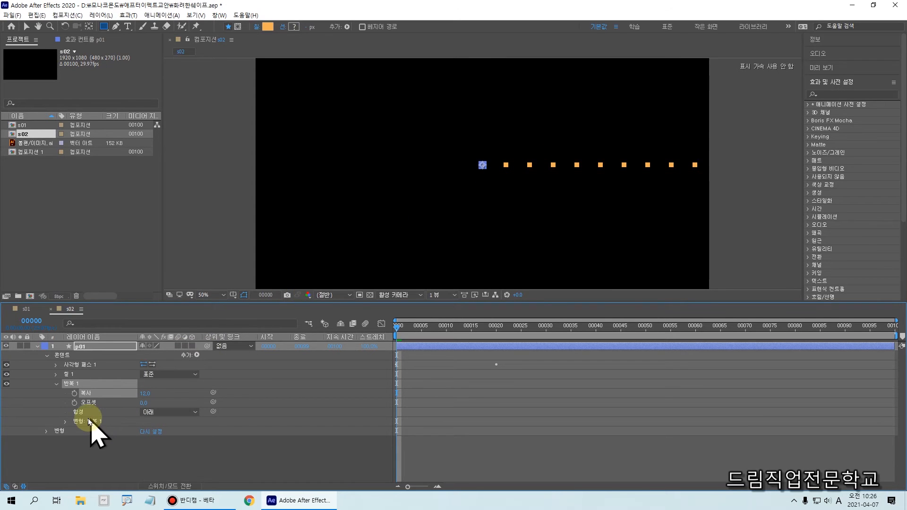
key(ctrl+1)
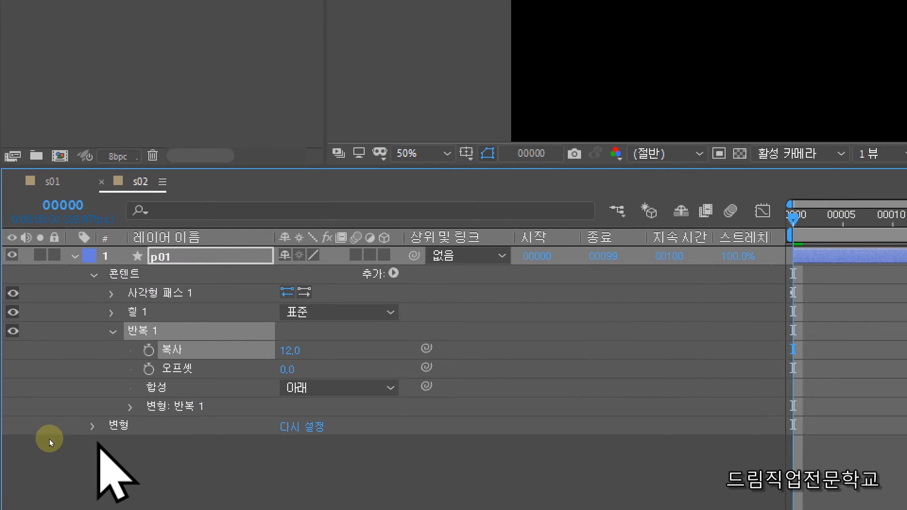
click(108, 429)
drag(111, 398, 242, 416)
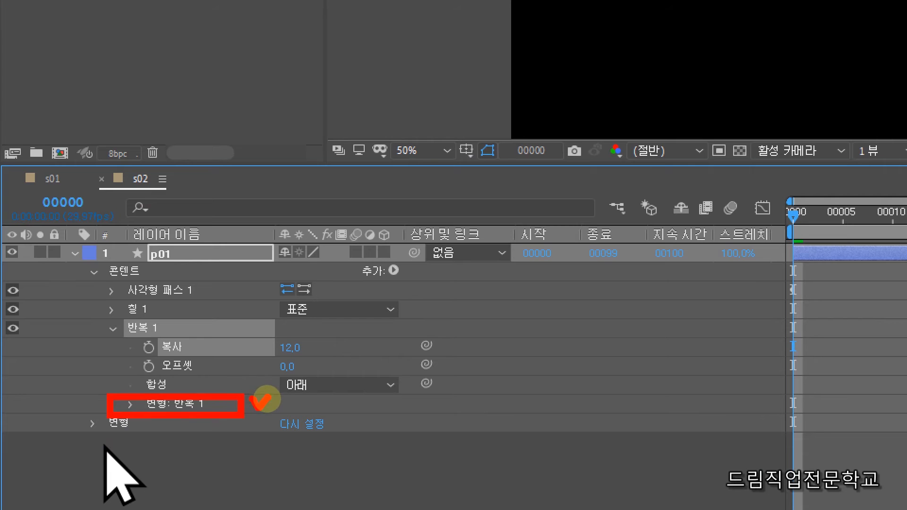
key(Escape)
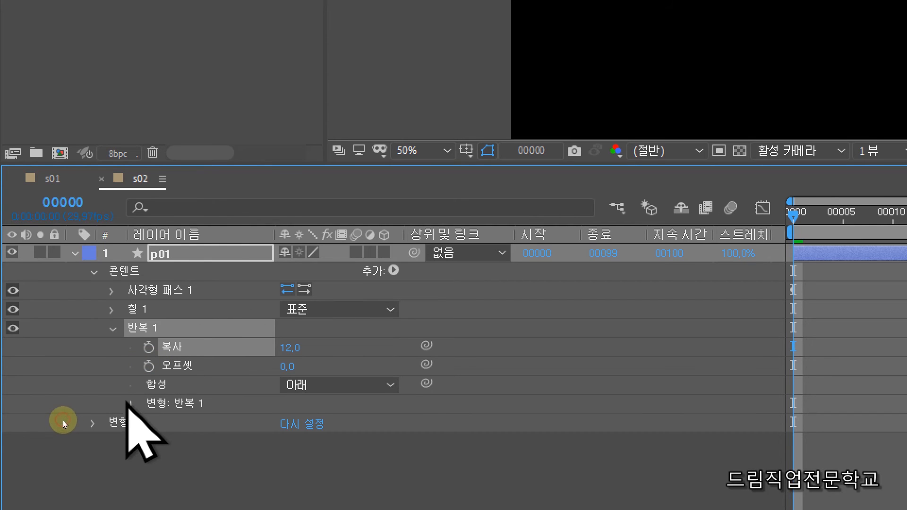
Expand the Transform: Repeater 1 (변형: 반복 1) group of p01 and set its horizontal Position (위치) to 0.
click(131, 404)
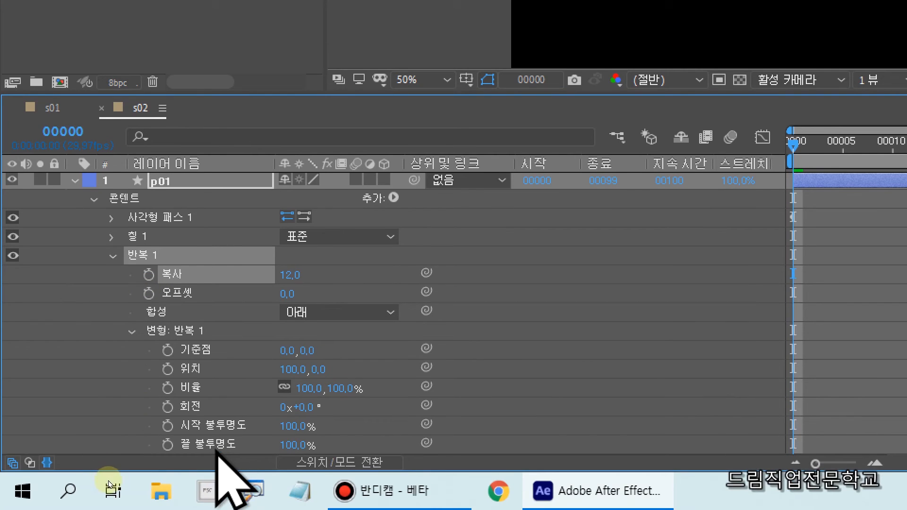
mouse_move(142, 355)
mouse_down()
mouse_move(304, 388)
mouse_move(368, 389)
mouse_up()
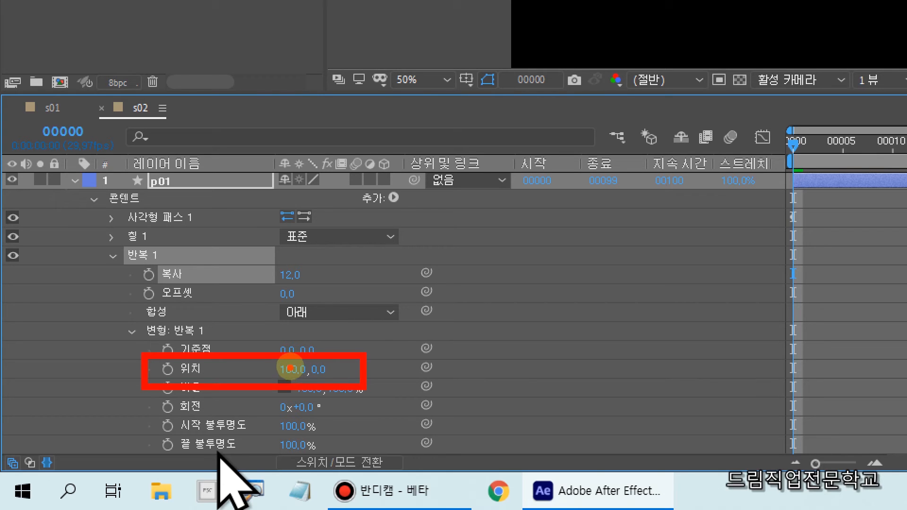
click(288, 365)
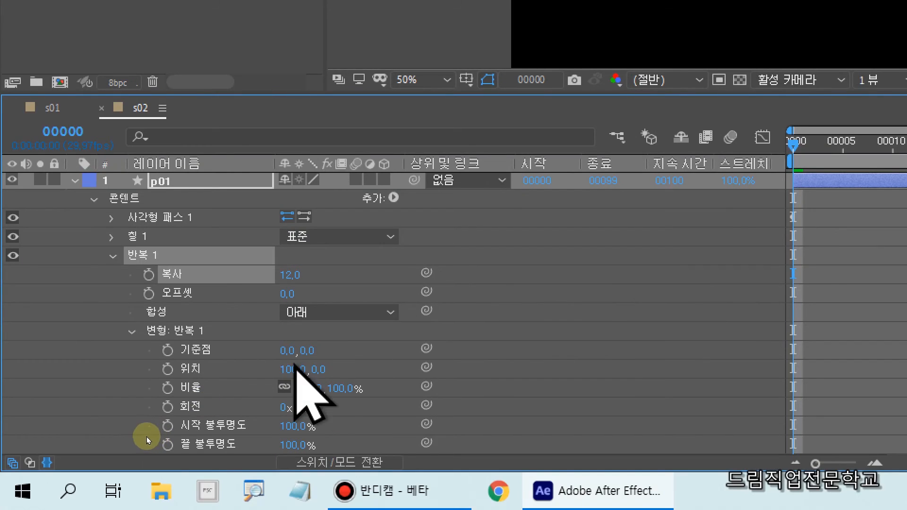
click(148, 441)
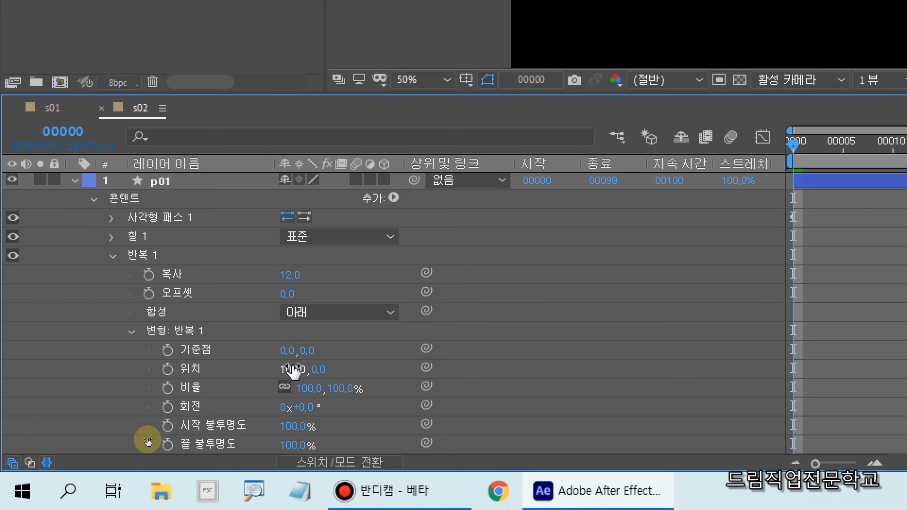
click(293, 370)
text(0)
key(Return)
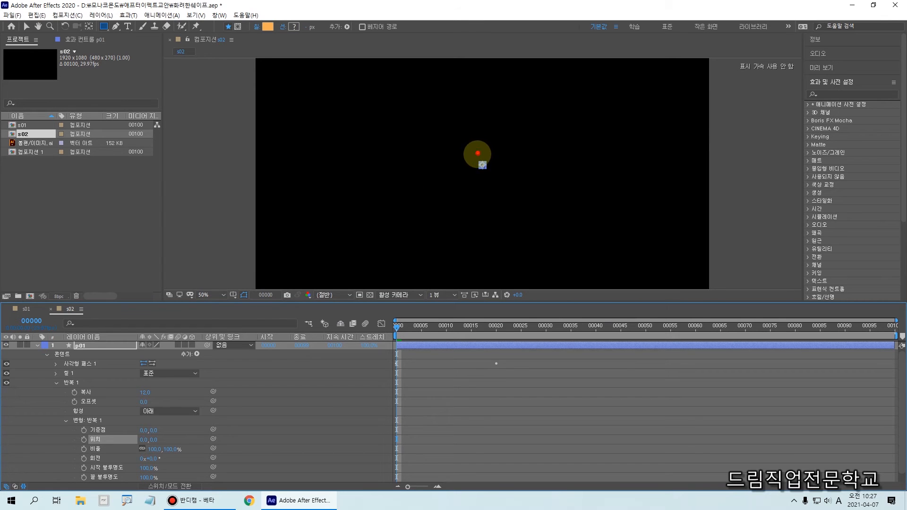
Scrub through the first frames and return to frame 0 to check how the overlapping rectangle copies move.
click(483, 165)
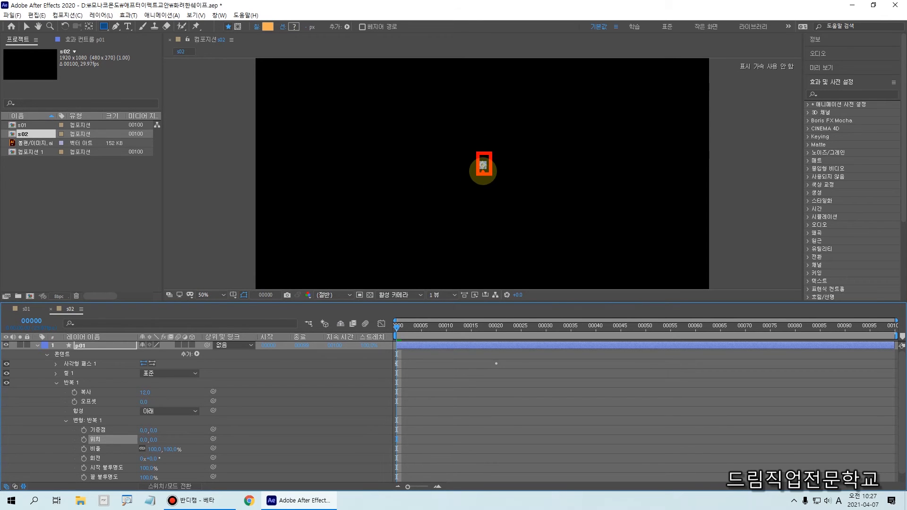
drag(415, 325, 367, 334)
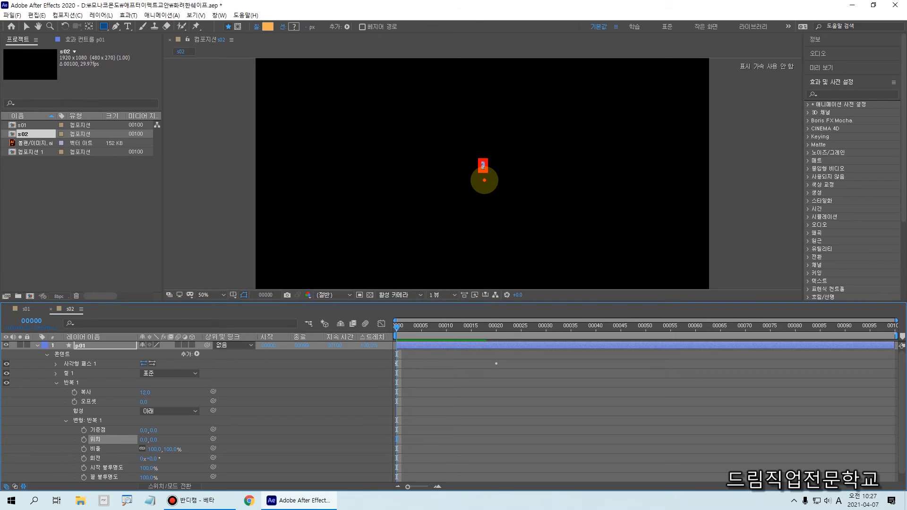
drag(483, 101, 484, 168)
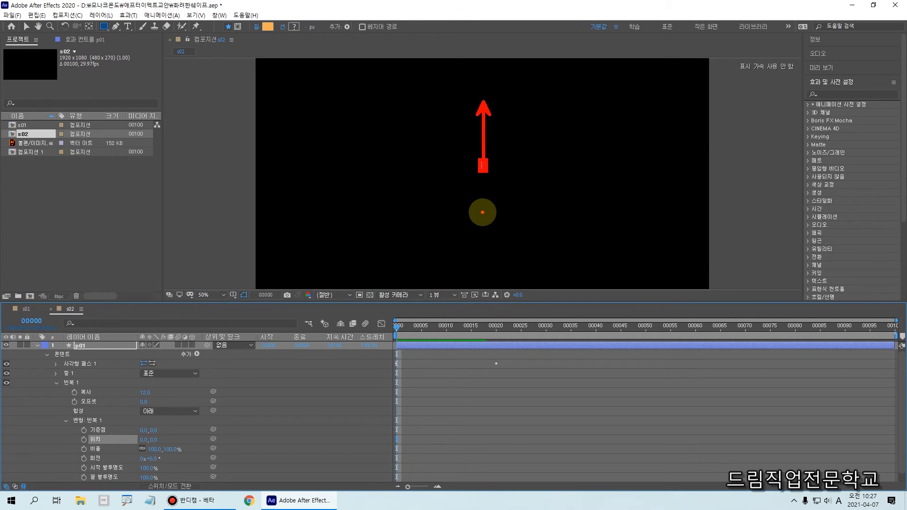
mouse_move(492, 163)
mouse_down()
mouse_move(545, 176)
mouse_move(542, 165)
mouse_move(545, 181)
mouse_move(476, 206)
mouse_move(478, 214)
mouse_move(492, 205)
mouse_move(452, 165)
mouse_move(462, 182)
mouse_move(460, 140)
mouse_up()
key(Escape)
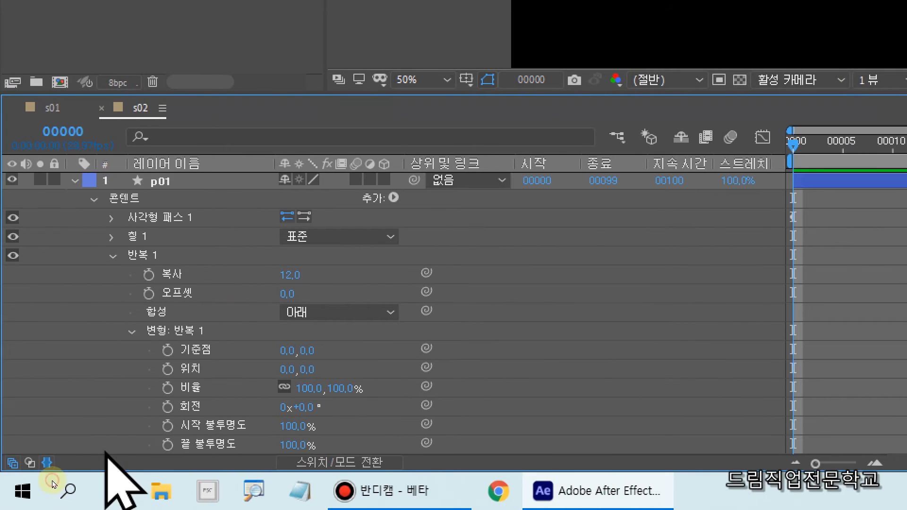
Set the Rotation (회전) in the Repeater's transform group to 30°.
drag(135, 393, 353, 423)
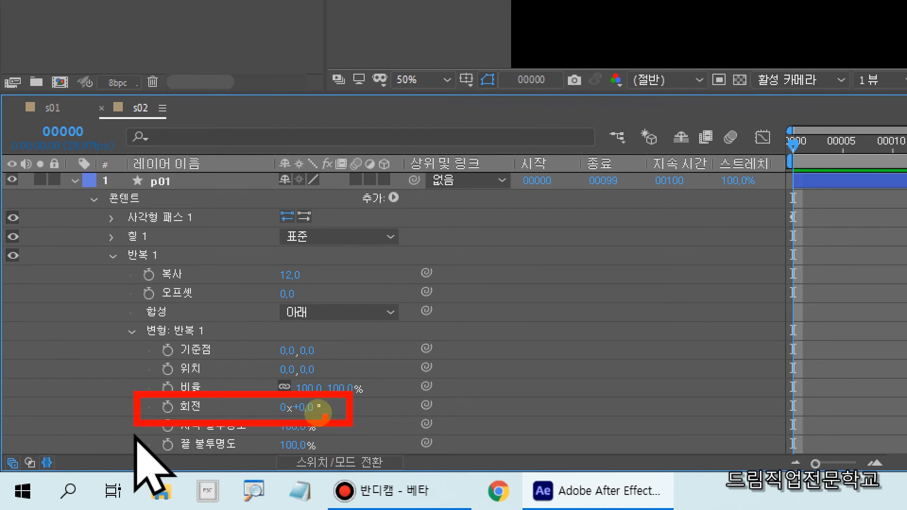
click(294, 405)
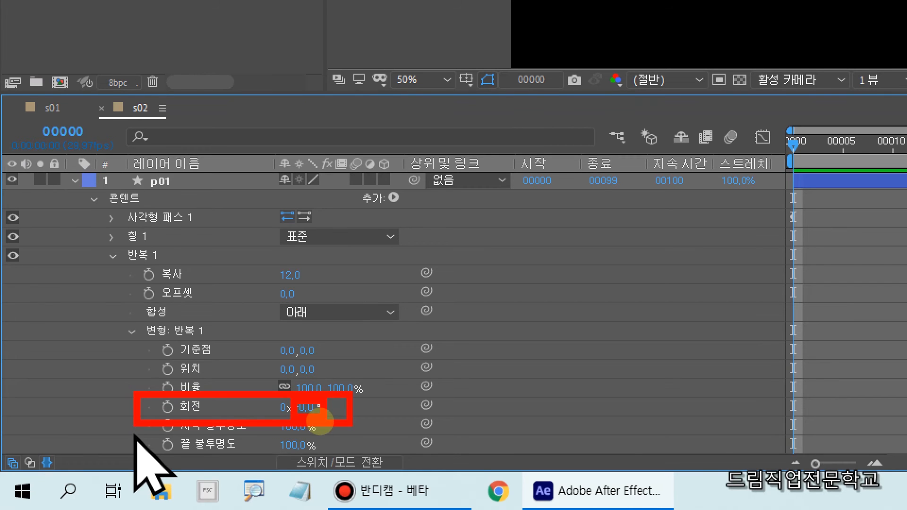
key(Escape)
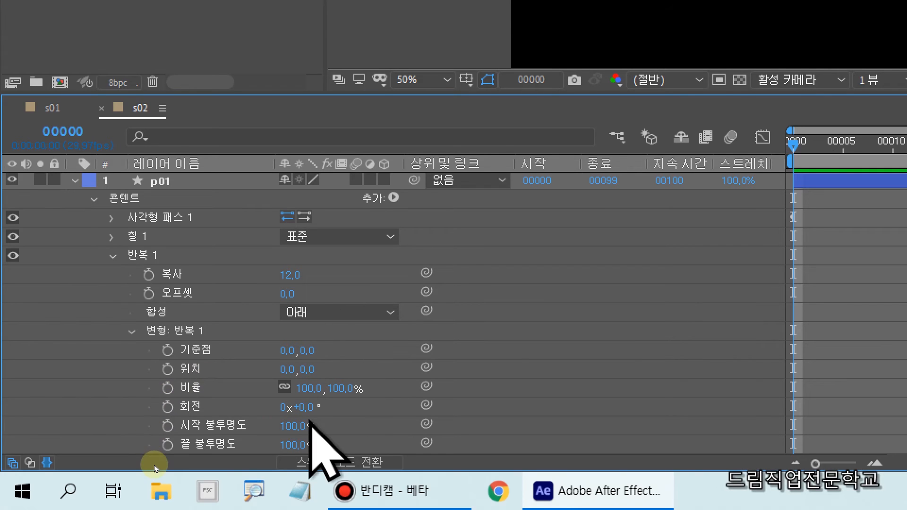
click(304, 408)
text(3)
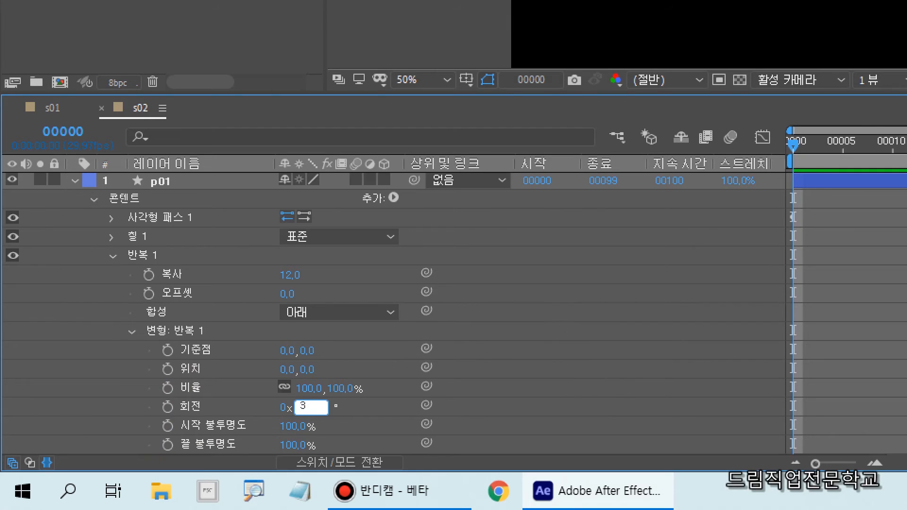
text(0)
click(189, 408)
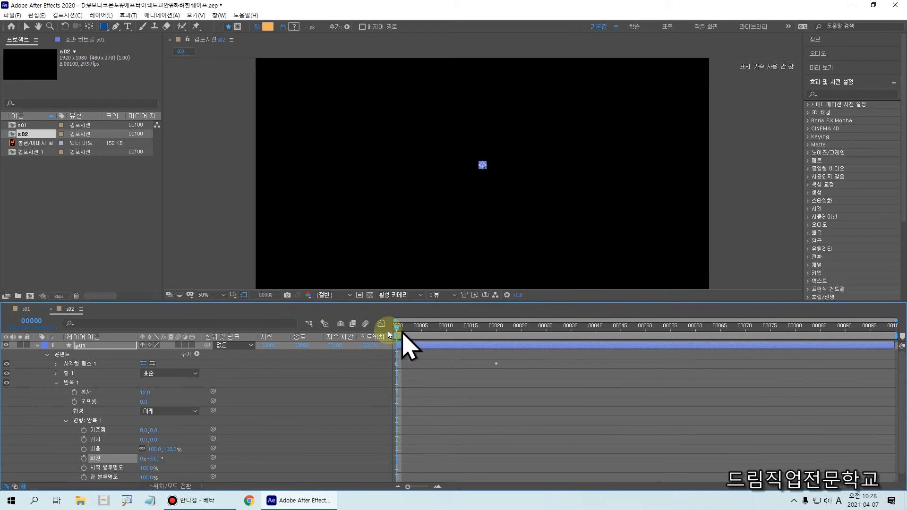
Scrub and play back the animation of the rotated copies, returning to frame 0.
drag(397, 326, 396, 346)
key(space)
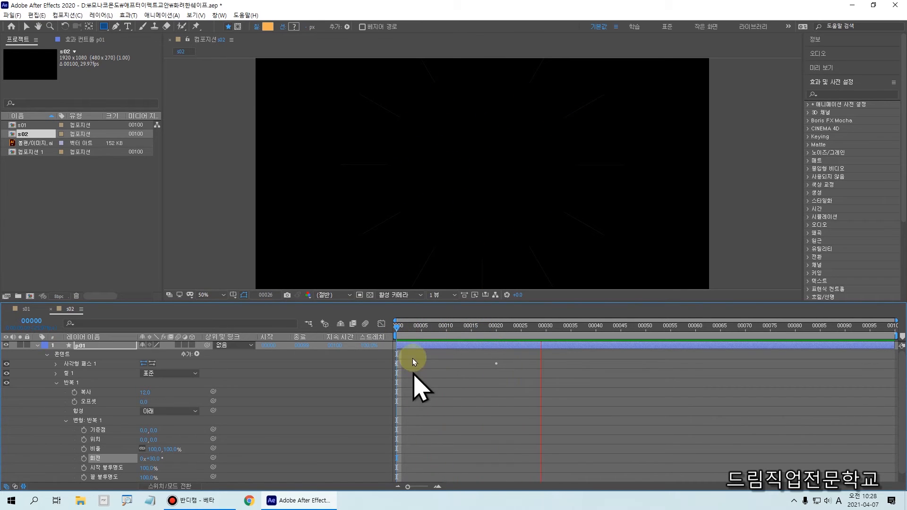
key(space)
drag(400, 330, 344, 382)
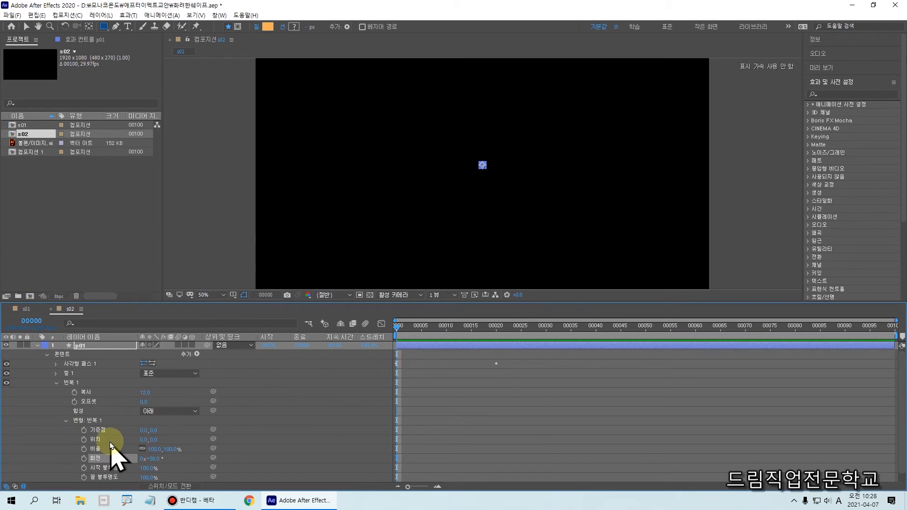
Expand rectangle path 1 (사각형 패스 1) and apply Easy Ease to all its Size (크기) and Position (위치) keyframes.
scroll(112, 442, down, 1)
scroll(114, 440, up, 1)
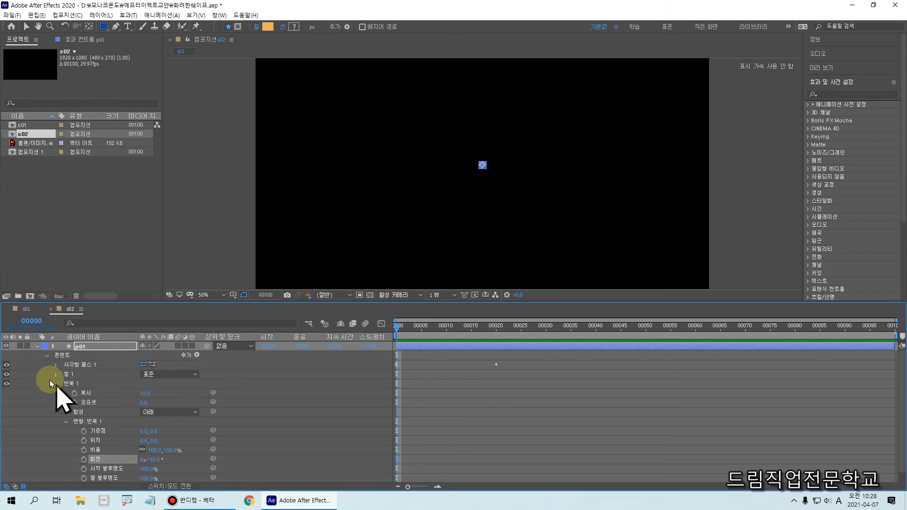
click(56, 365)
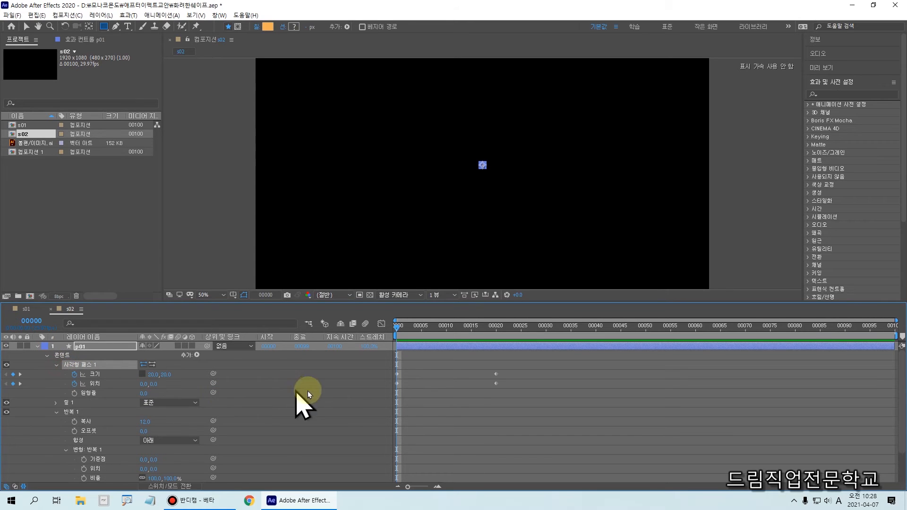
drag(381, 361, 531, 399)
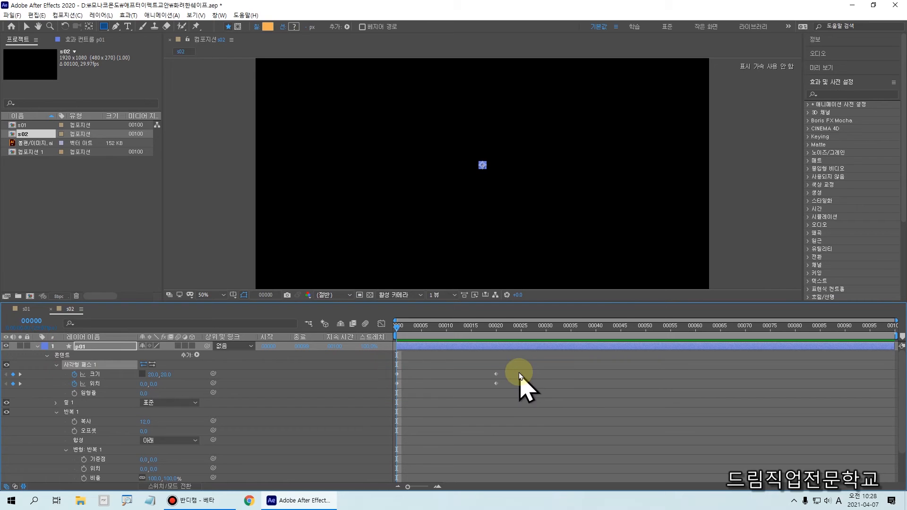
drag(514, 372, 388, 392)
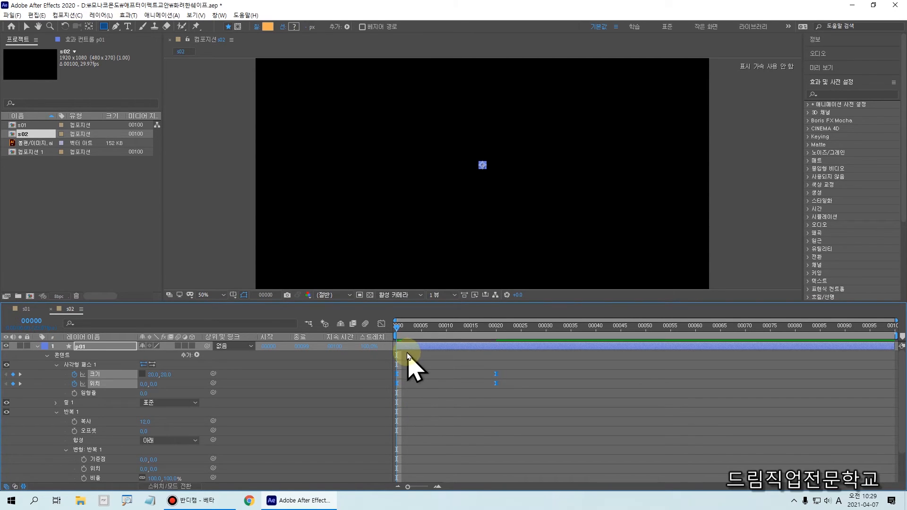
Play back and scrub the composition from frame 0 to check the eased burst motion.
key(space)
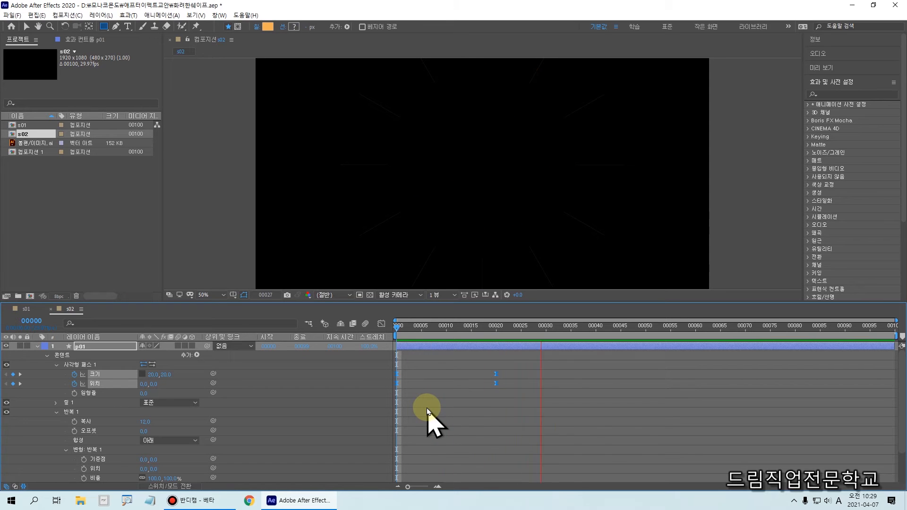
drag(431, 333, 370, 344)
key(space)
key(space)
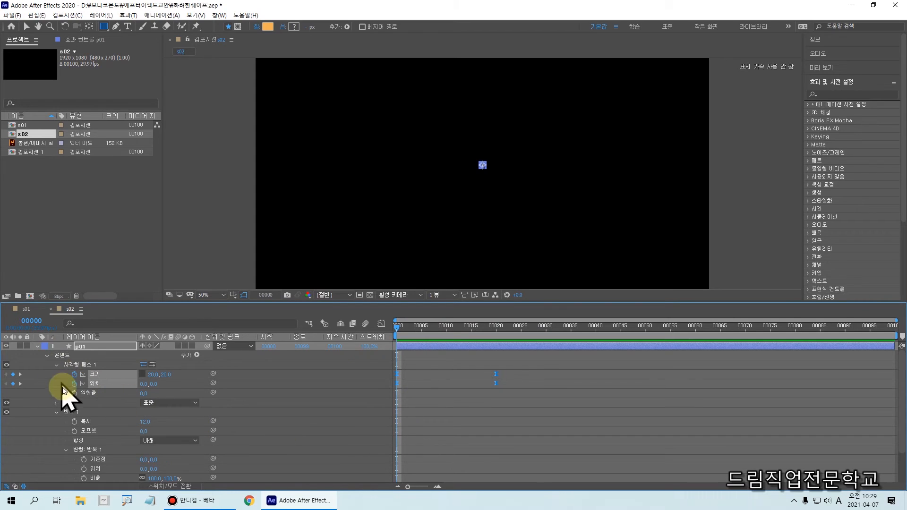
Collapse all properties of layer p01, deselect it, and move the current time to frame 11.
click(36, 348)
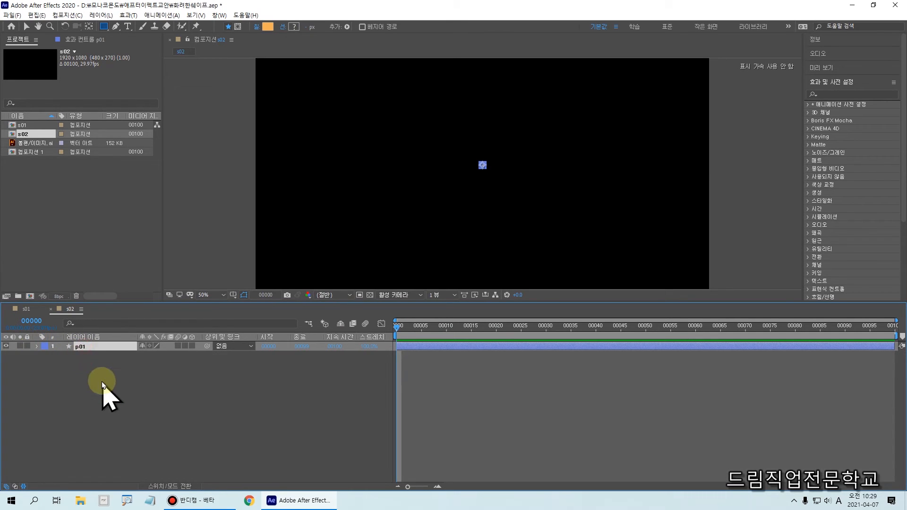
click(38, 348)
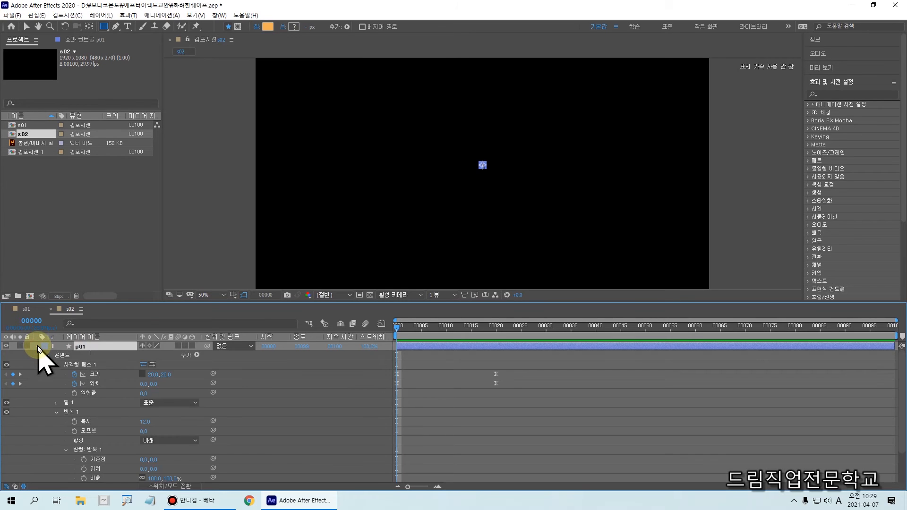
click(38, 348)
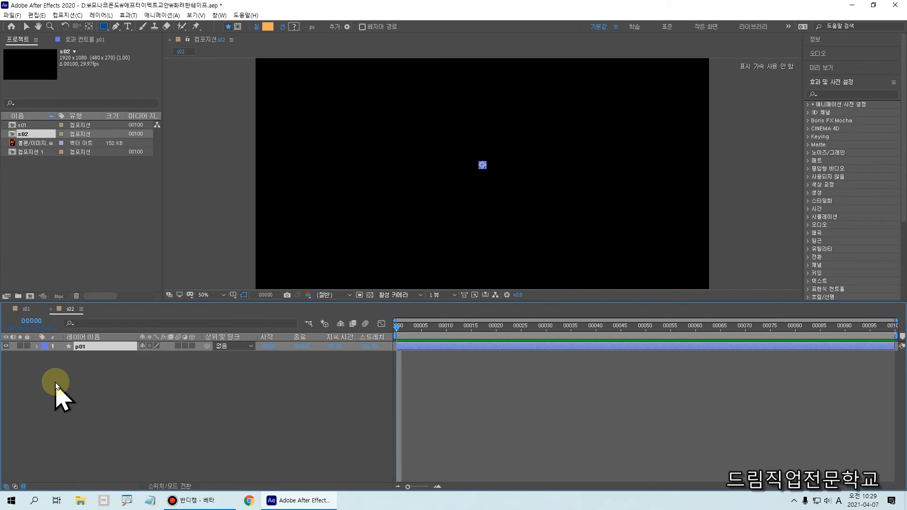
click(86, 412)
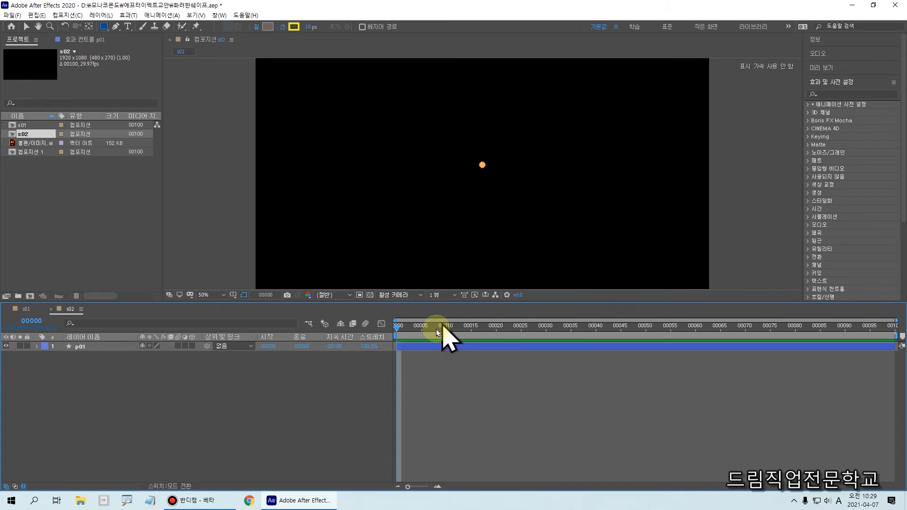
drag(415, 330, 454, 355)
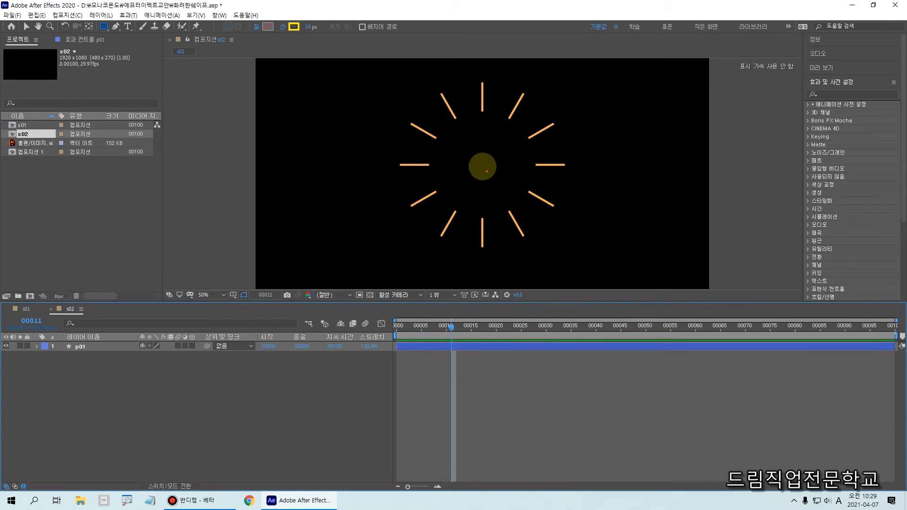
Return the current time to frame 0 and duplicate the shape layer p01.
drag(482, 162, 613, 161)
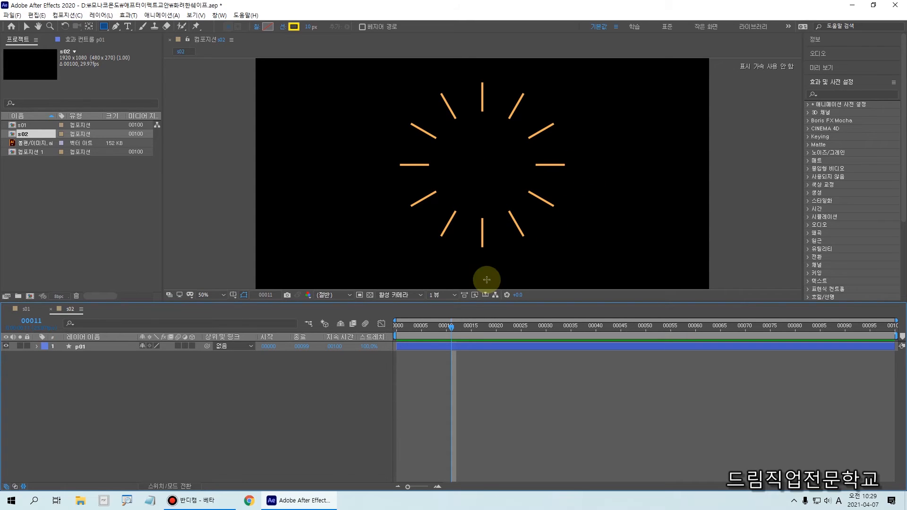
drag(453, 333, 370, 340)
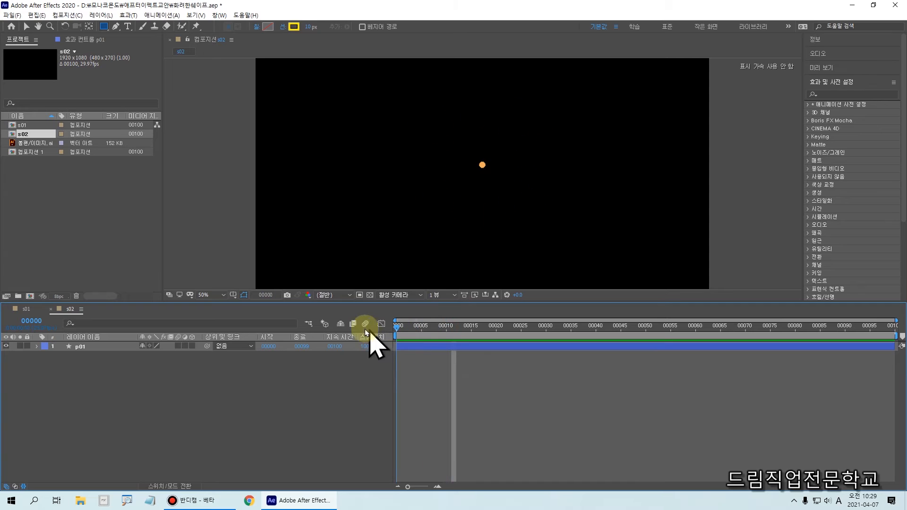
click(88, 350)
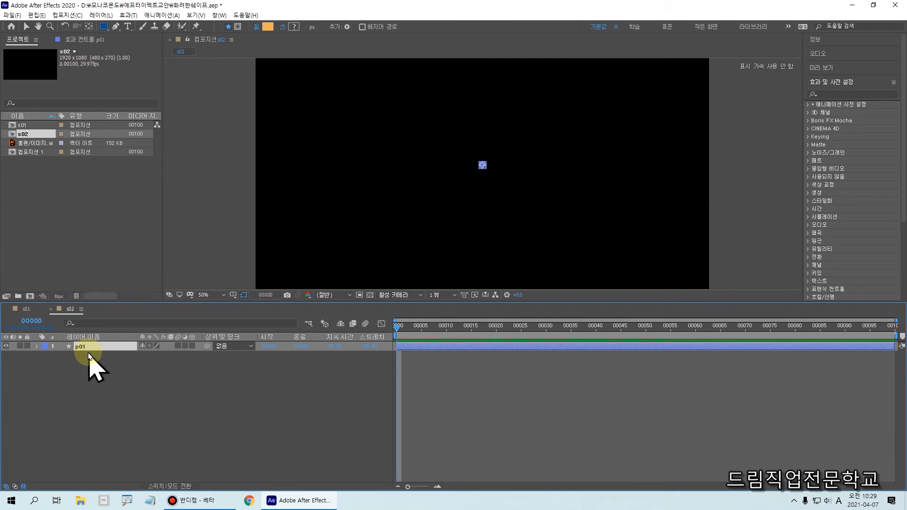
drag(53, 335, 167, 355)
drag(87, 337, 111, 333)
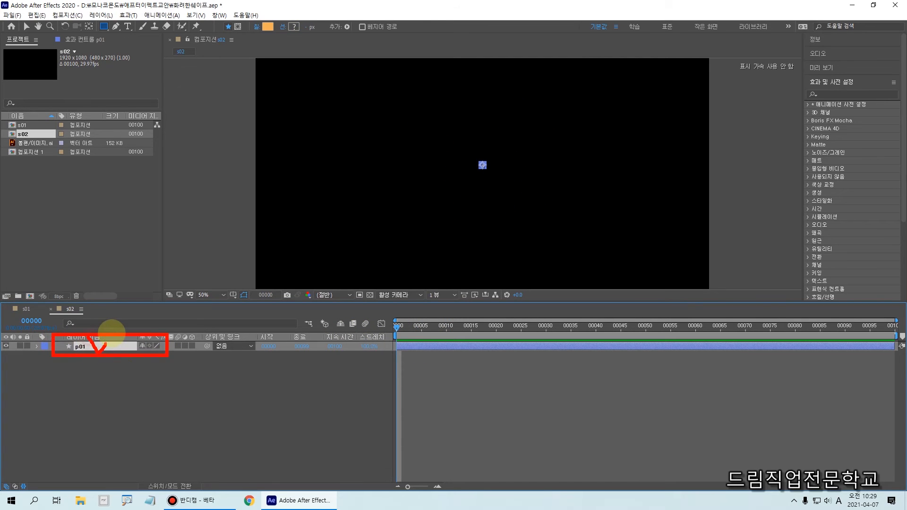
key(Escape)
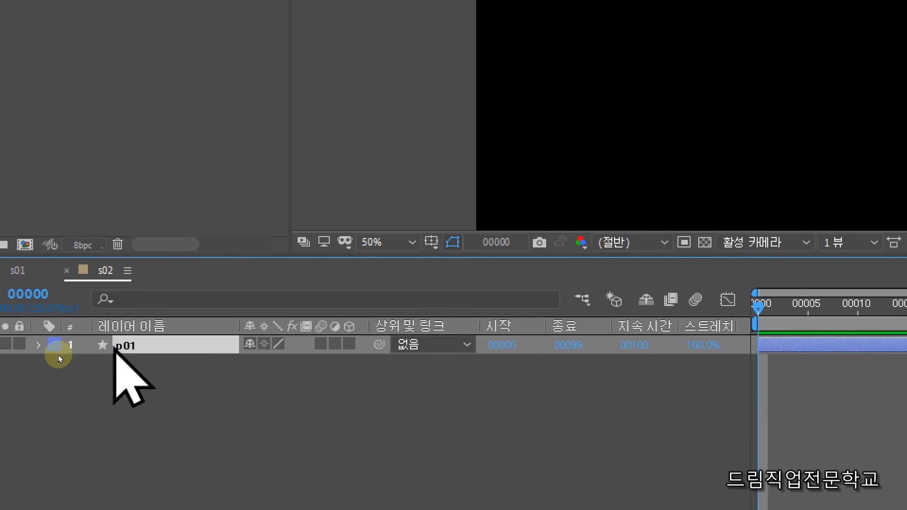
click(86, 349)
mouse_move(215, 280)
mouse_down()
mouse_move(226, 300)
mouse_move(265, 274)
mouse_move(271, 255)
mouse_move(304, 274)
mouse_up()
mouse_move(313, 241)
mouse_down()
mouse_move(342, 222)
mouse_move(318, 214)
mouse_move(336, 253)
mouse_move(348, 211)
mouse_move(374, 229)
mouse_move(361, 208)
mouse_move(376, 197)
mouse_move(395, 224)
mouse_up()
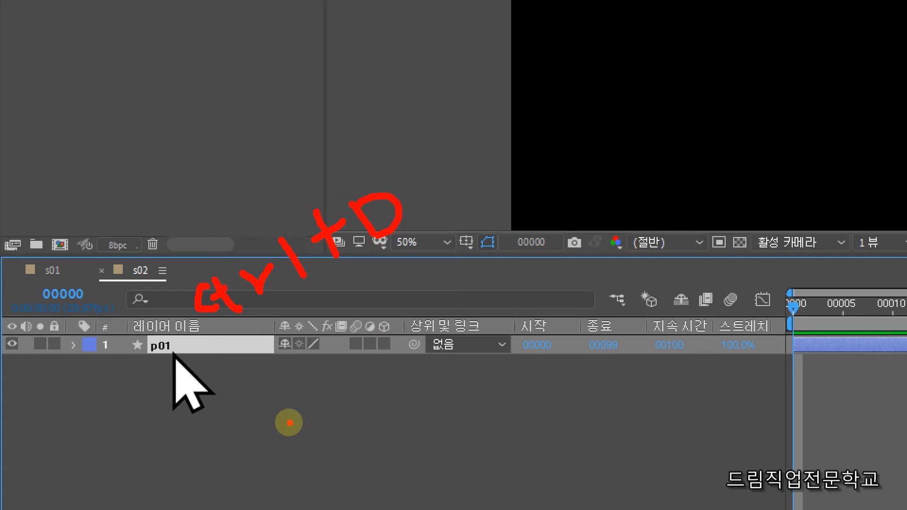
key(Escape)
key(ctrl+d)
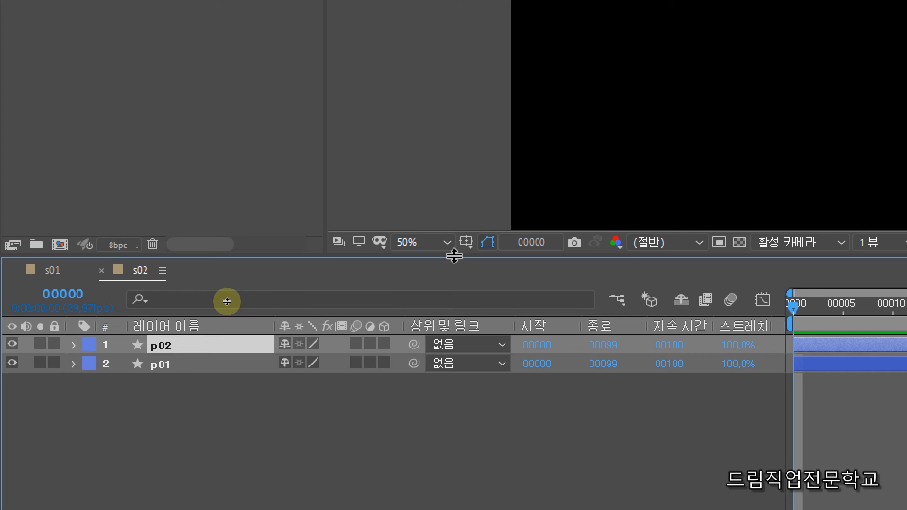
drag(125, 330, 208, 360)
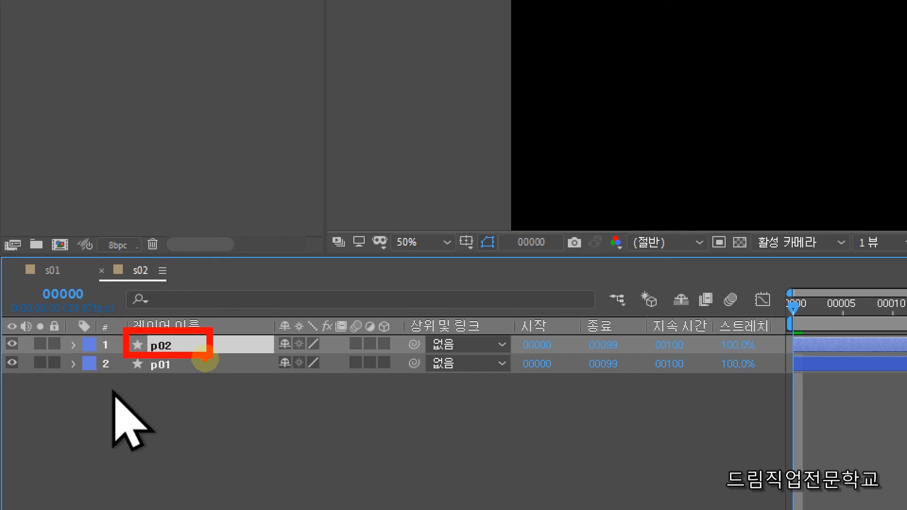
key(Escape)
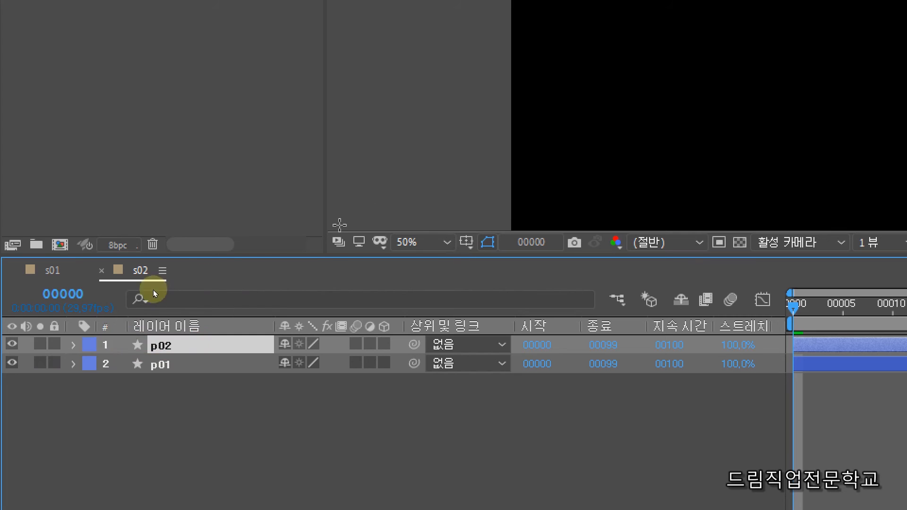
Expand the contents (콘텐트) of layer p02 down to the Size (크기) and Position (위치) properties of rectangle path 1 (사각형 패스 1).
click(74, 345)
click(45, 358)
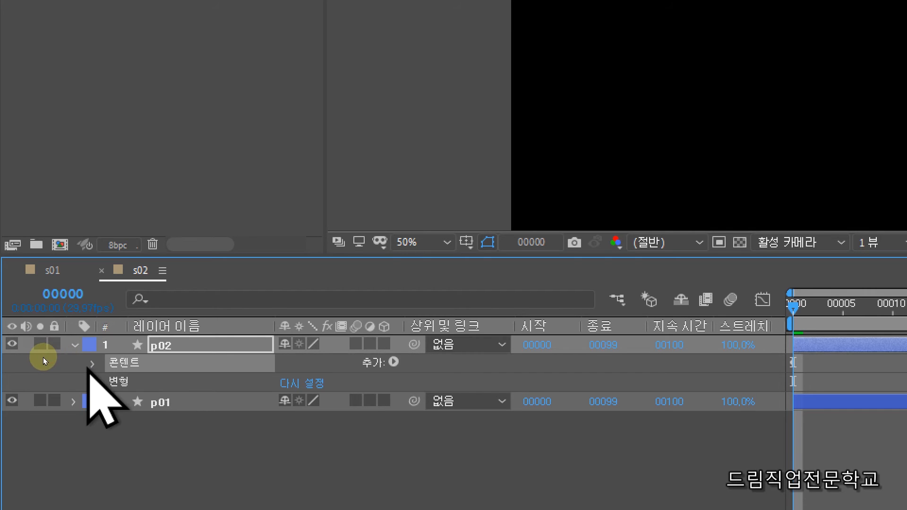
click(75, 361)
click(153, 383)
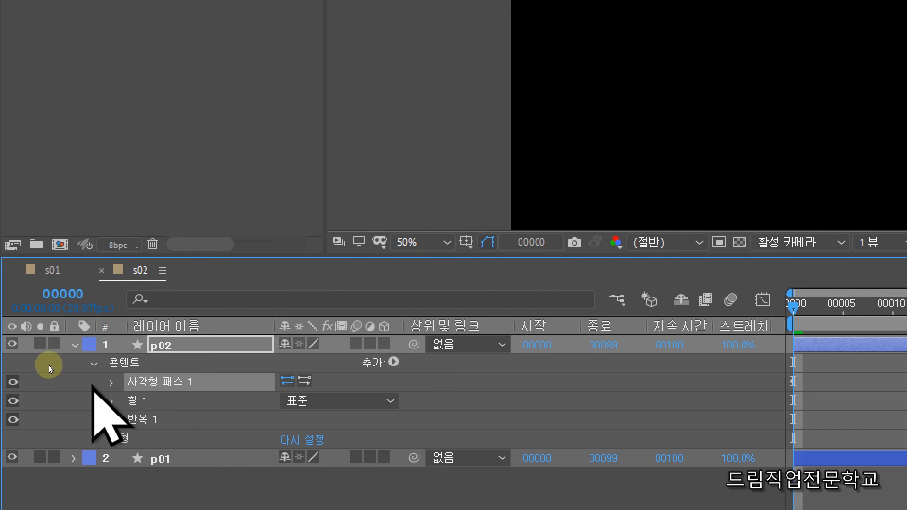
click(113, 384)
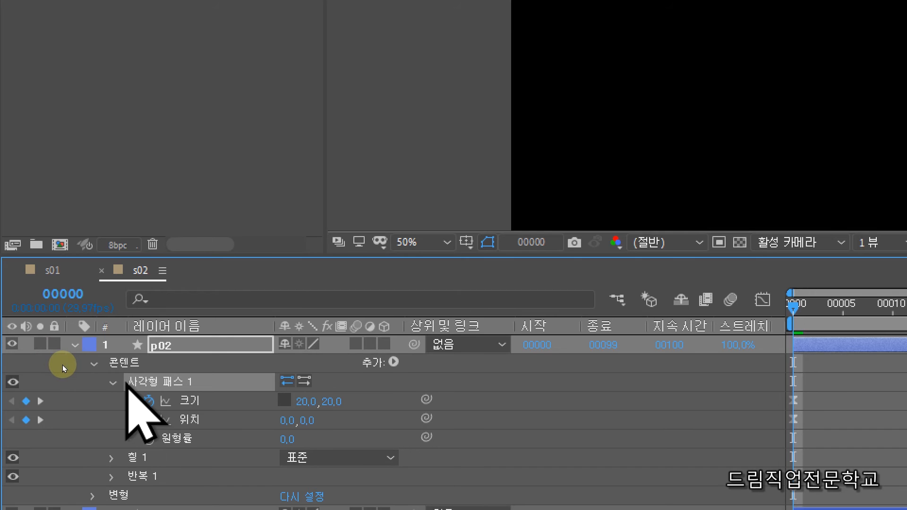
mouse_move(83, 325)
mouse_down()
mouse_move(239, 424)
mouse_move(425, 453)
mouse_up()
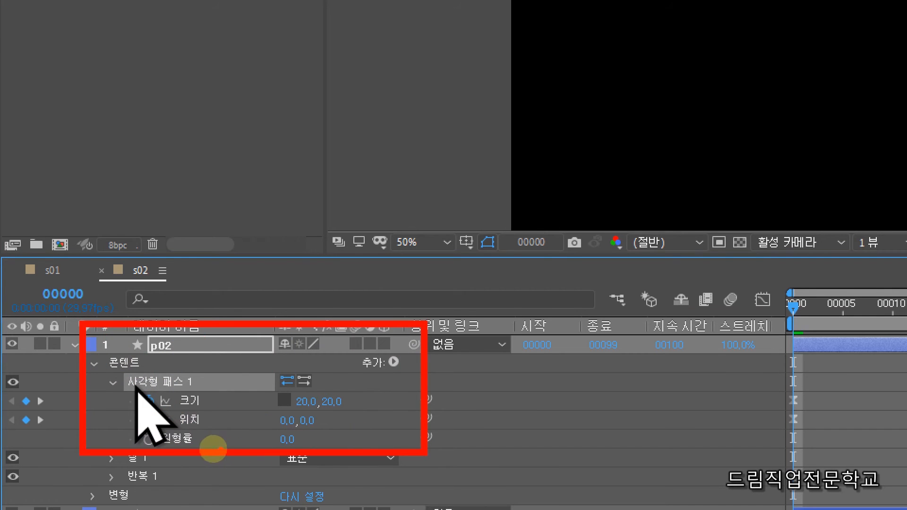
drag(176, 429, 348, 430)
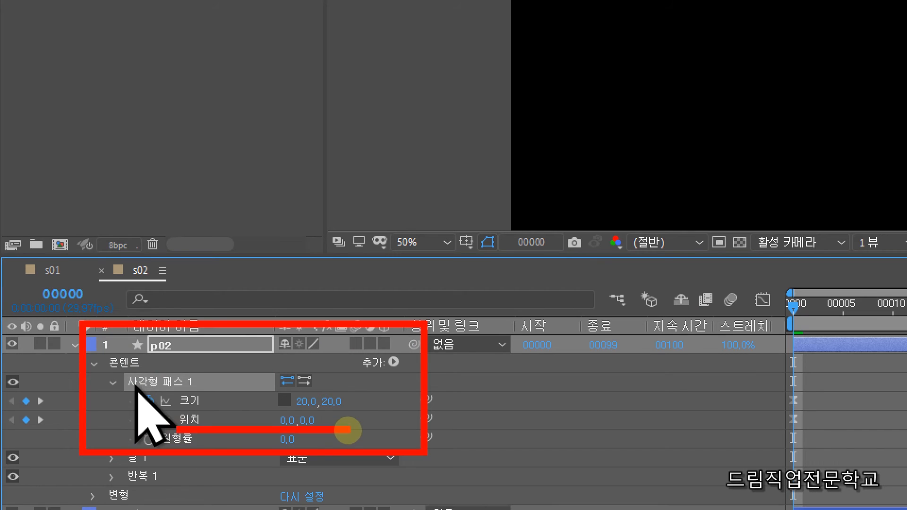
key(Escape)
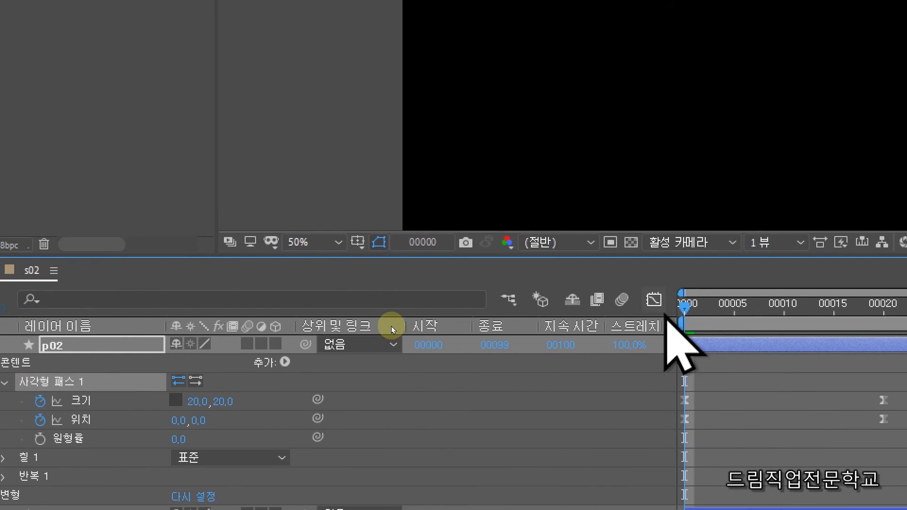
At frame 20, set the Position (위치) Y value of p02's rectangle path 1 to -700, and collapse the layer.
drag(685, 308, 882, 319)
drag(796, 320, 801, 321)
drag(792, 286, 791, 452)
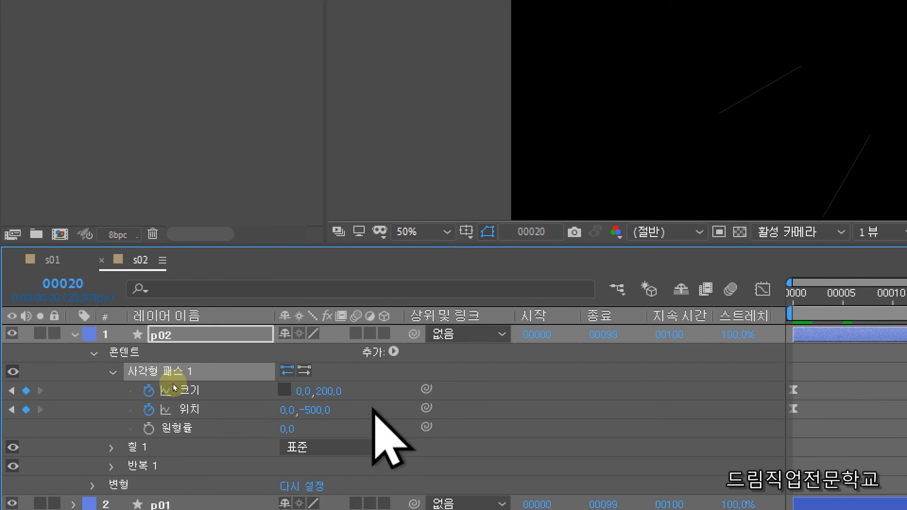
click(315, 411)
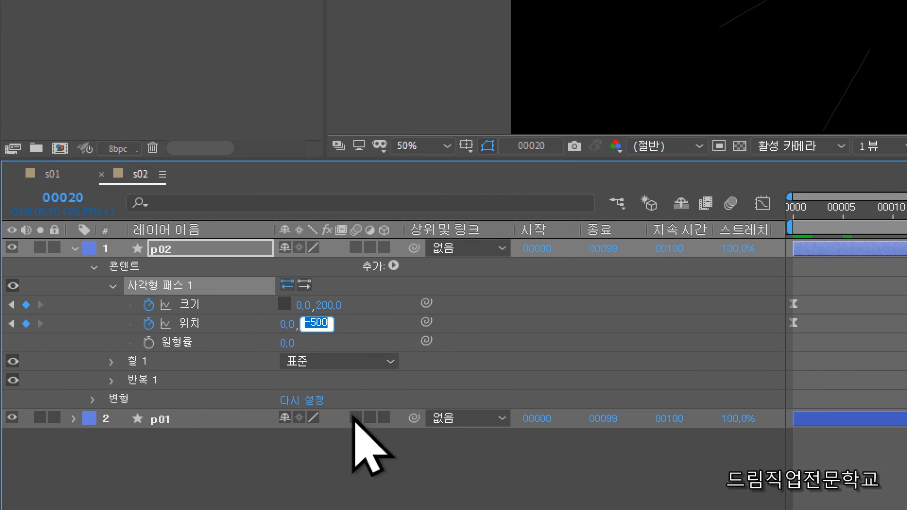
text(-7)
key(Return)
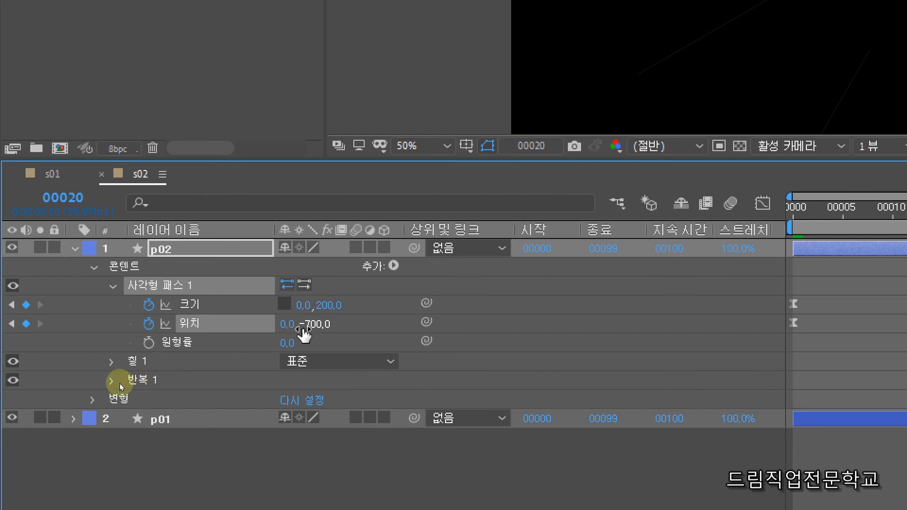
click(94, 266)
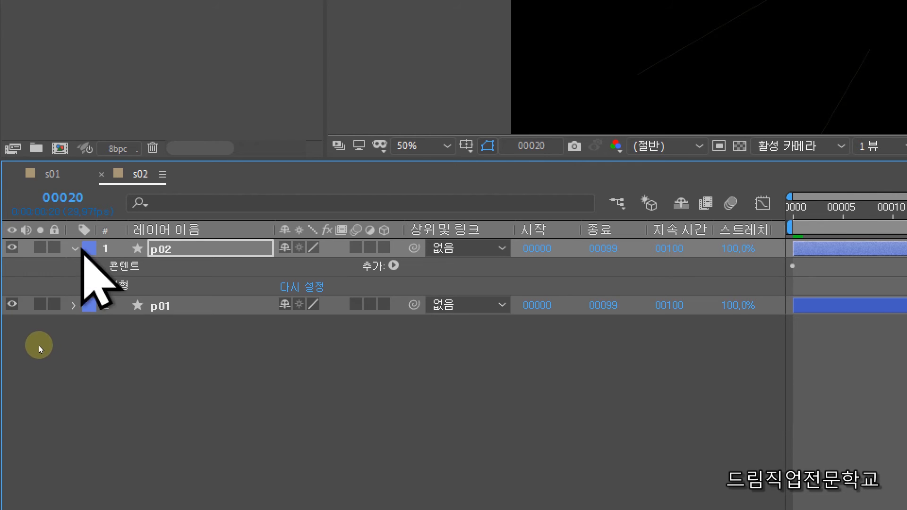
click(75, 248)
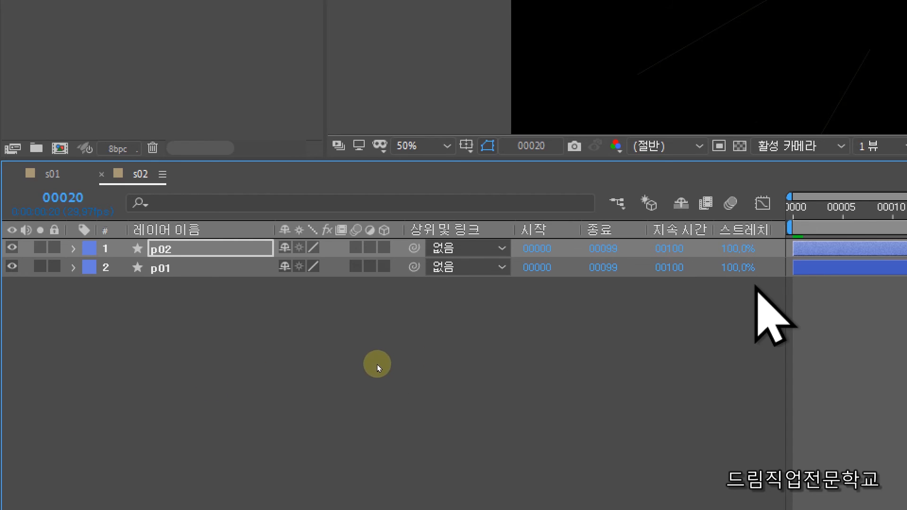
click(832, 244)
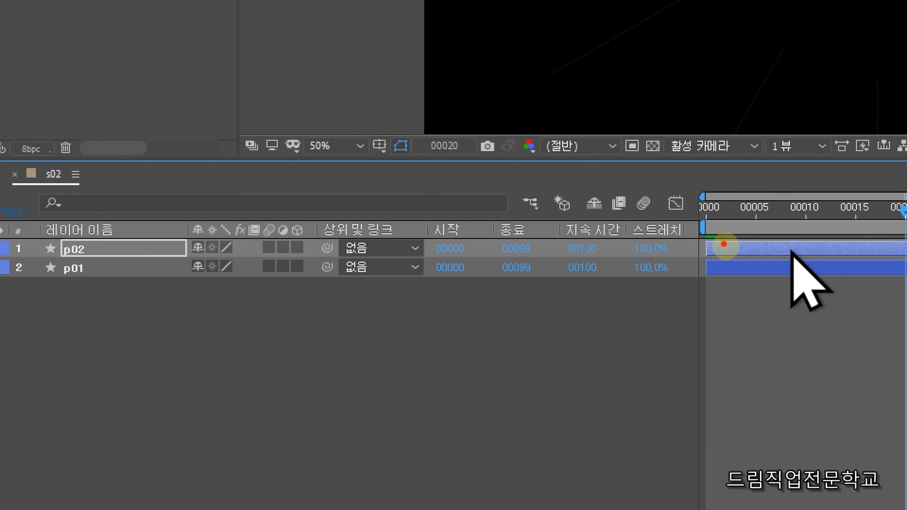
mouse_move(723, 244)
mouse_down()
mouse_move(780, 244)
mouse_move(774, 231)
mouse_move(785, 242)
mouse_move(775, 261)
mouse_move(773, 234)
mouse_up()
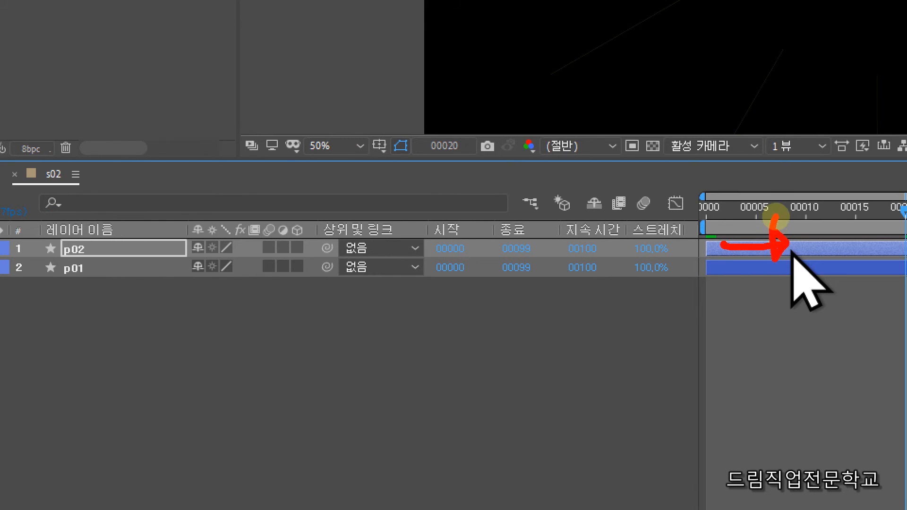
click(450, 244)
drag(425, 213, 486, 264)
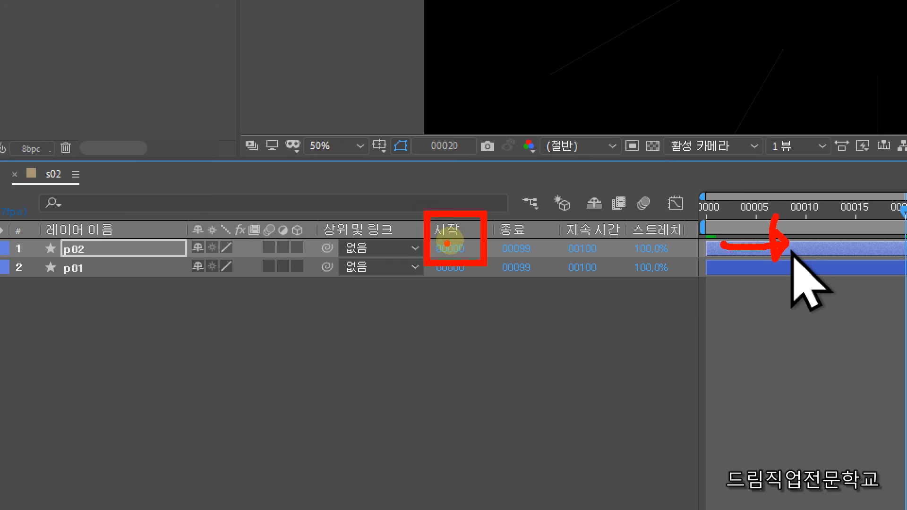
drag(460, 254, 469, 235)
key(Escape)
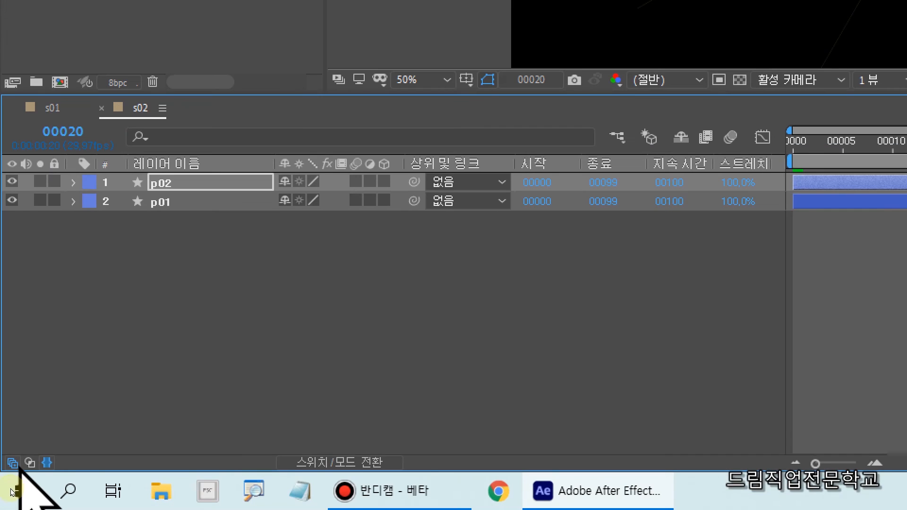
click(35, 446)
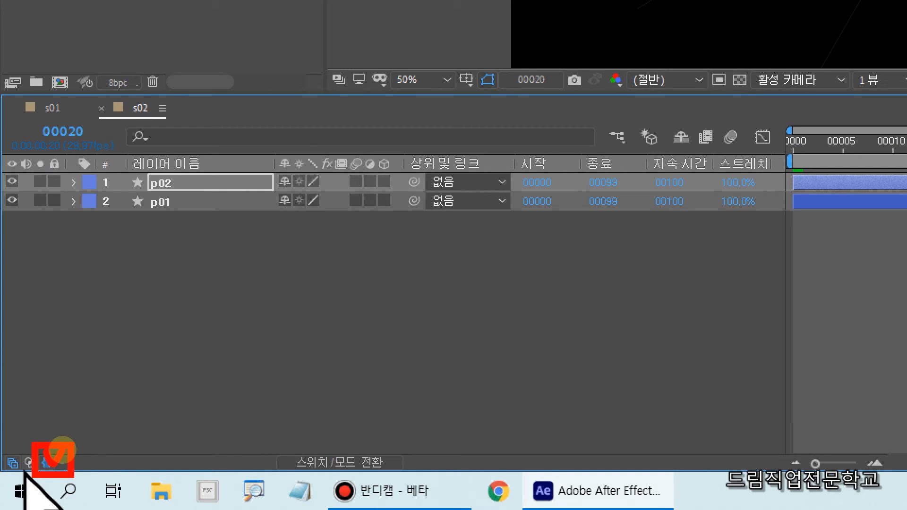
mouse_move(509, 144)
mouse_down()
mouse_move(567, 219)
mouse_move(779, 215)
mouse_up()
drag(529, 168, 545, 182)
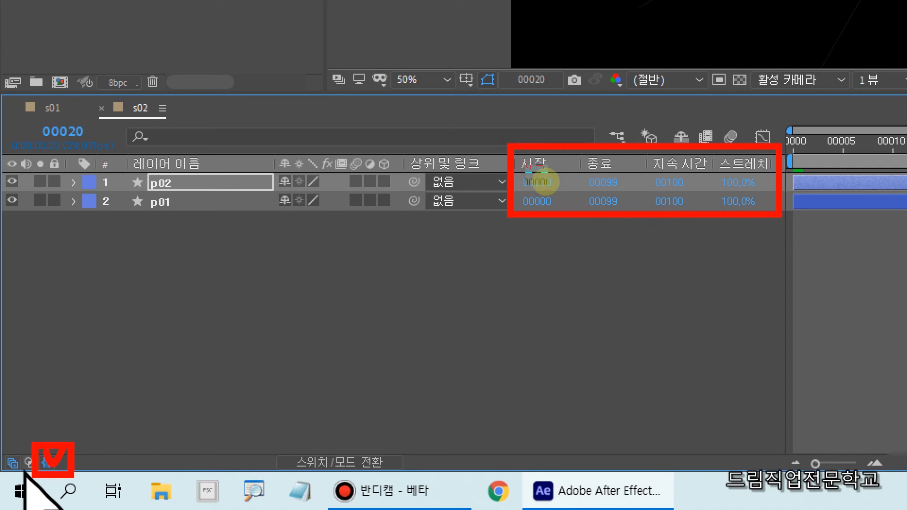
key(Escape)
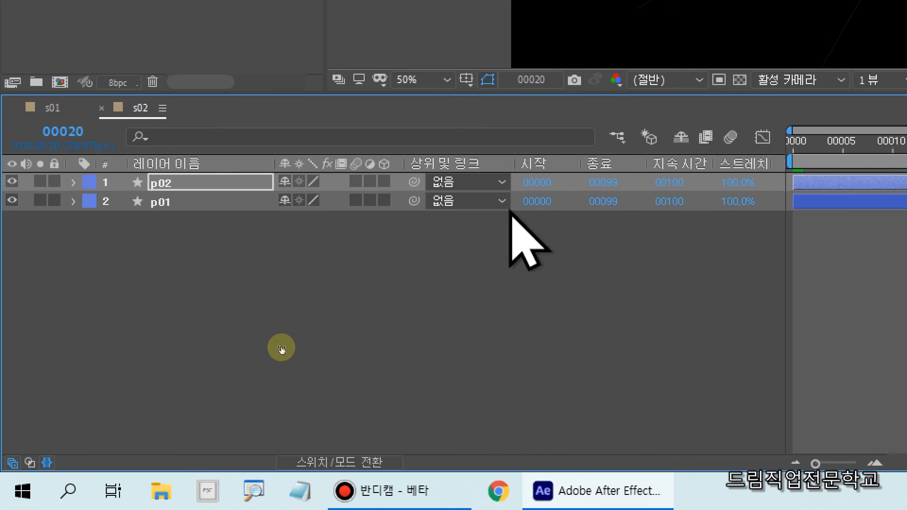
Set the start time (시작) of layer p02 to frame 7.
click(534, 183)
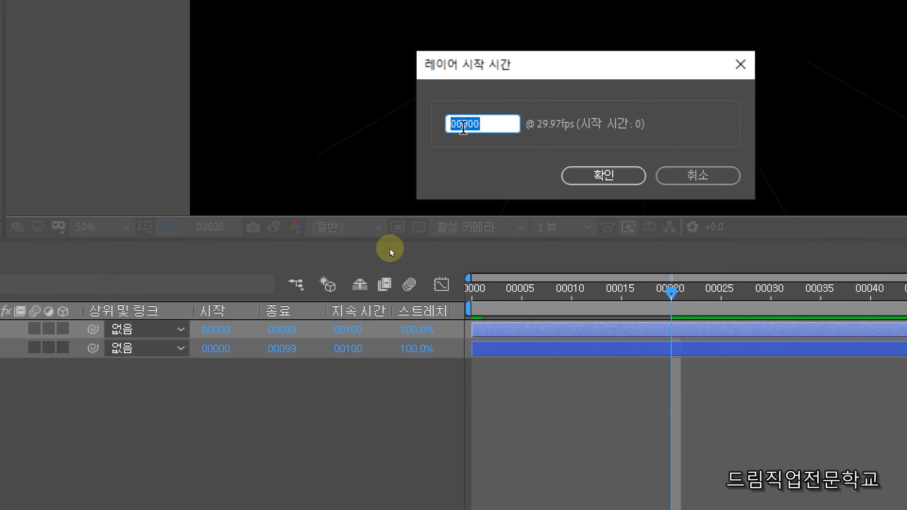
text(7)
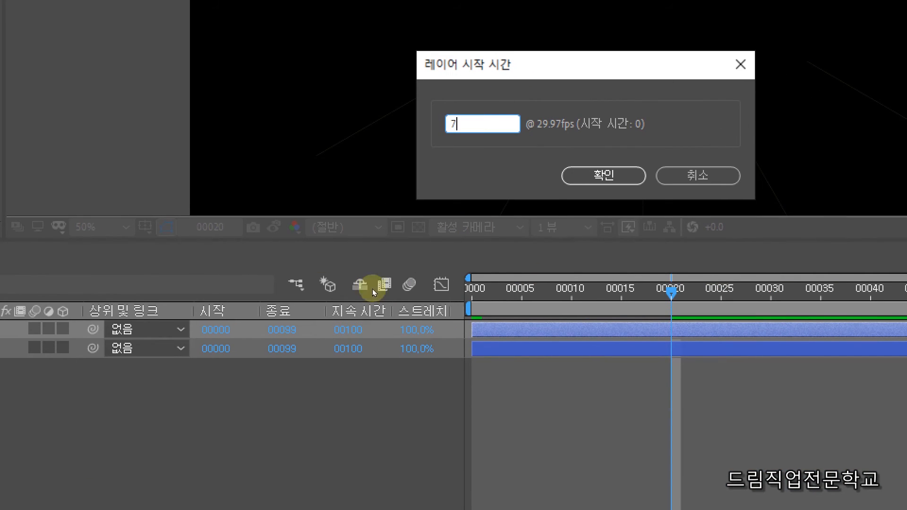
click(630, 175)
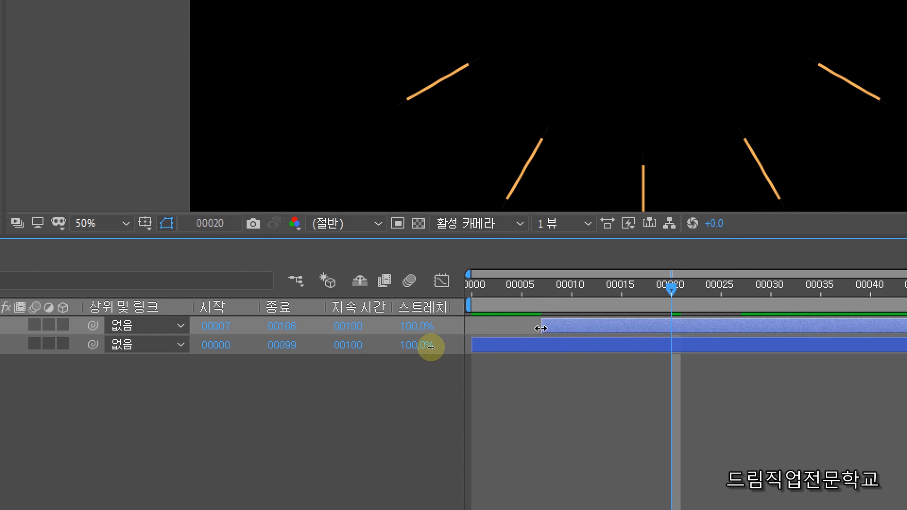
Play back composition s02 from the beginning to check the two staggered bursts, and return to frame 0.
key(Home)
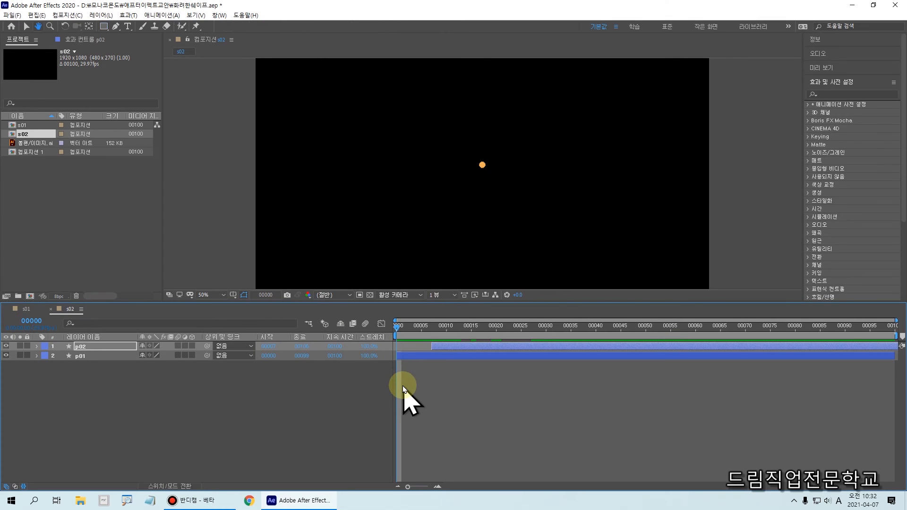
key(space)
key(space)
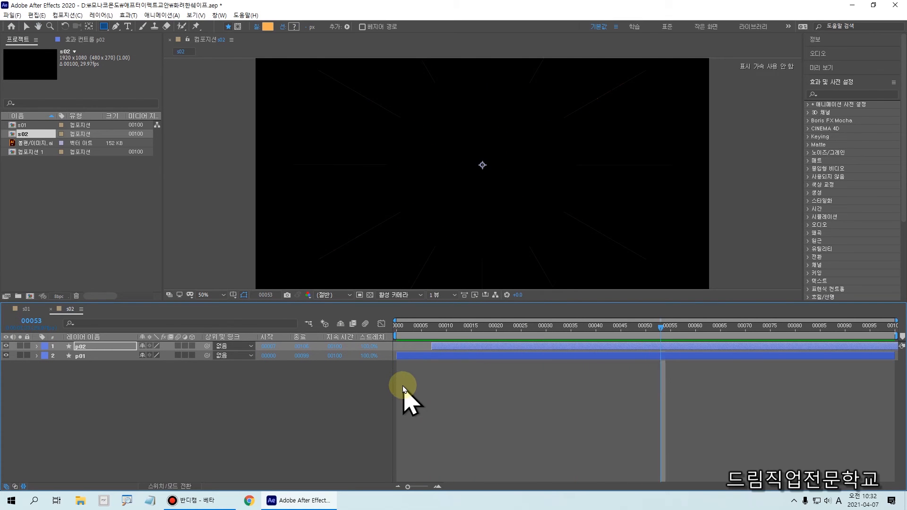
drag(426, 333, 399, 334)
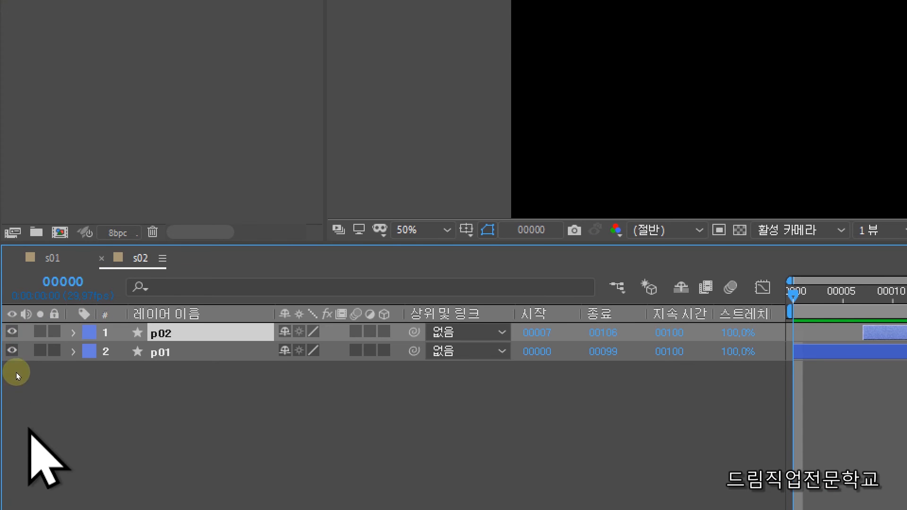
Expand layer p02's contents (콘텐트) down to the properties of fill 1 (칠 1).
click(33, 410)
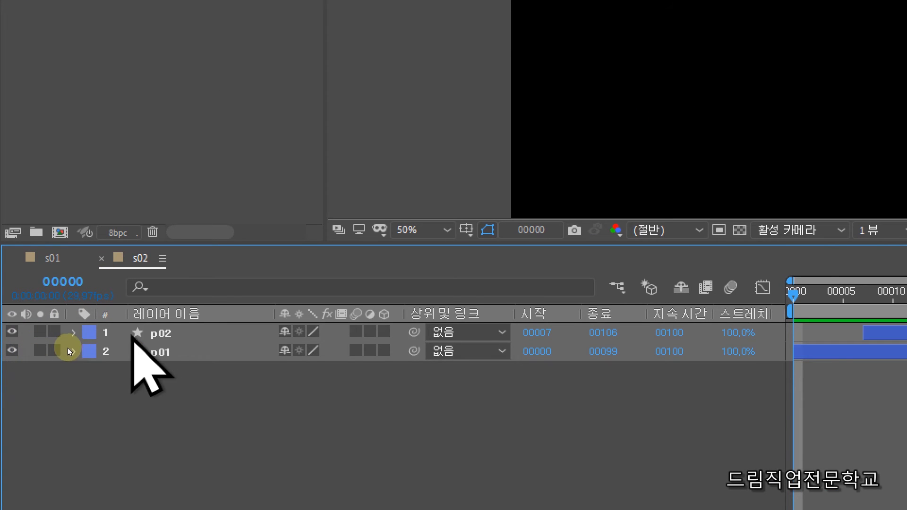
click(160, 337)
click(73, 333)
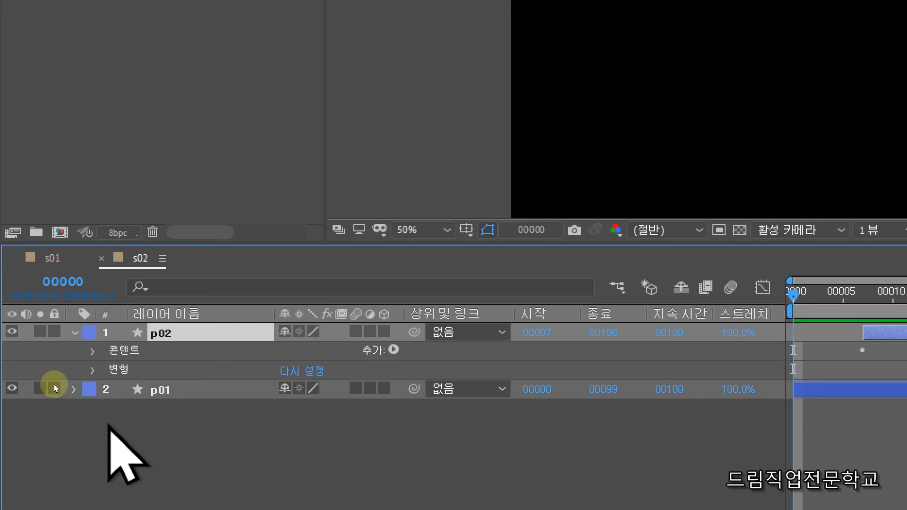
click(117, 350)
click(92, 352)
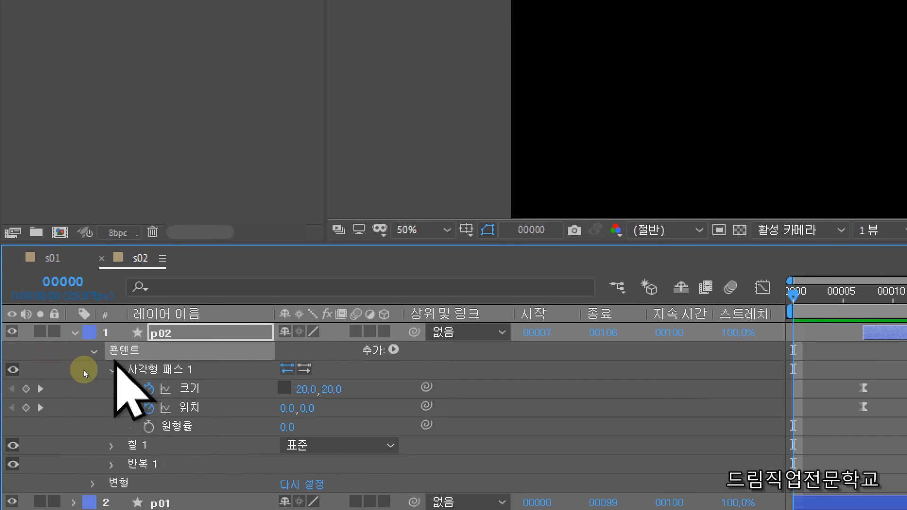
click(137, 445)
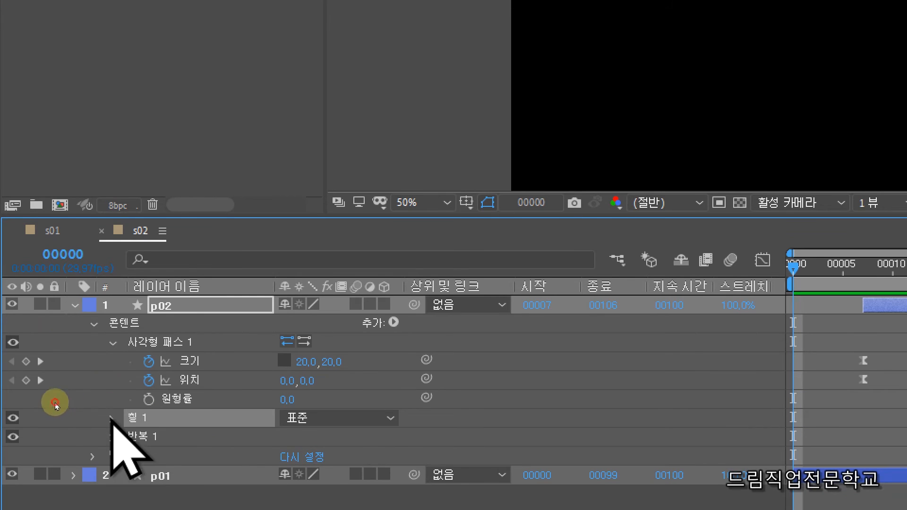
click(112, 446)
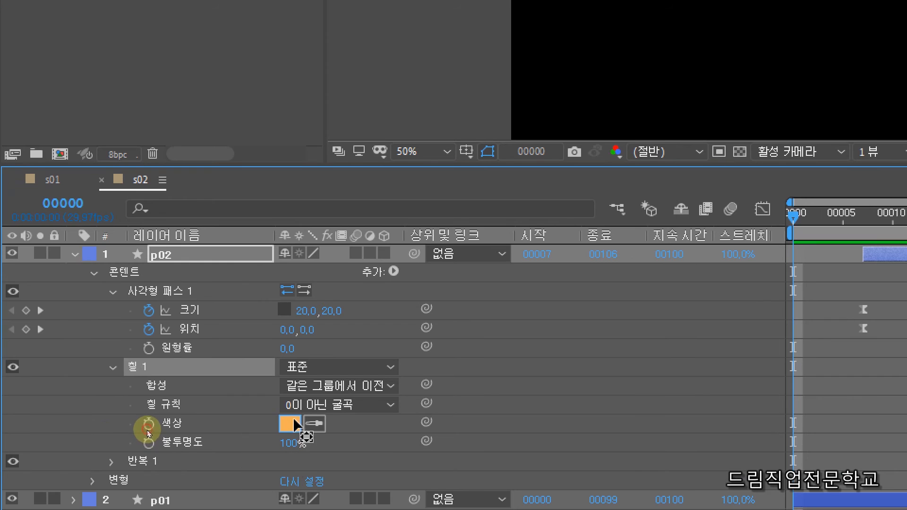
Change the color (색상) of p02's fill 1 (칠 1) to a vivid, saturated orange with a hue of 21°.
click(284, 465)
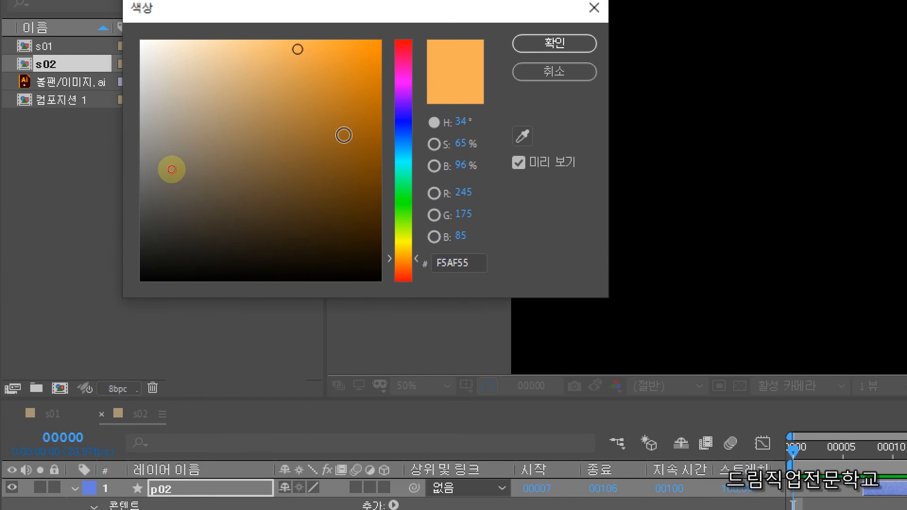
click(345, 135)
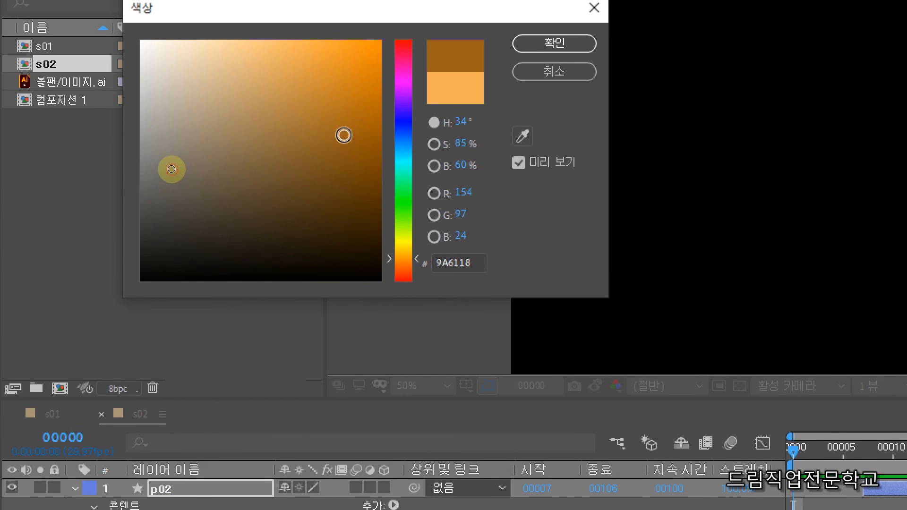
mouse_move(344, 134)
mouse_down()
mouse_move(367, 71)
mouse_move(305, 138)
mouse_up()
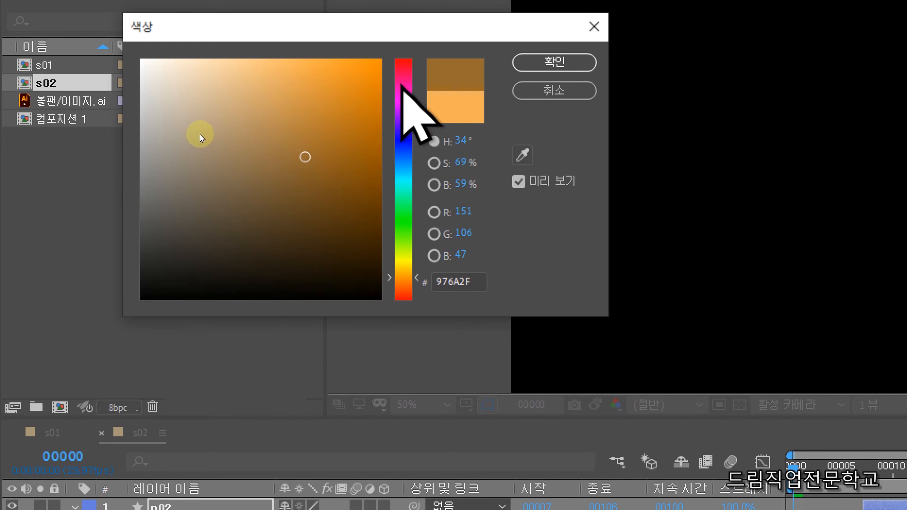
click(396, 295)
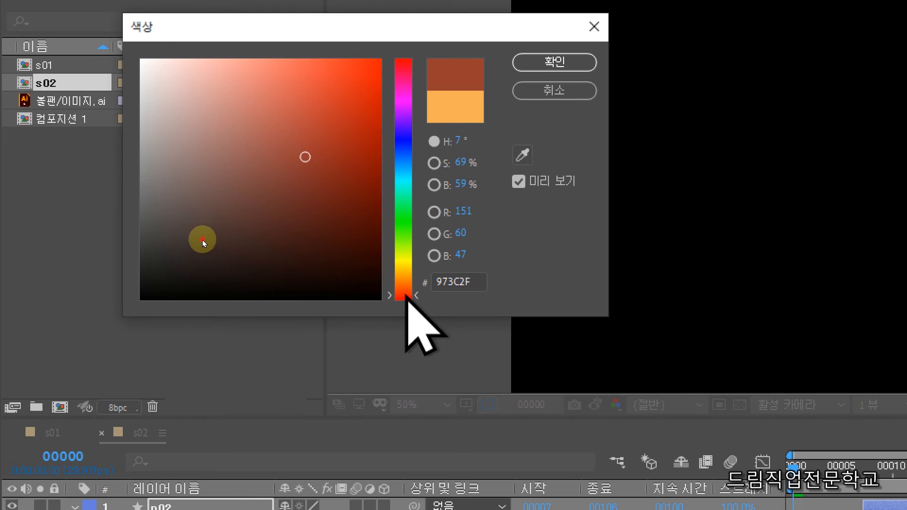
click(405, 287)
drag(406, 287, 405, 286)
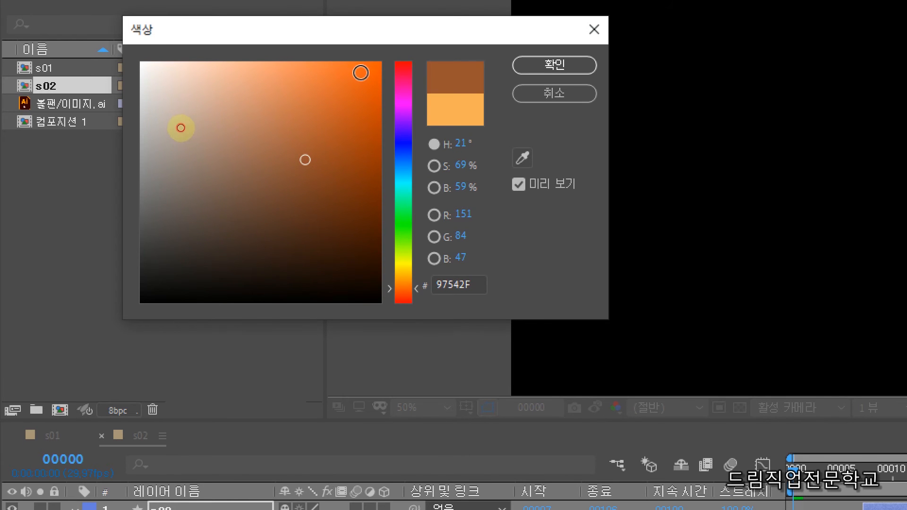
click(361, 71)
key(Return)
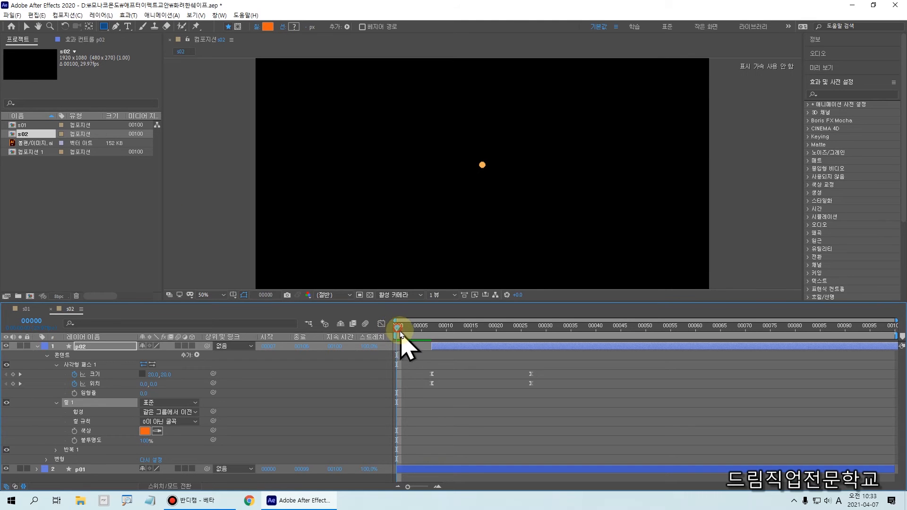
Play back composition s02 from the beginning to check the second burst's new color.
mouse_move(400, 334)
mouse_down()
mouse_move(513, 335)
mouse_move(405, 341)
mouse_move(532, 353)
mouse_move(373, 347)
mouse_move(398, 350)
mouse_up()
key(space)
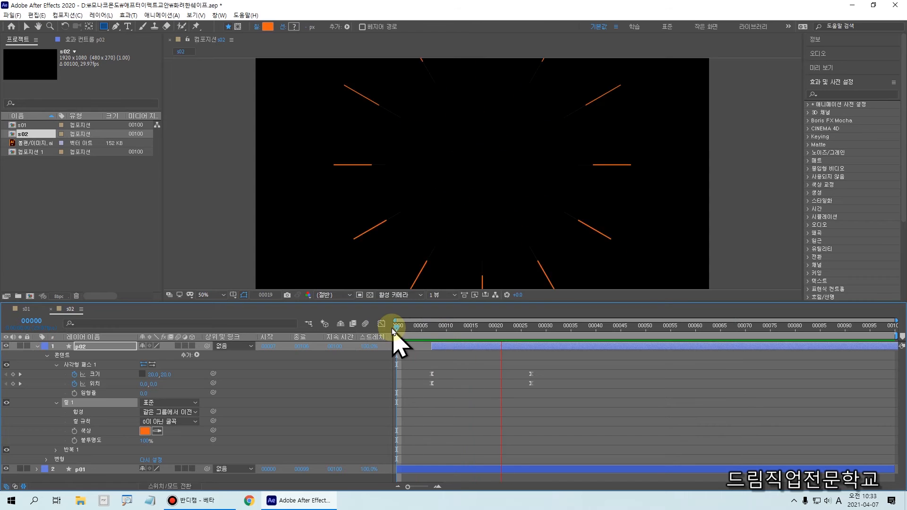
key(space)
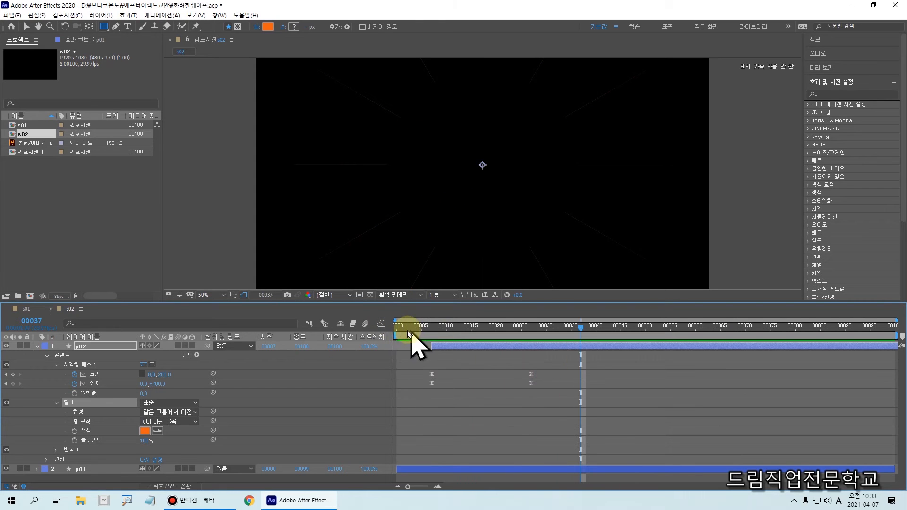
Collapse and deselect layer p02, and return to frame 0.
click(37, 349)
click(70, 395)
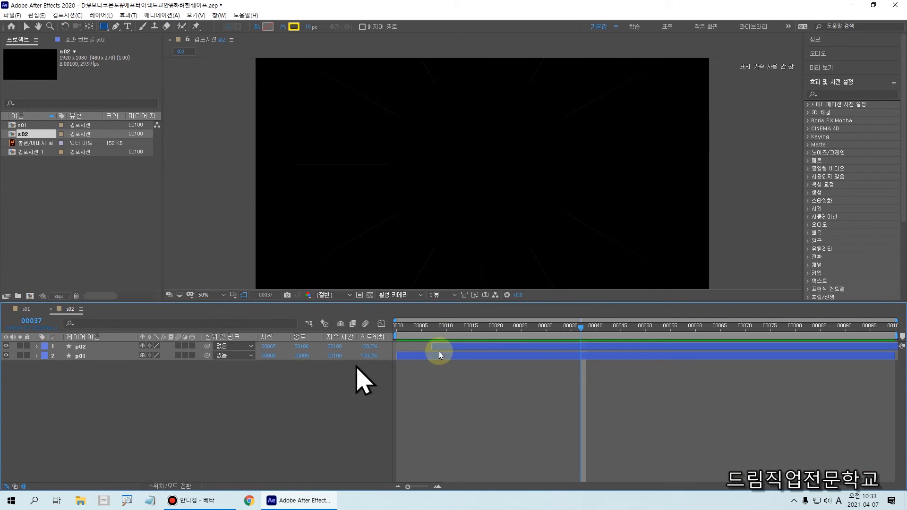
key(Home)
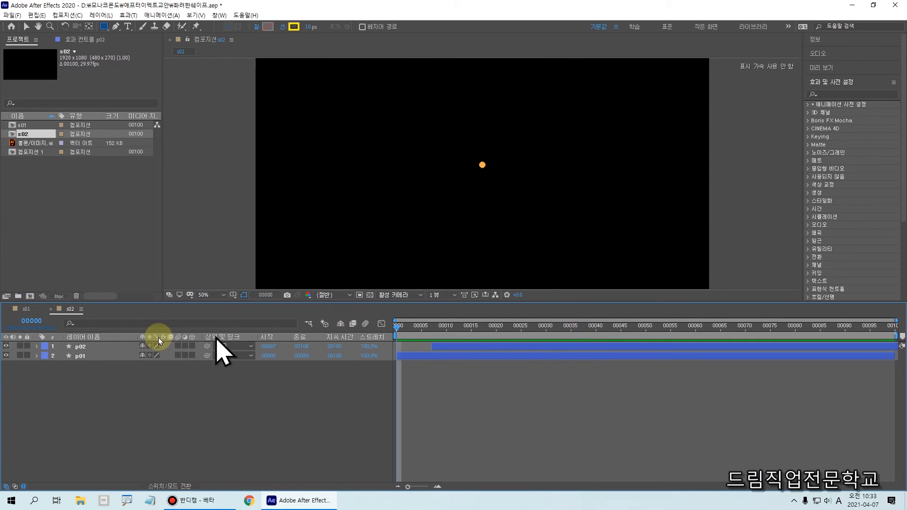
mouse_move(4, 298)
mouse_down()
mouse_move(39, 320)
mouse_move(93, 325)
mouse_up()
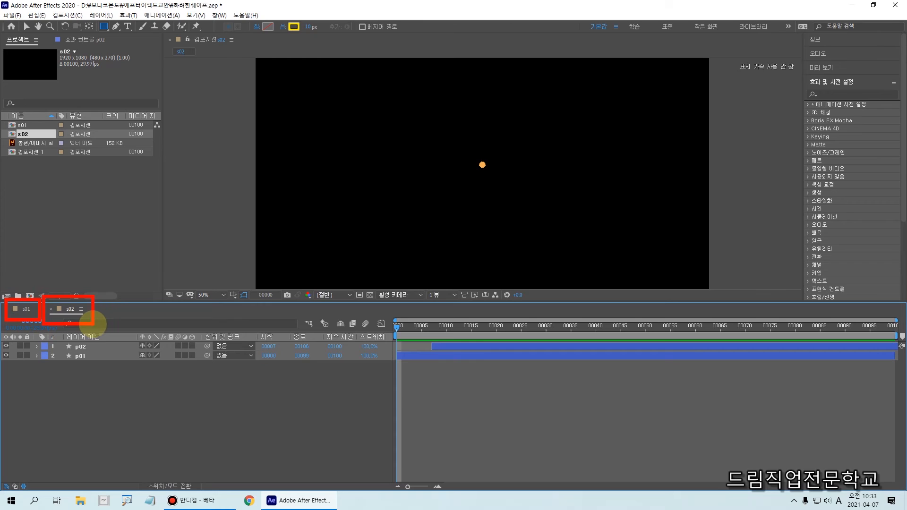
drag(18, 278, 61, 296)
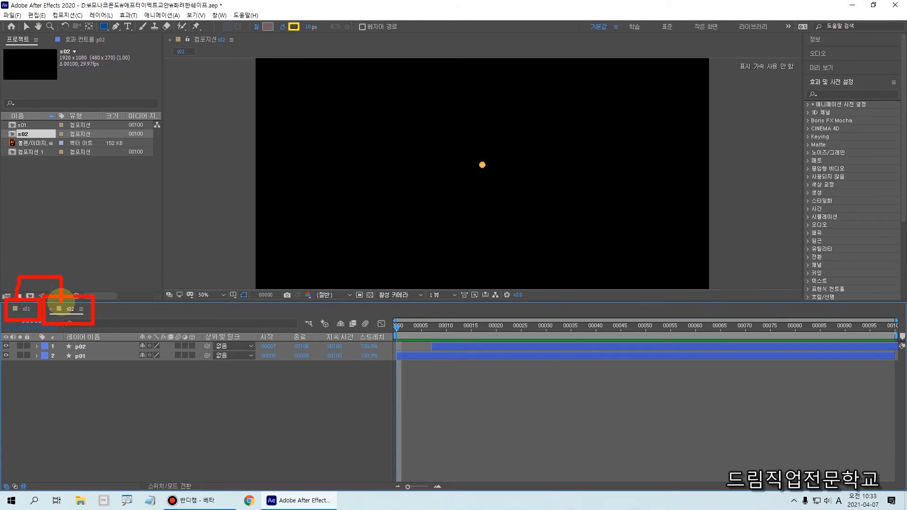
key(Escape)
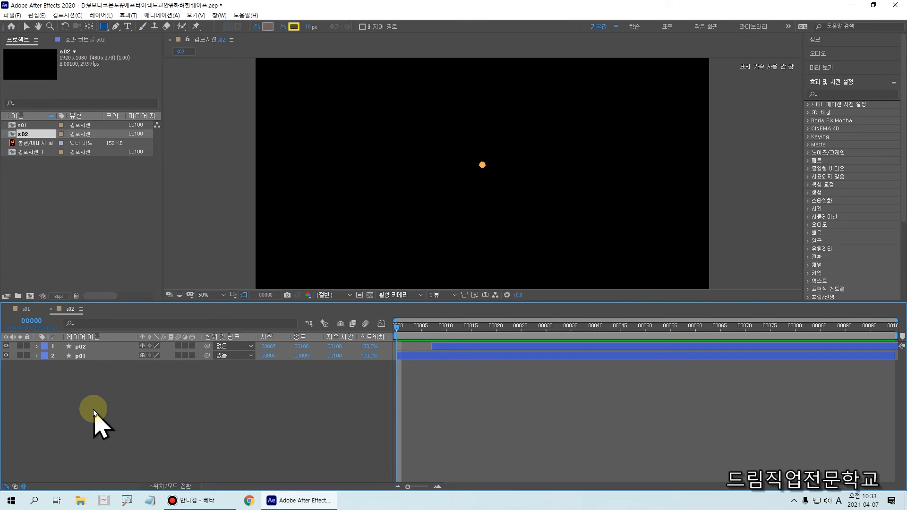
Import the project file S03.aep from the 3주차 folder into the current project.
click(113, 266)
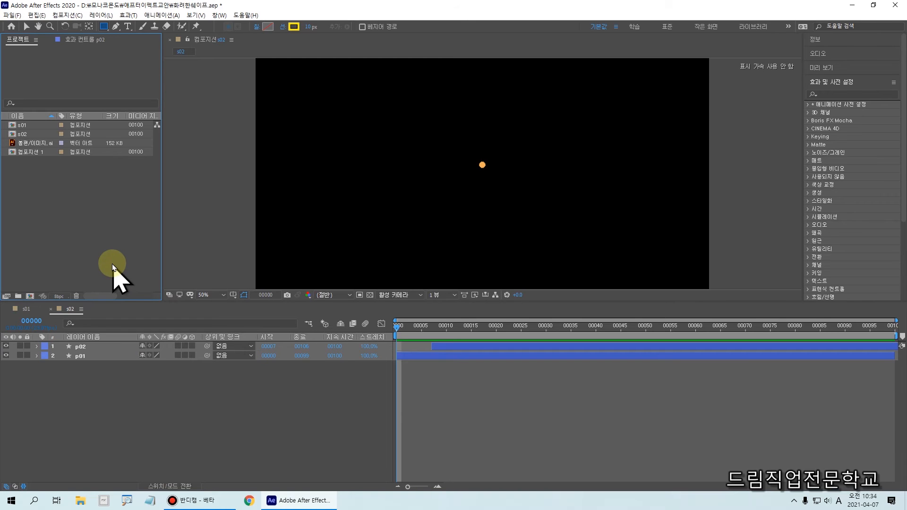
double_click(113, 267)
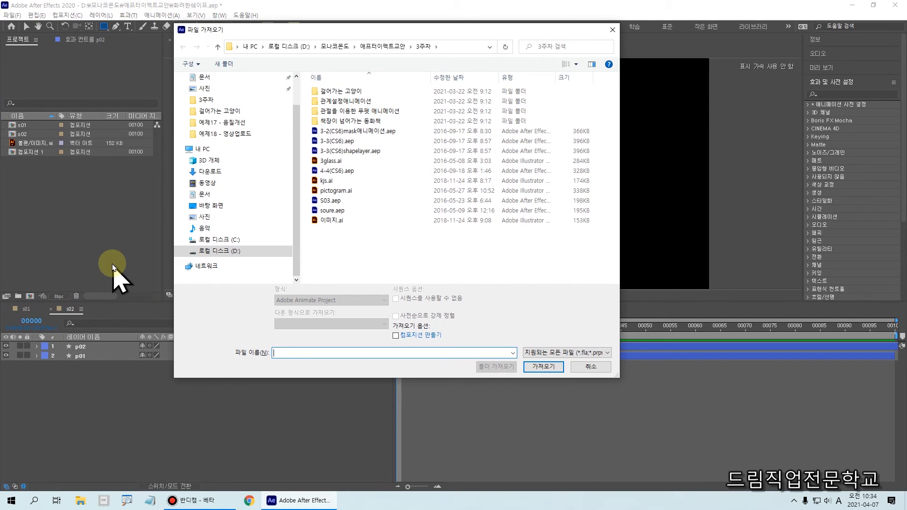
mouse_move(355, 35)
mouse_down()
mouse_move(380, 61)
mouse_move(452, 63)
mouse_up()
drag(300, 189, 352, 210)
key(Escape)
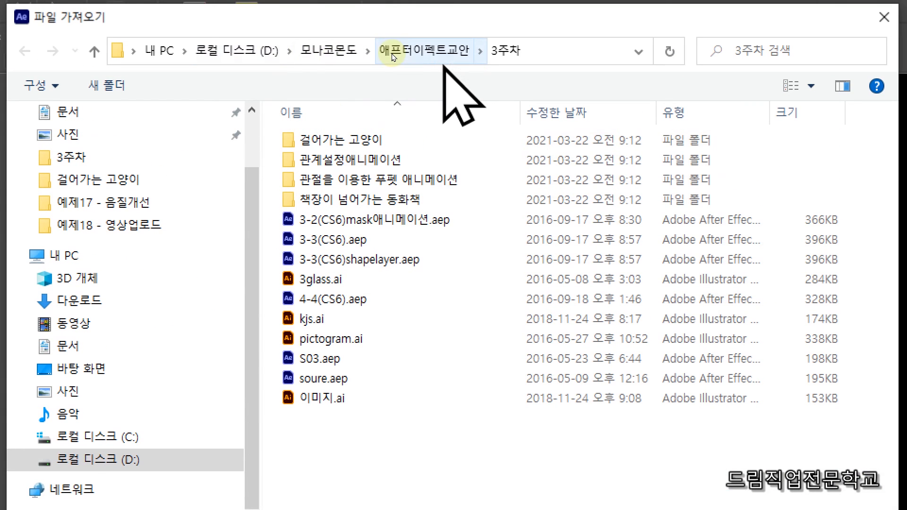
mouse_move(373, 35)
mouse_down()
mouse_move(392, 61)
mouse_move(538, 68)
mouse_up()
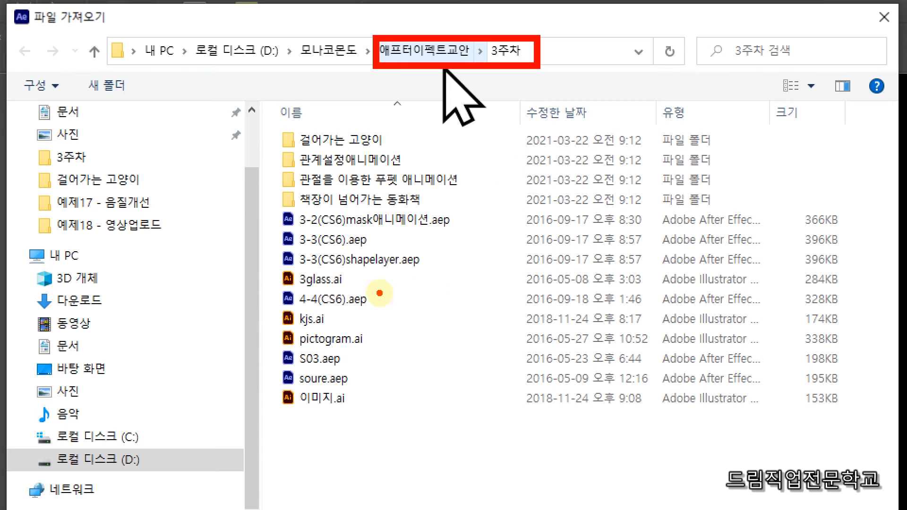
mouse_move(269, 341)
mouse_down()
mouse_move(314, 377)
mouse_move(363, 375)
mouse_up()
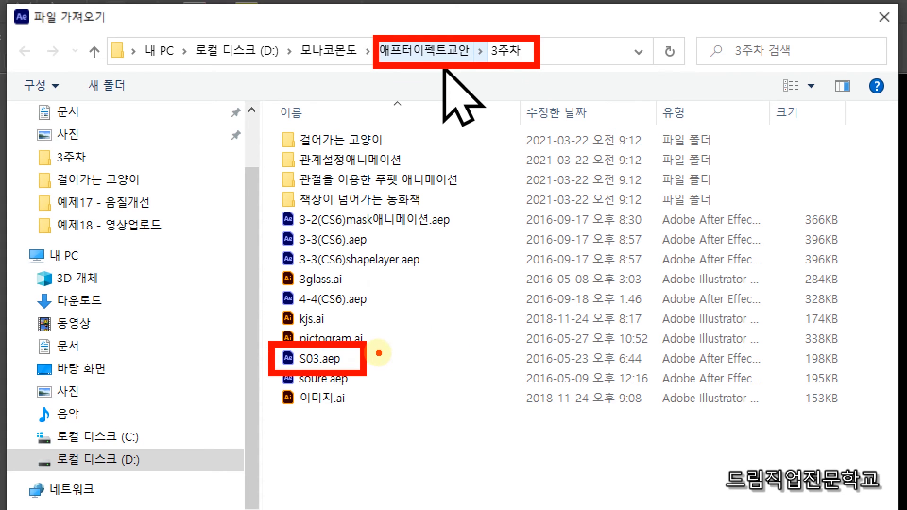
drag(377, 350, 402, 352)
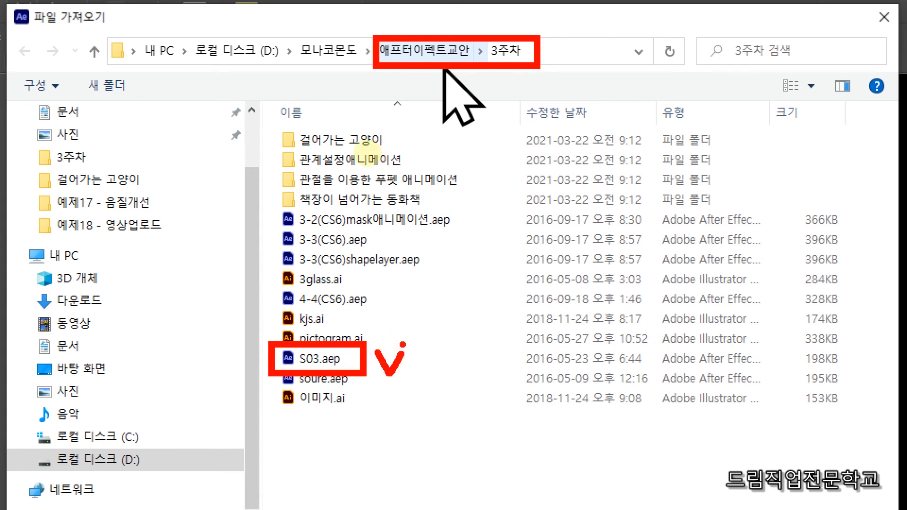
click(319, 362)
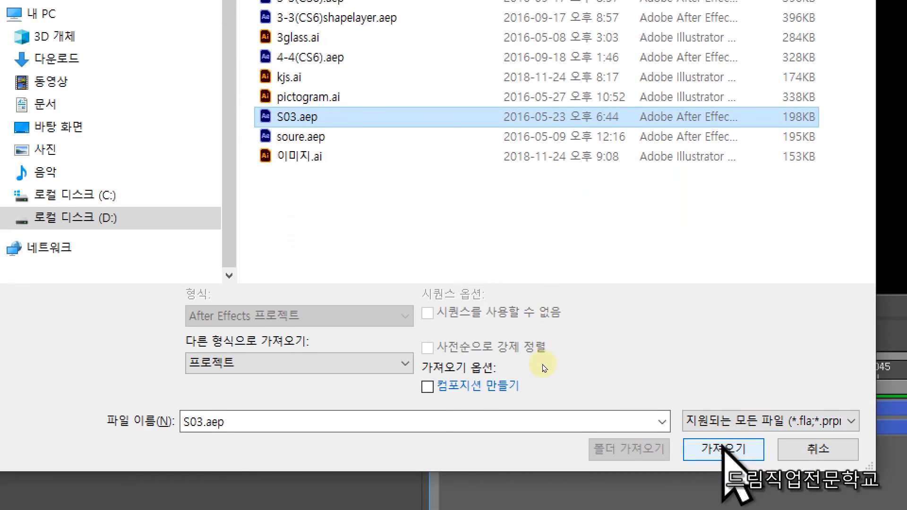
click(725, 446)
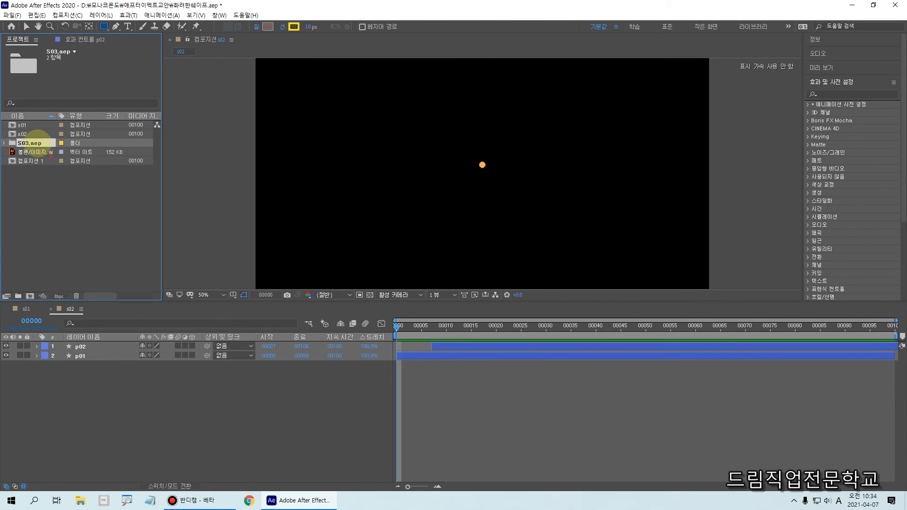
Expand the imported S03.aep folder and open its compositions S03 and line.
mouse_move(12, 152)
mouse_down()
mouse_move(28, 141)
mouse_move(62, 151)
mouse_up()
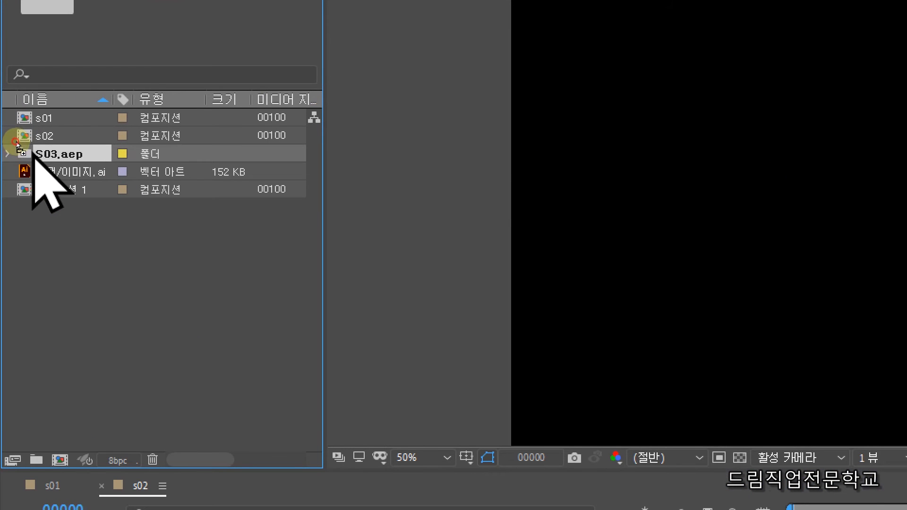
click(31, 274)
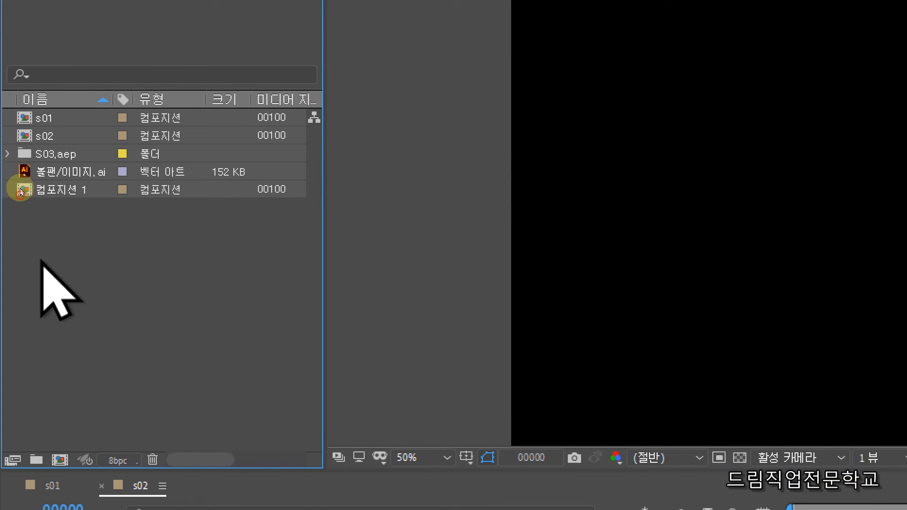
click(7, 154)
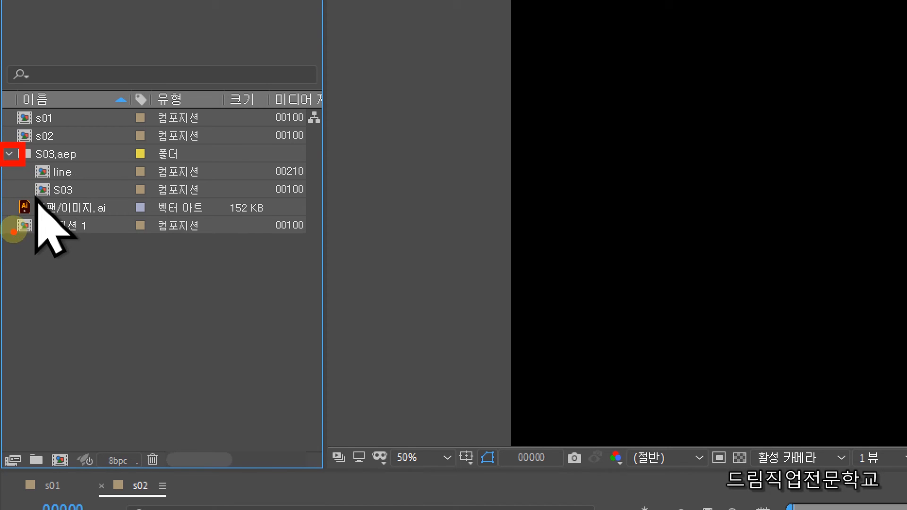
drag(22, 160, 93, 195)
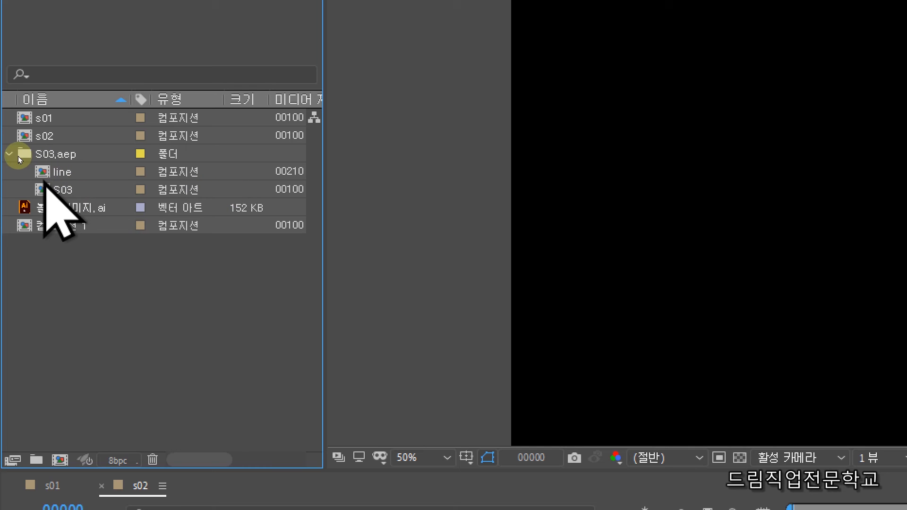
double_click(46, 190)
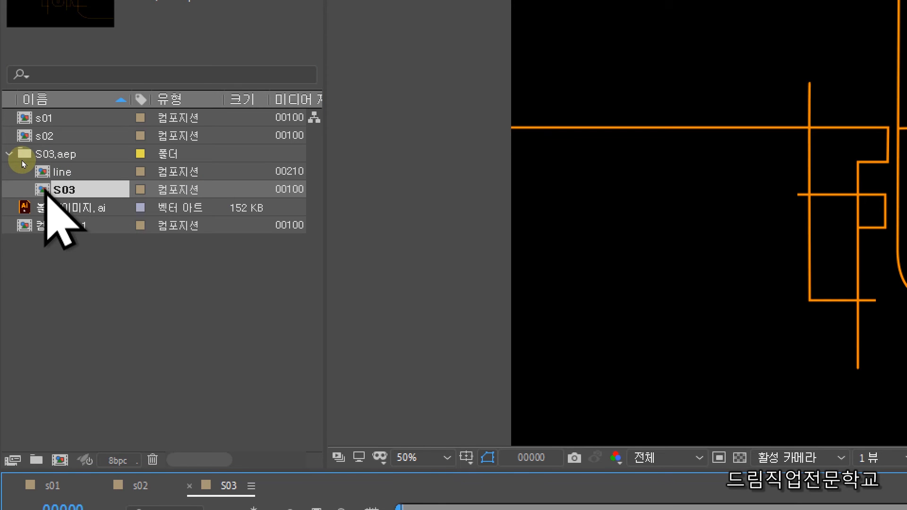
double_click(43, 172)
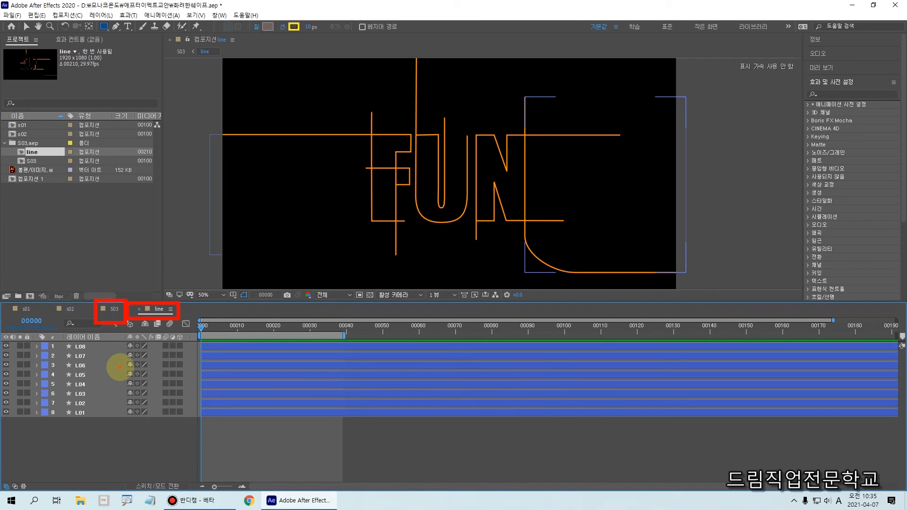
key(Escape)
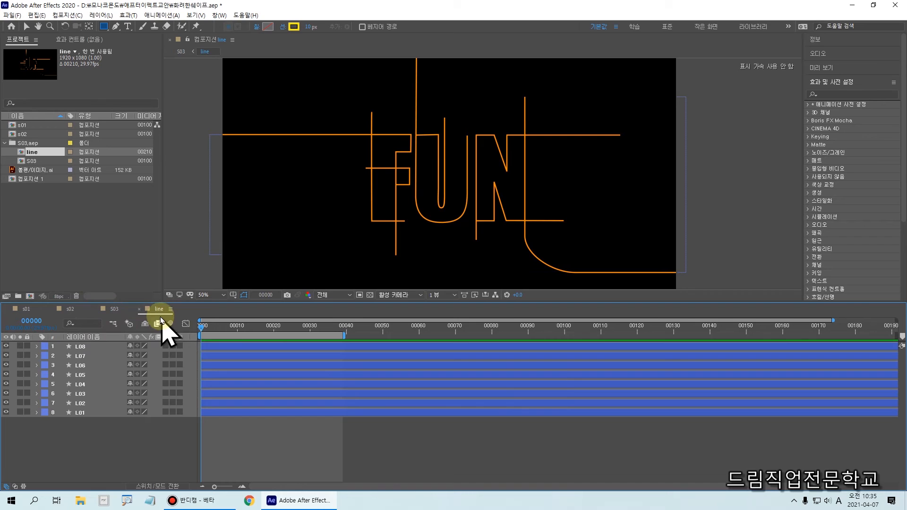
key(ctrl+2)
mouse_move(142, 300)
mouse_down()
mouse_move(181, 321)
mouse_move(169, 318)
mouse_move(175, 305)
mouse_up()
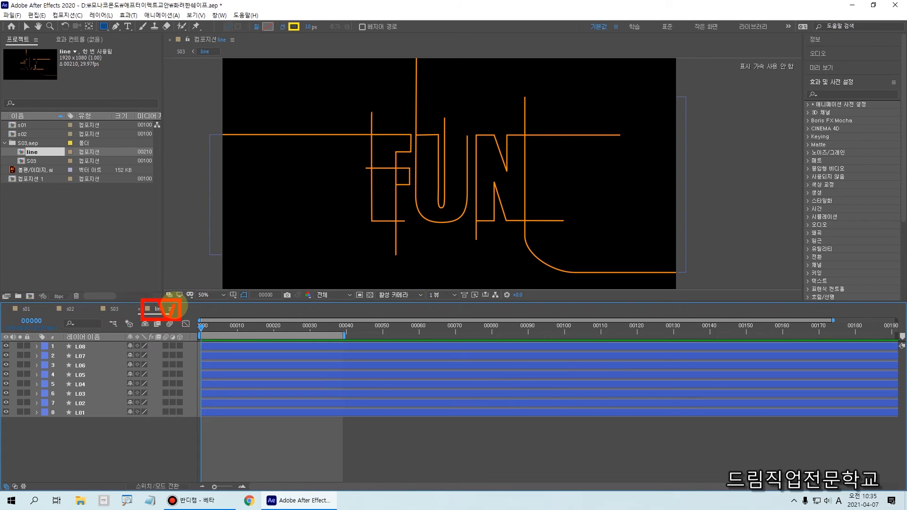
drag(211, 333, 314, 326)
drag(188, 323, 124, 334)
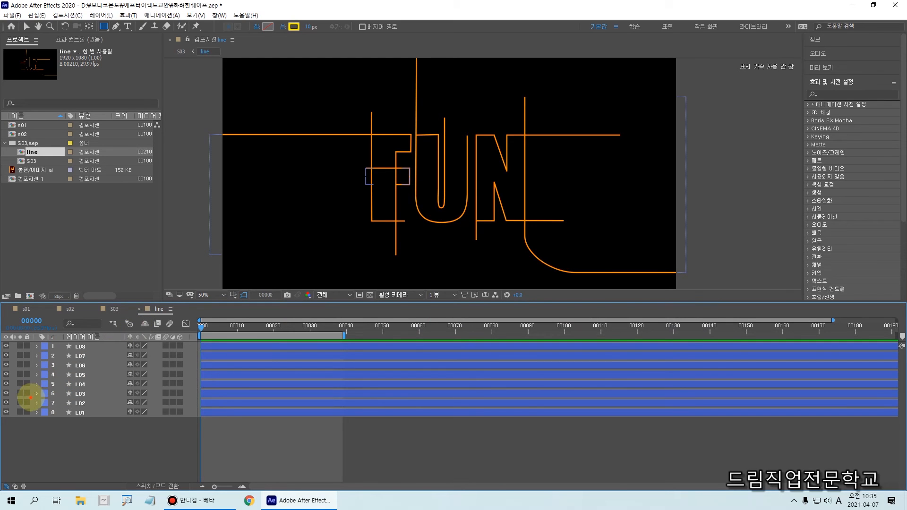
drag(54, 331, 106, 441)
key(Escape)
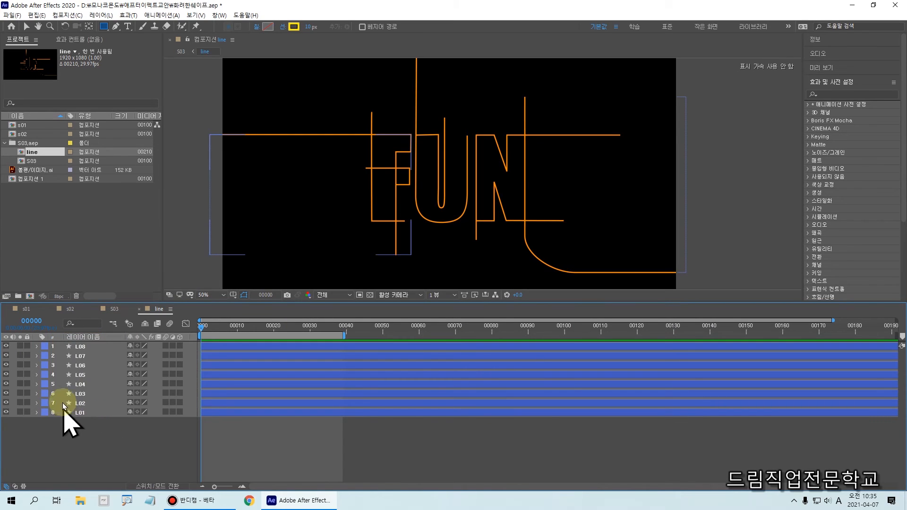
Hide and show each layer from L08 down to L01 in turn to identify which line of the artwork it holds.
click(5, 347)
click(5, 348)
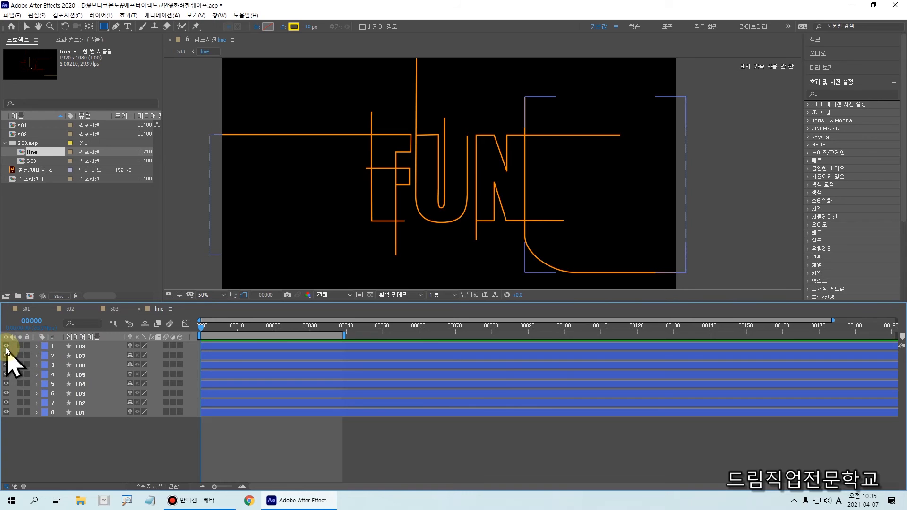
click(6, 357)
click(6, 356)
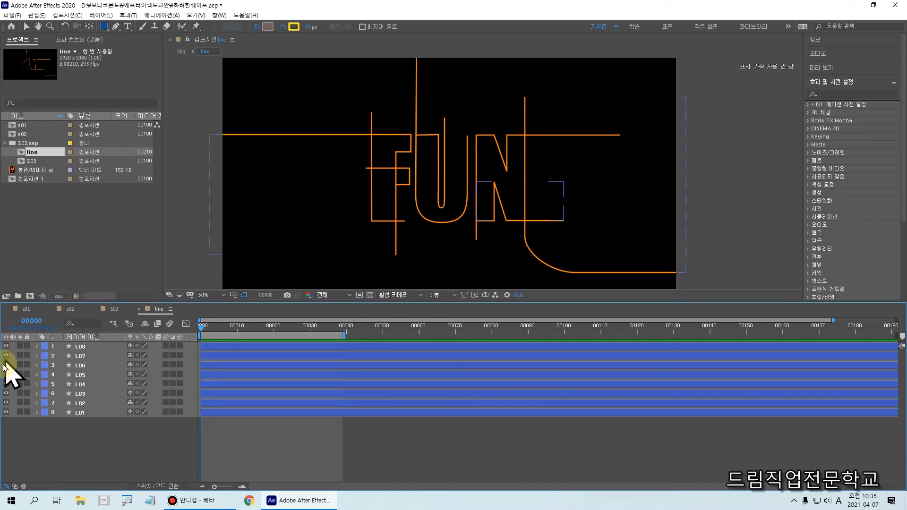
click(5, 366)
click(5, 365)
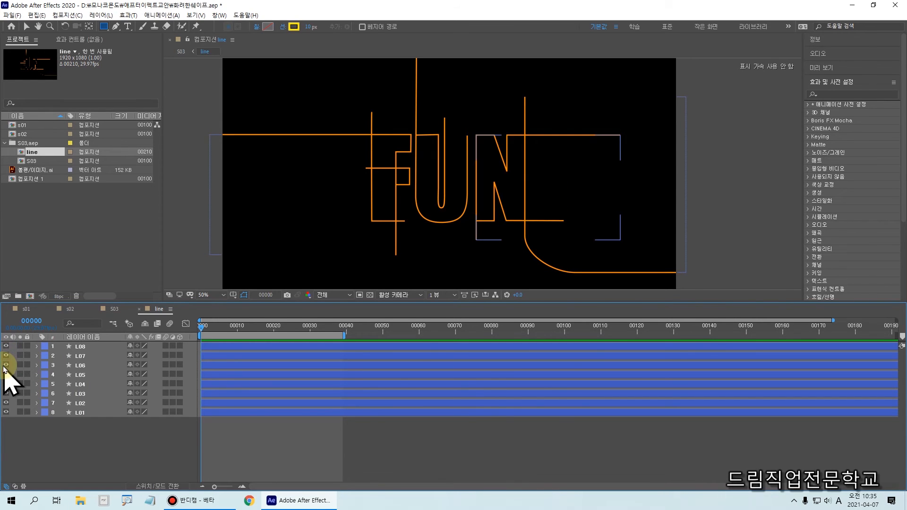
click(5, 375)
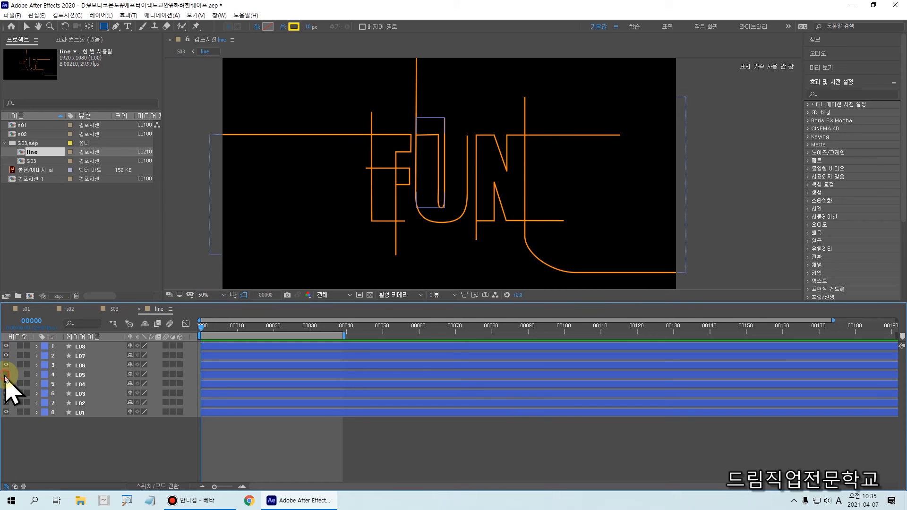
click(6, 376)
click(6, 385)
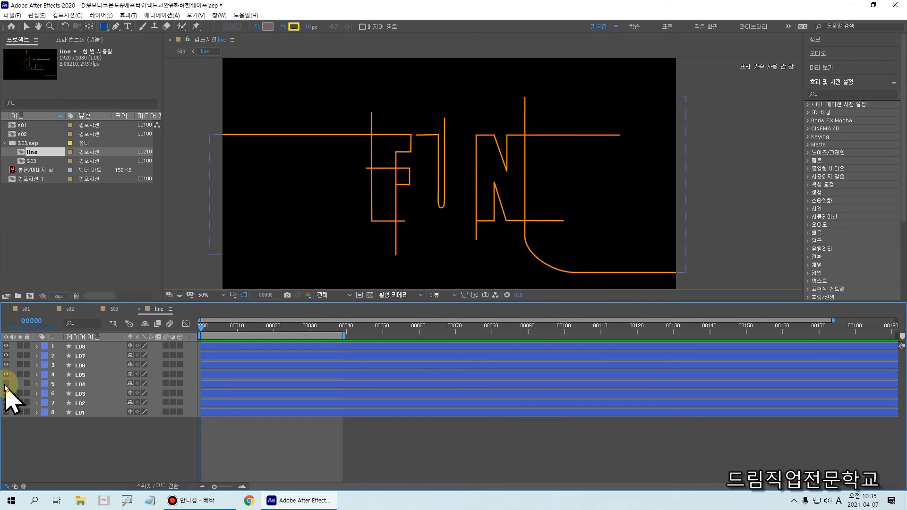
click(6, 384)
click(5, 394)
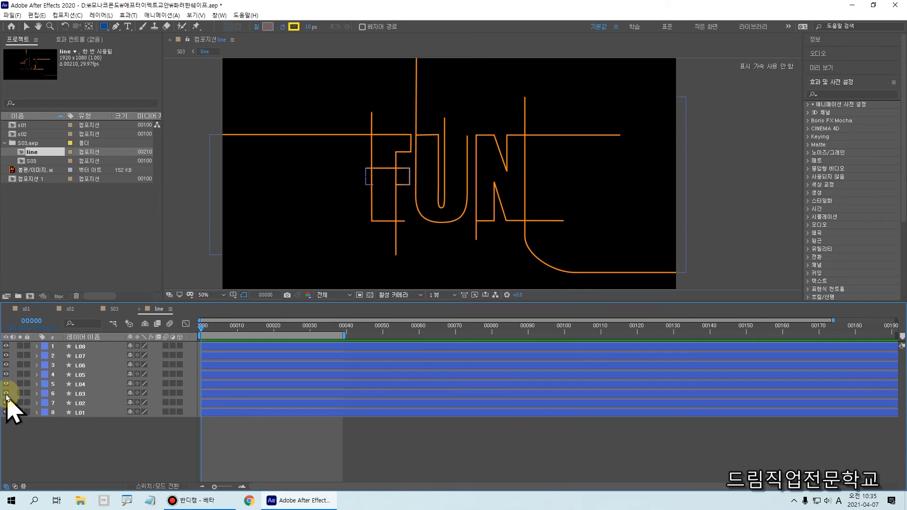
click(6, 394)
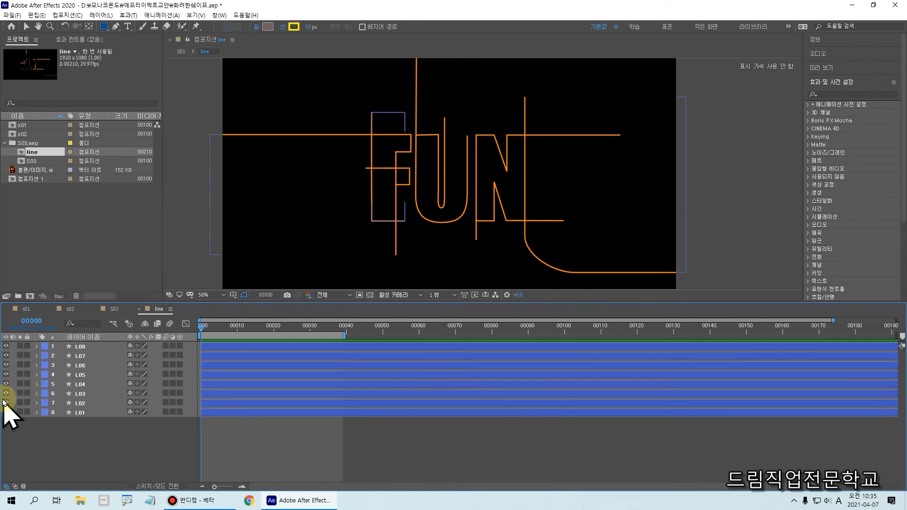
click(6, 403)
click(6, 403)
click(6, 413)
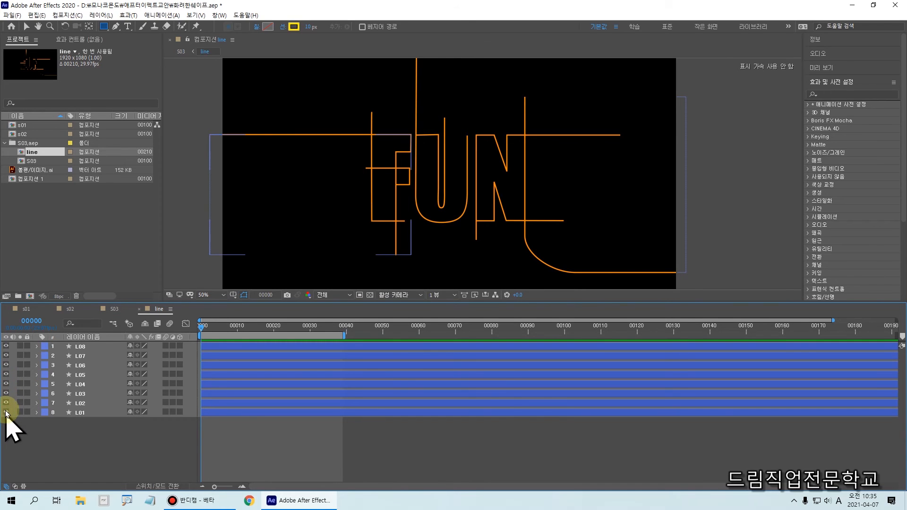
click(6, 412)
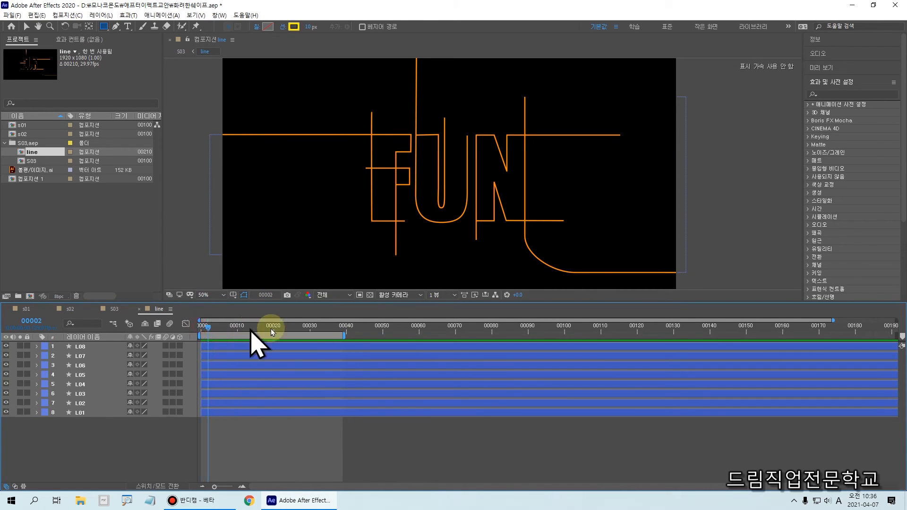
Return to frame 0, expand layer L08 down to Trim Paths 1 inside Shape 1, and select its End (끝) property.
drag(284, 327, 152, 330)
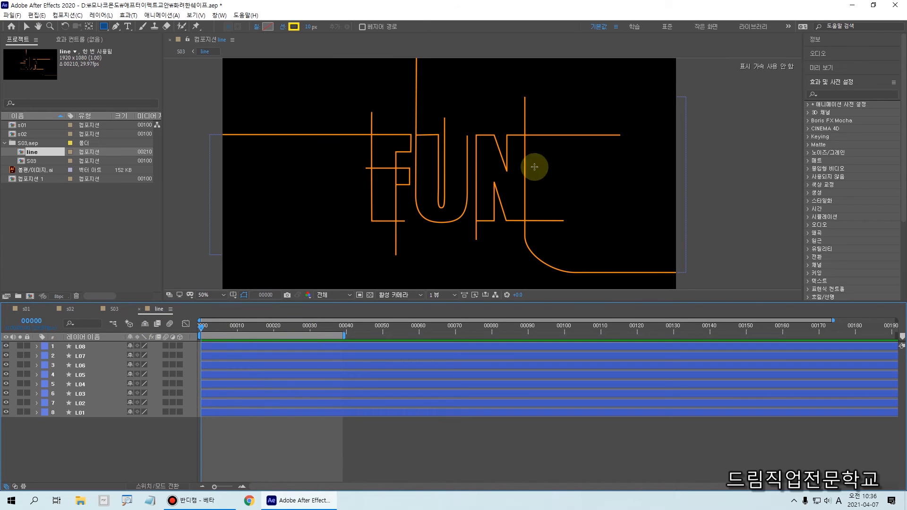
click(80, 348)
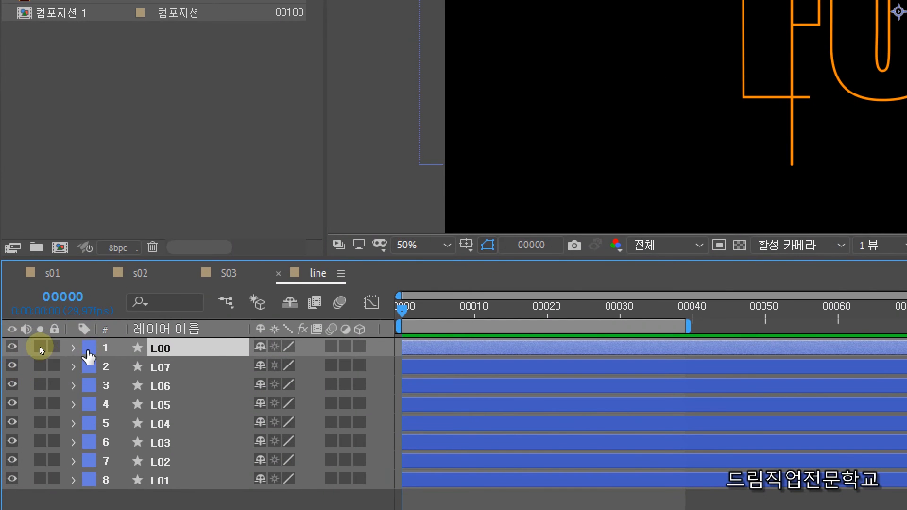
click(73, 348)
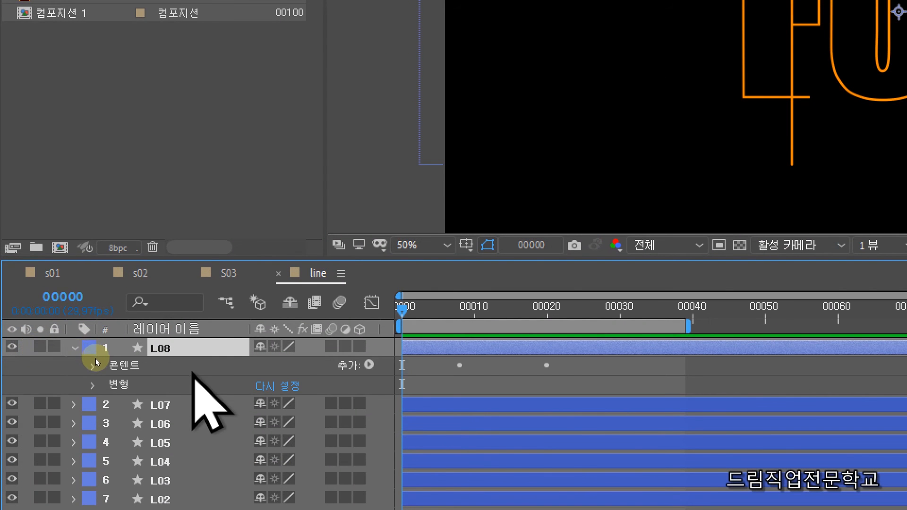
click(43, 357)
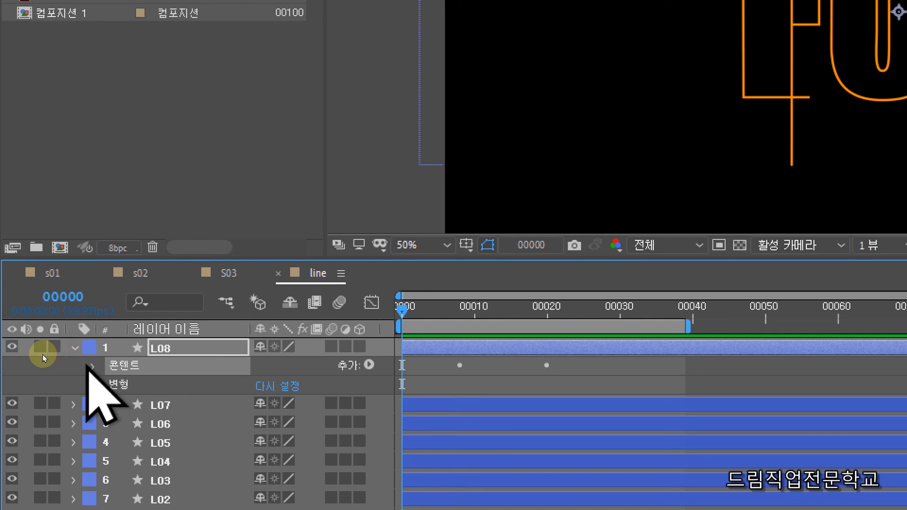
click(93, 367)
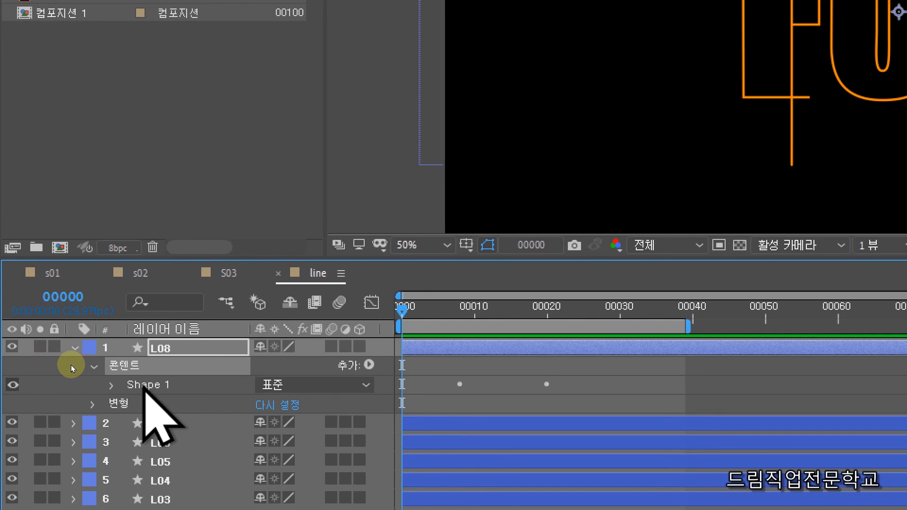
click(144, 386)
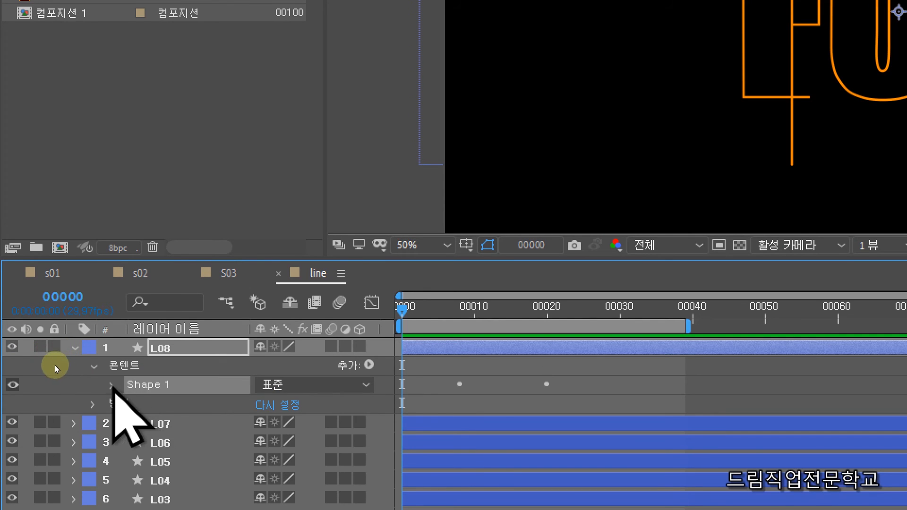
click(111, 385)
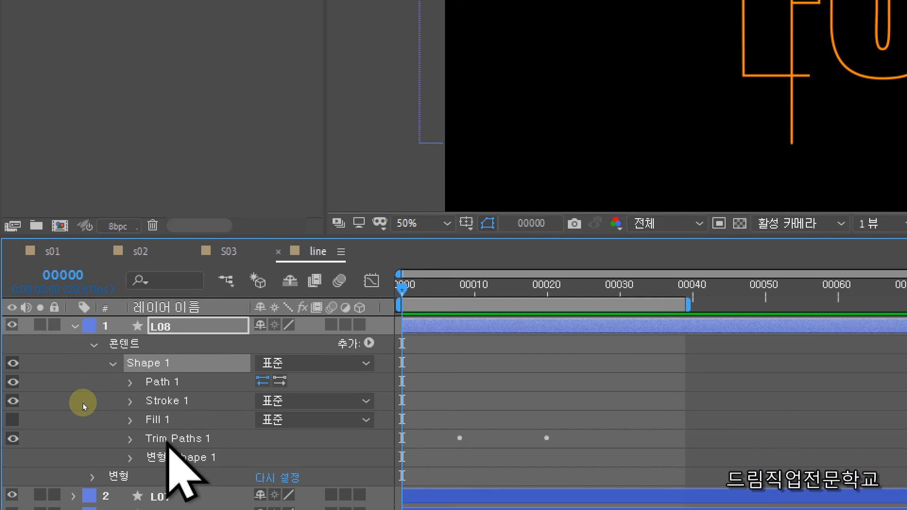
click(168, 440)
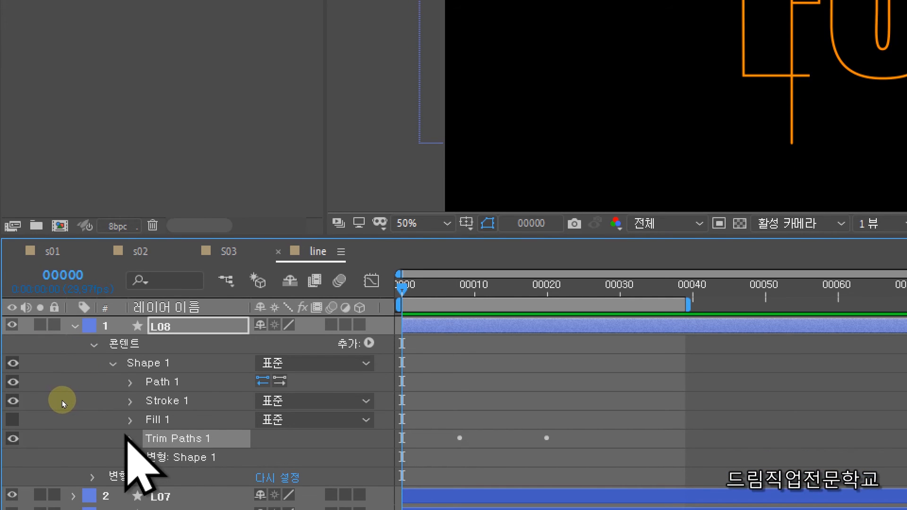
click(131, 440)
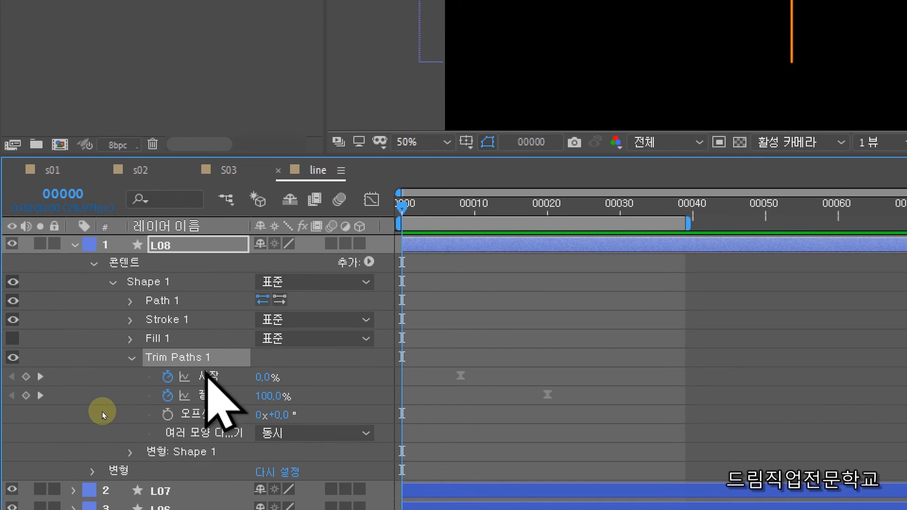
click(207, 376)
click(210, 396)
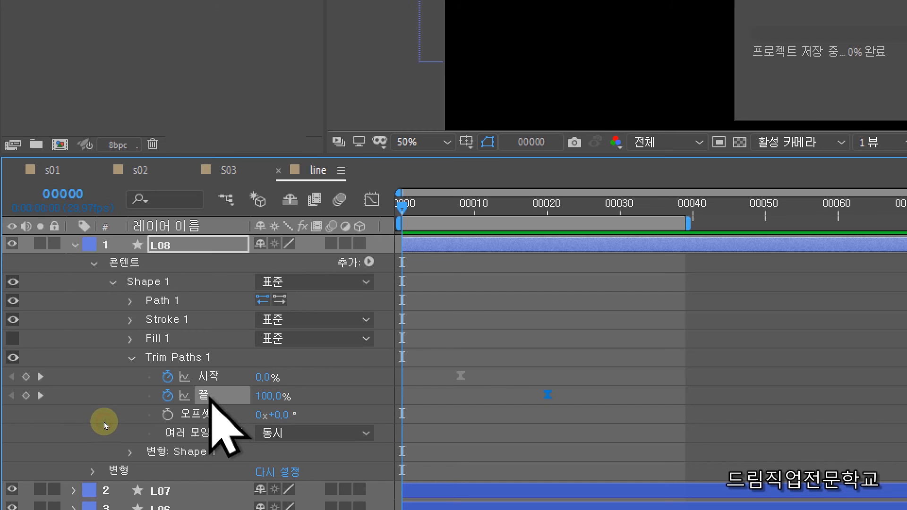
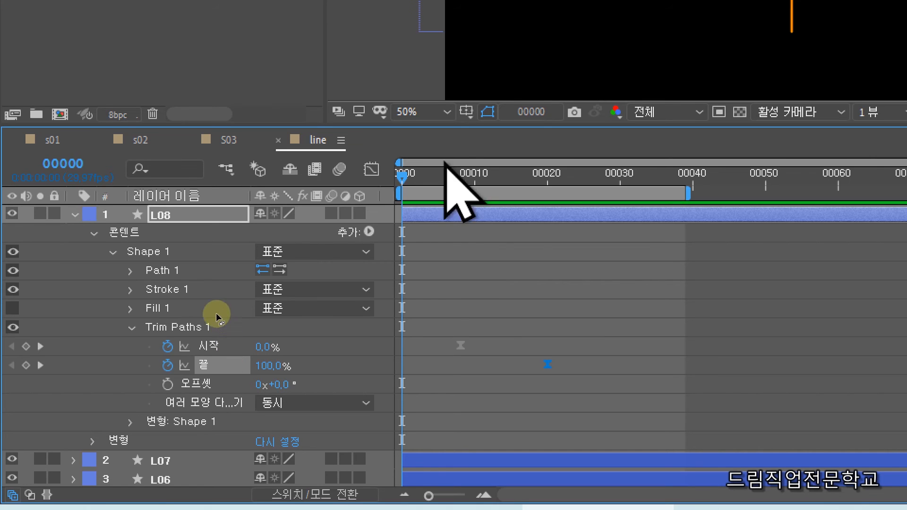
key(space)
key(space)
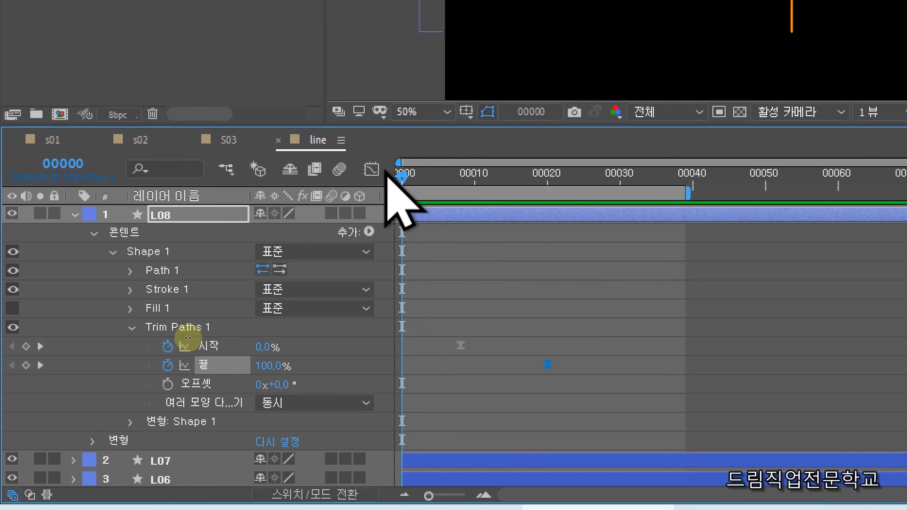
mouse_move(142, 355)
mouse_down()
mouse_move(228, 380)
mouse_move(304, 378)
mouse_up()
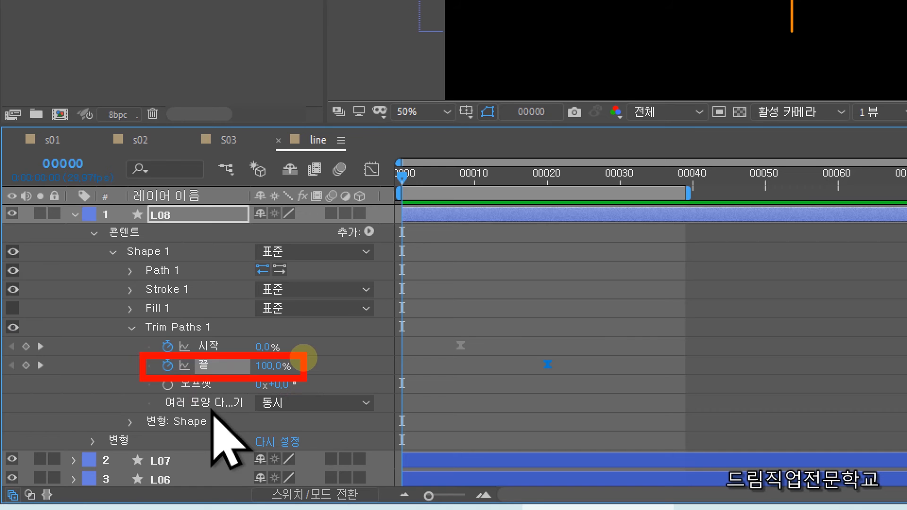
key(Escape)
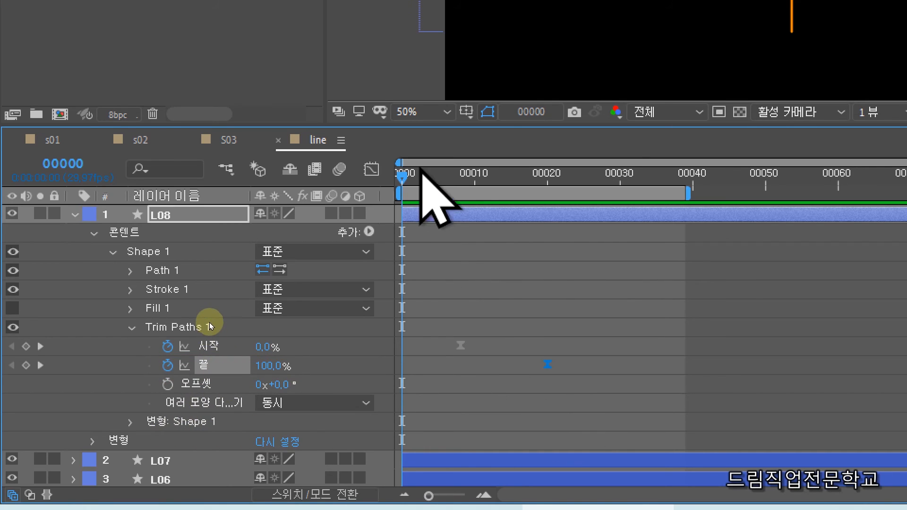
Move the current time to frame 20 to examine the End keyframe of layer L08's Trim Paths 1.
drag(404, 179, 567, 198)
key(Page_Up)
key(Page_Up)
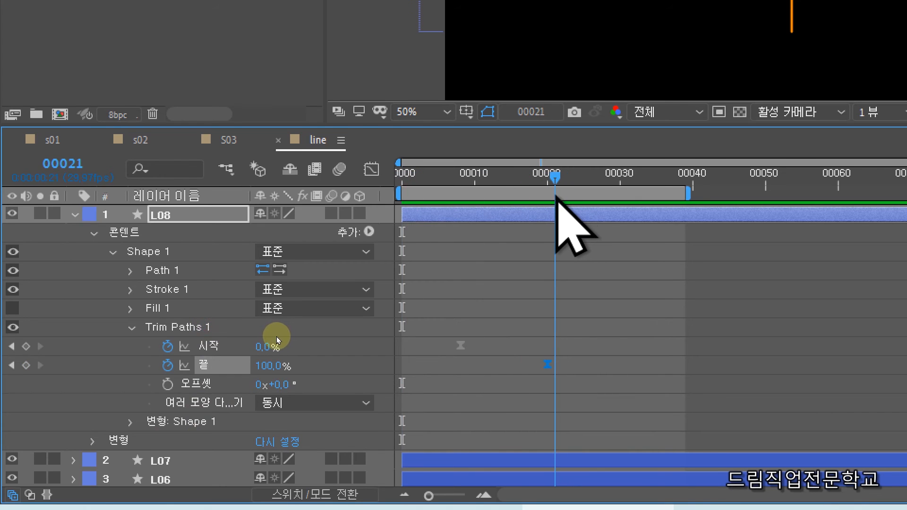
drag(538, 163, 561, 397)
drag(241, 352, 308, 381)
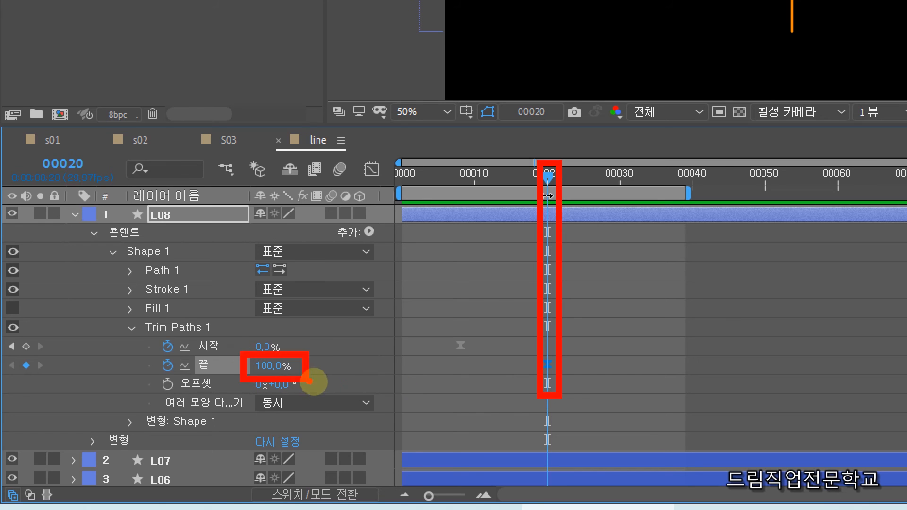
drag(543, 352, 569, 378)
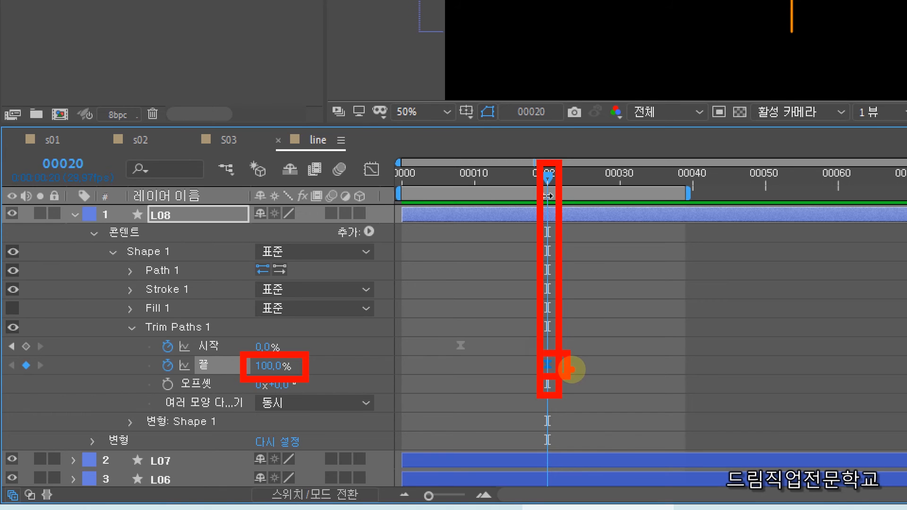
key(Escape)
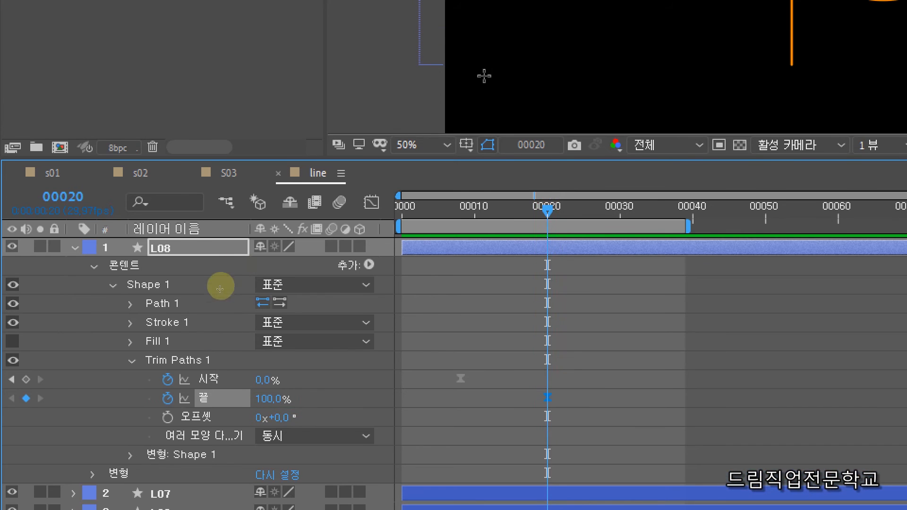
Set the End (끝) of layer L08's Trim Paths 1 to 0% at frame 0.
drag(548, 210, 296, 260)
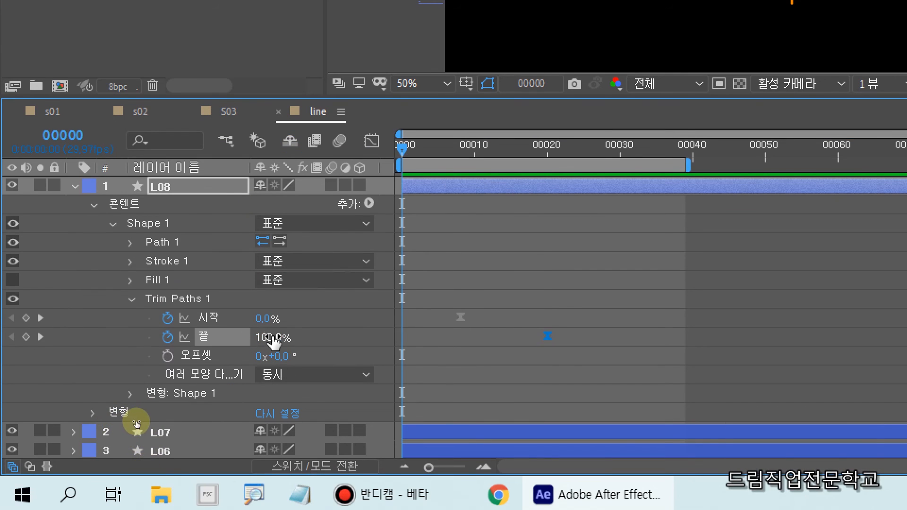
click(265, 338)
text(0)
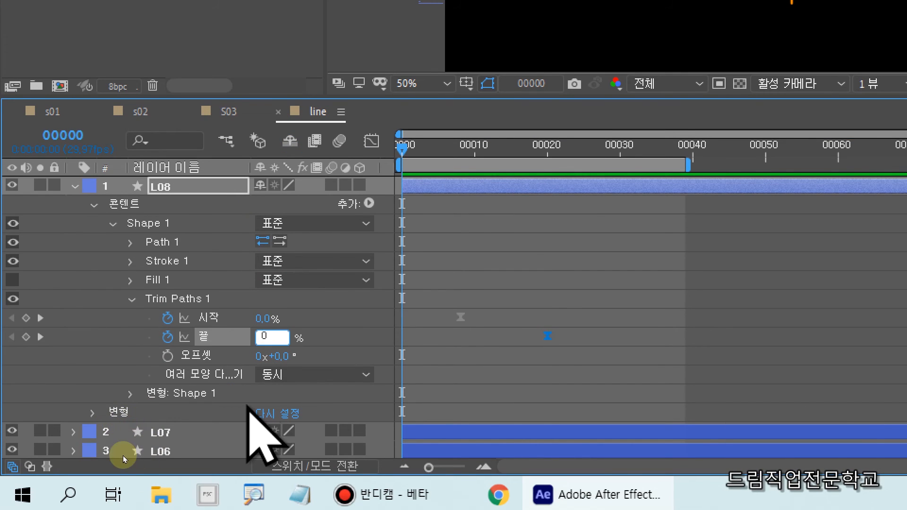
key(Return)
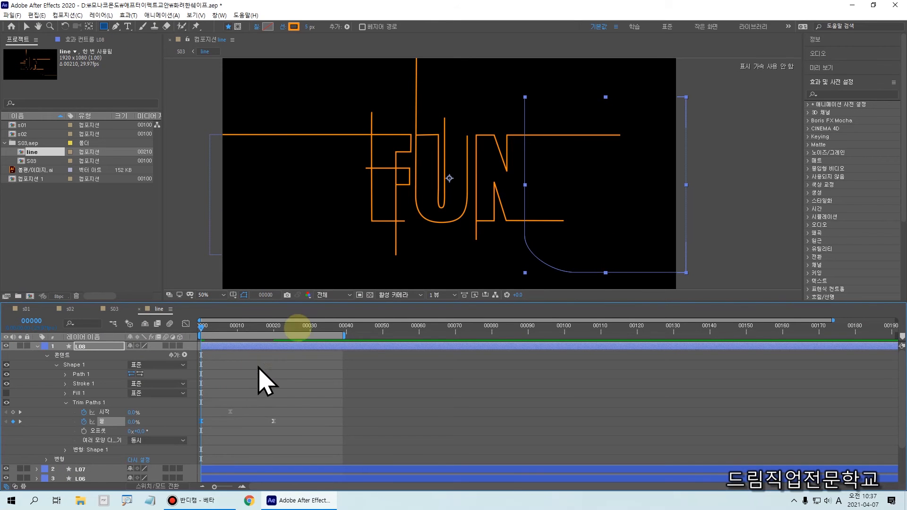
mouse_move(526, 98)
mouse_down()
mouse_move(533, 232)
mouse_move(550, 269)
mouse_move(692, 276)
mouse_up()
key(Escape)
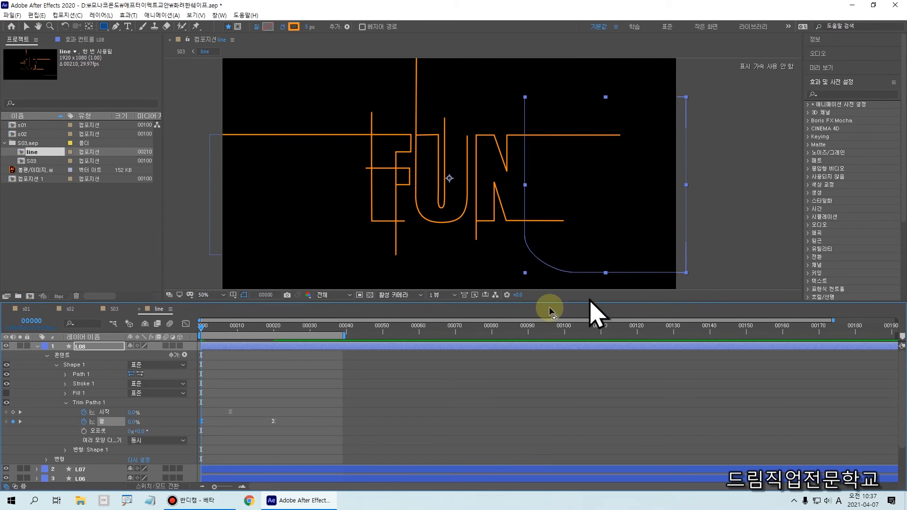
drag(202, 329, 202, 352)
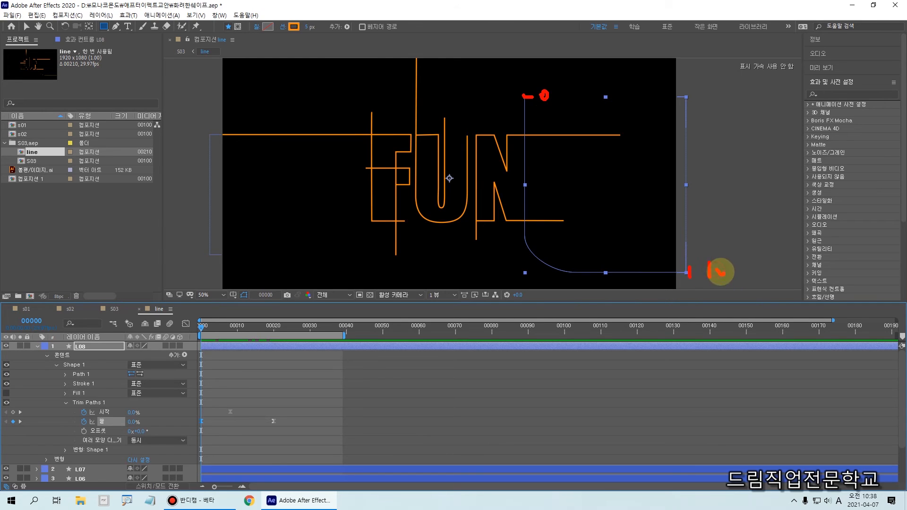
drag(740, 269, 735, 265)
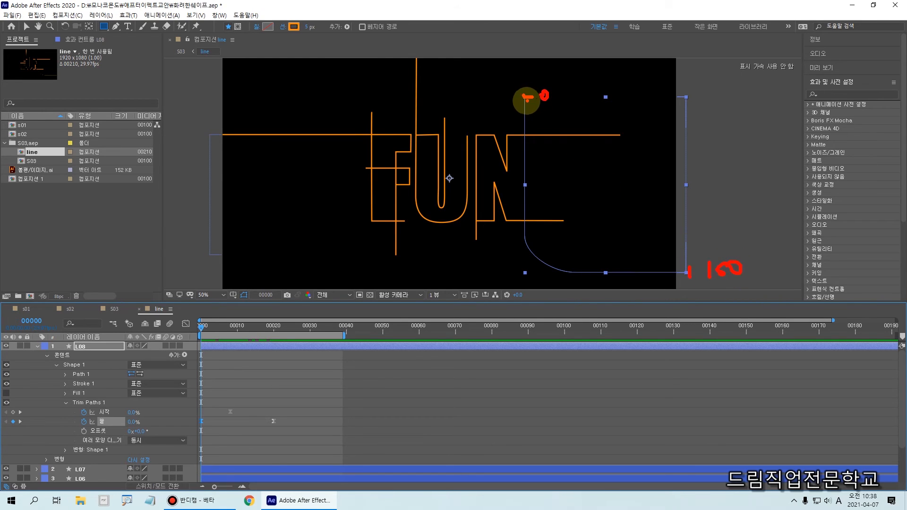
drag(524, 97, 525, 115)
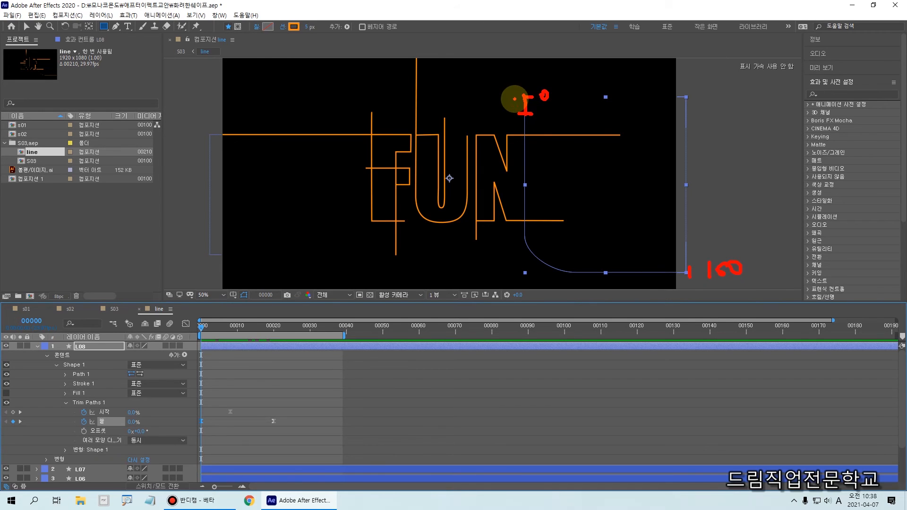
drag(524, 95, 526, 255)
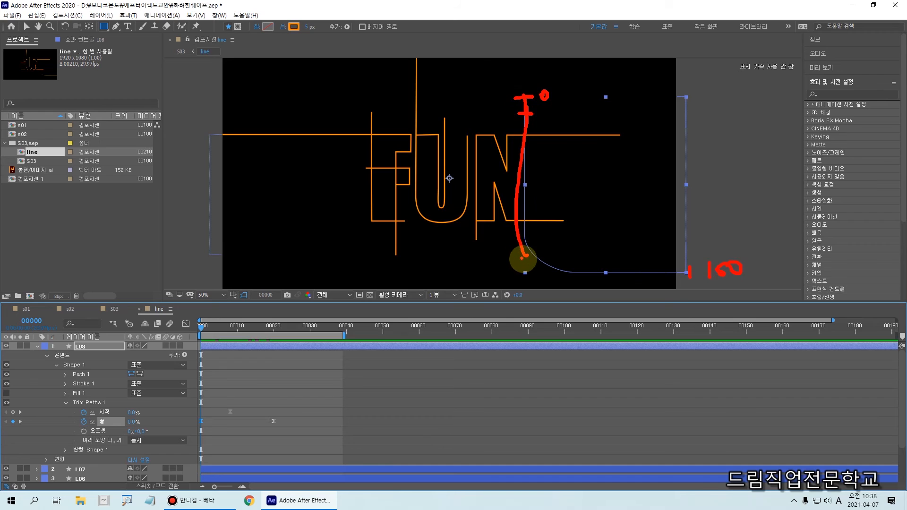
drag(543, 107, 543, 120)
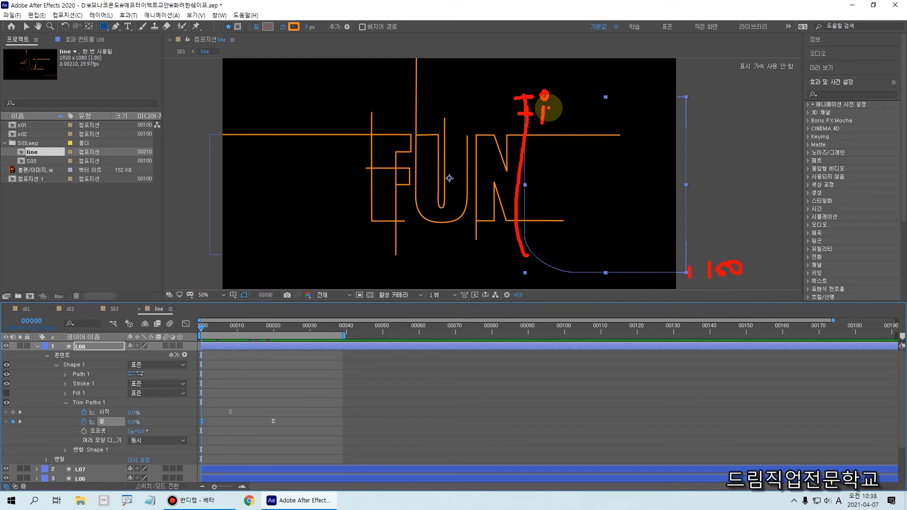
mouse_move(567, 104)
mouse_down()
mouse_move(560, 121)
mouse_move(562, 109)
mouse_move(573, 119)
mouse_up()
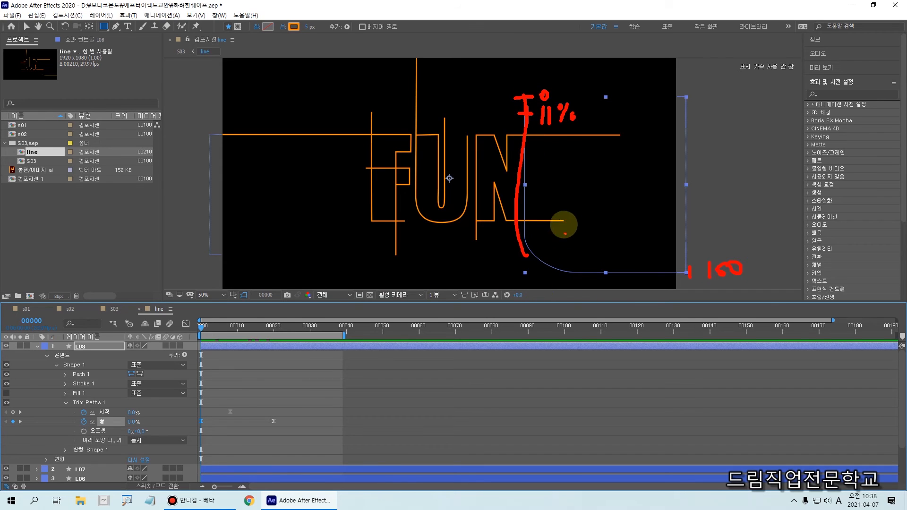
mouse_move(75, 417)
mouse_down()
mouse_move(163, 431)
mouse_move(145, 411)
mouse_up()
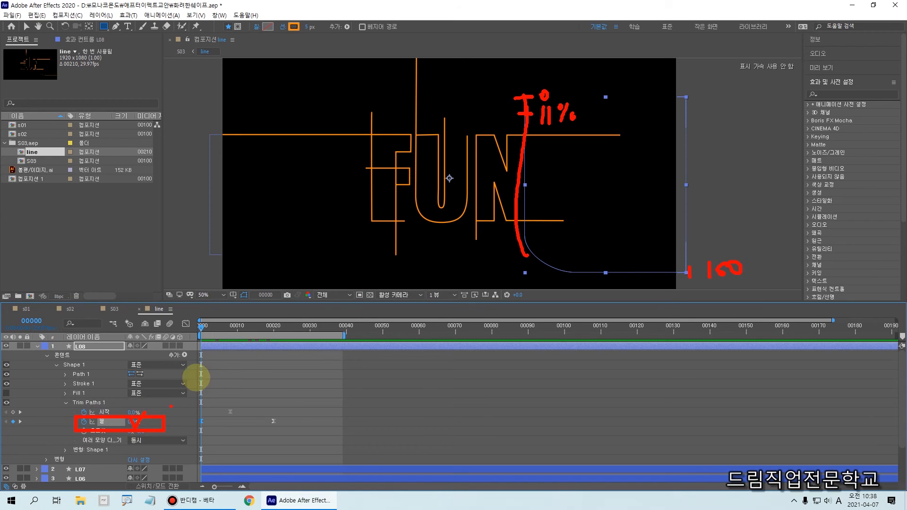
key(Escape)
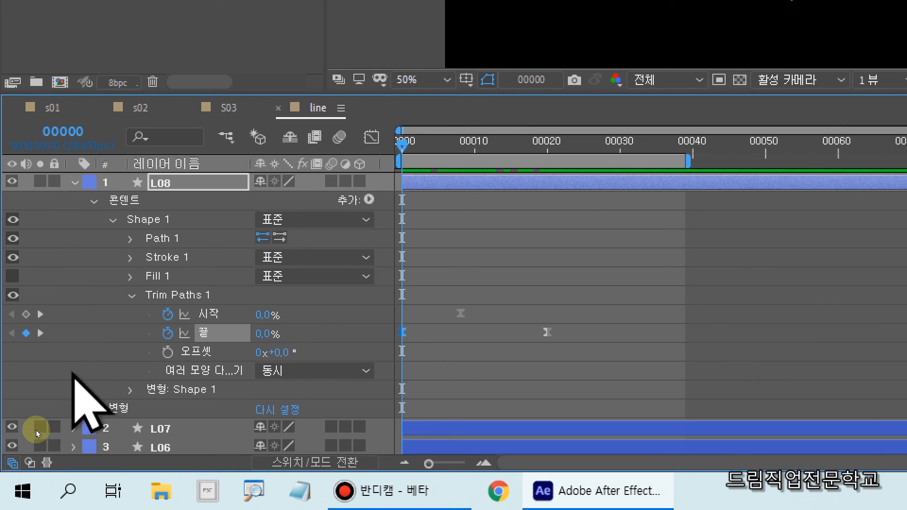
Set the End (끝) of layer L08's Trim Paths 1 to 11% at frame 0.
click(89, 329)
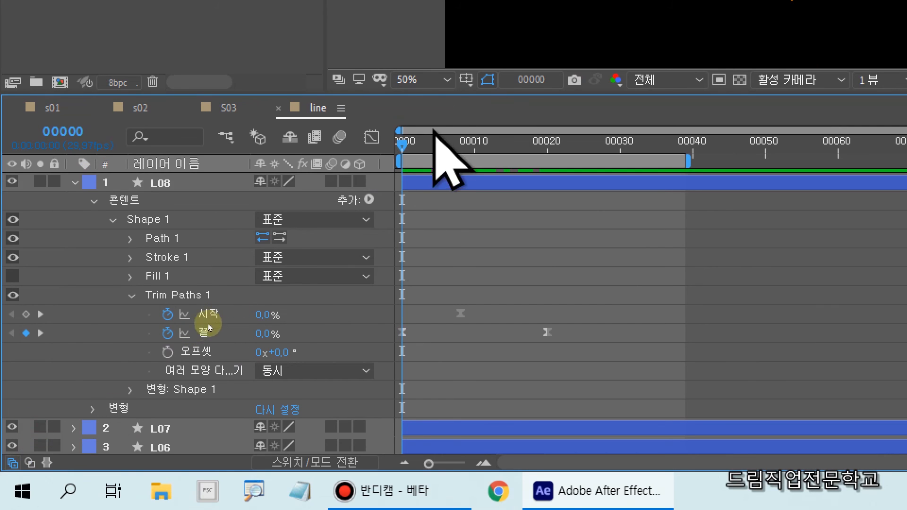
drag(400, 146, 393, 157)
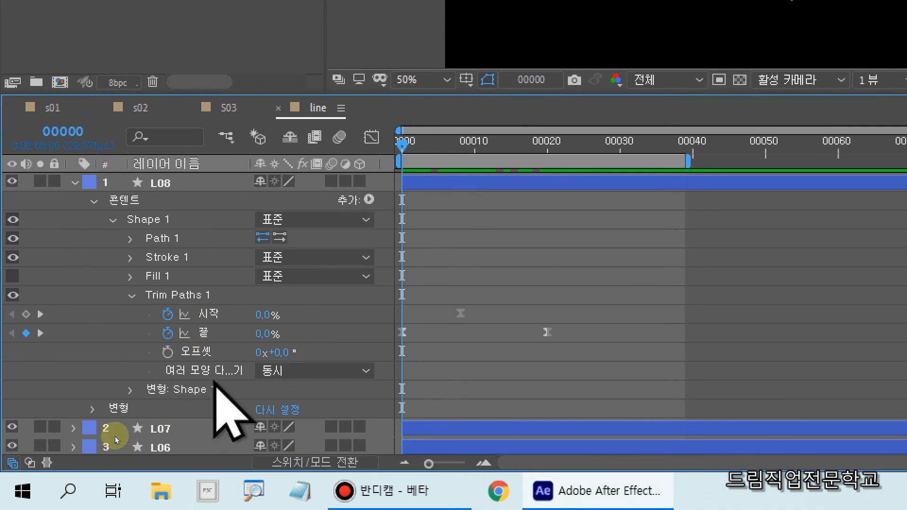
click(264, 333)
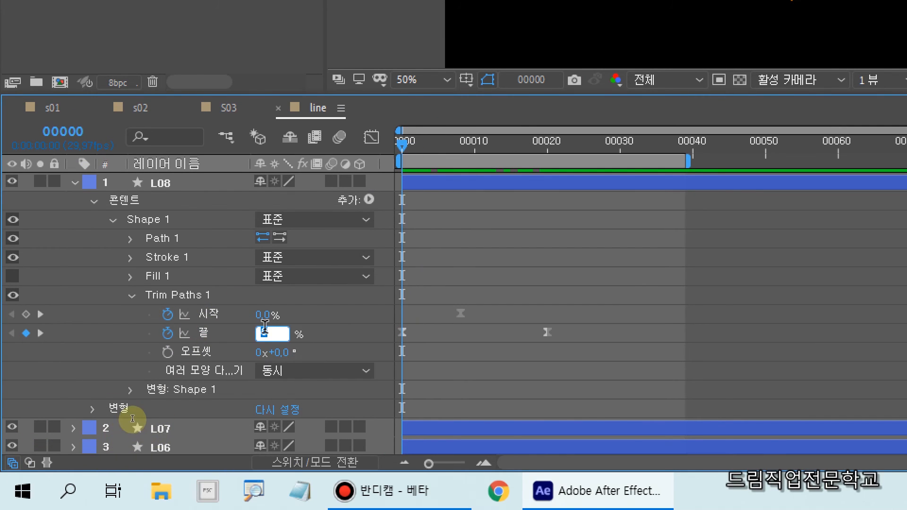
key(Return)
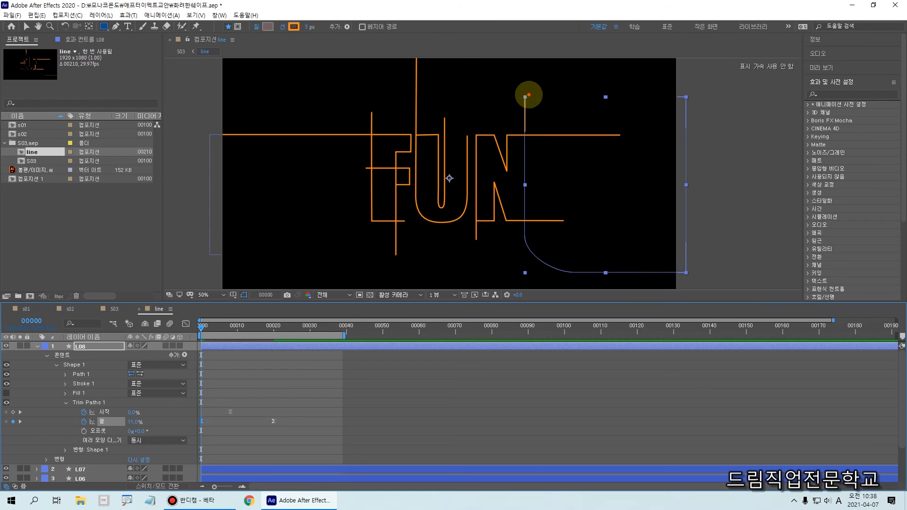
drag(525, 96, 526, 116)
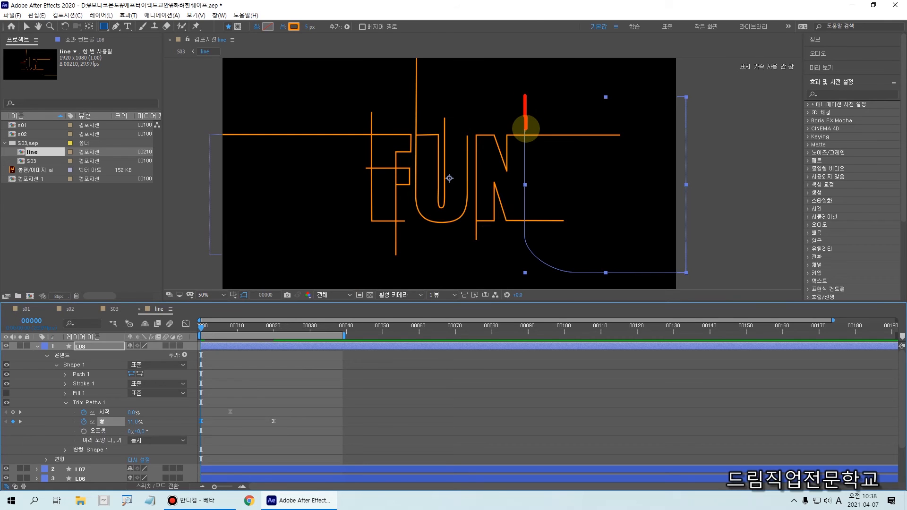
mouse_move(533, 126)
mouse_down()
mouse_move(520, 92)
mouse_move(539, 96)
mouse_move(529, 128)
mouse_up()
key(Escape)
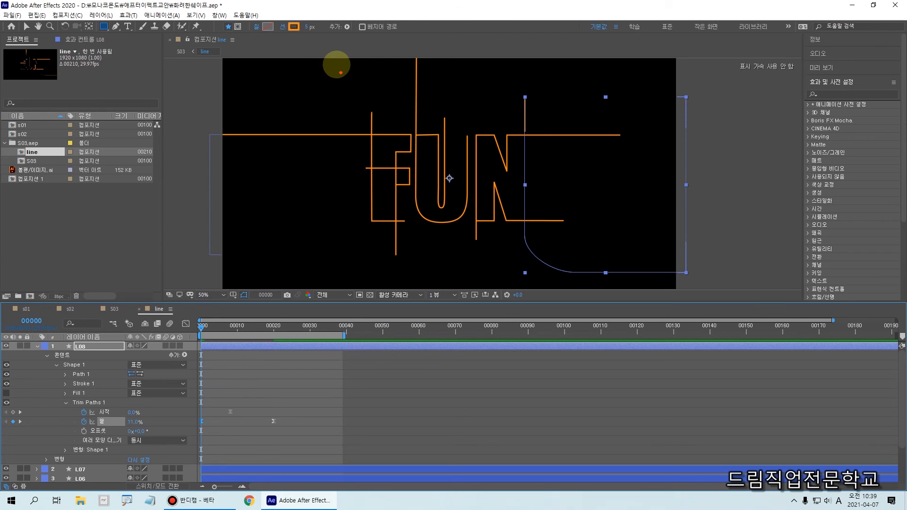
mouse_move(332, 67)
mouse_down()
mouse_move(537, 263)
mouse_move(566, 263)
mouse_up()
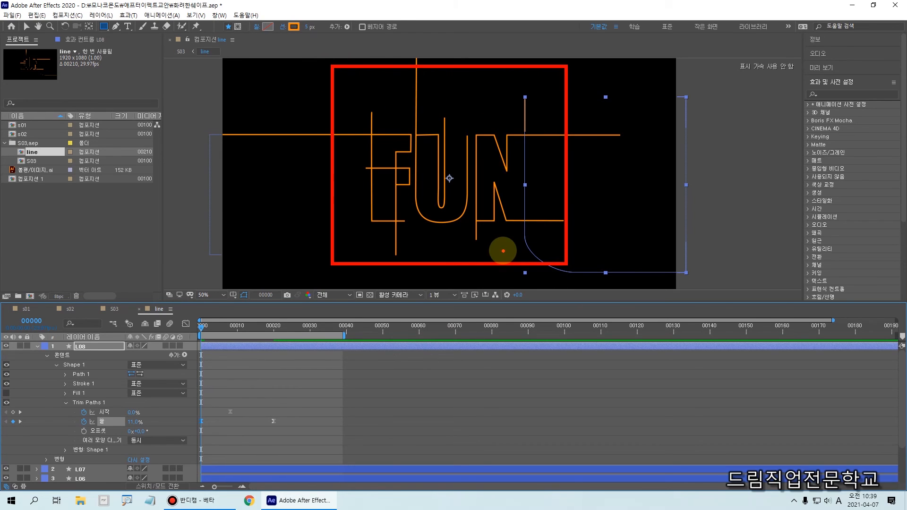
key(Escape)
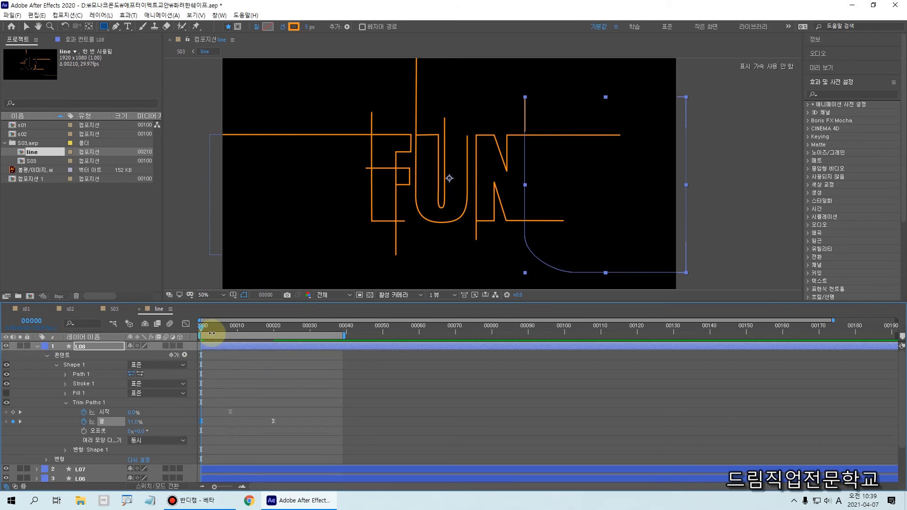
Move the current time between frames 0, 8 and 22 to examine the Start (시작) keyframe and trimming of layer L08.
mouse_move(201, 332)
mouse_down()
mouse_move(266, 336)
mouse_move(193, 334)
mouse_move(271, 336)
mouse_move(277, 344)
mouse_move(187, 332)
mouse_move(287, 335)
mouse_move(153, 346)
mouse_move(174, 348)
mouse_up()
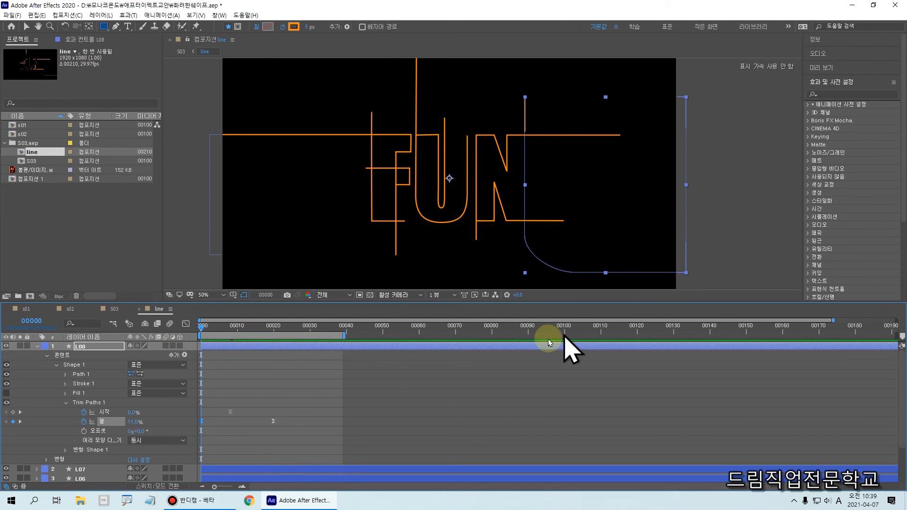
drag(203, 330, 228, 330)
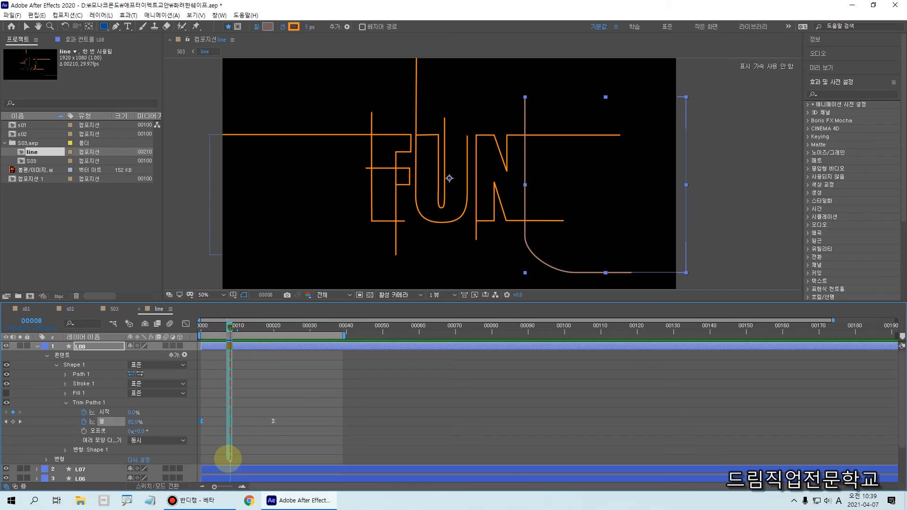
drag(230, 462, 230, 462)
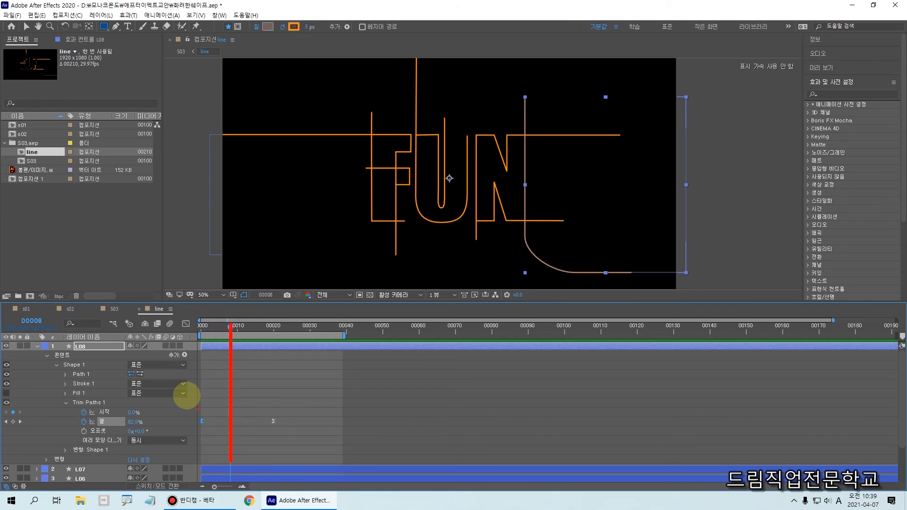
drag(17, 310, 52, 334)
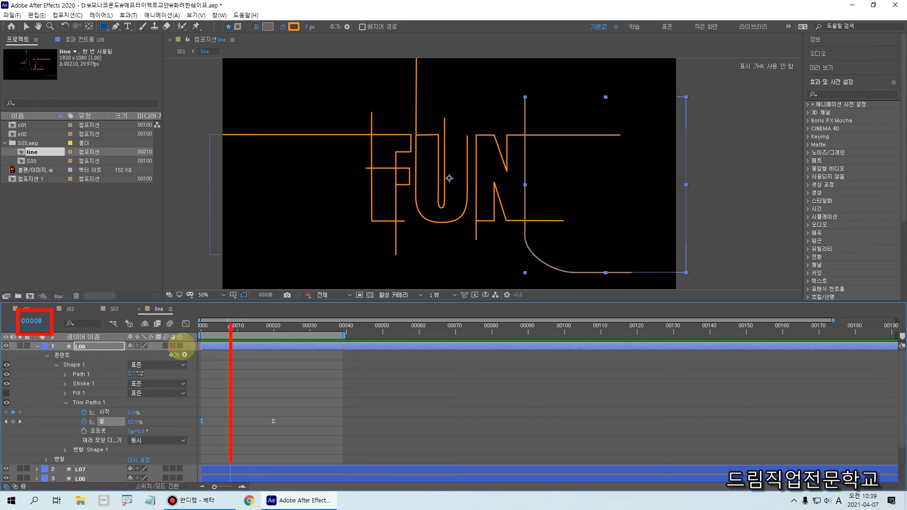
key(Escape)
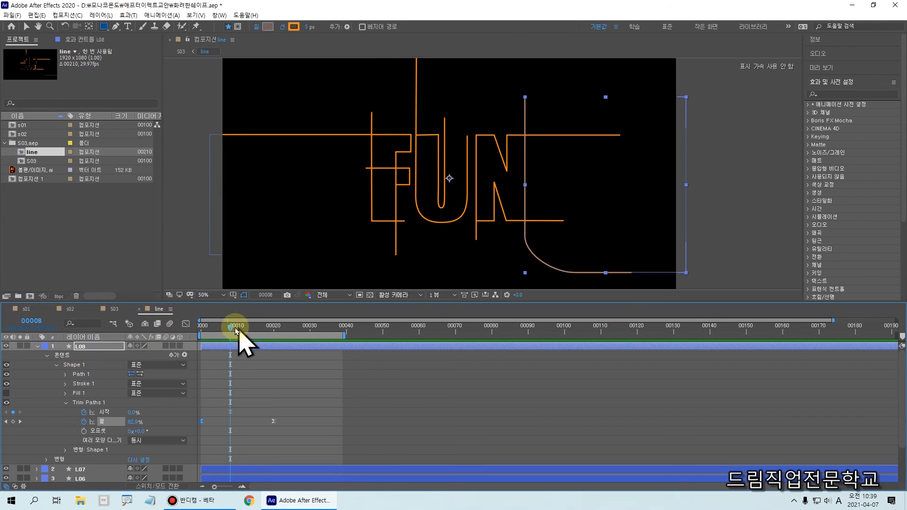
drag(243, 334, 286, 328)
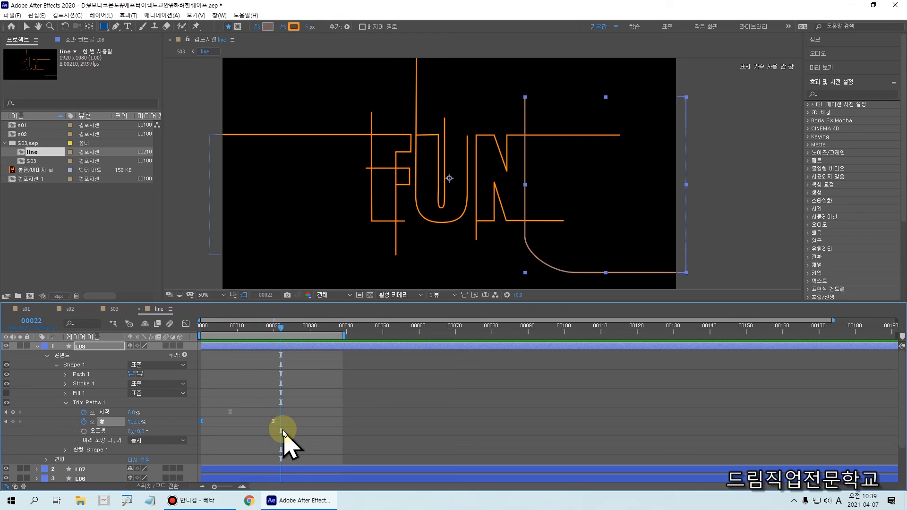
drag(284, 434, 238, 376)
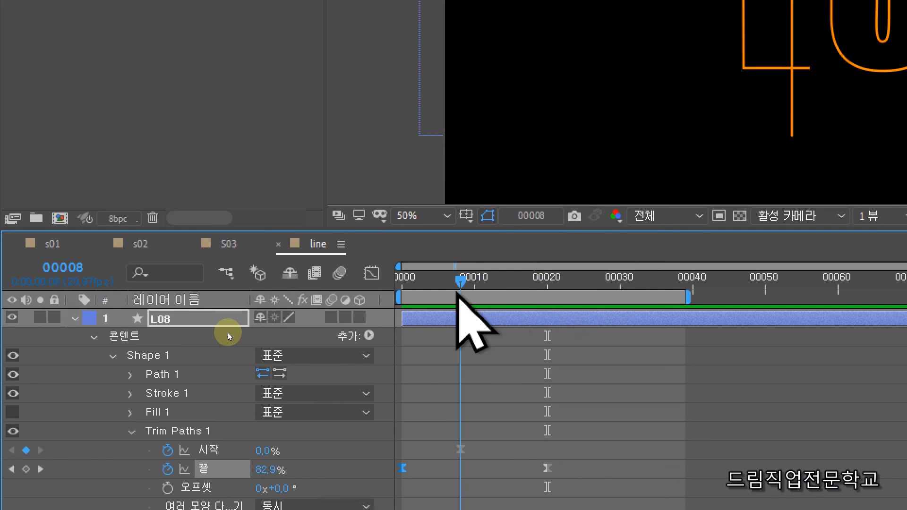
mouse_move(457, 293)
mouse_down()
mouse_move(462, 462)
mouse_move(450, 474)
mouse_move(459, 457)
mouse_up()
click(459, 288)
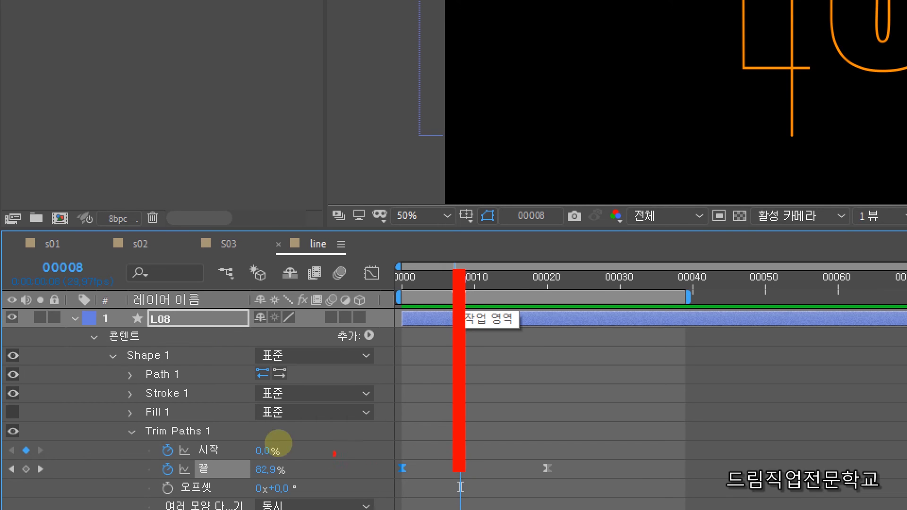
mouse_move(143, 430)
mouse_down()
mouse_move(238, 464)
mouse_move(306, 465)
mouse_up()
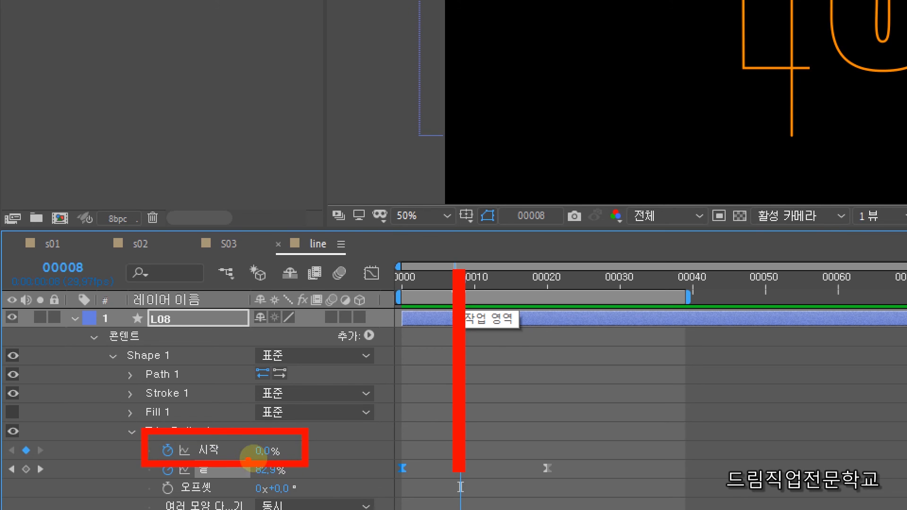
mouse_move(262, 464)
mouse_down()
mouse_move(267, 436)
mouse_move(265, 462)
mouse_up()
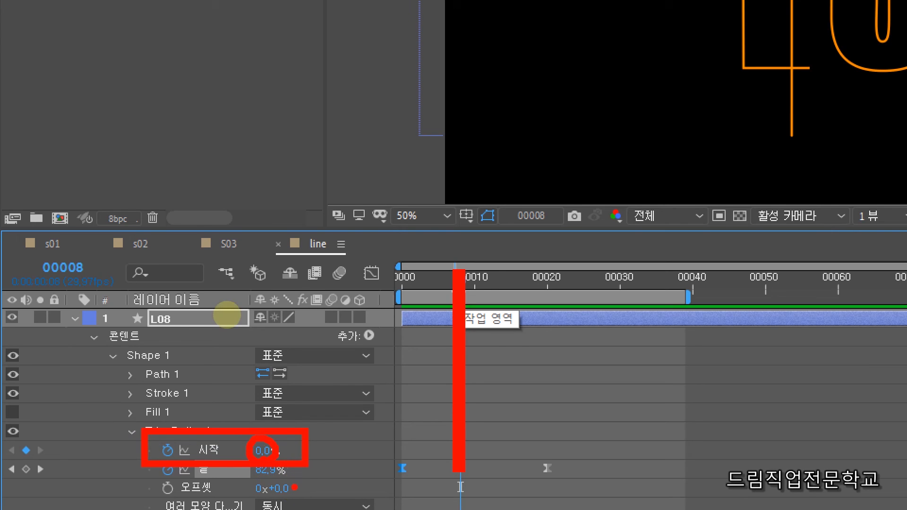
key(Escape)
Set the Start (시작) of layer L08's Trim Paths 1 to 100% at frame 22.
drag(478, 291, 566, 296)
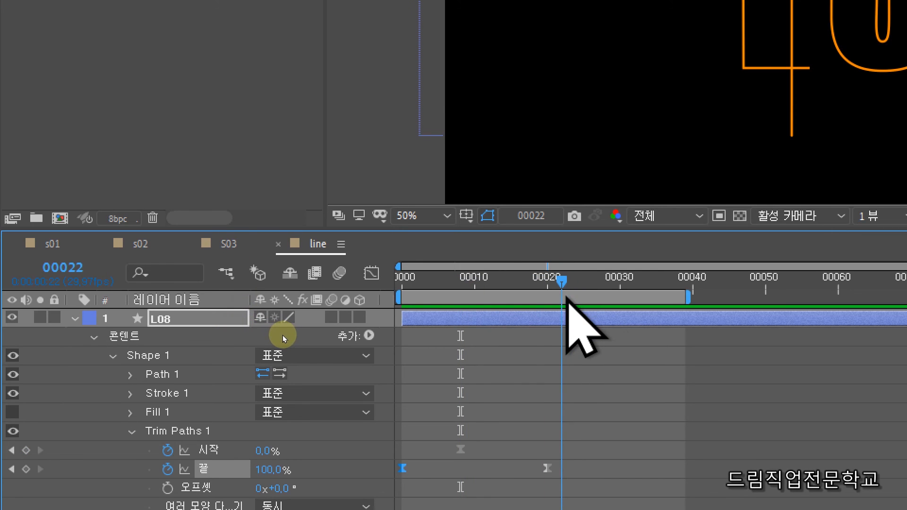
drag(561, 279, 561, 492)
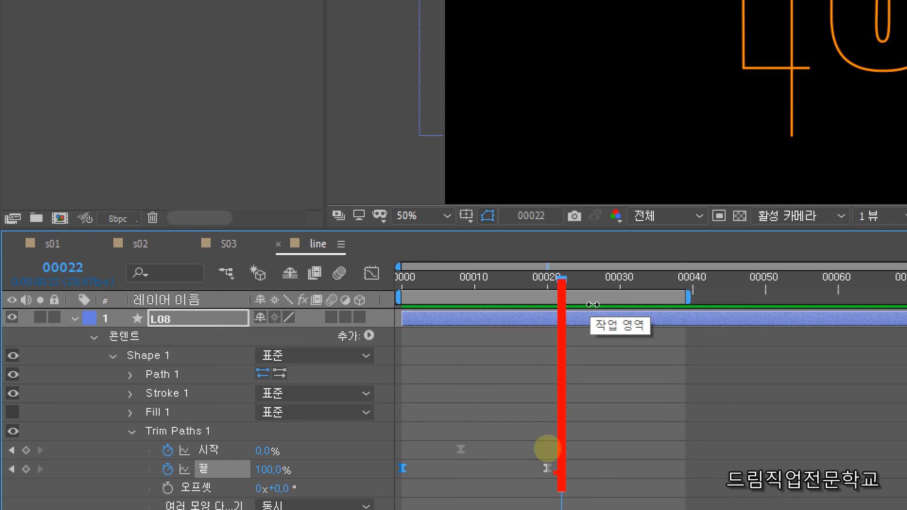
mouse_move(143, 438)
mouse_down()
mouse_move(185, 463)
mouse_move(313, 465)
mouse_up()
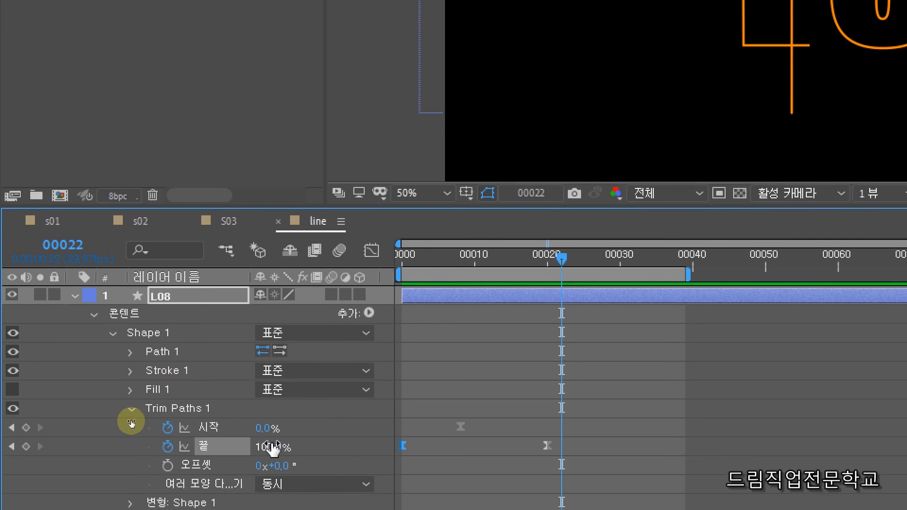
click(264, 427)
text(100)
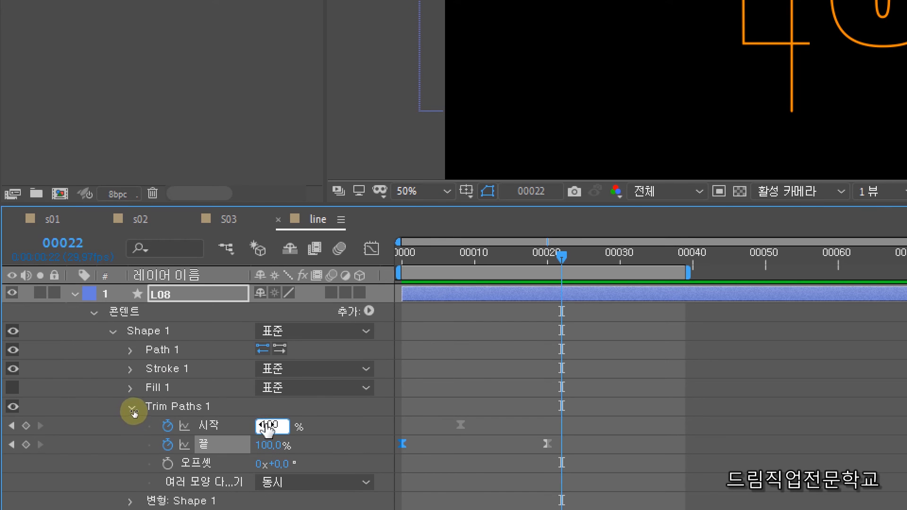
key(Return)
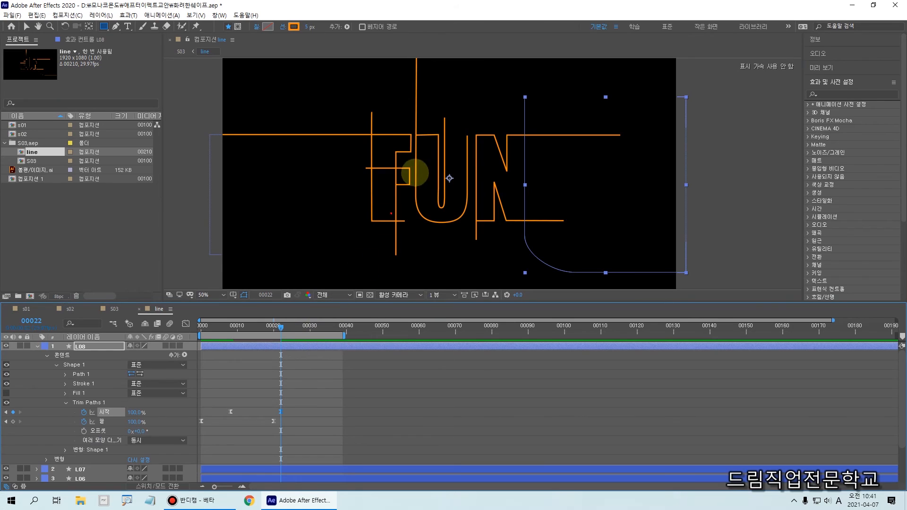
Scrub from frame 22 back to frame 0 to check how layer L08's line draws on and off.
mouse_move(520, 90)
mouse_down()
mouse_move(544, 222)
mouse_move(602, 267)
mouse_move(679, 265)
mouse_up()
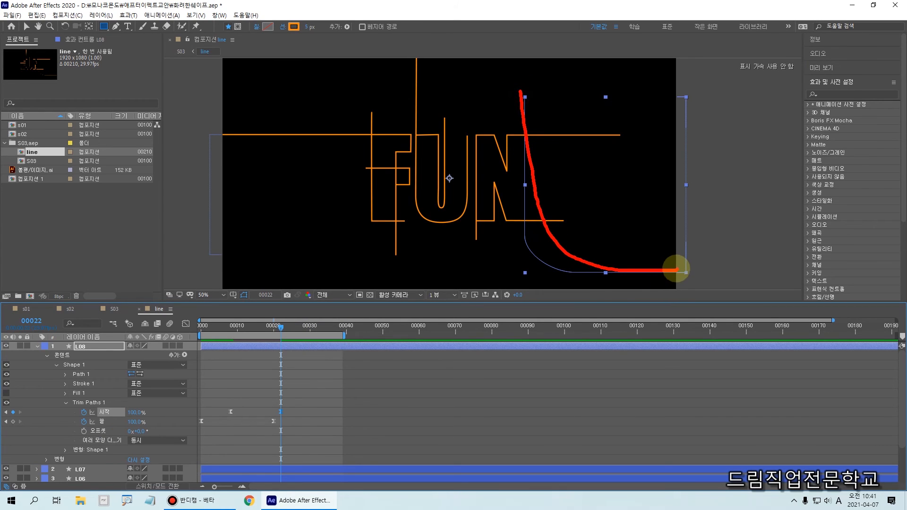
drag(279, 328, 250, 354)
mouse_move(256, 358)
mouse_down()
mouse_move(287, 362)
mouse_move(131, 351)
mouse_move(213, 364)
mouse_move(324, 365)
mouse_move(119, 346)
mouse_up()
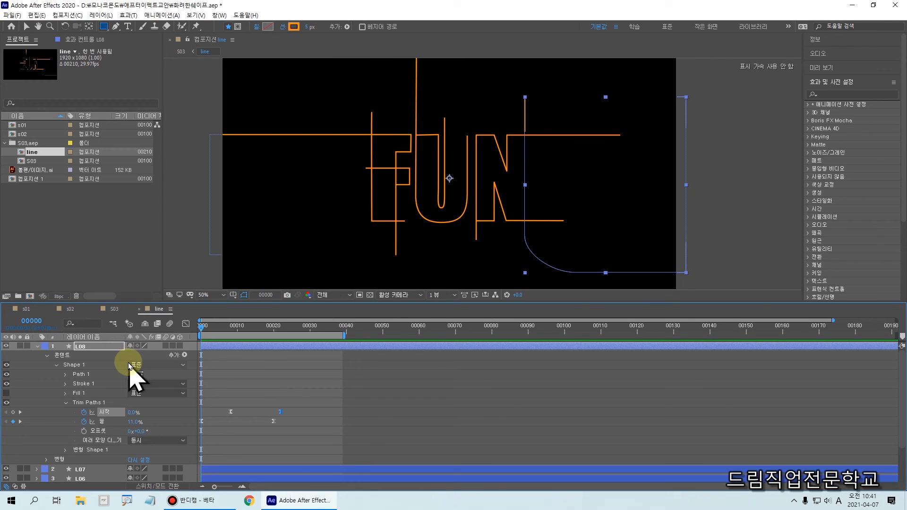
Collapse layer L08 and expand layer L07's contents down to the Trim Paths 1 properties of Shape 1.
click(37, 348)
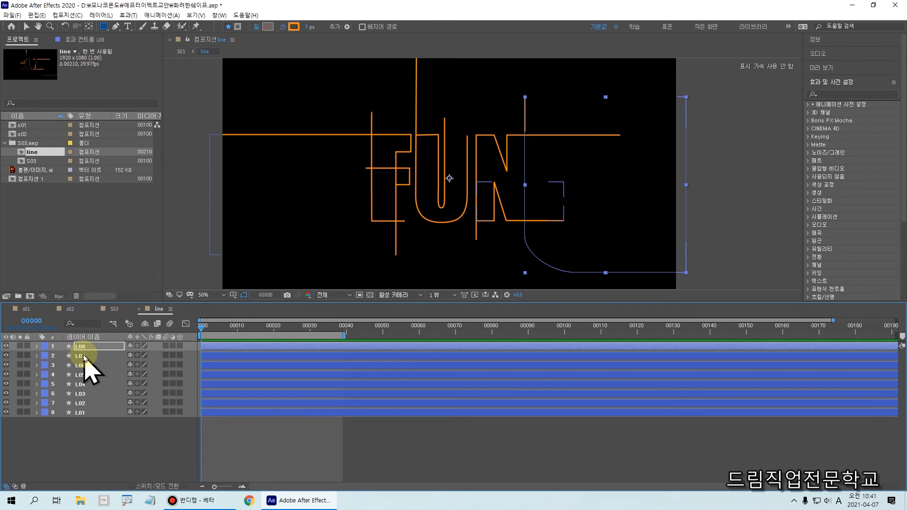
click(85, 357)
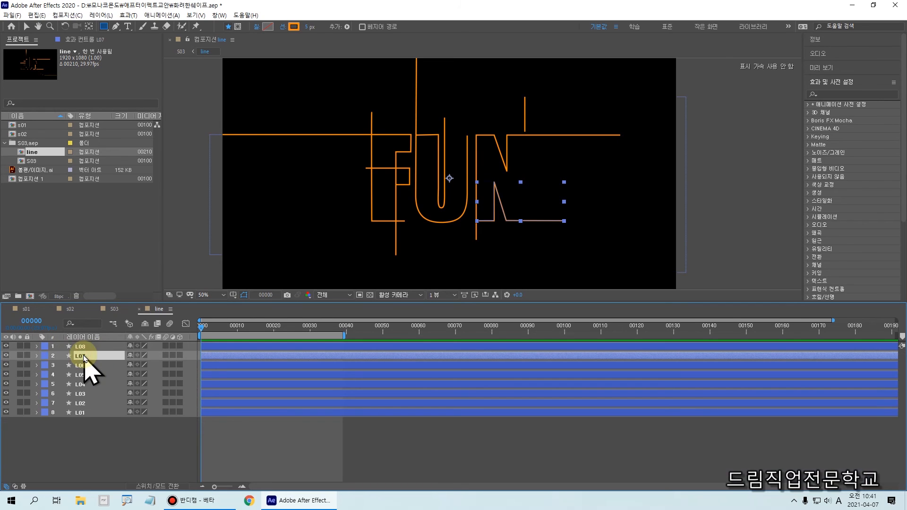
click(37, 355)
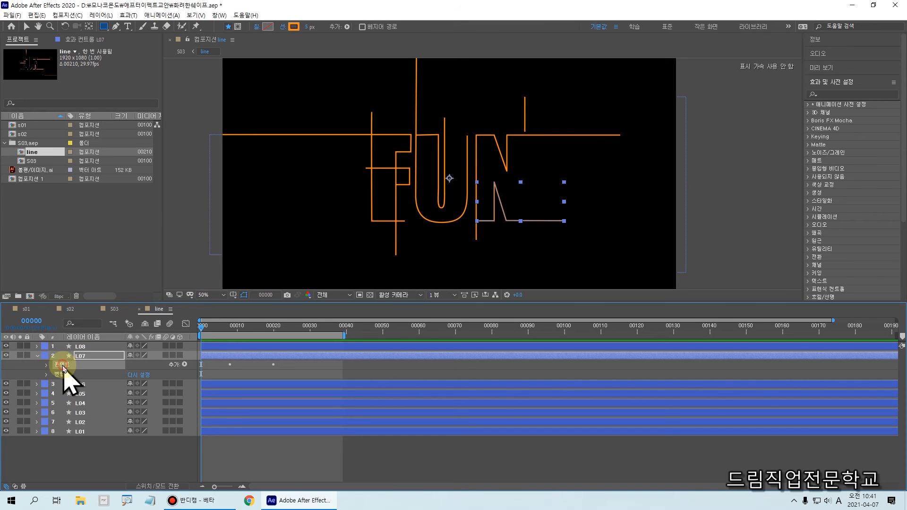
click(46, 364)
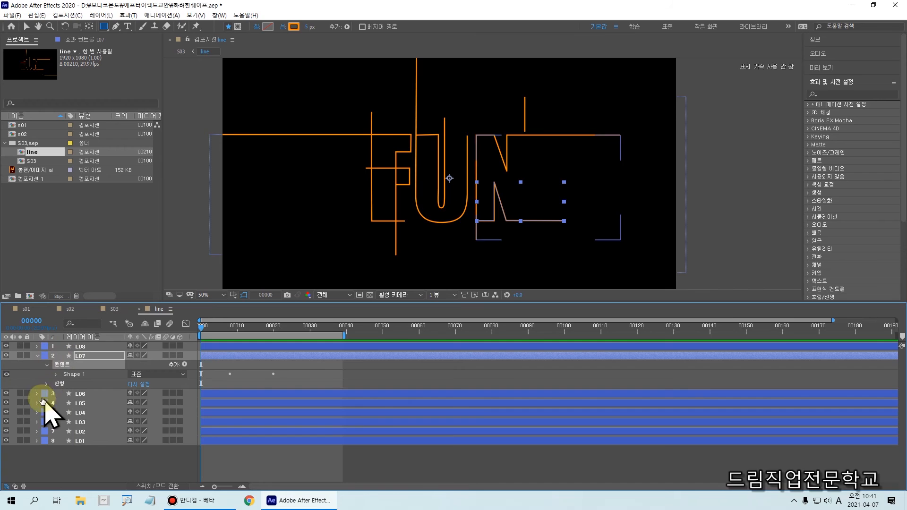
click(53, 374)
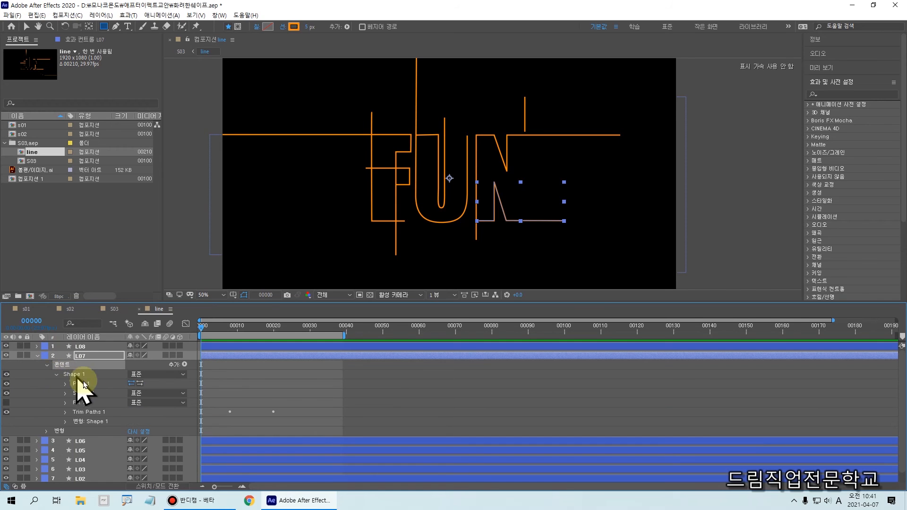
click(76, 412)
click(66, 412)
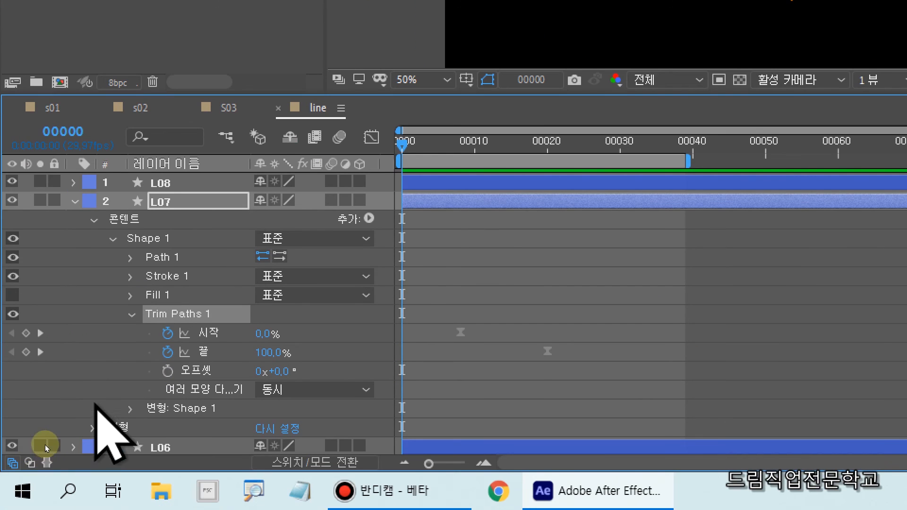
Set the End (끝) of layer L07's Trim Paths 1 to 11% at frame 0.
click(83, 502)
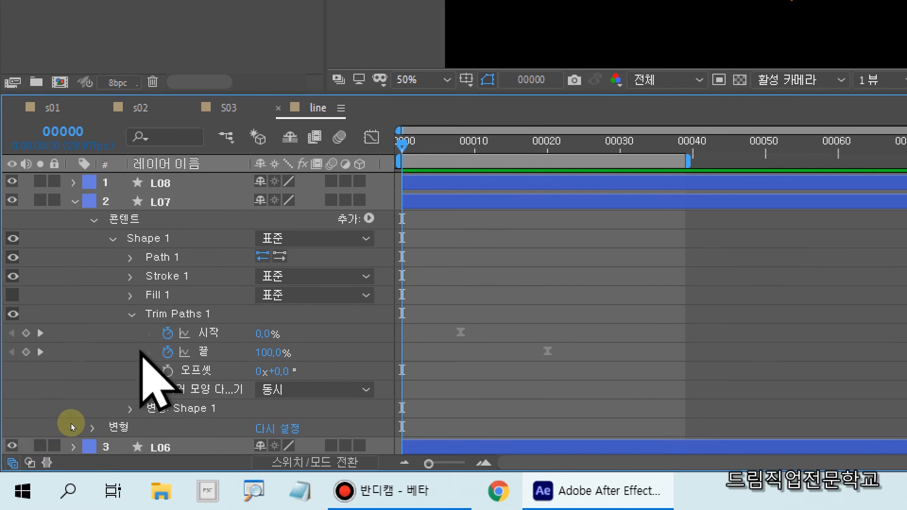
mouse_move(106, 297)
mouse_down()
mouse_move(437, 367)
mouse_move(600, 392)
mouse_up()
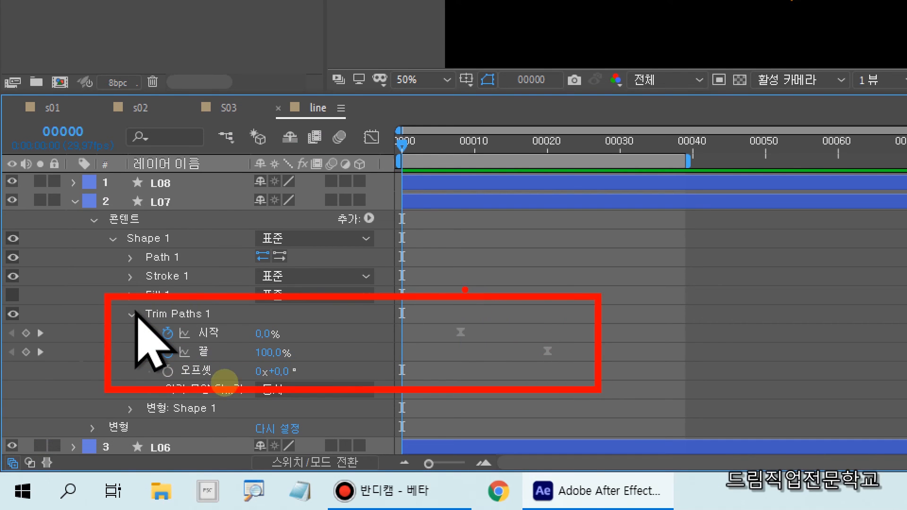
key(Escape)
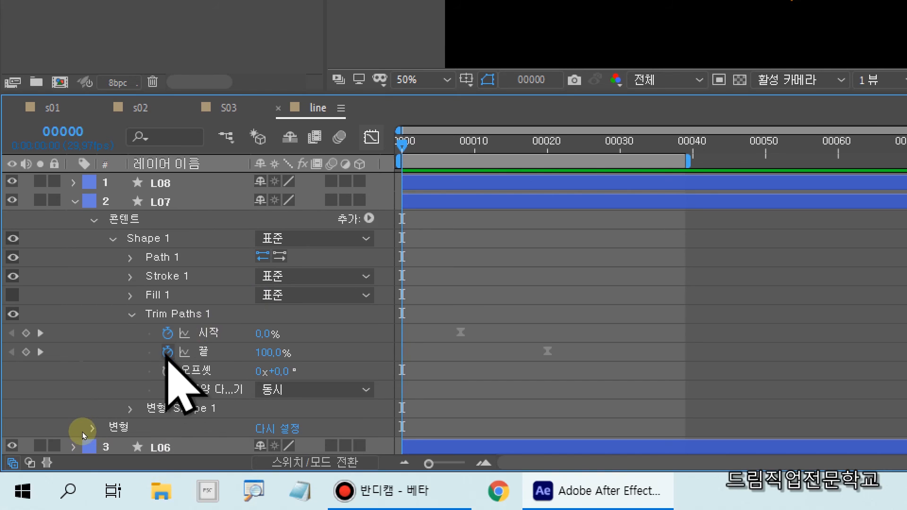
click(267, 352)
text(11)
key(Return)
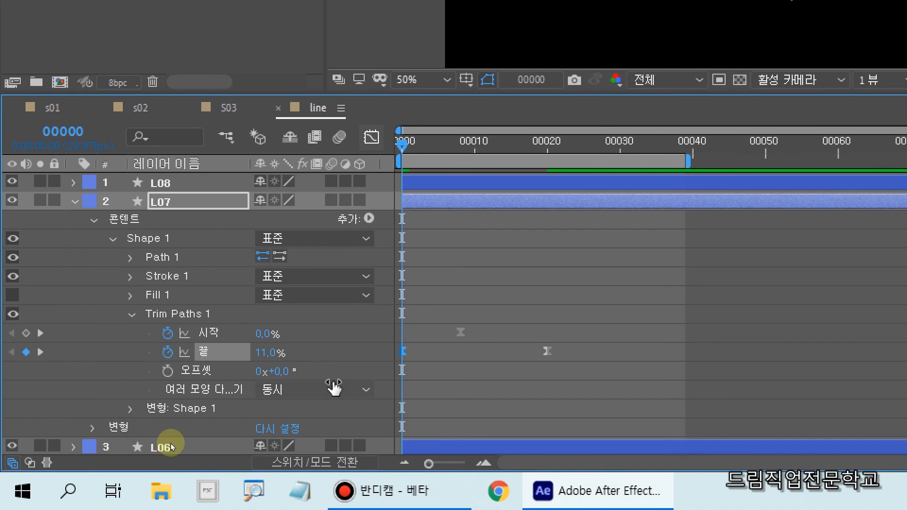
drag(386, 340, 419, 367)
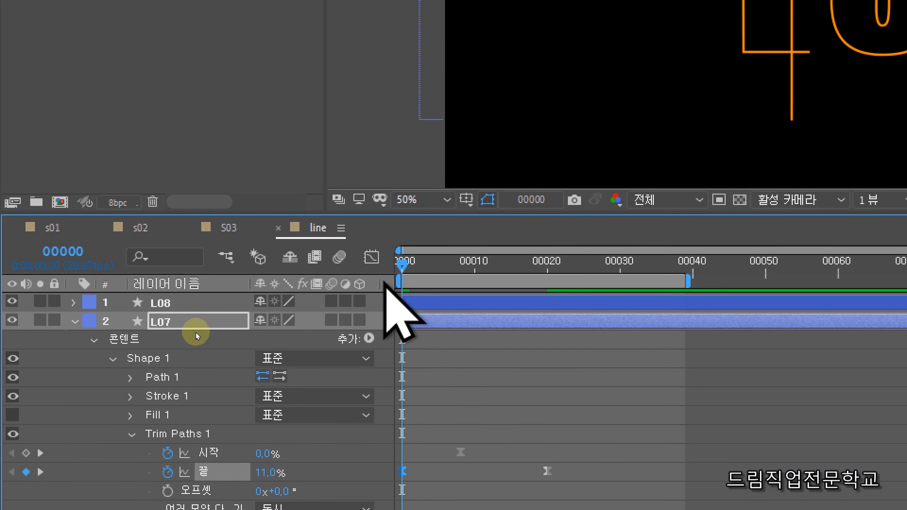
Check layer L07's trimming at frame 20, and set the Start (시작) of its Trim Paths 1 to 0% at frame 8.
drag(401, 265, 551, 283)
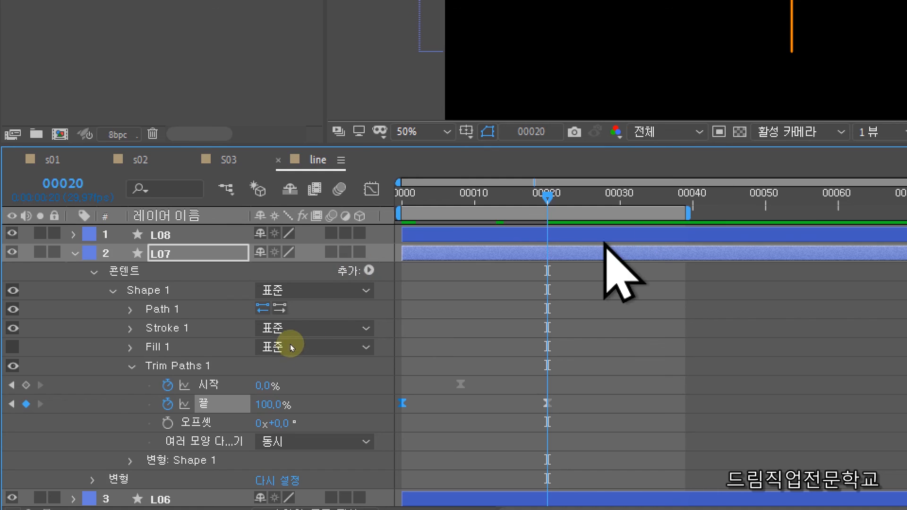
key(Page_Up)
drag(533, 199, 461, 208)
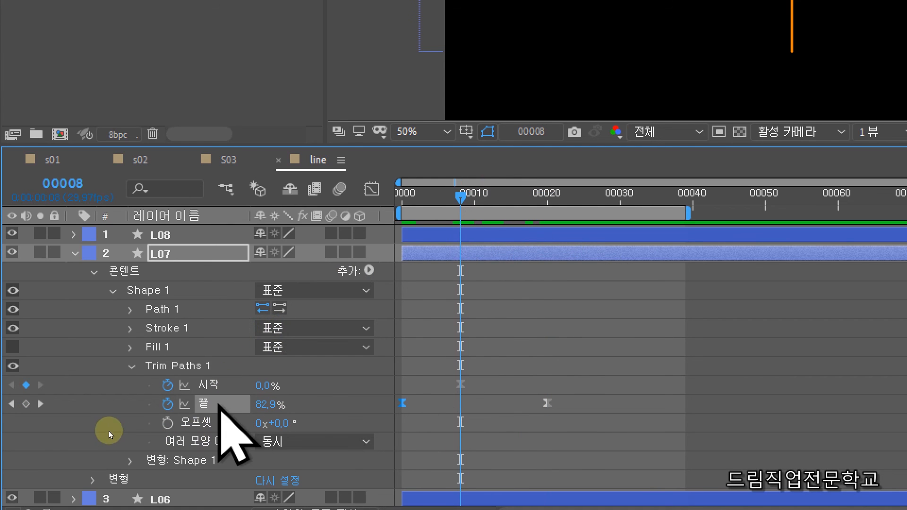
click(263, 387)
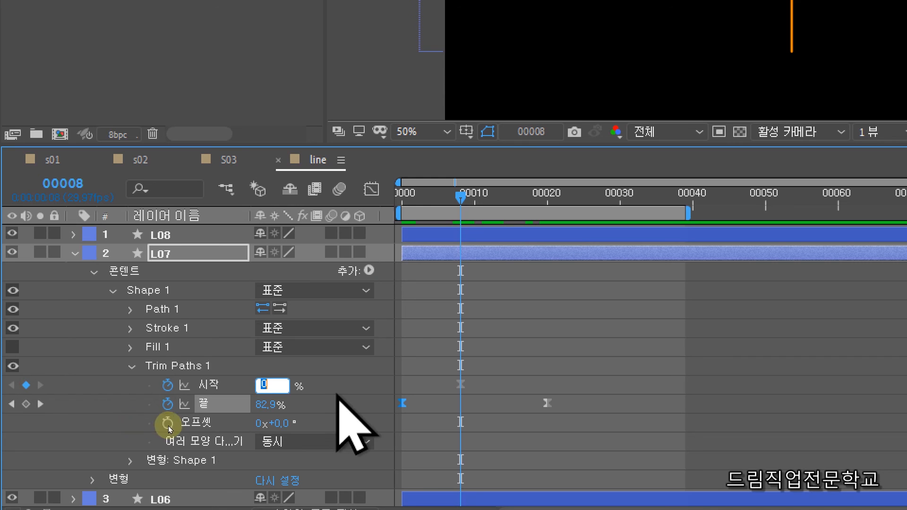
text(0)
key(Return)
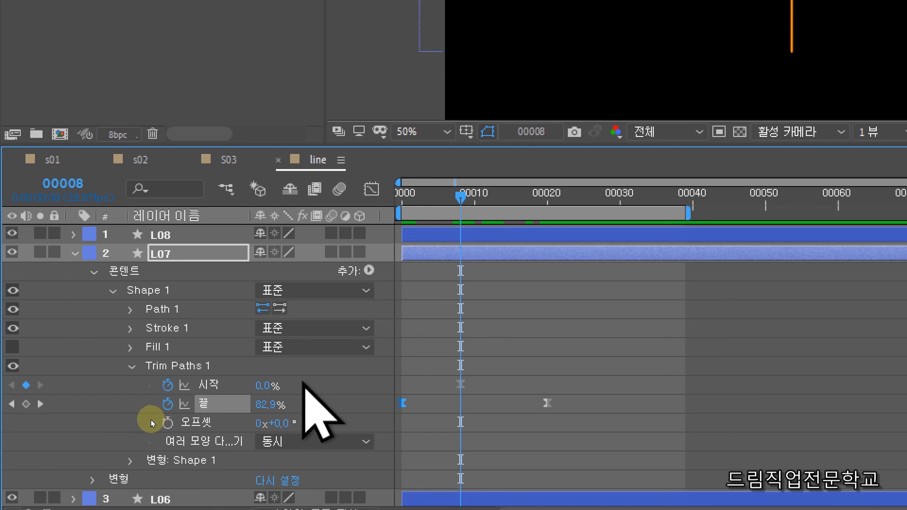
Set the Start (시작) of layer L07's Trim Paths 1 to 100% at frame 22.
drag(467, 199, 556, 212)
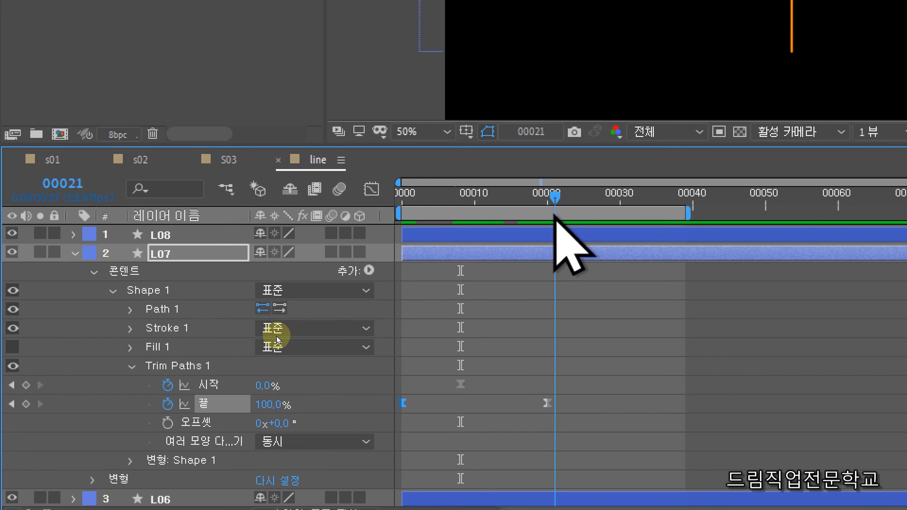
drag(555, 216, 562, 216)
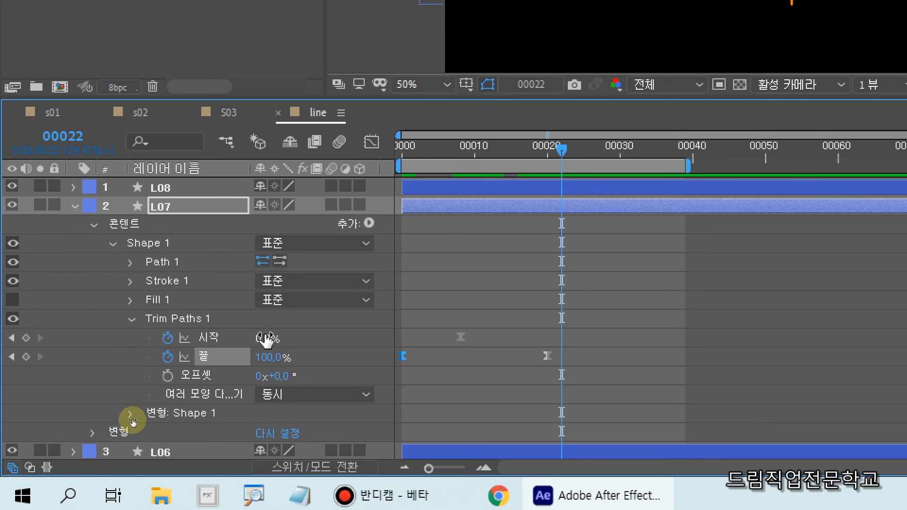
click(266, 338)
text(1)
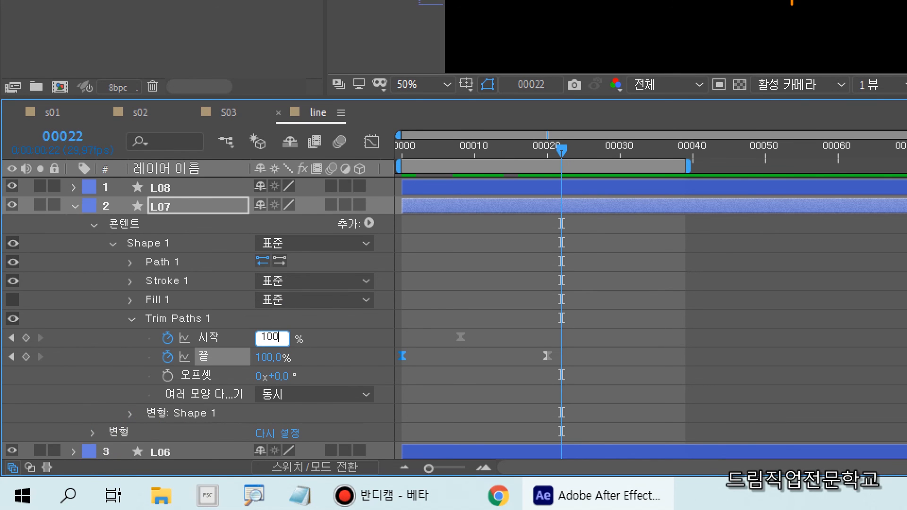
text(00)
click(146, 427)
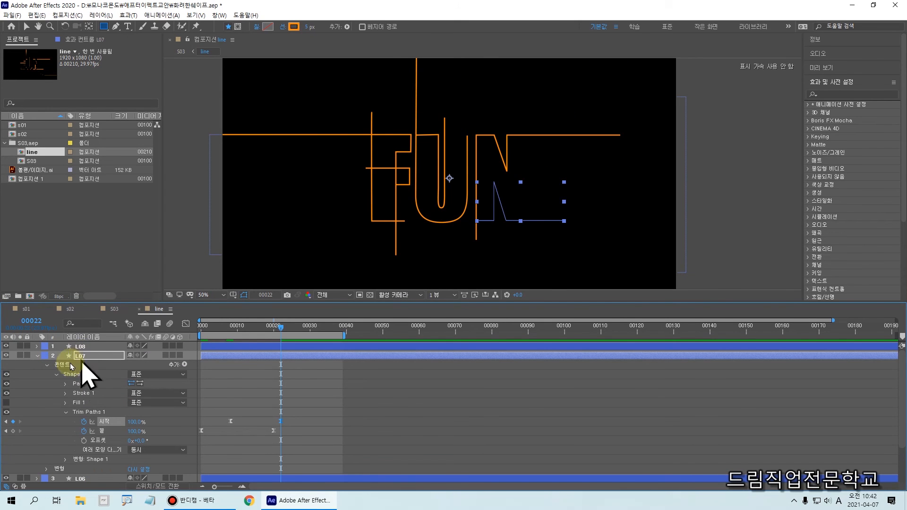
Collapse layer L07 and preview the line animation from frame 0.
click(36, 356)
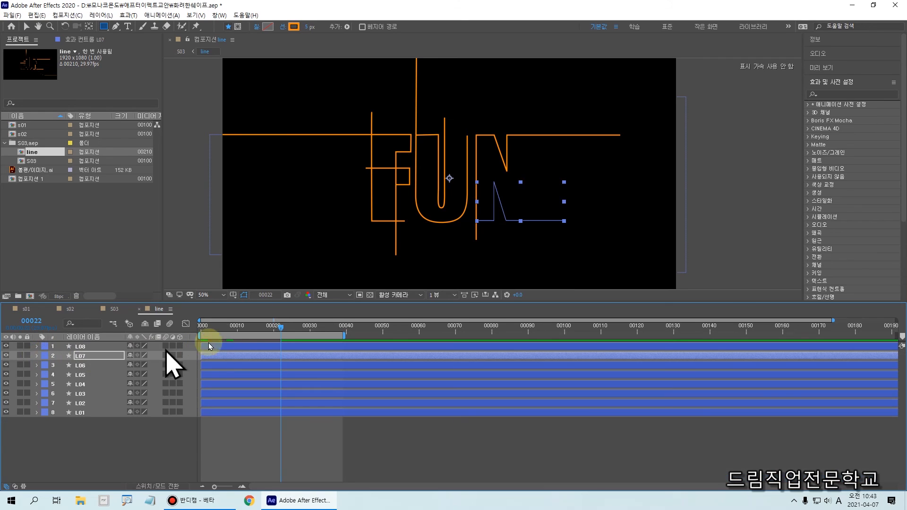
mouse_move(281, 328)
mouse_down()
mouse_move(185, 332)
mouse_move(292, 323)
mouse_move(144, 336)
mouse_up()
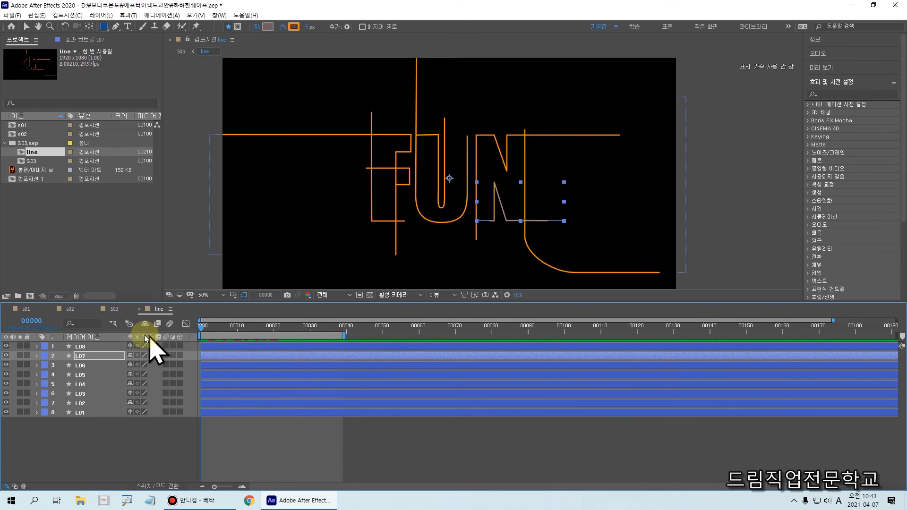
key(space)
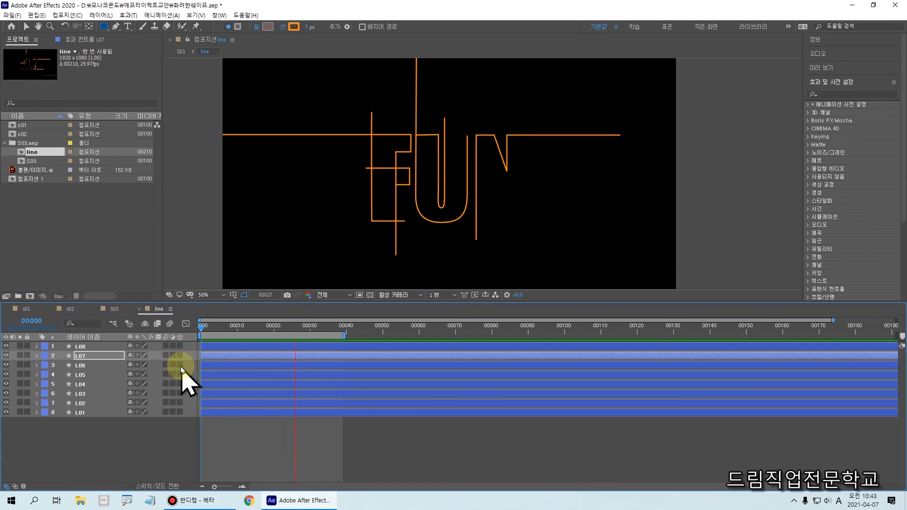
drag(210, 326, 190, 325)
click(191, 326)
key(space)
key(space)
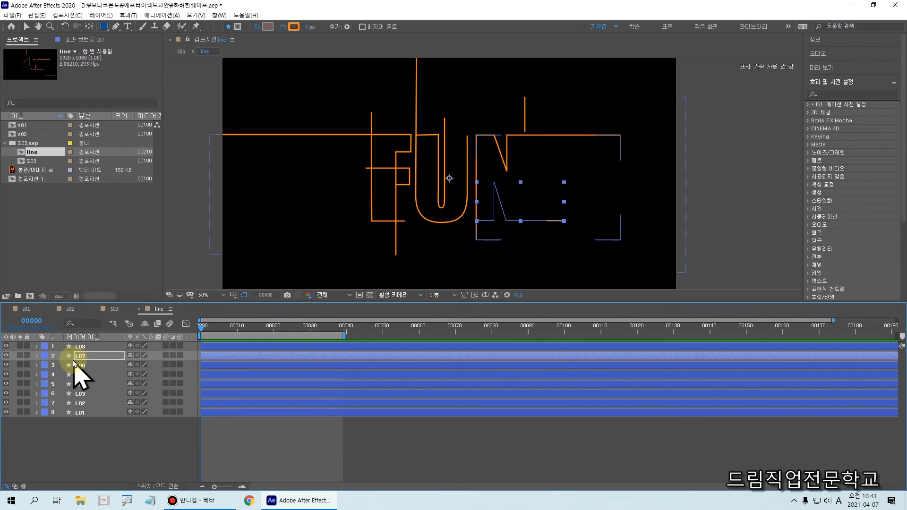
Expand layer L07 and scrub from frame 0 through frames 20 and 23 to check its trimming, returning to frame 0.
key(Return)
click(37, 356)
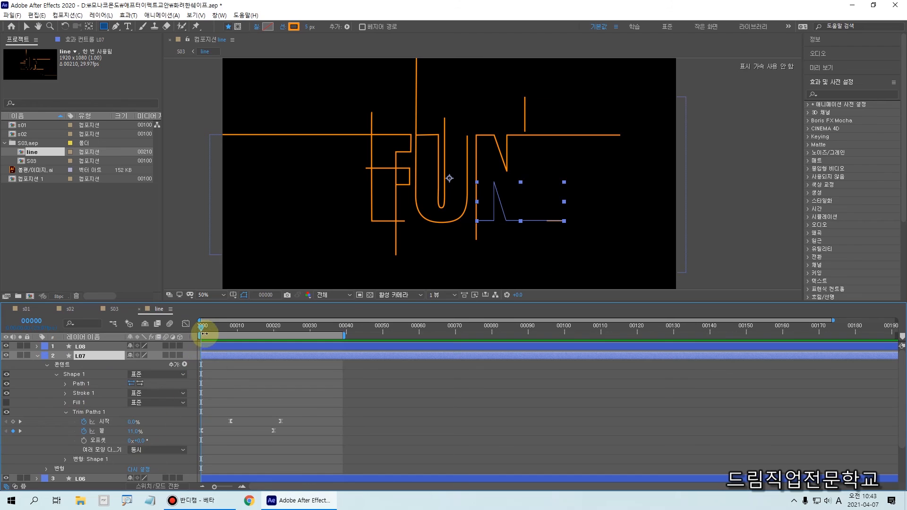
drag(202, 330, 277, 332)
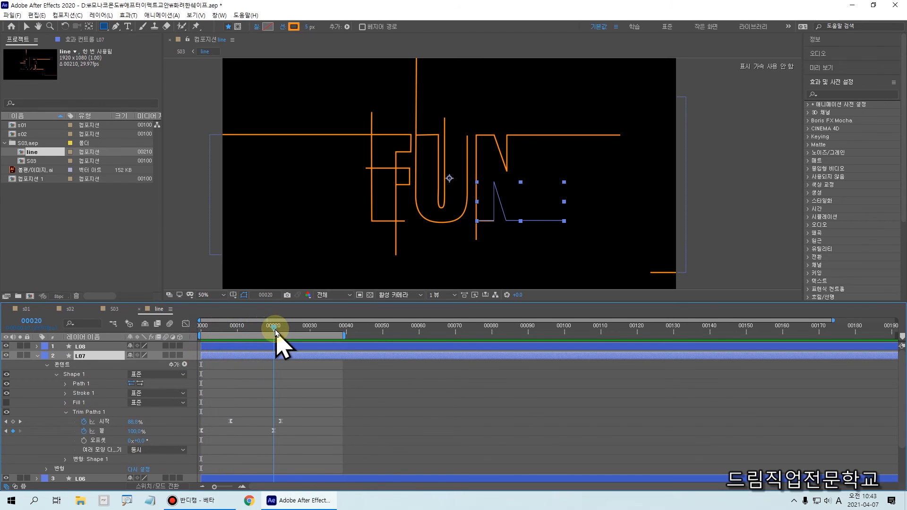
mouse_move(277, 332)
mouse_down()
mouse_move(226, 334)
mouse_move(286, 337)
mouse_up()
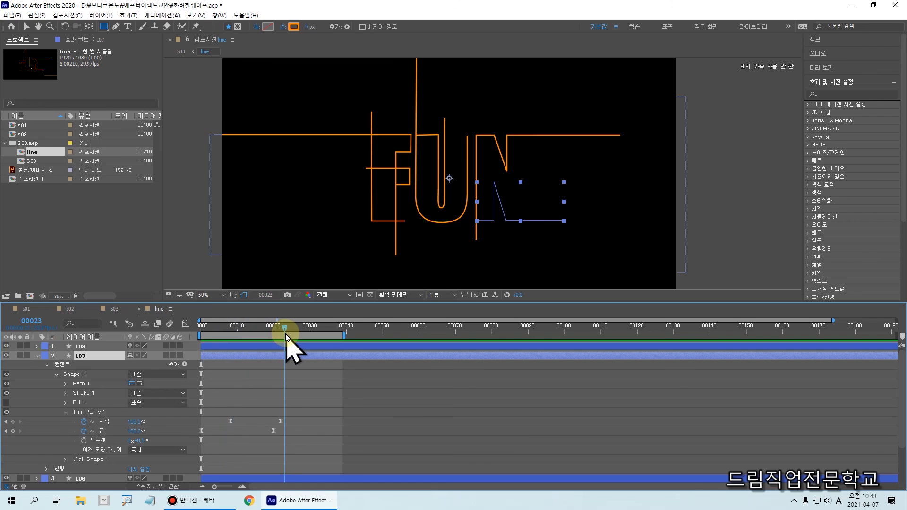
key(Home)
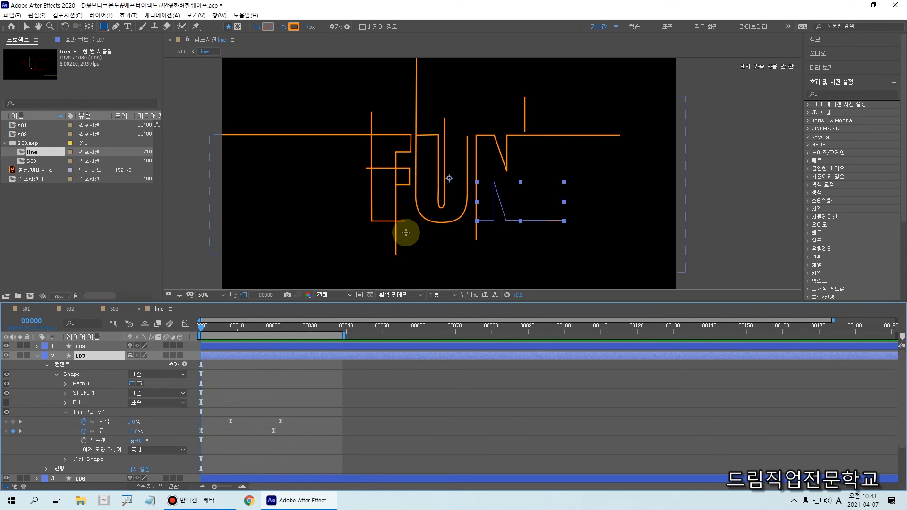
Collapse layer L07, reveal only the keyframed properties of layers L06 through L01, and enlarge the timeline to show them all.
click(36, 356)
click(78, 365)
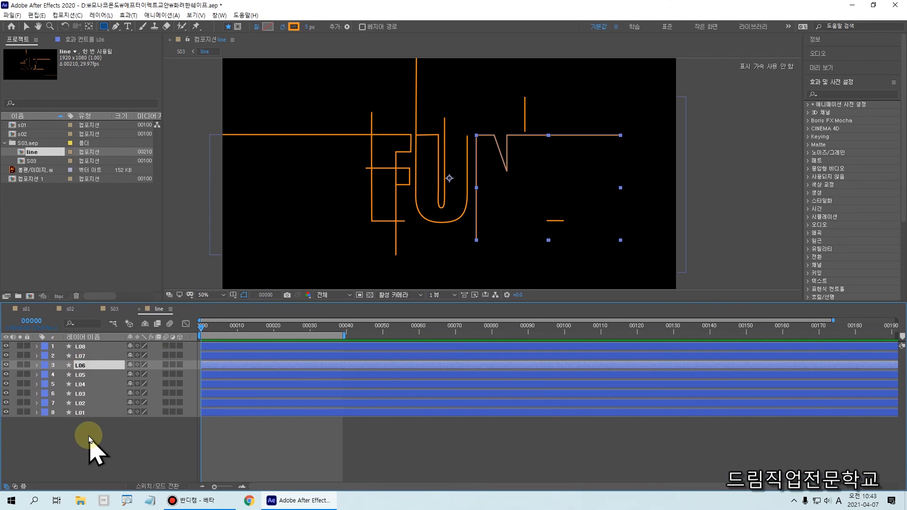
shift+click(86, 414)
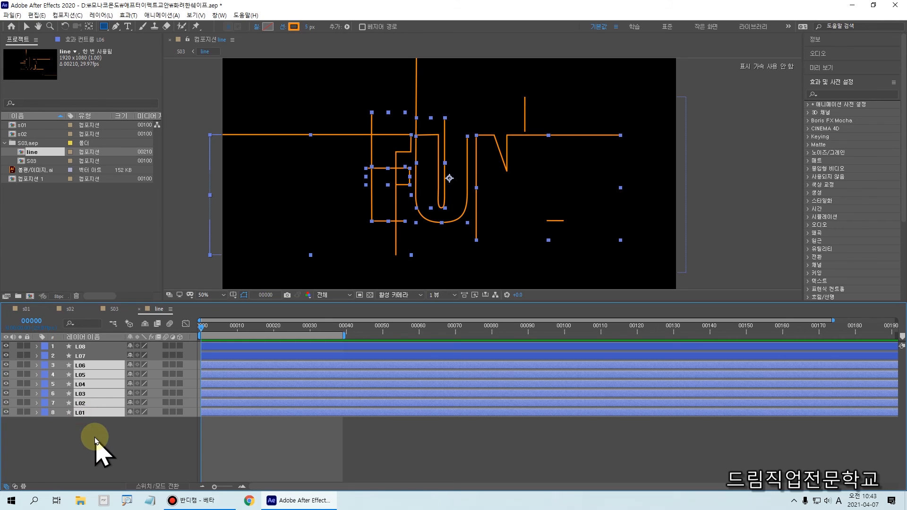
key(u)
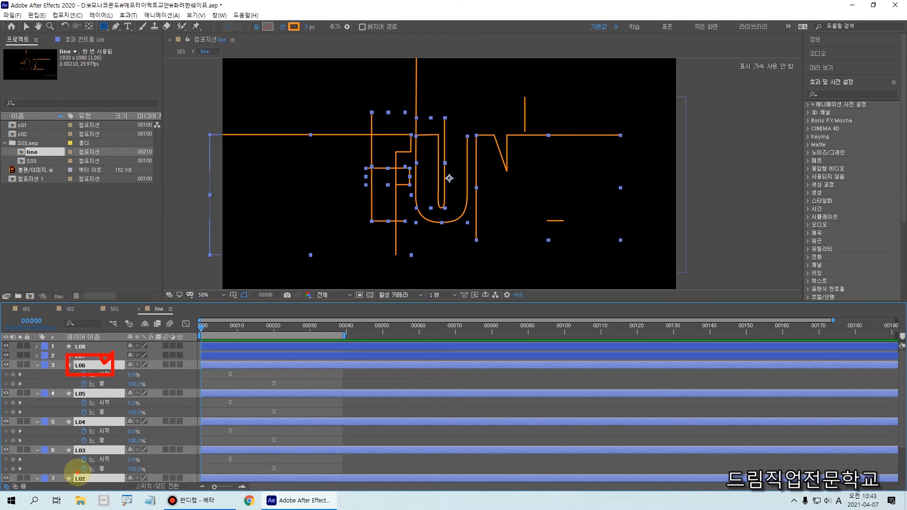
drag(95, 301, 112, 251)
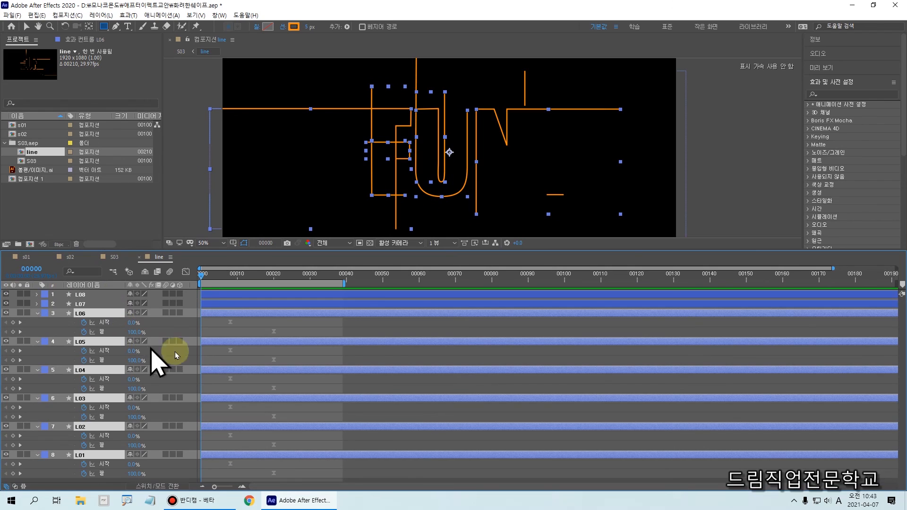
Set the Trim Paths End (끝) of layers L06, L05 and L04 to 11% at frame 0.
drag(193, 299, 288, 454)
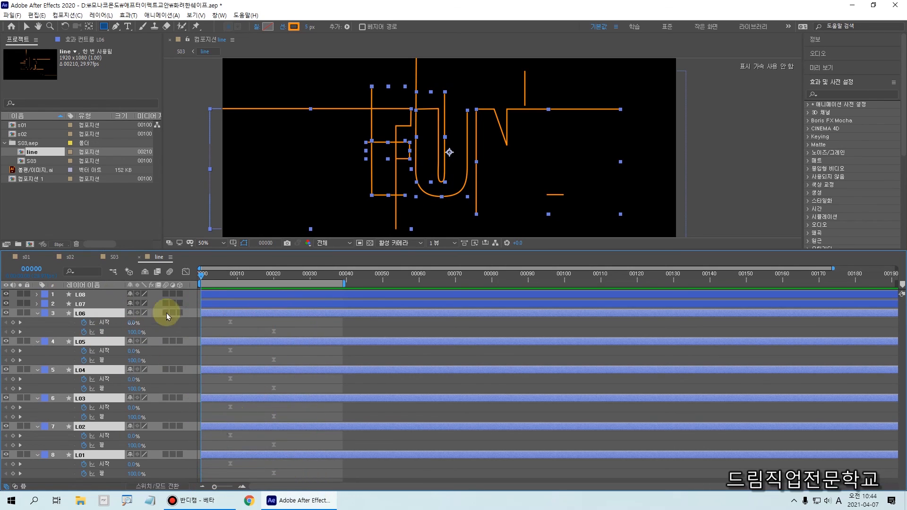
click(209, 277)
drag(191, 276, 174, 283)
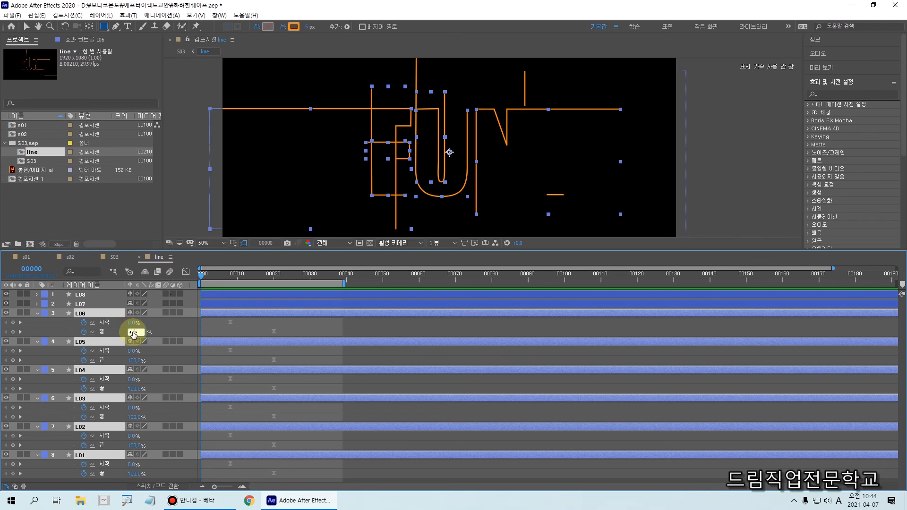
key(Return)
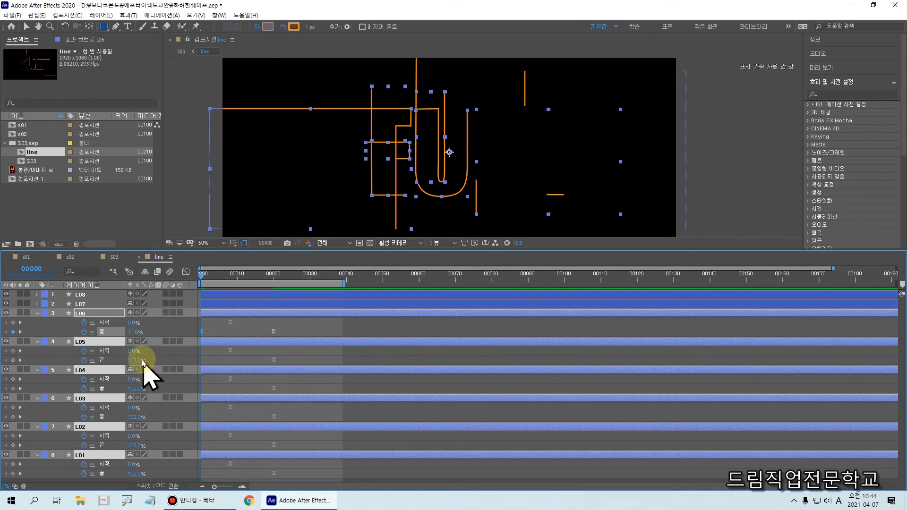
key(Return)
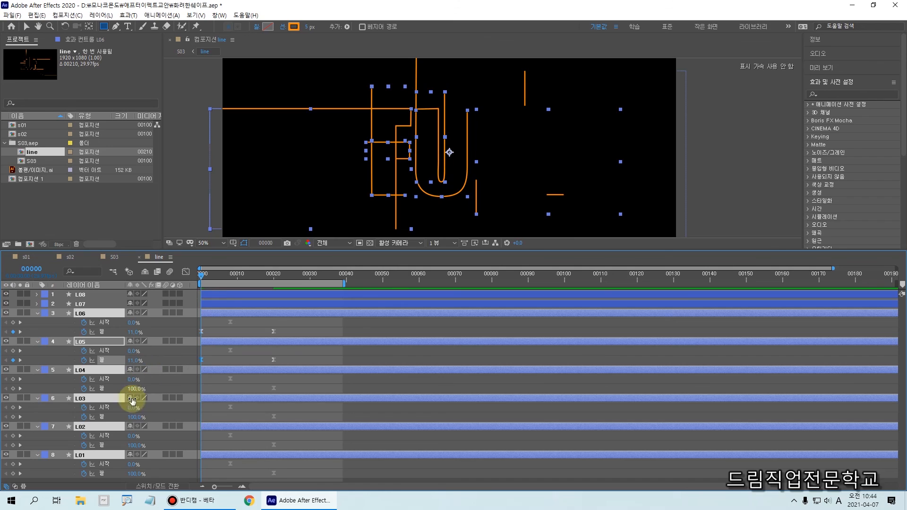
text(11)
key(Return)
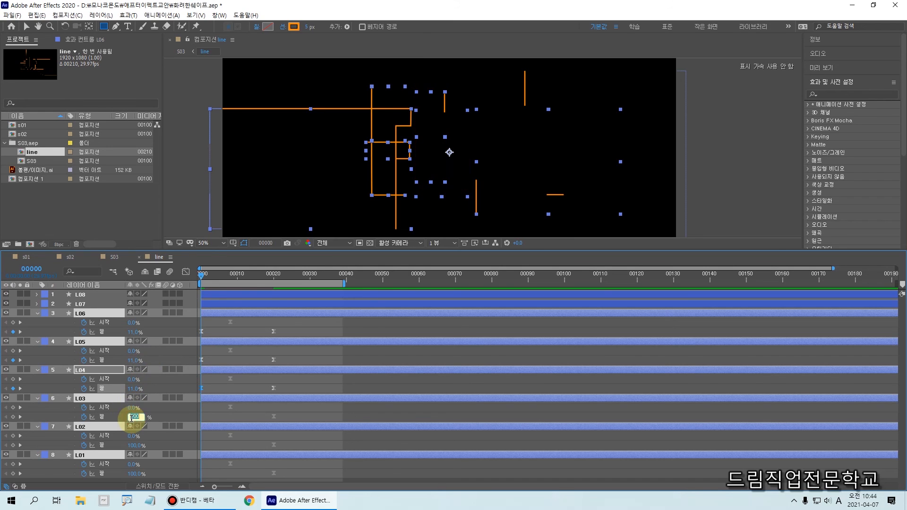
Set the Trim Paths End (끝) of layers L03, L02 and L01 to 11% at frame 0.
key(Return)
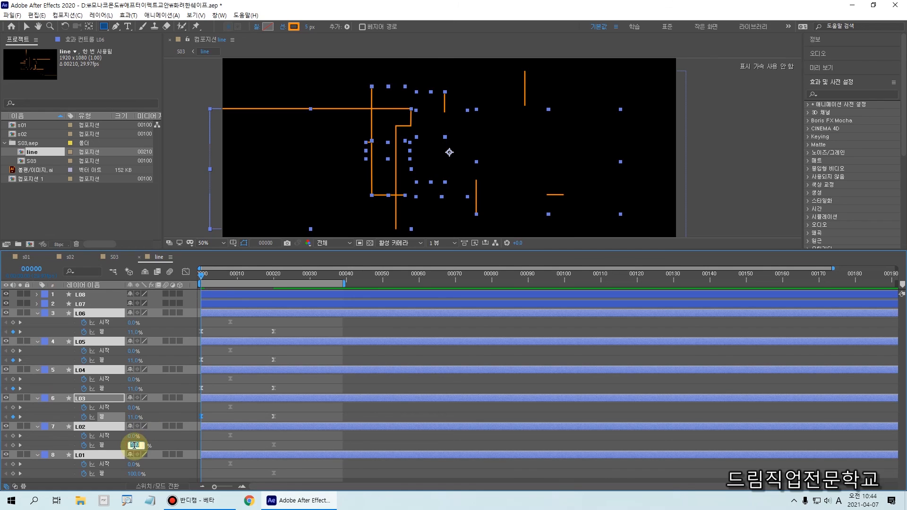
click(134, 447)
text(11)
key(Return)
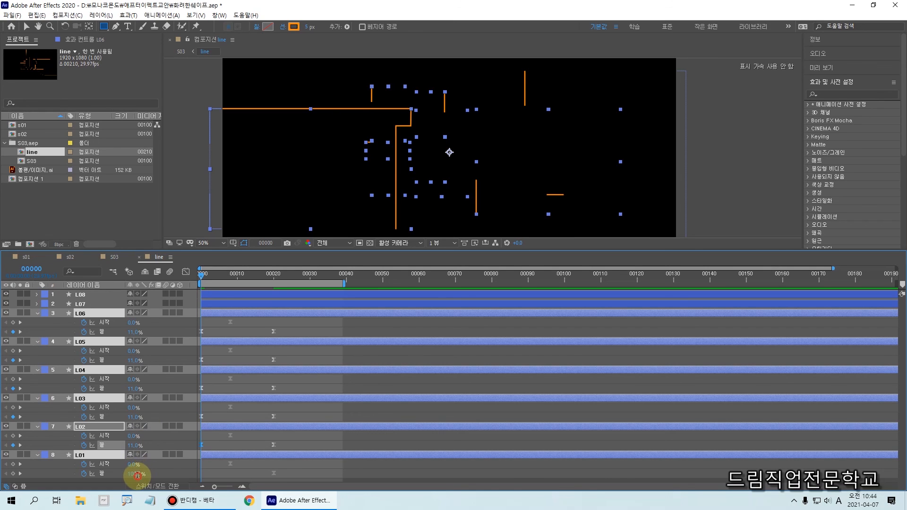
text(11)
key(Return)
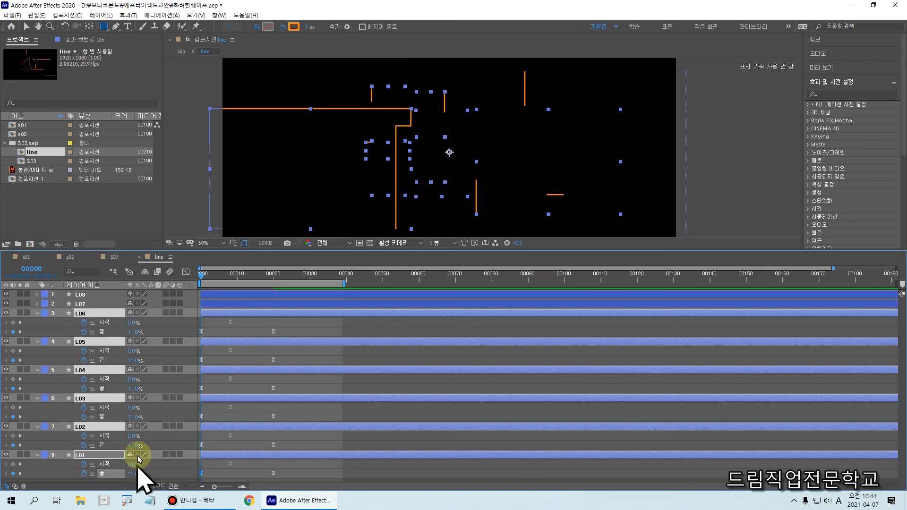
Set the Trim Paths Start (시작) of layers L06, L05 and L04 to 100% at frame 22.
drag(201, 278, 280, 293)
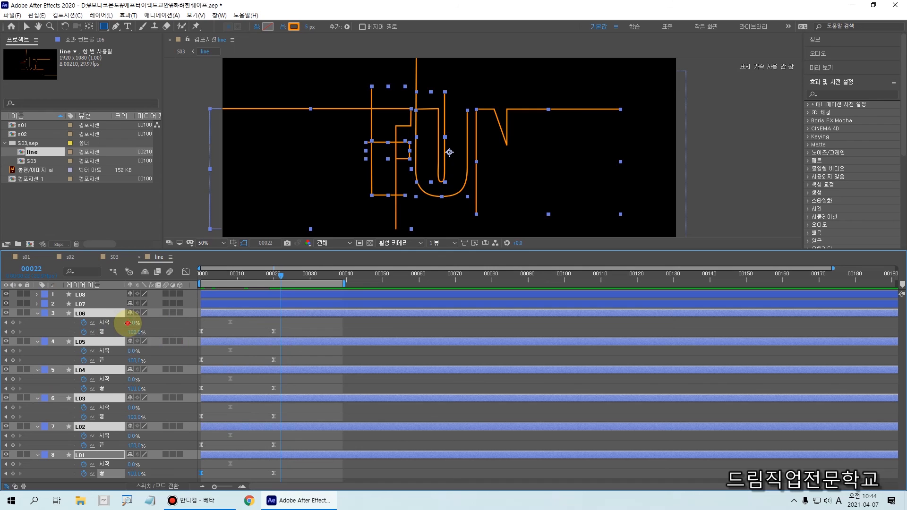
text(100)
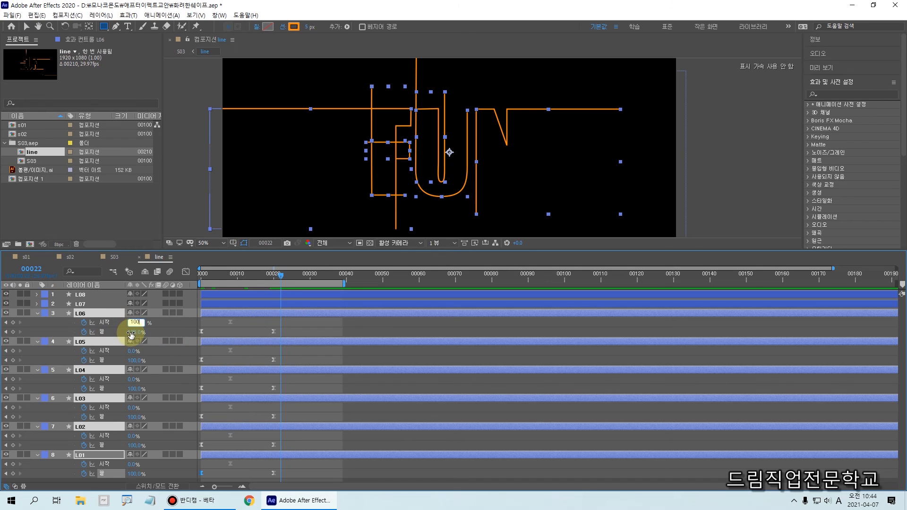
key(Return)
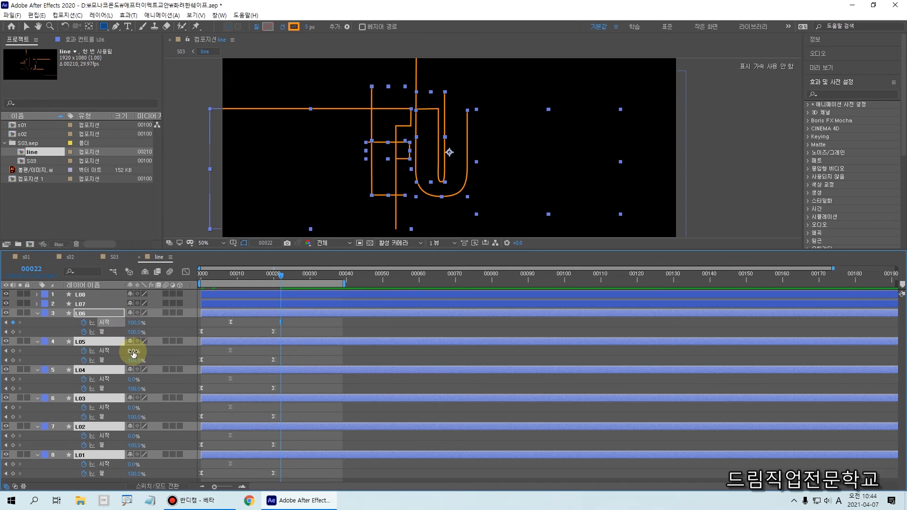
key(Return)
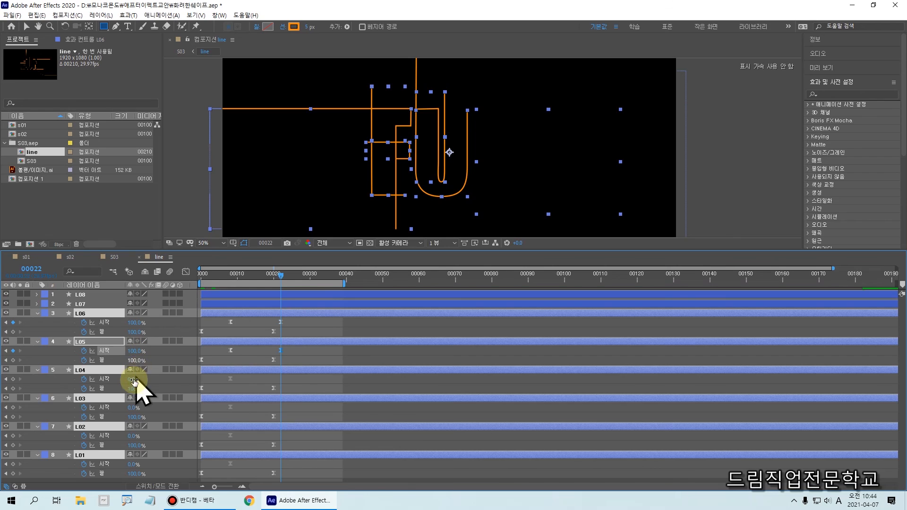
click(132, 376)
text(100)
key(Return)
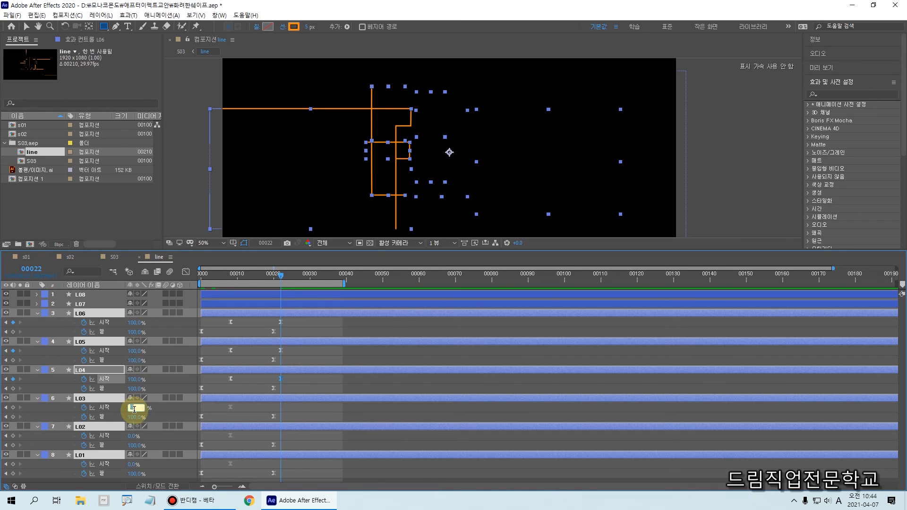
Set the Trim Paths Start (시작) of layers L03, L02 and L01 to 100% at frame 22.
click(135, 407)
text(100)
key(Return)
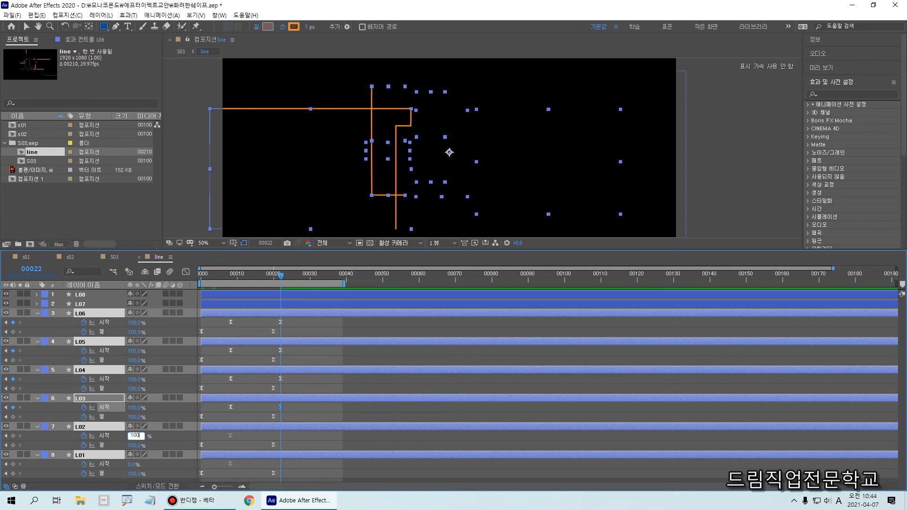
text(100)
click(132, 436)
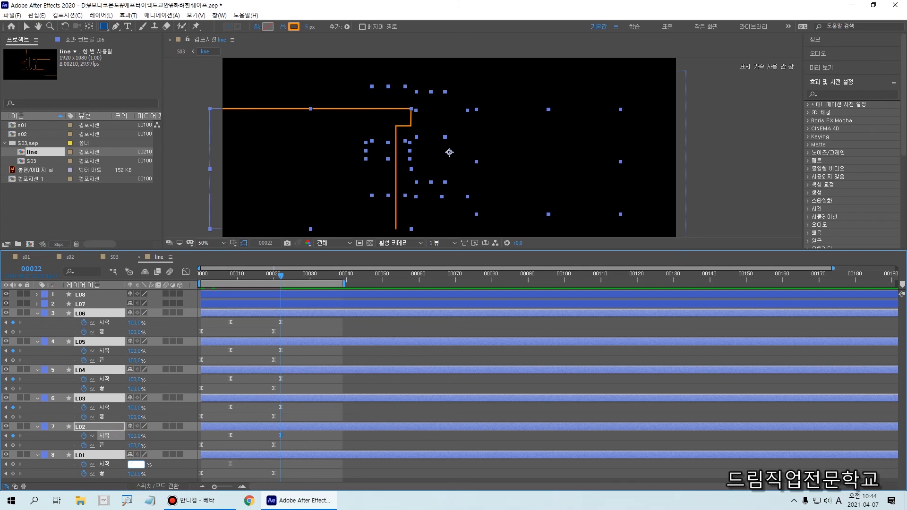
text(00)
click(130, 467)
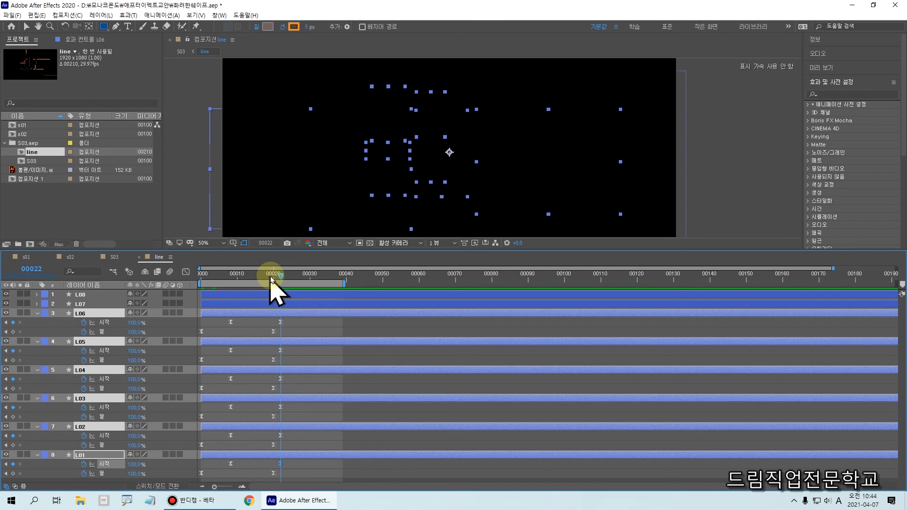
Preview the complete line animation from frame 0 and return to frame 0.
drag(280, 275, 202, 275)
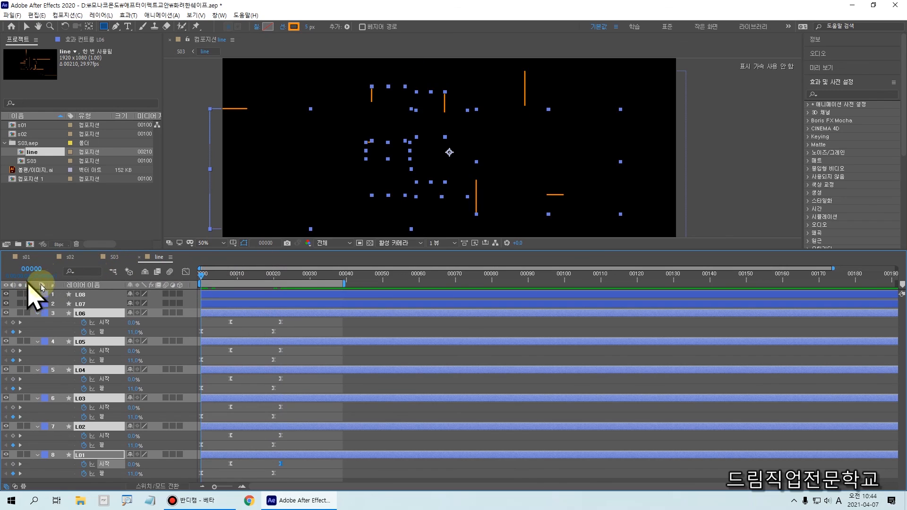
key(space)
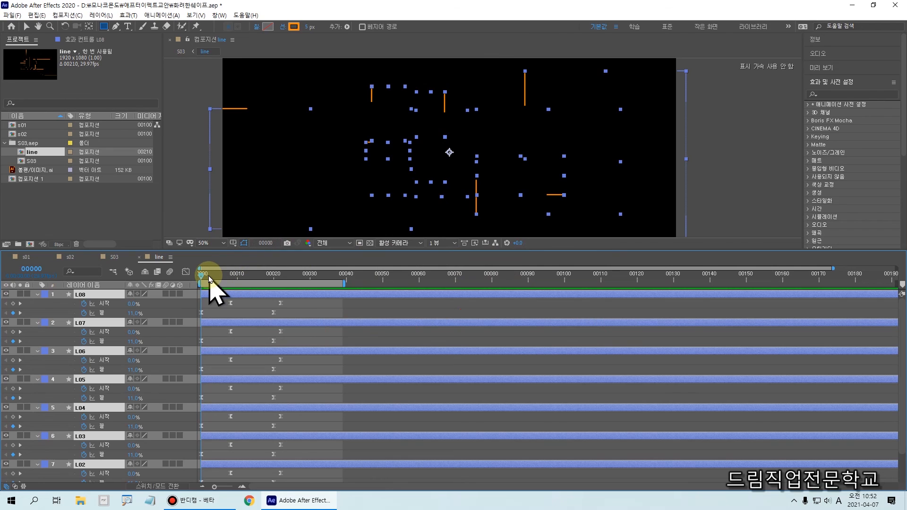
key(space)
click(218, 277)
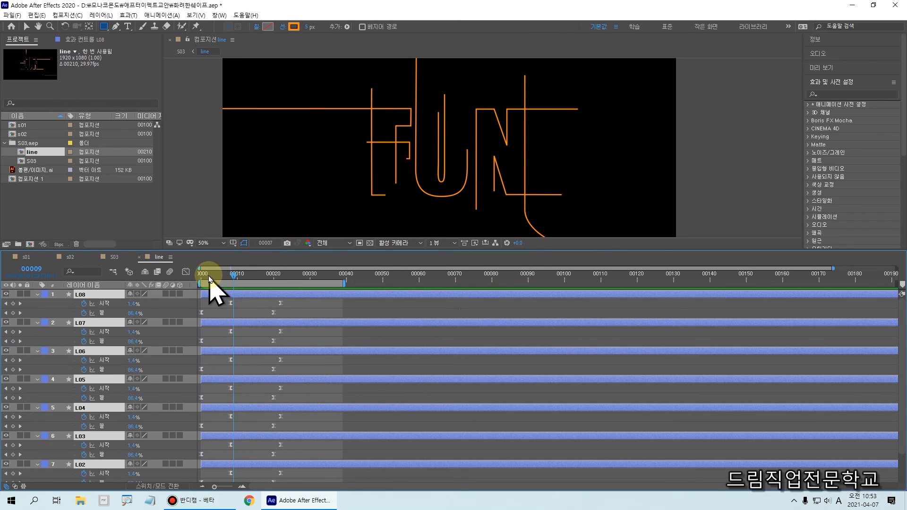
key(Home)
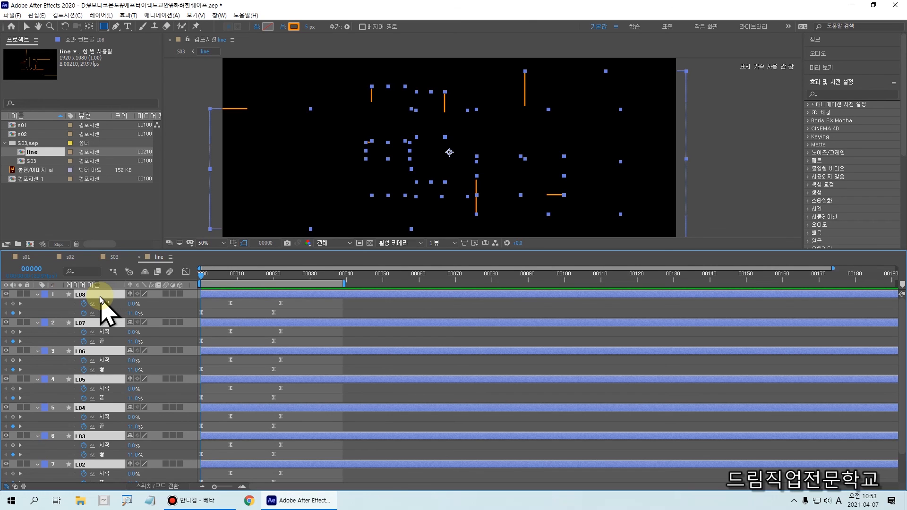
Collapse the keyframed properties of all eight line layers, deselect them and switch to the S03 composition.
key(u)
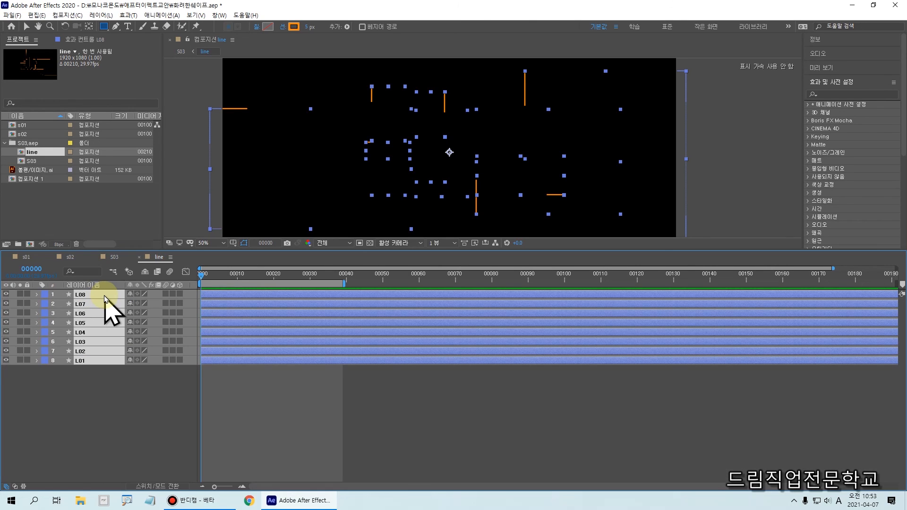
click(105, 391)
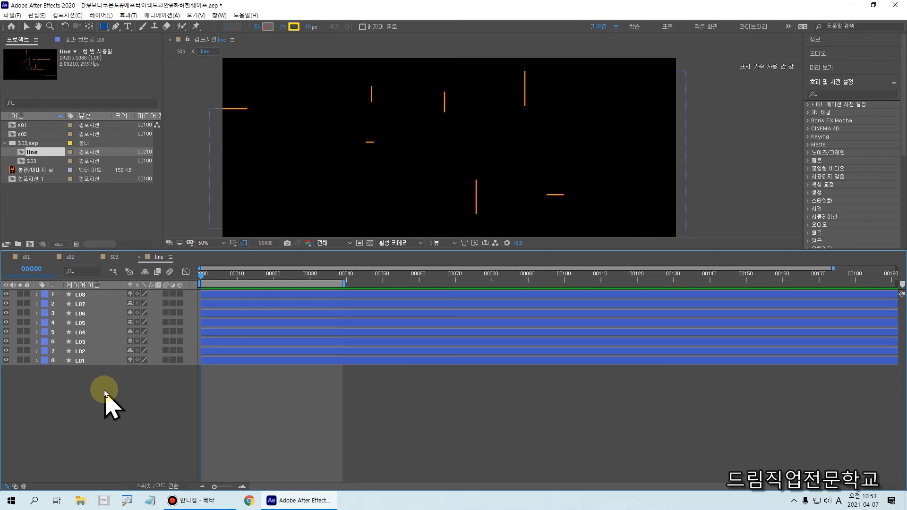
click(115, 258)
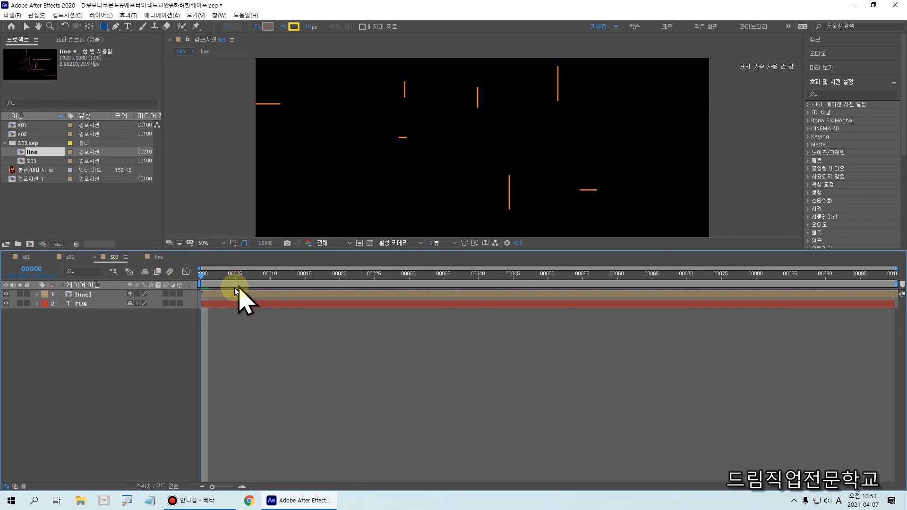
Check the line and FUN layers by previewing the S03 composition, returning to frame 0.
click(85, 297)
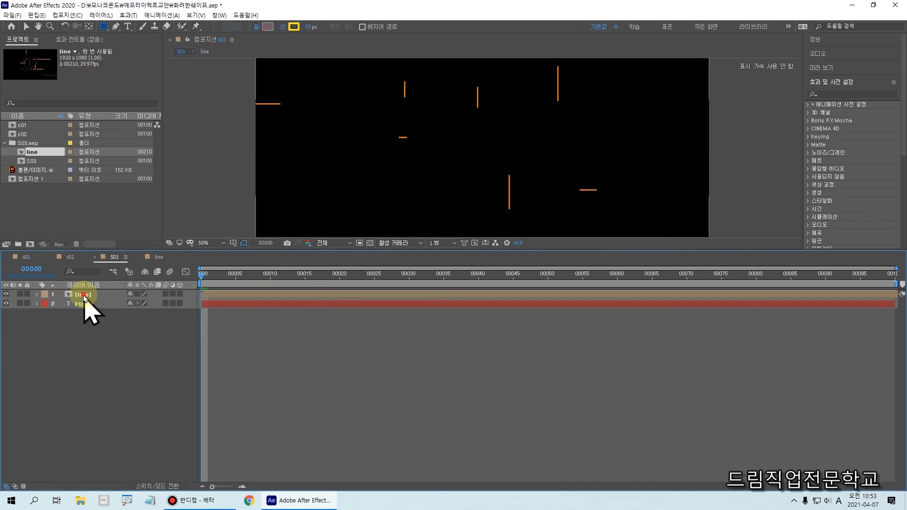
click(85, 298)
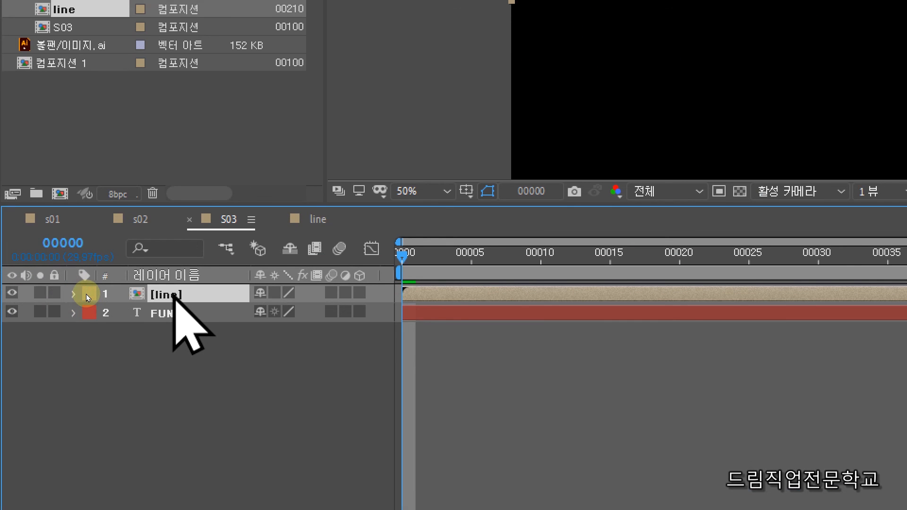
click(78, 308)
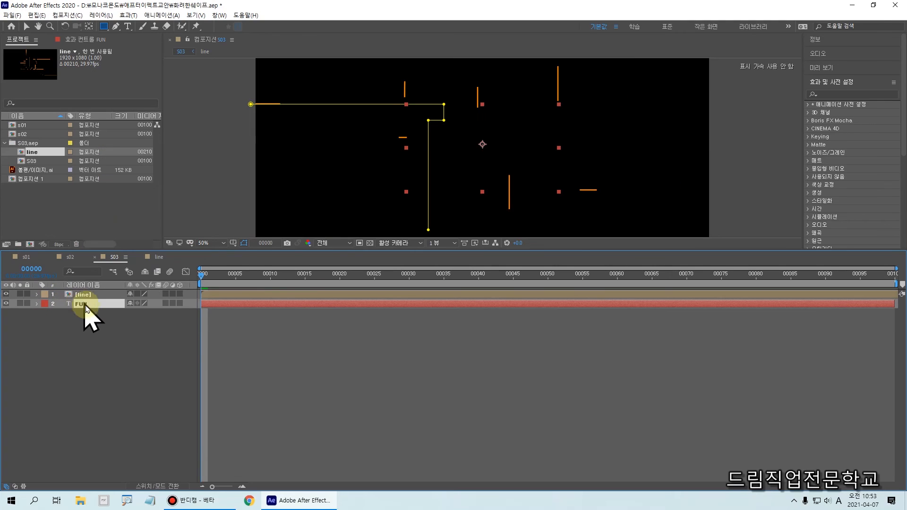
key(space)
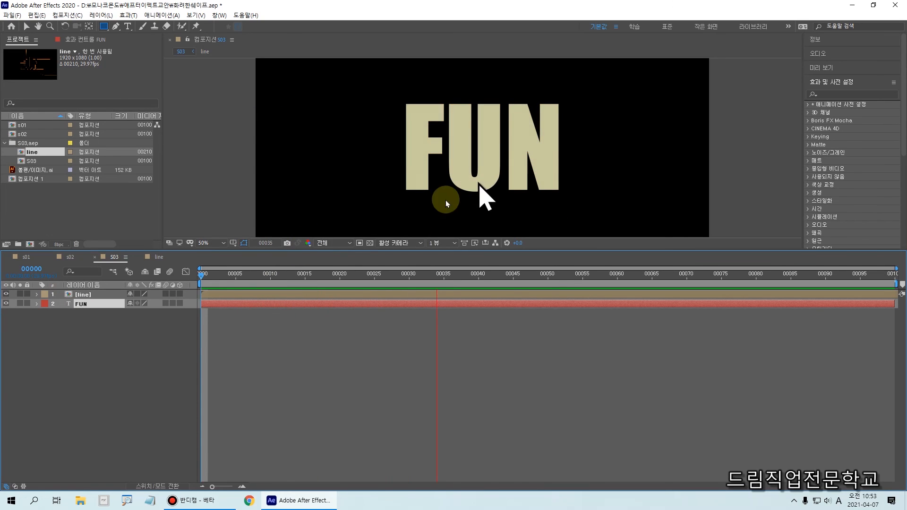
key(space)
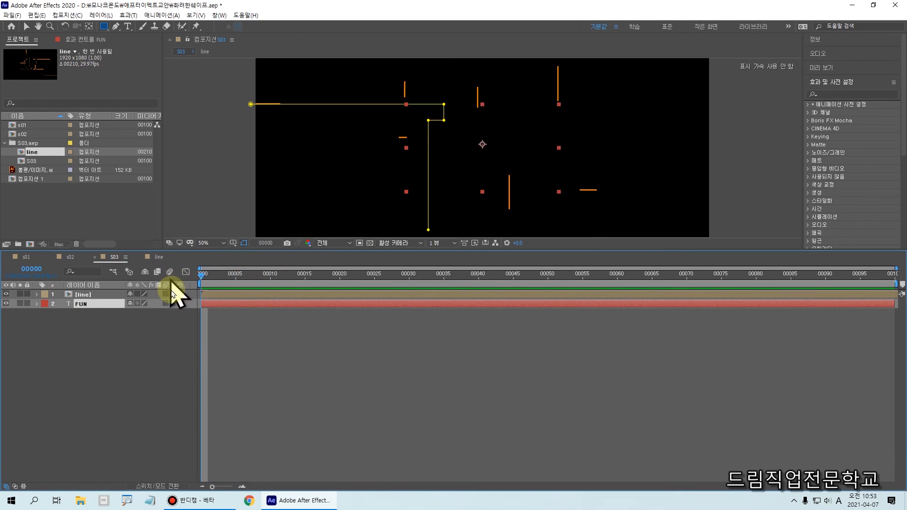
key(space)
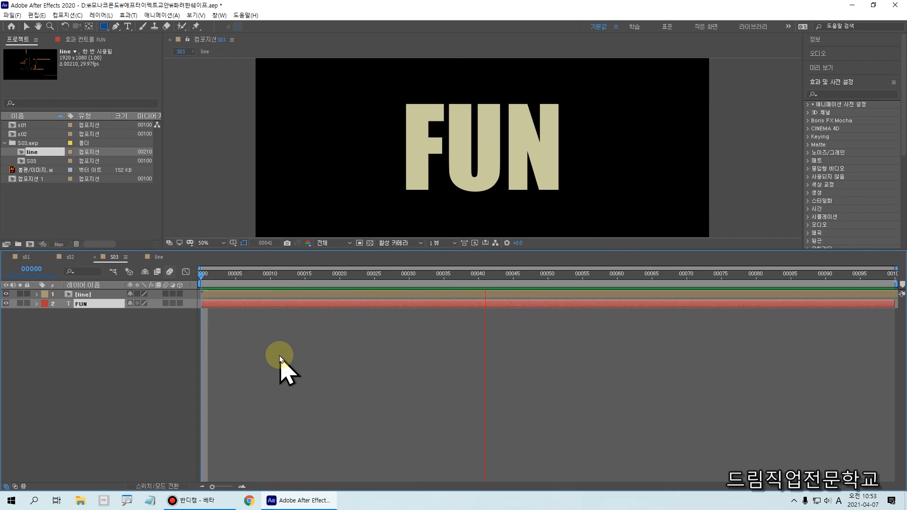
key(space)
click(242, 295)
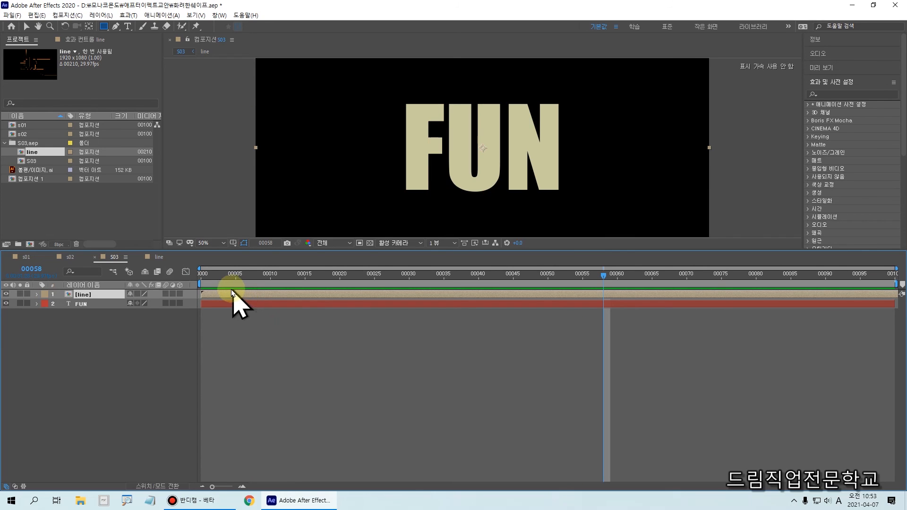
drag(236, 278, 162, 284)
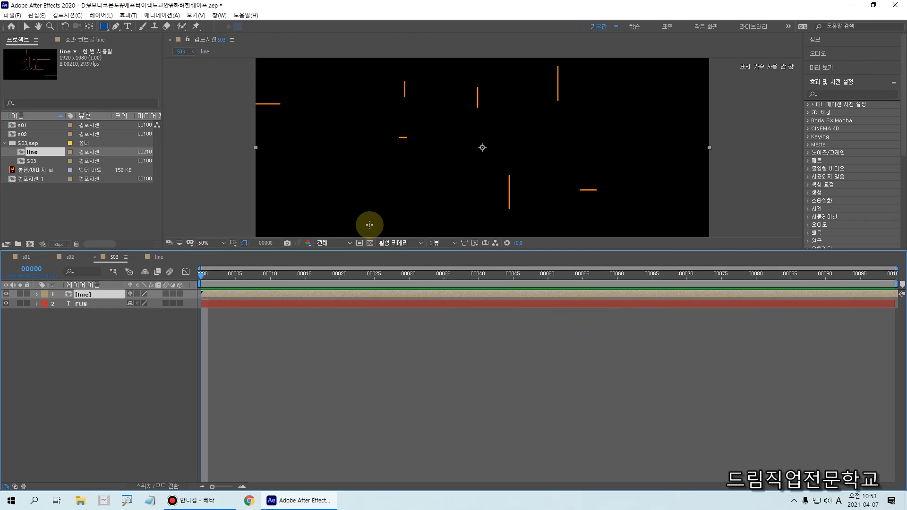
Duplicate the line layer in the S03 composition.
click(102, 342)
click(77, 296)
key(ctrl+d)
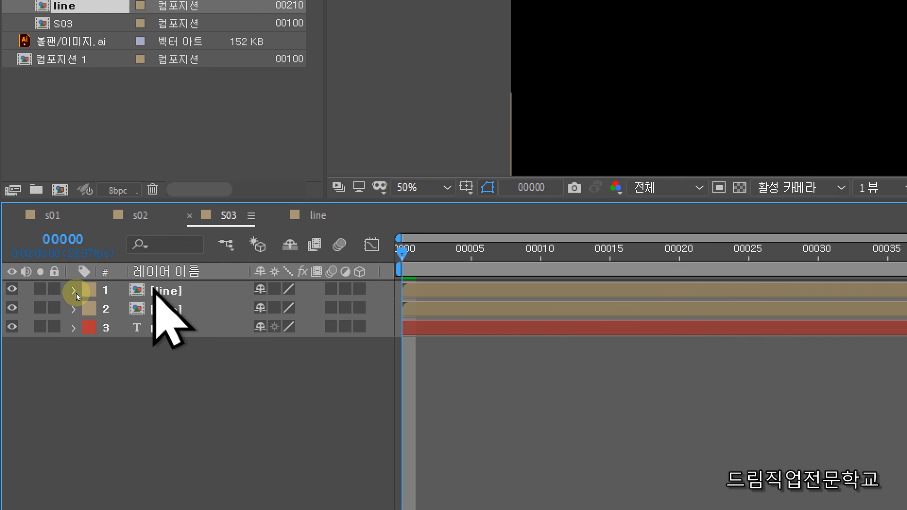
Show the layer timing columns and shift the start (시작) of the upper line layer to about frame 7.
click(39, 296)
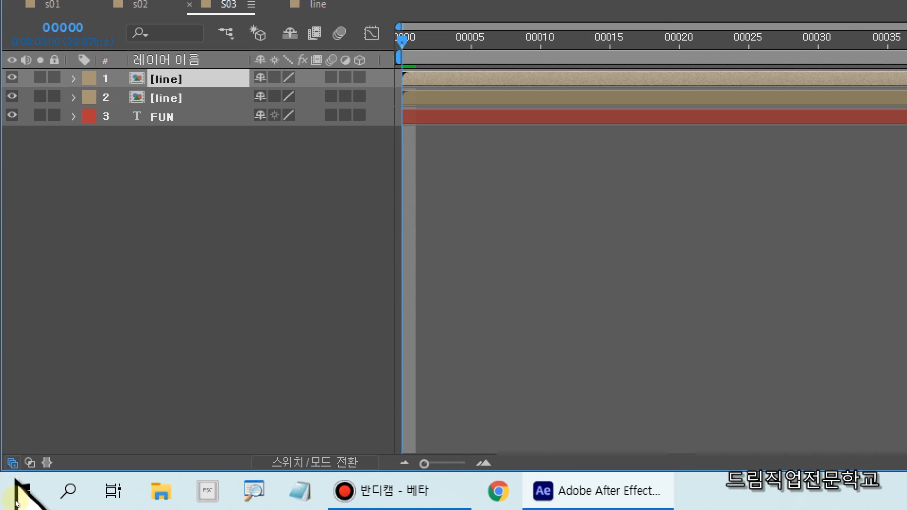
click(46, 463)
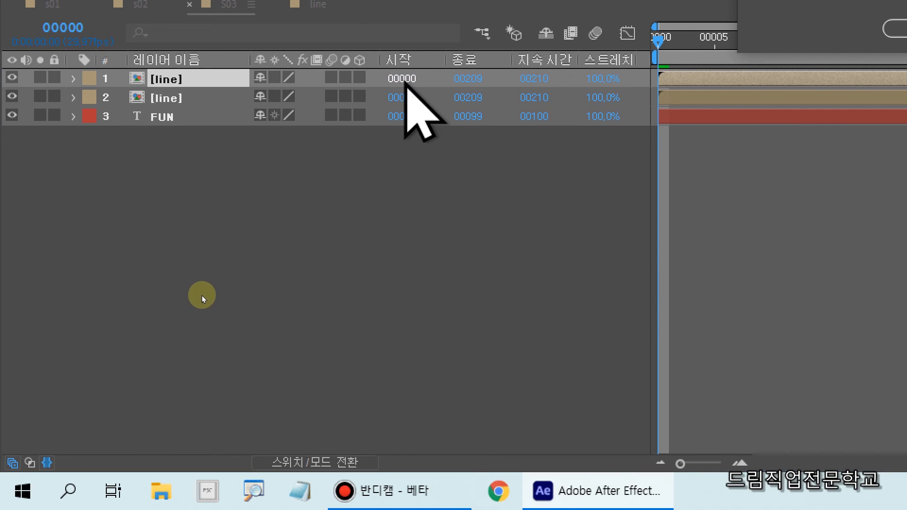
drag(403, 80, 413, 80)
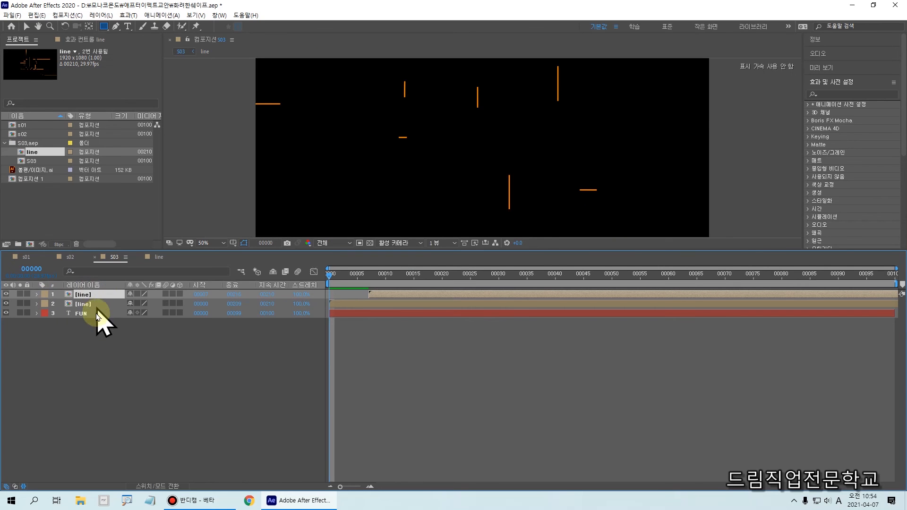
Find the Tint effect (색조) and apply it to the upper line layer in the S03 composition.
click(199, 235)
click(89, 297)
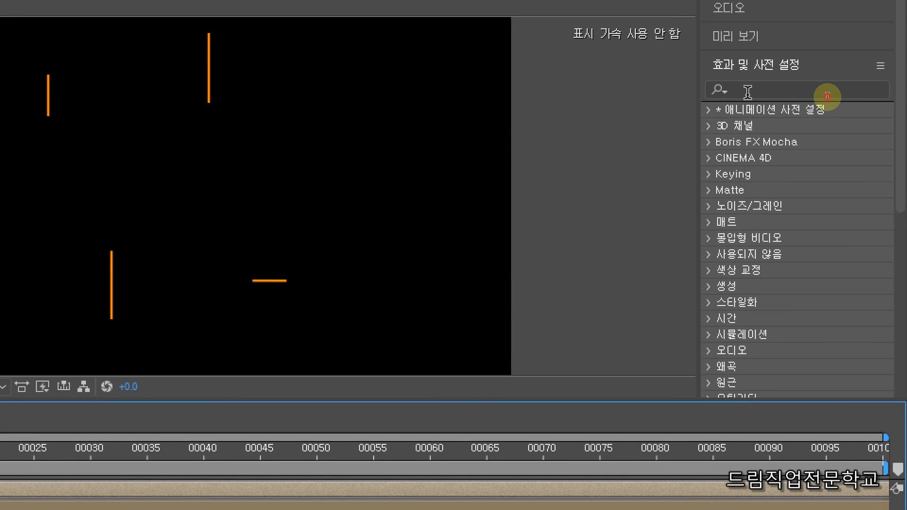
click(828, 96)
text(tor)
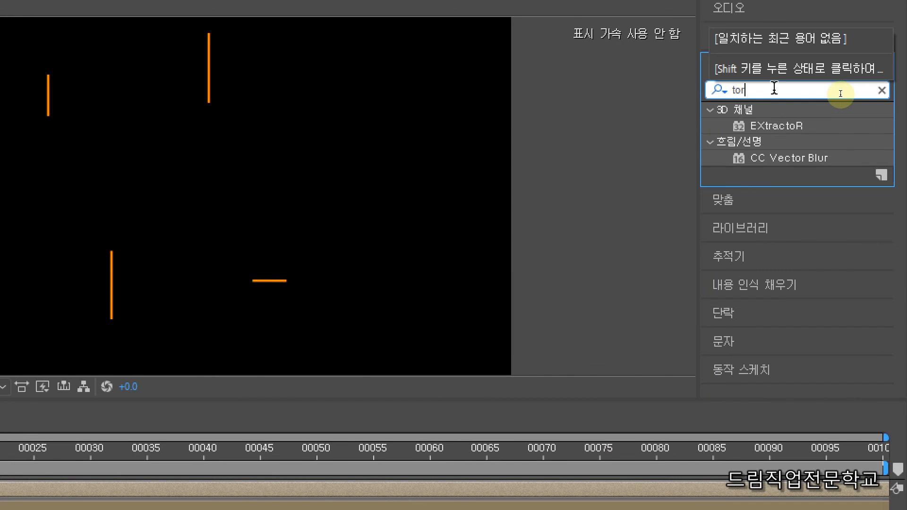
key(BackSpace)
key(BackSpace)
key(BackSpace)
text(색조)
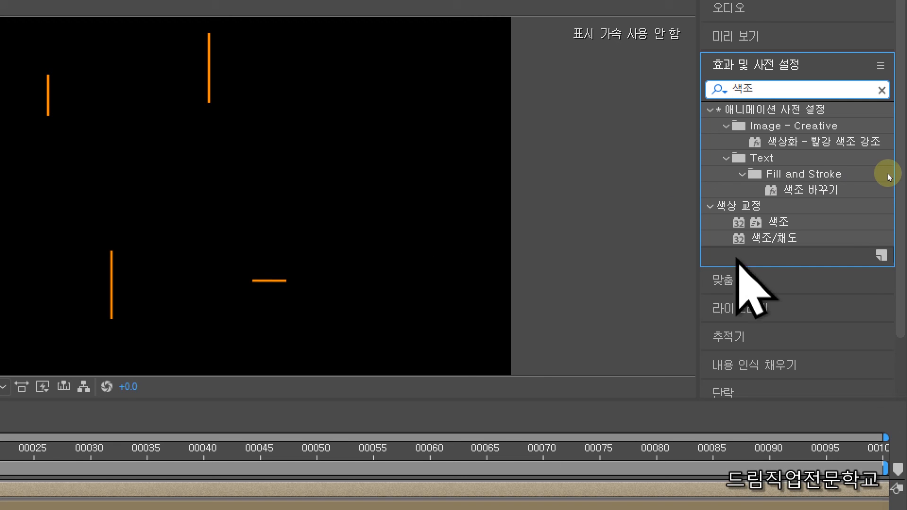
drag(779, 222, 150, 352)
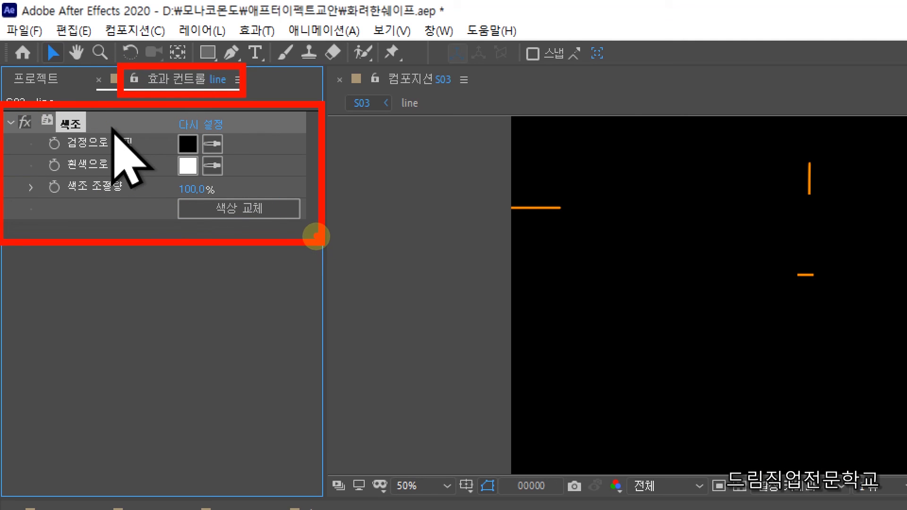
Set the Tint effect's Map Black To color (검정으로 매핑) to red E90D0D.
click(187, 143)
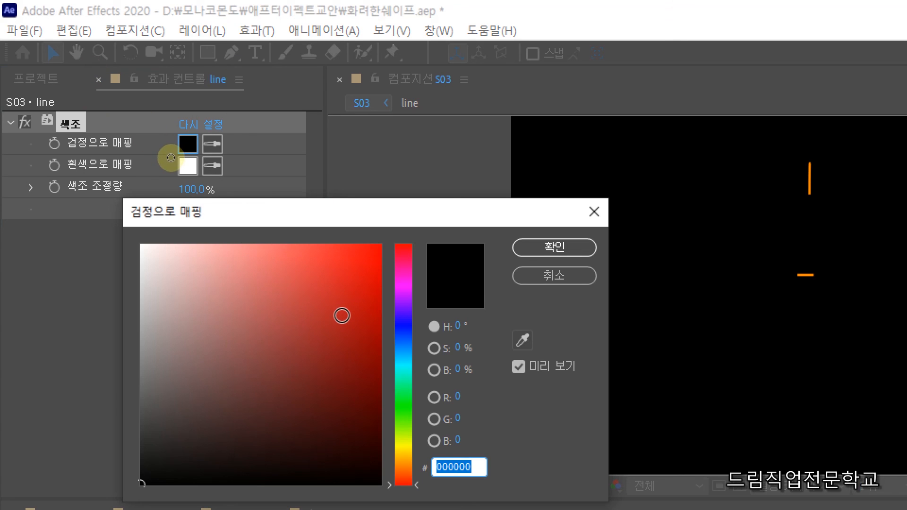
click(363, 257)
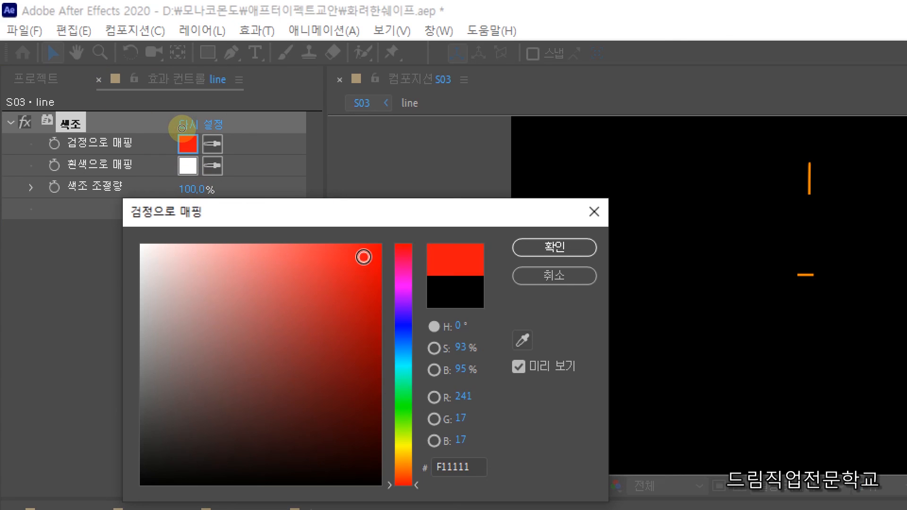
drag(229, 263, 239, 244)
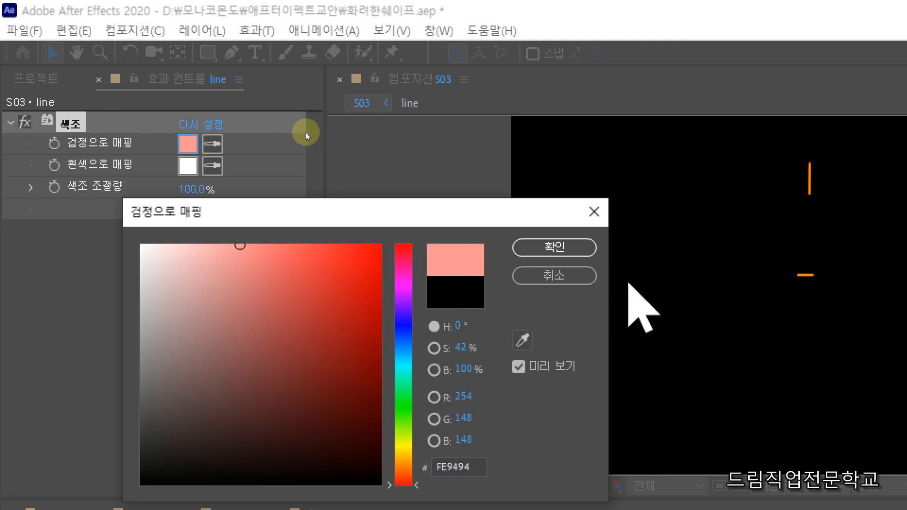
click(551, 253)
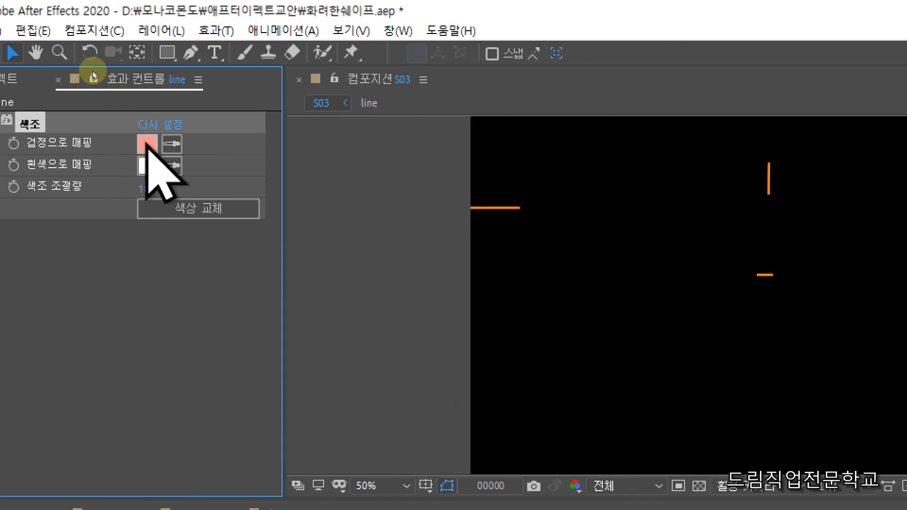
click(188, 144)
click(326, 265)
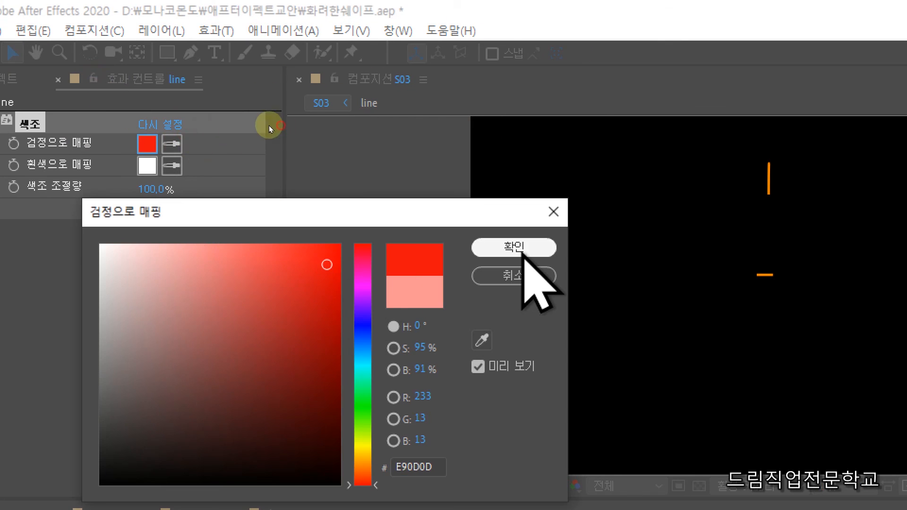
click(514, 247)
Set the Tint effect's Map White To color (흰색으로 매핑) to a bright green.
click(188, 165)
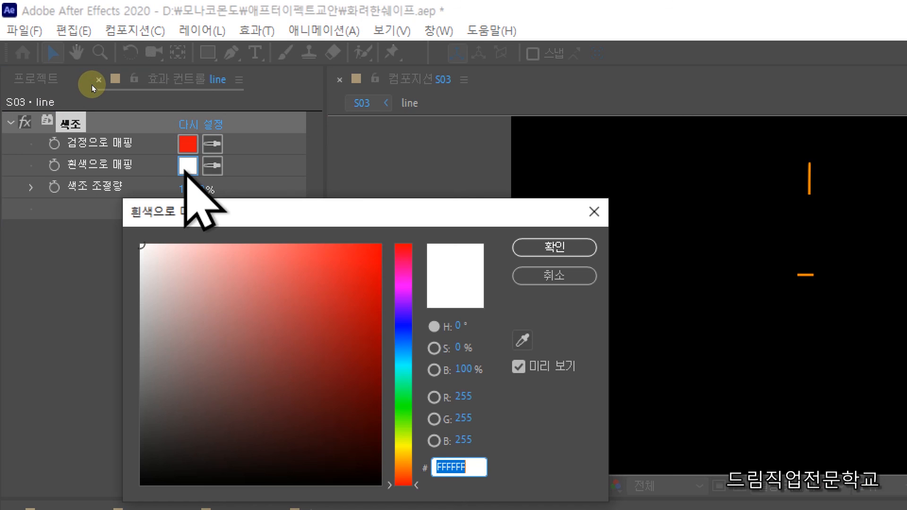
mouse_move(282, 277)
mouse_down()
mouse_move(197, 290)
mouse_move(267, 346)
mouse_move(342, 345)
mouse_move(357, 296)
mouse_move(367, 326)
mouse_up()
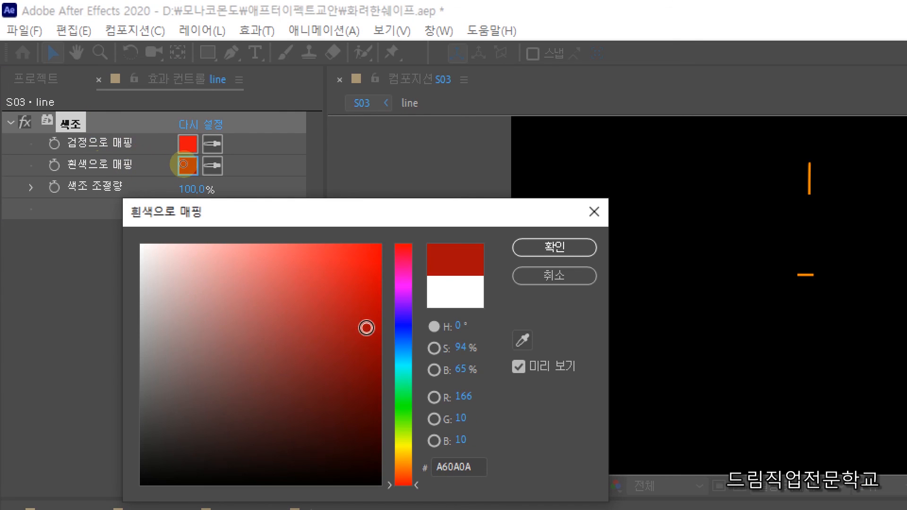
click(403, 355)
drag(402, 359, 403, 400)
mouse_move(346, 291)
mouse_down()
mouse_move(353, 258)
mouse_move(338, 253)
mouse_up()
click(555, 247)
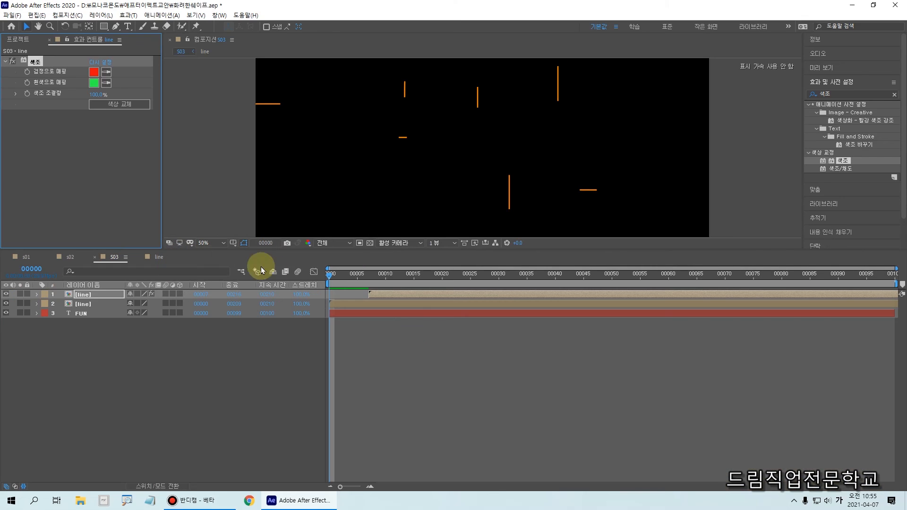
Preview the S03 composition from frame 0 and check the tinted lines against the orange ones up to frame 17.
drag(331, 277, 330, 249)
key(space)
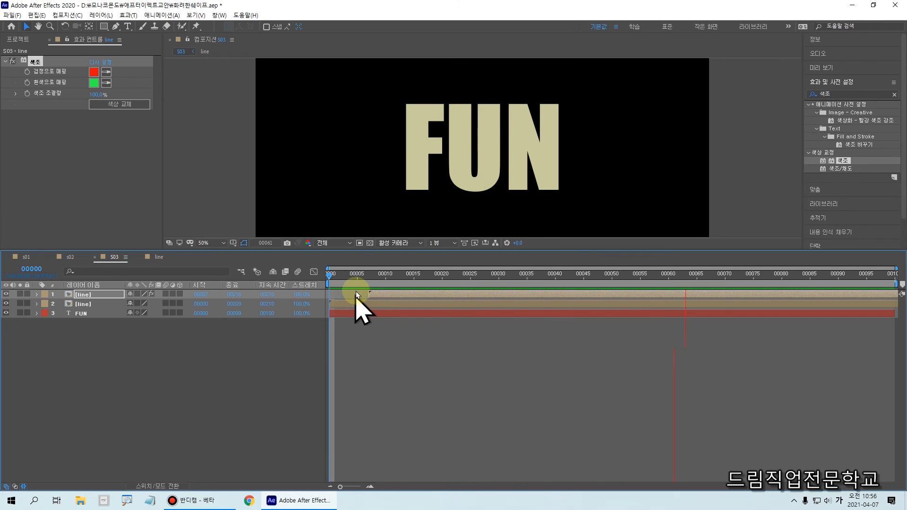
key(space)
key(space)
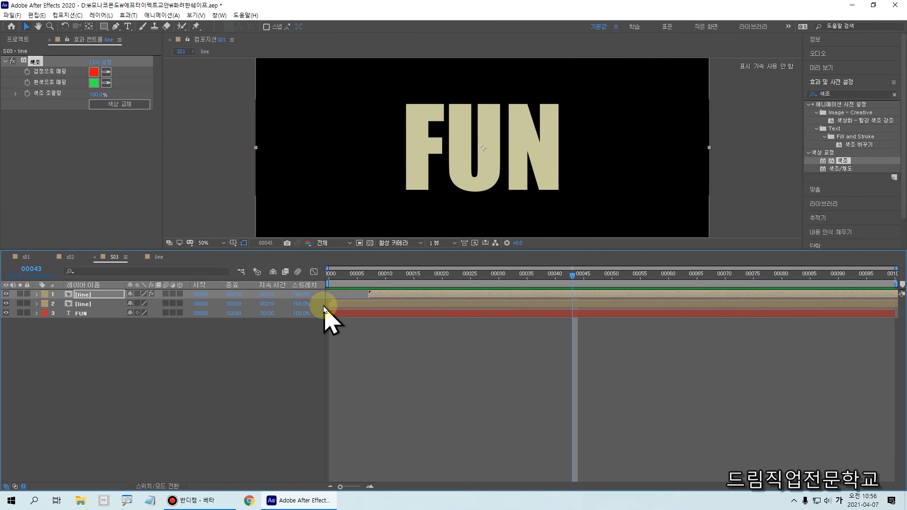
click(360, 329)
drag(356, 276, 204, 294)
drag(329, 275, 425, 278)
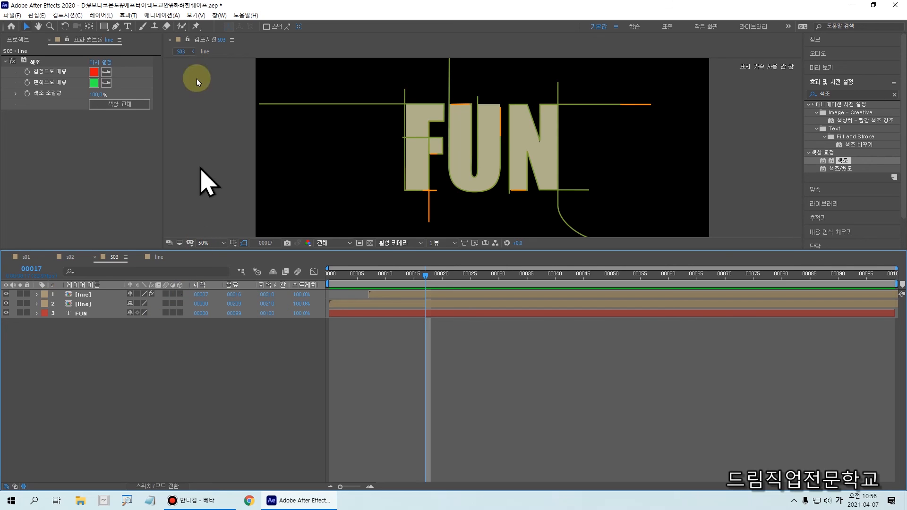
Create a new HDTV 1080 29.97 composition named 결과물 with a duration of 150 frames.
click(75, 16)
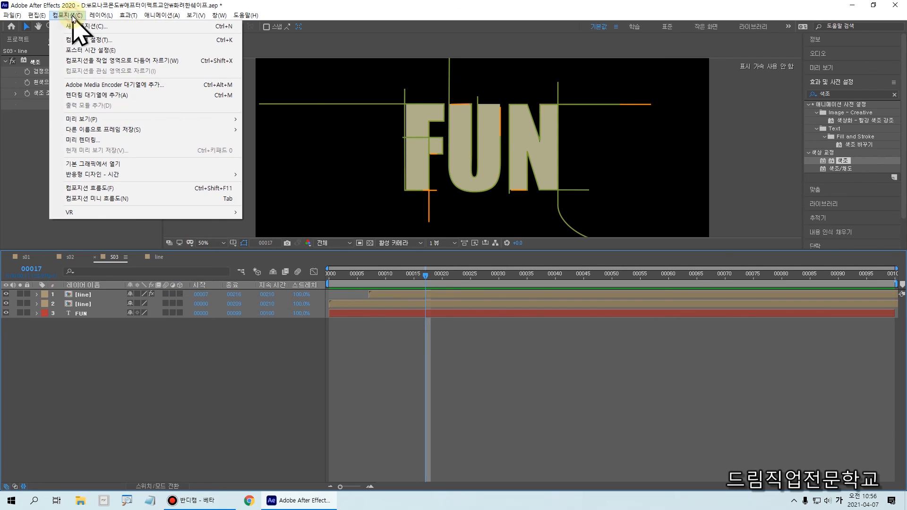
click(73, 27)
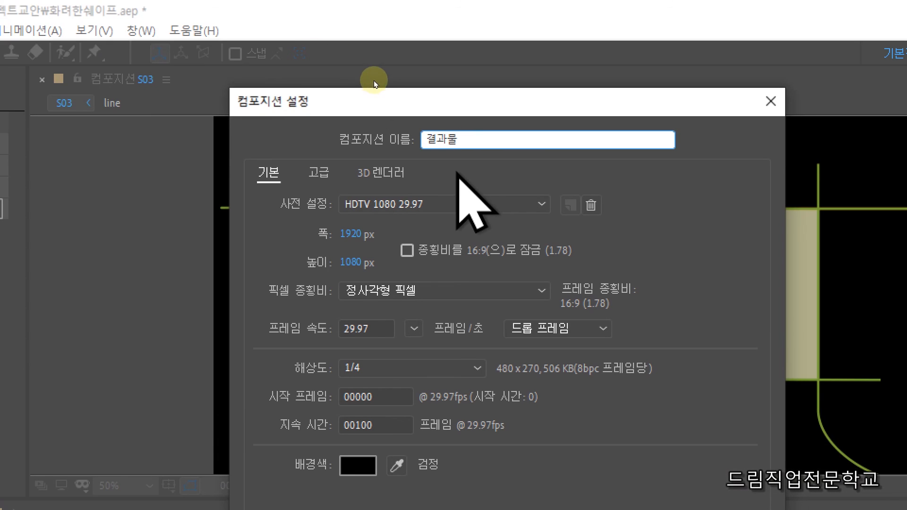
click(375, 80)
click(470, 139)
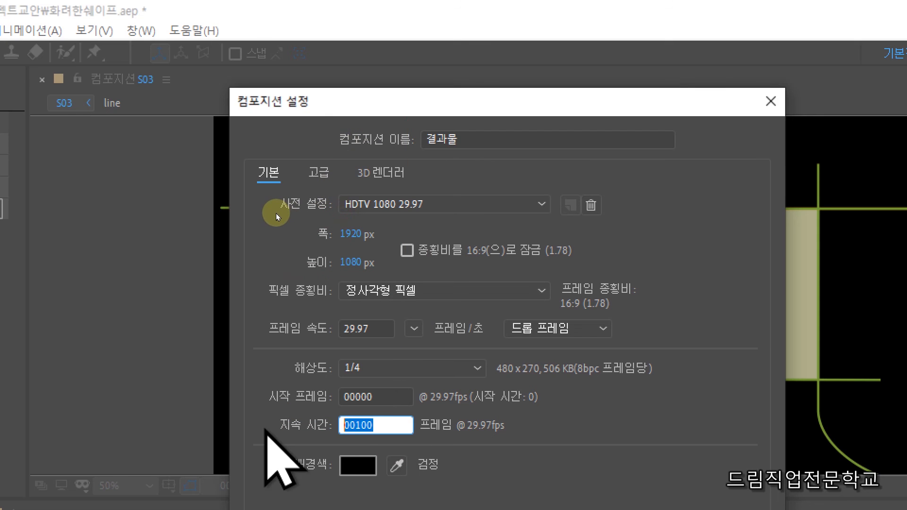
text(150)
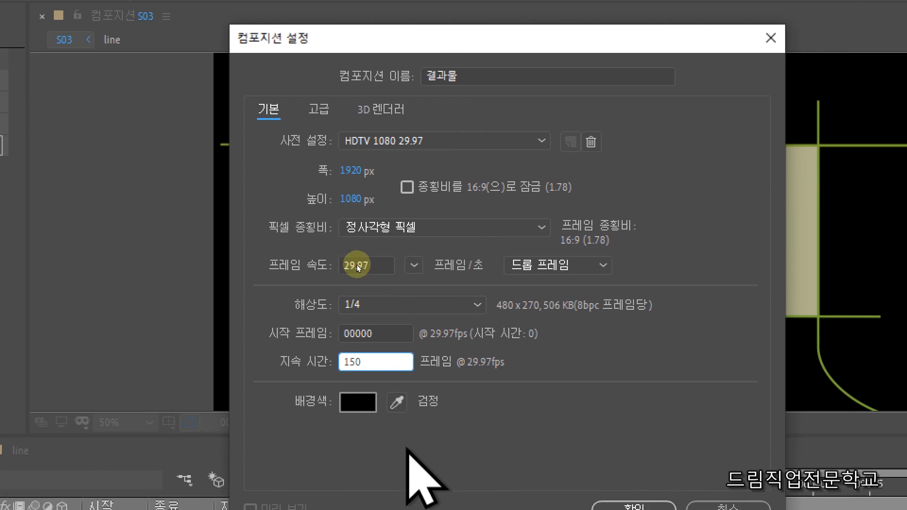
key(Return)
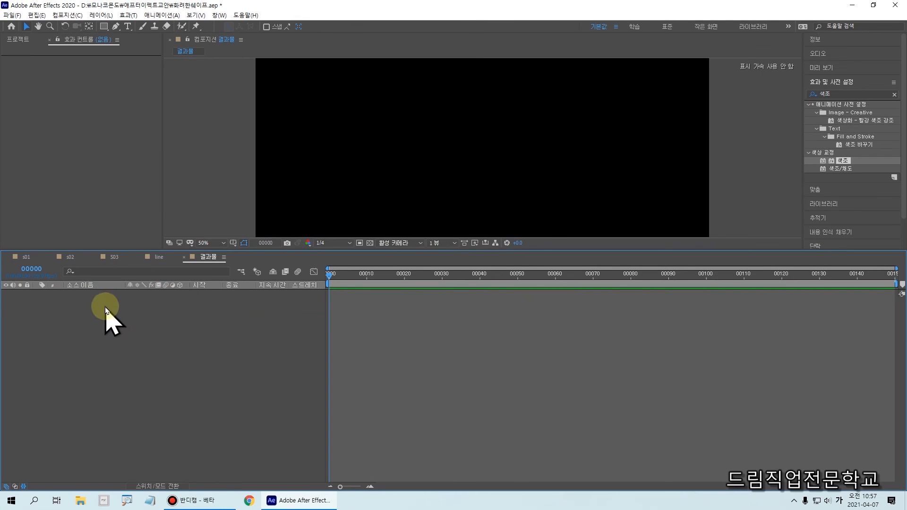
Collapse the S03.aep folder in the project and add the s01 composition to the 결과물 timeline.
click(18, 40)
click(44, 222)
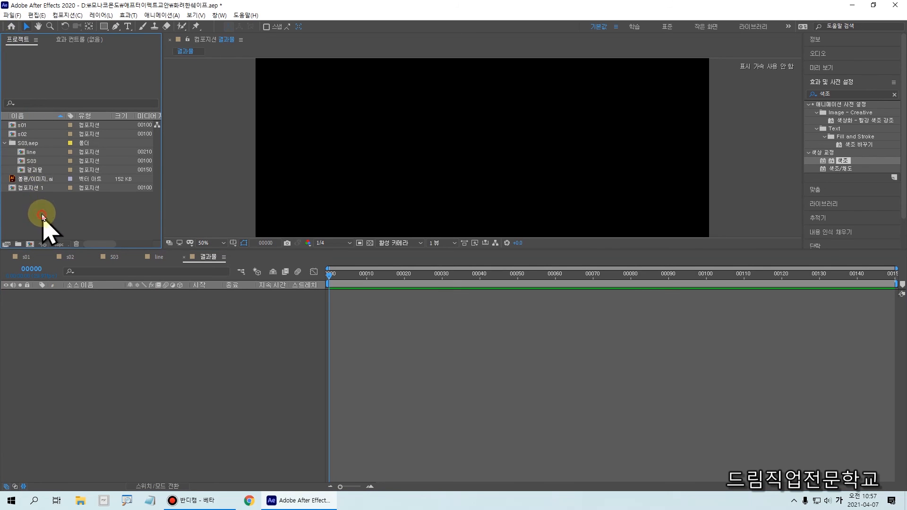
click(4, 145)
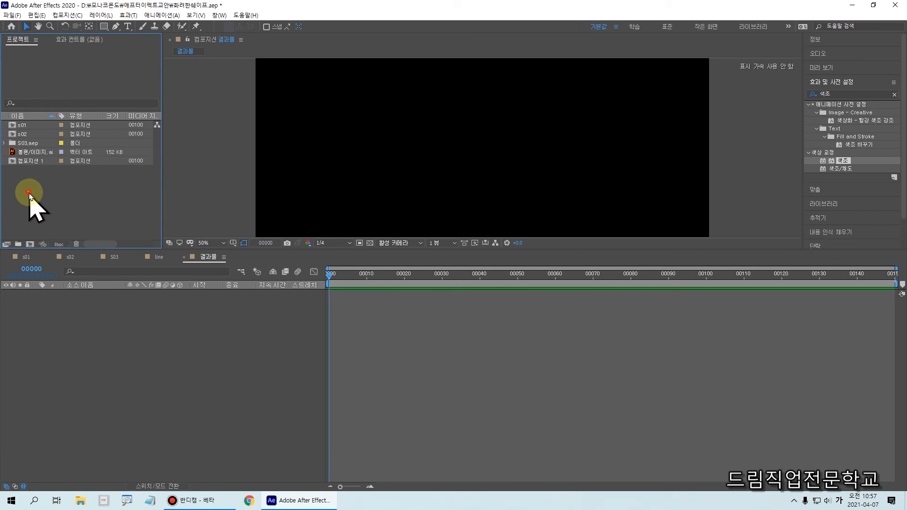
click(24, 126)
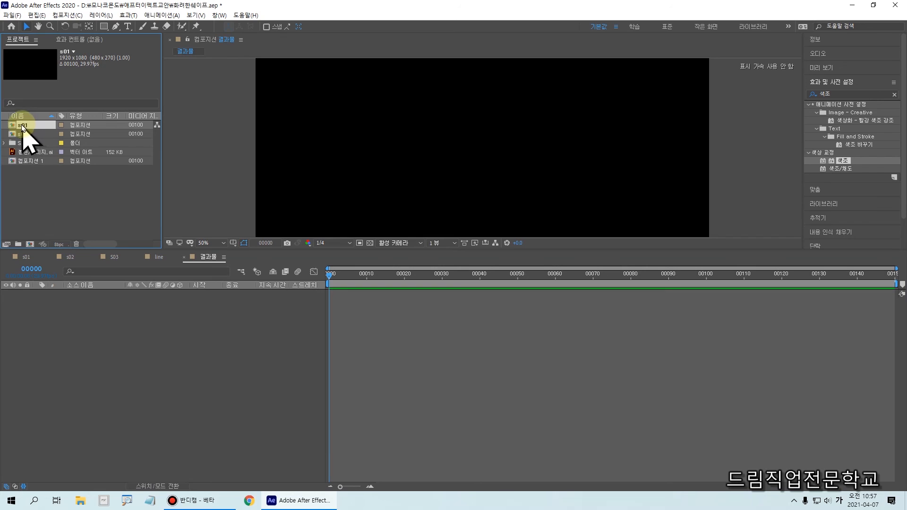
drag(14, 126, 71, 319)
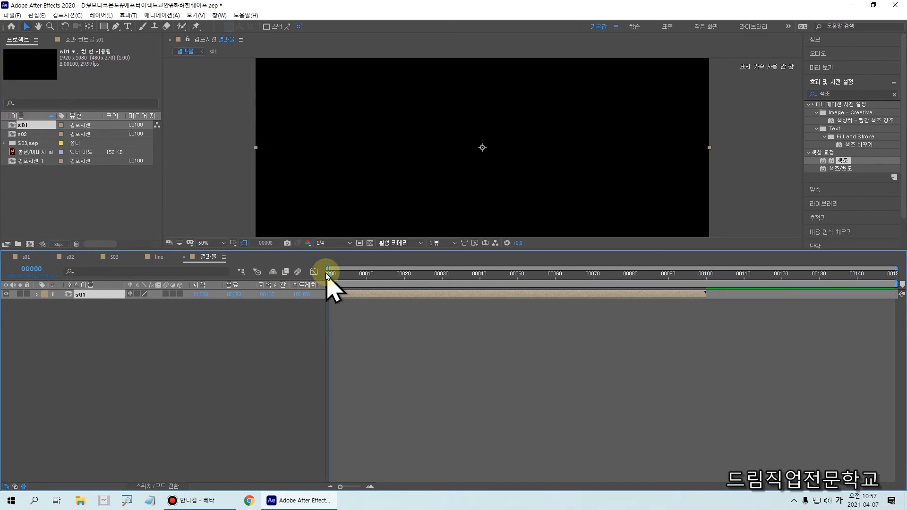
Add the s02 composition above s01 and shift its layer to start at frame 50.
mouse_move(333, 285)
mouse_down()
mouse_move(518, 273)
mouse_move(493, 281)
mouse_move(516, 285)
mouse_move(519, 416)
mouse_up()
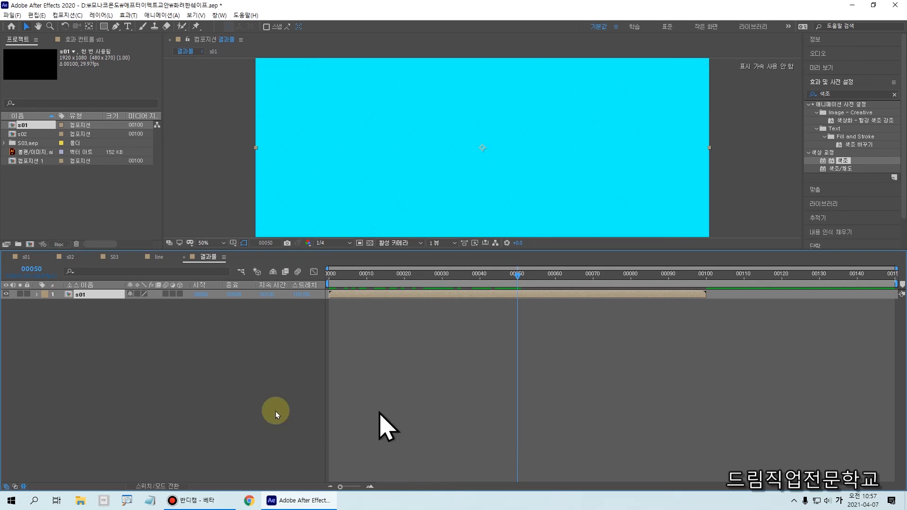
click(215, 387)
drag(19, 135, 77, 310)
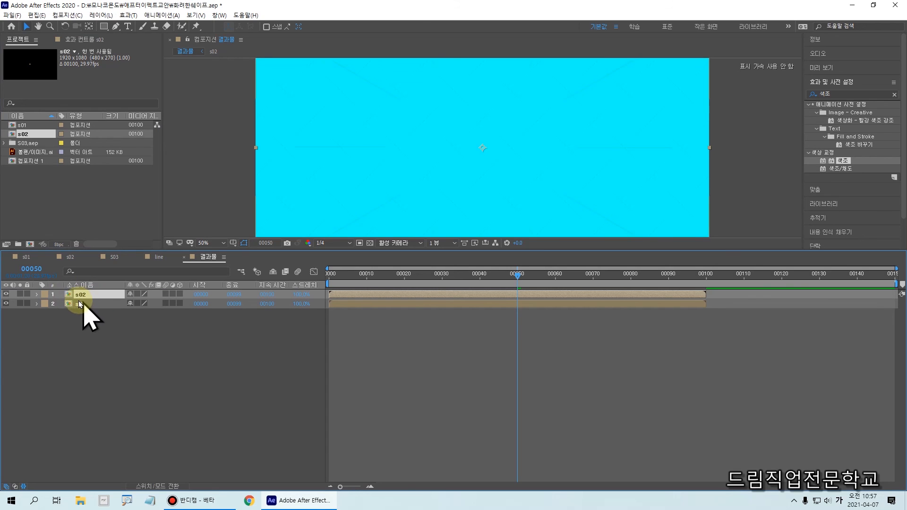
drag(341, 296, 515, 303)
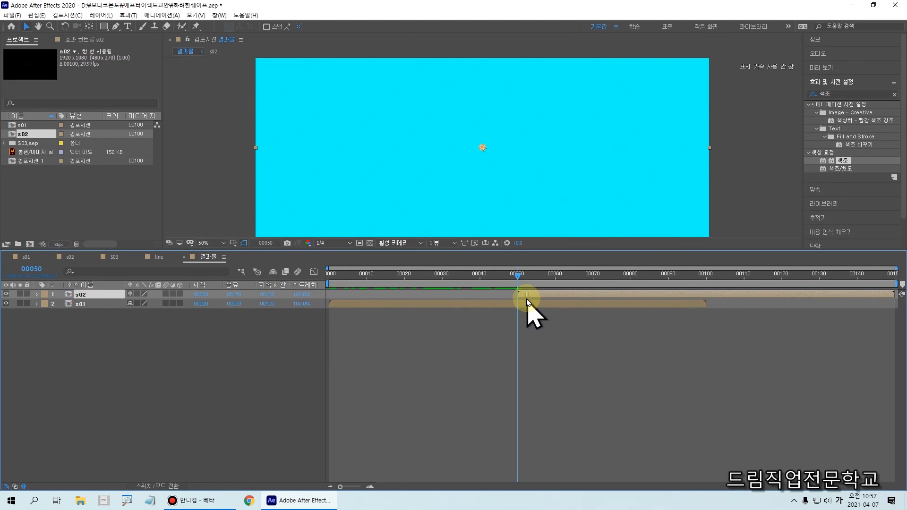
Preview the transition from s01 to s02 in the 결과물 composition from frame 0.
drag(517, 278, 288, 361)
key(space)
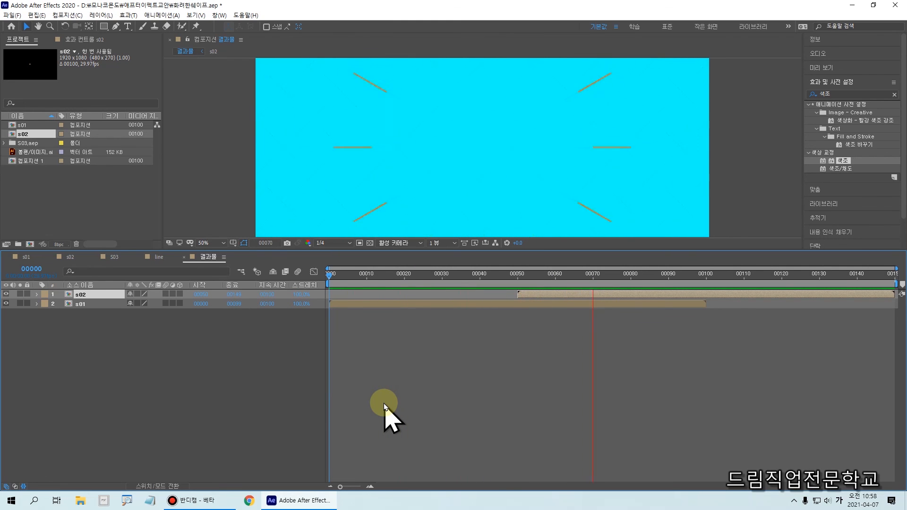
click(387, 402)
Add the S03 composition from the S03.aep folder above s02 and shift its layer to start at frame 80.
click(518, 277)
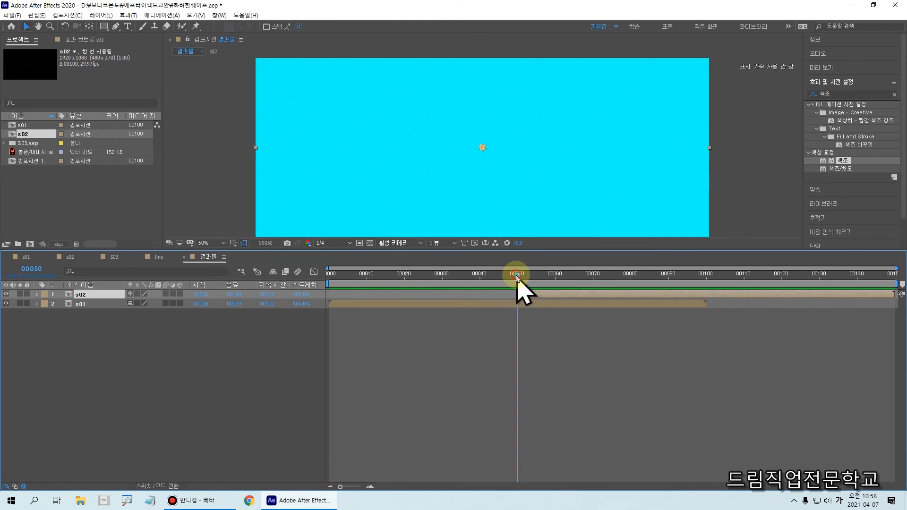
mouse_move(518, 278)
mouse_down()
mouse_move(625, 290)
mouse_move(632, 308)
mouse_move(628, 280)
mouse_move(628, 377)
mouse_up()
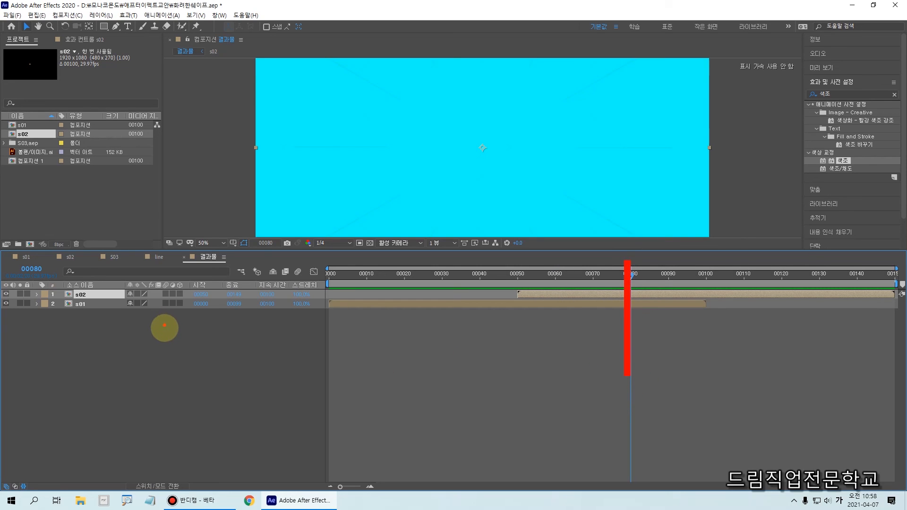
key(Escape)
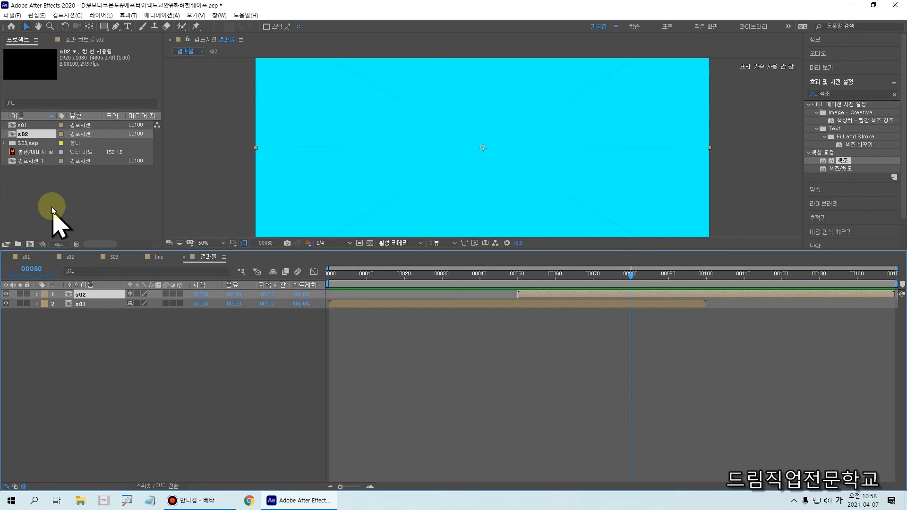
click(22, 143)
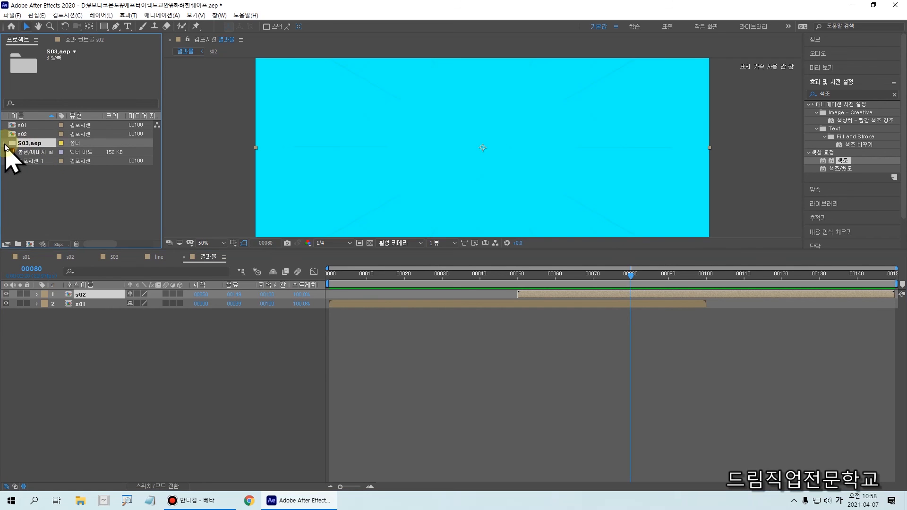
click(5, 144)
click(32, 160)
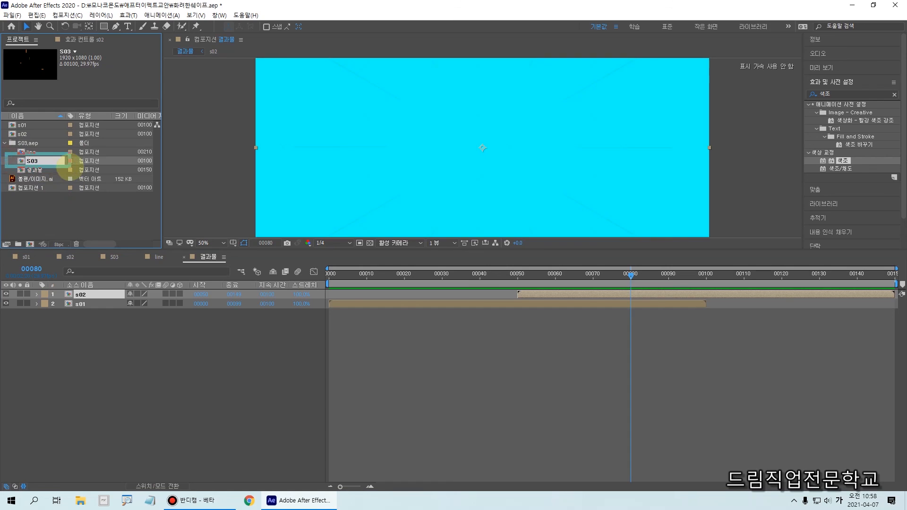
drag(42, 158, 82, 294)
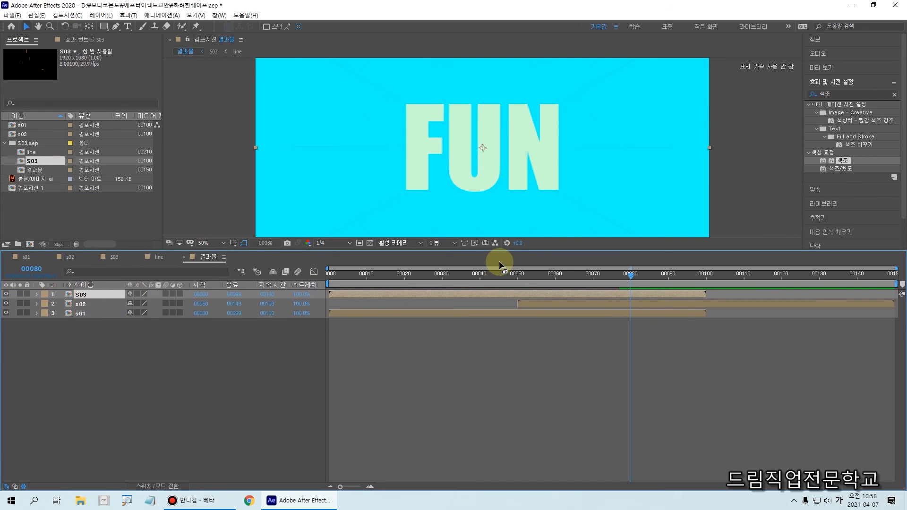
mouse_move(630, 280)
mouse_down()
mouse_move(608, 282)
mouse_move(629, 282)
mouse_up()
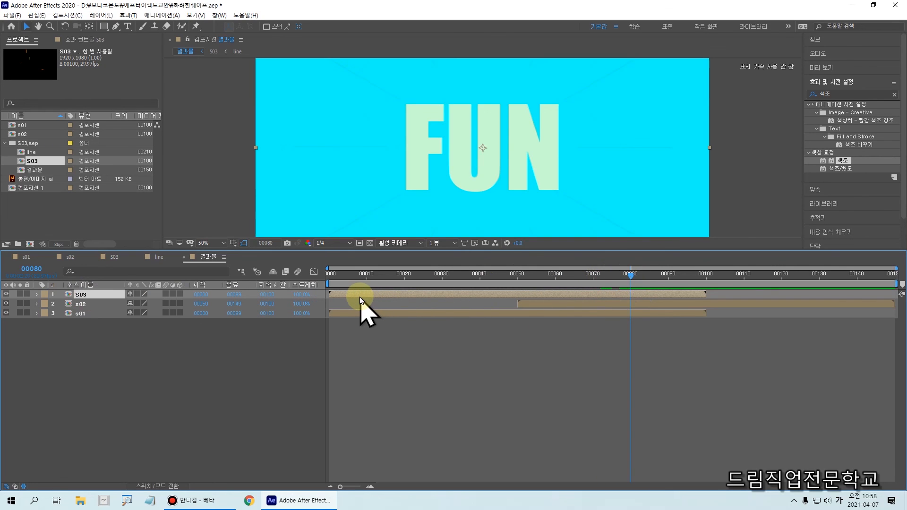
drag(354, 297, 656, 298)
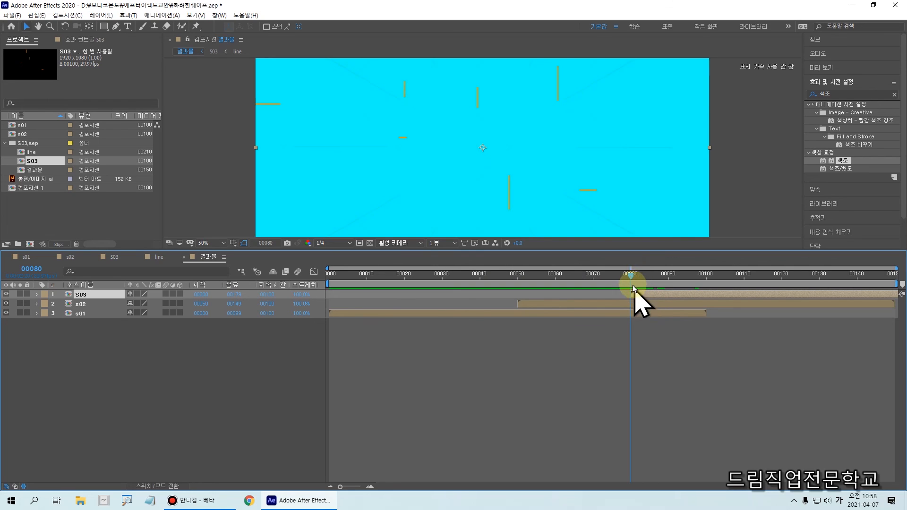
Preview the 결과물 composition with all three scenes from frame 0.
mouse_move(633, 275)
mouse_down()
mouse_move(774, 274)
mouse_move(328, 273)
mouse_move(292, 283)
mouse_up()
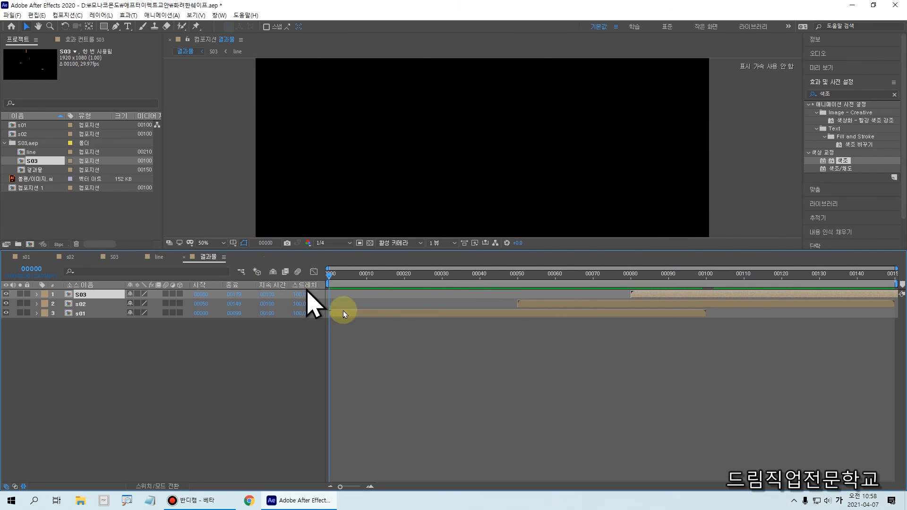
key(space)
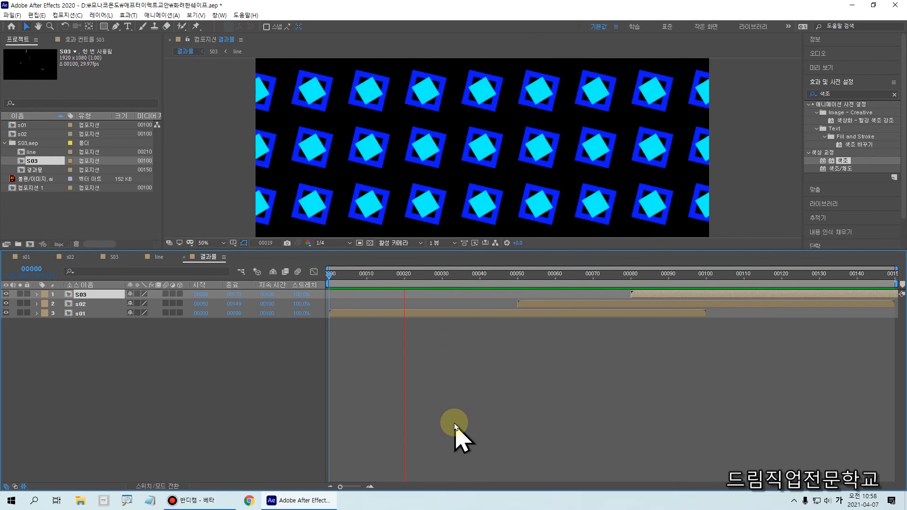